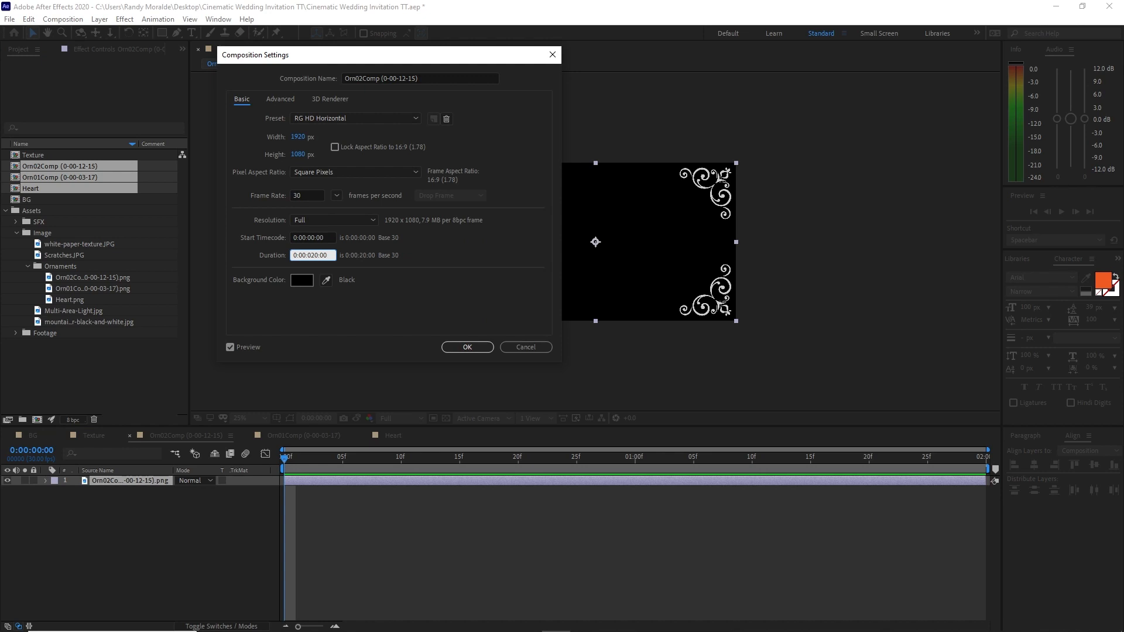
- Apply the 20-second duration to the Orn02Comp (0-00-12-15) composition and show its full length in the timeline
click(477, 346)
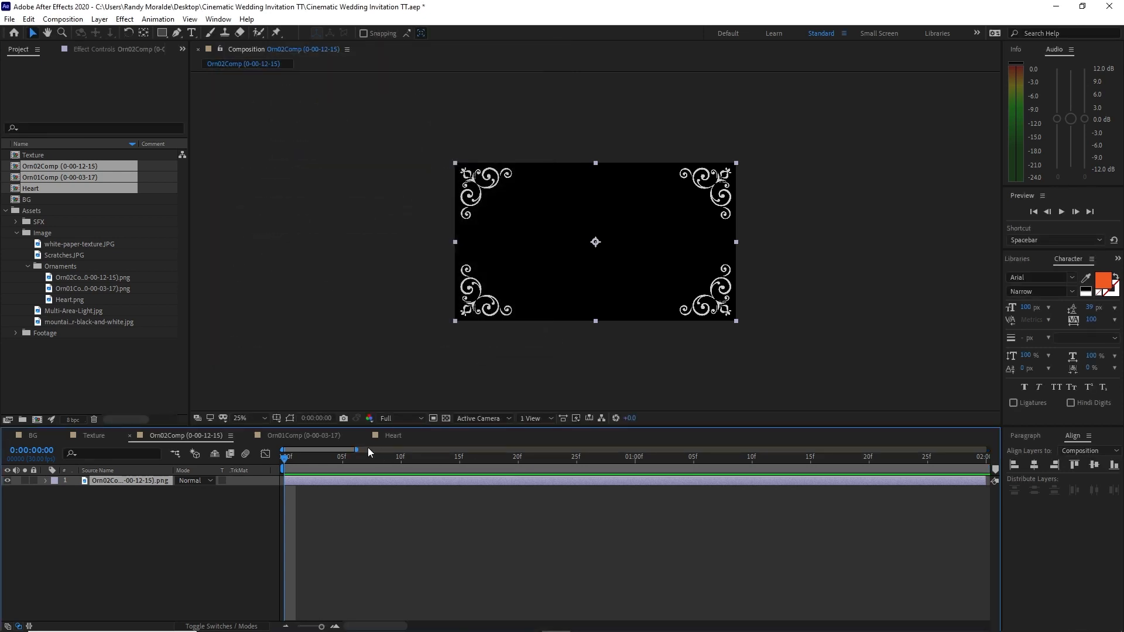
drag(354, 480, 990, 515)
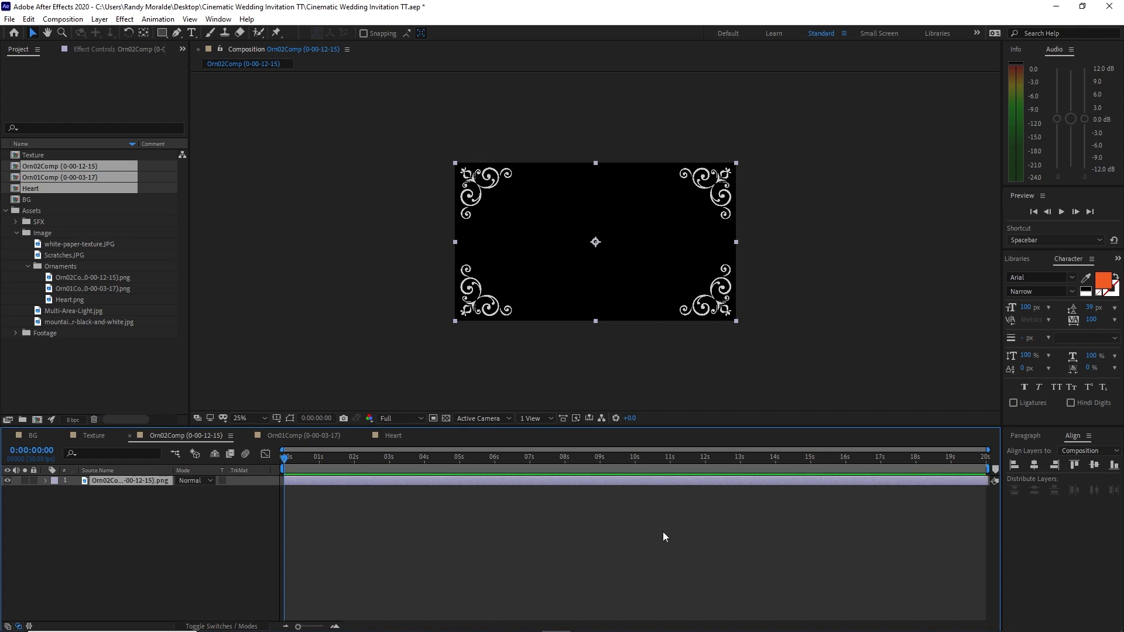
- Create a composition named Ornamental Matte and place the Orn02Comp and Orn01Comp compositions in it
click(63, 19)
click(65, 32)
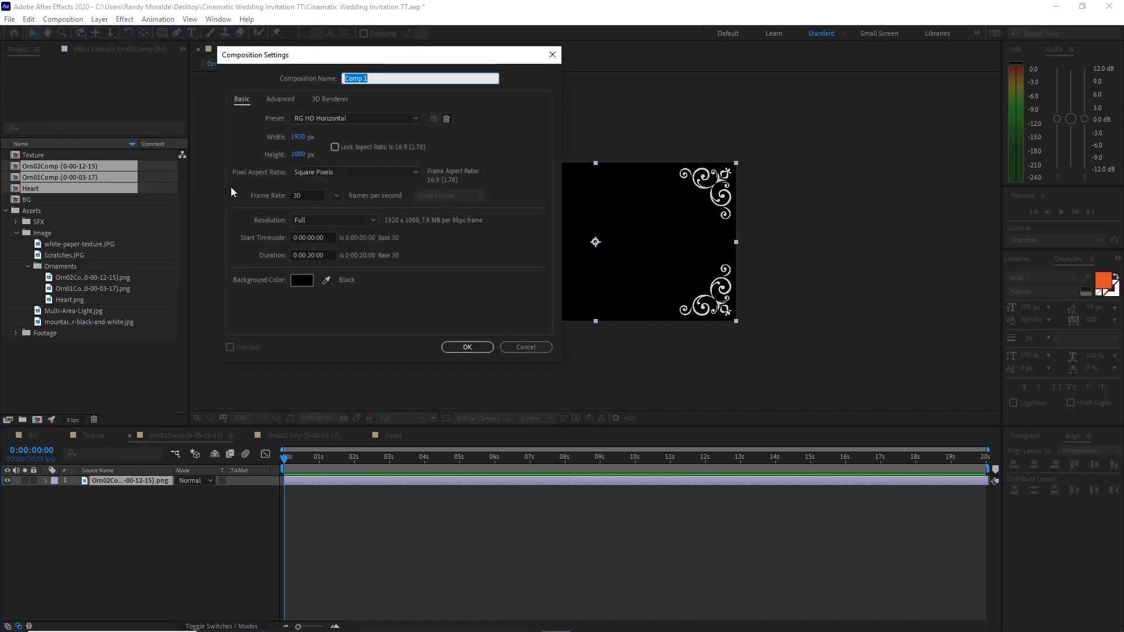
text(Ornamental Matte)
click(468, 346)
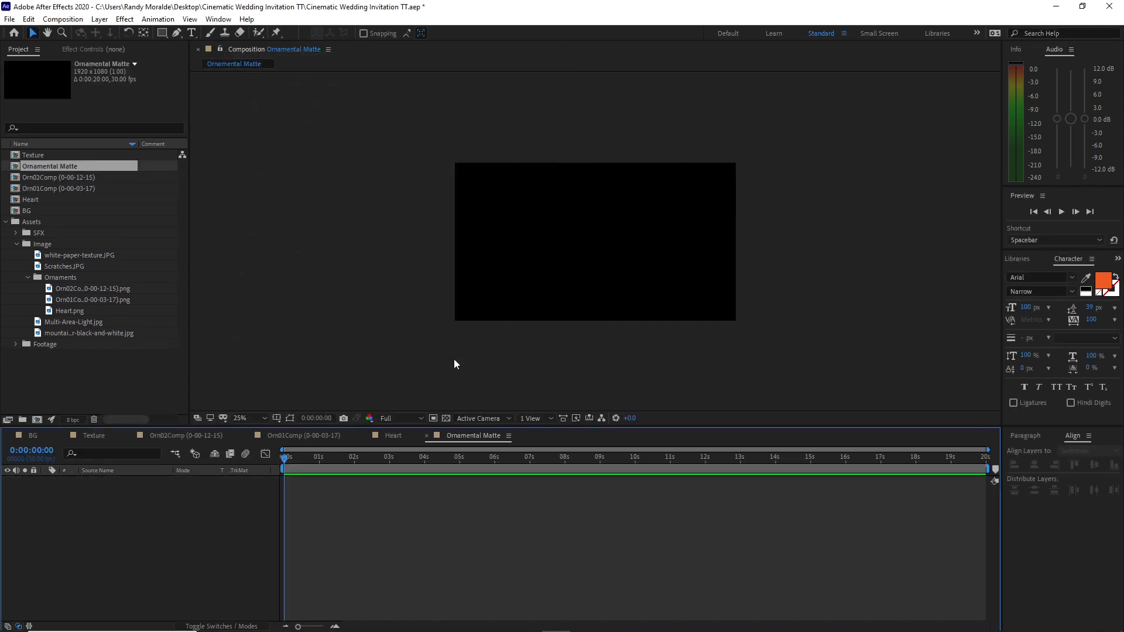
click(3, 182)
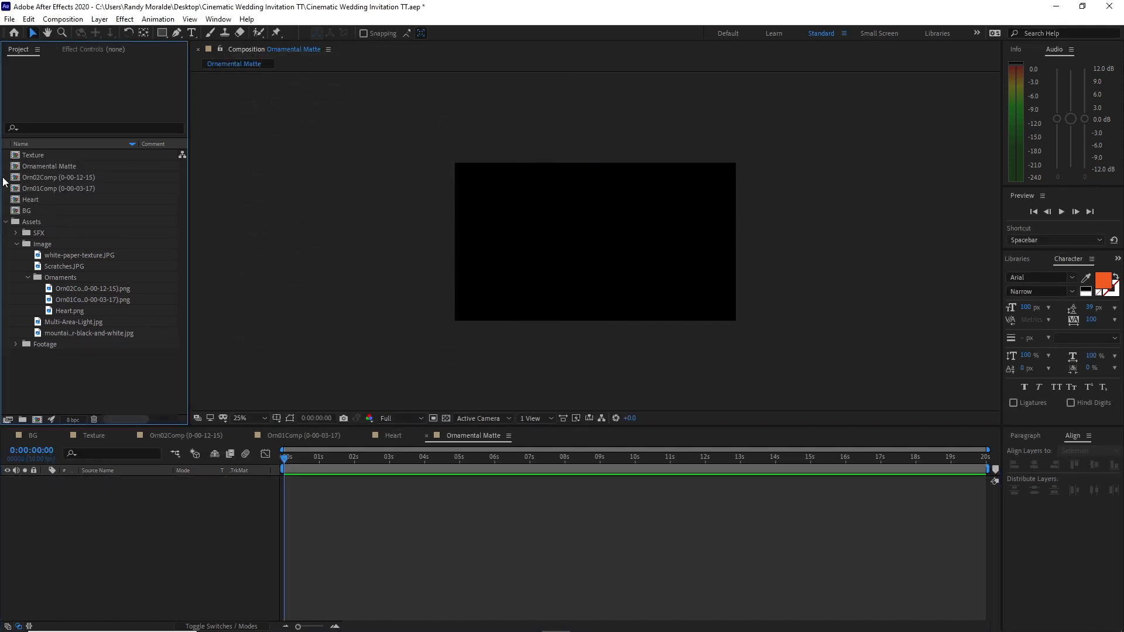
drag(3, 181, 82, 529)
- Create a 1920 x 1080, 20-second composition named Reflection
click(63, 19)
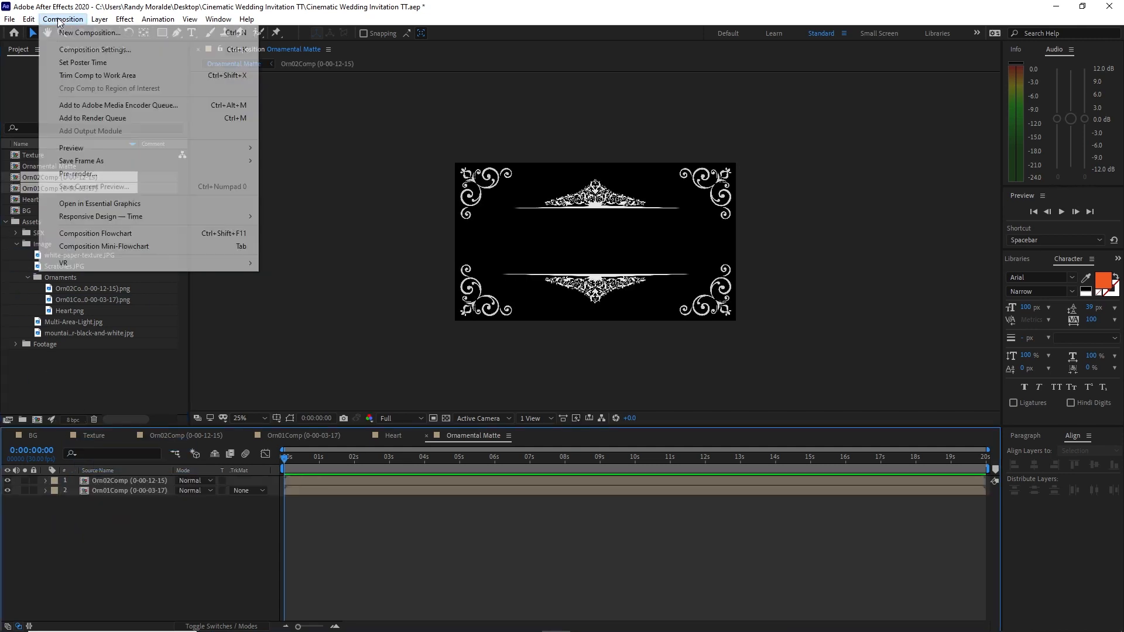
click(66, 37)
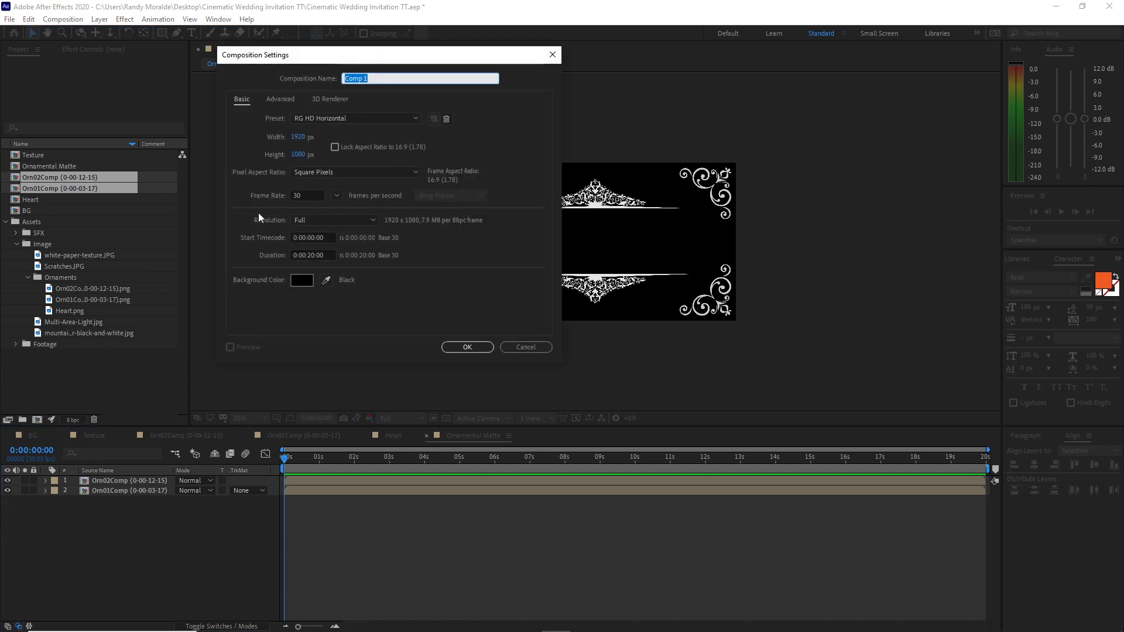
text(Reflection)
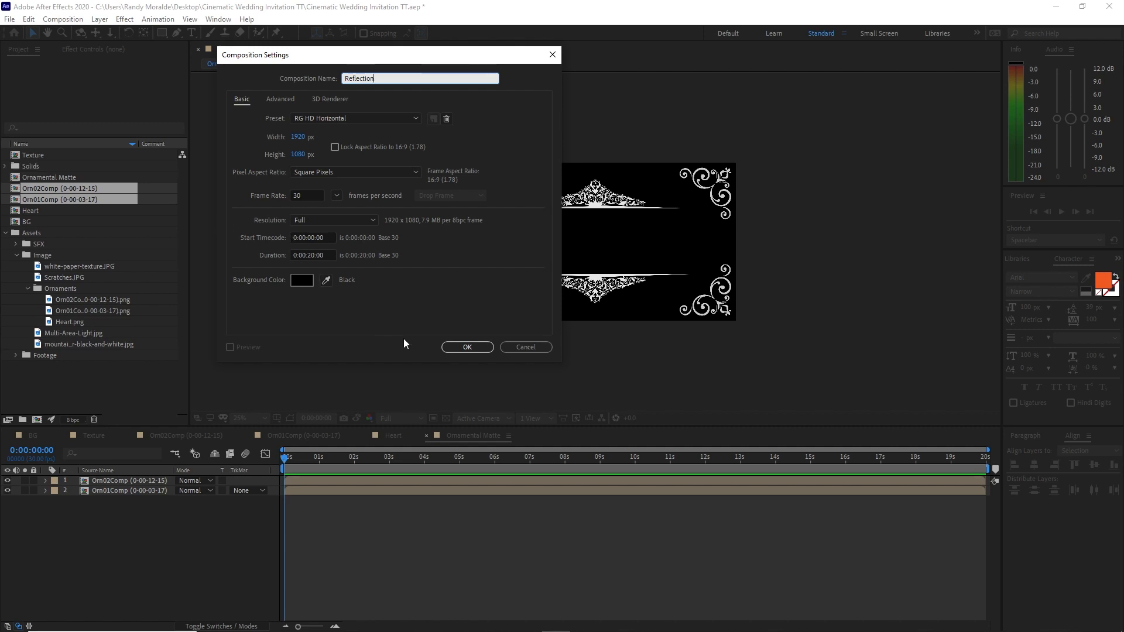
click(454, 347)
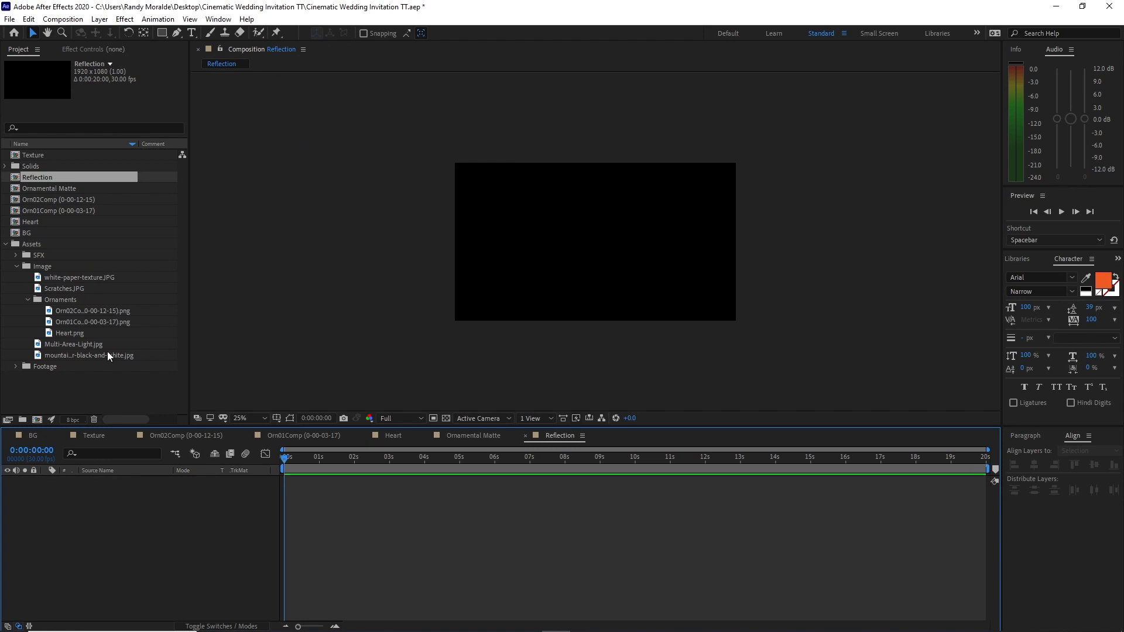
- Place the mountain black-and-white JPG in the Reflection composition and scale the layer to 50%
drag(107, 355, 120, 497)
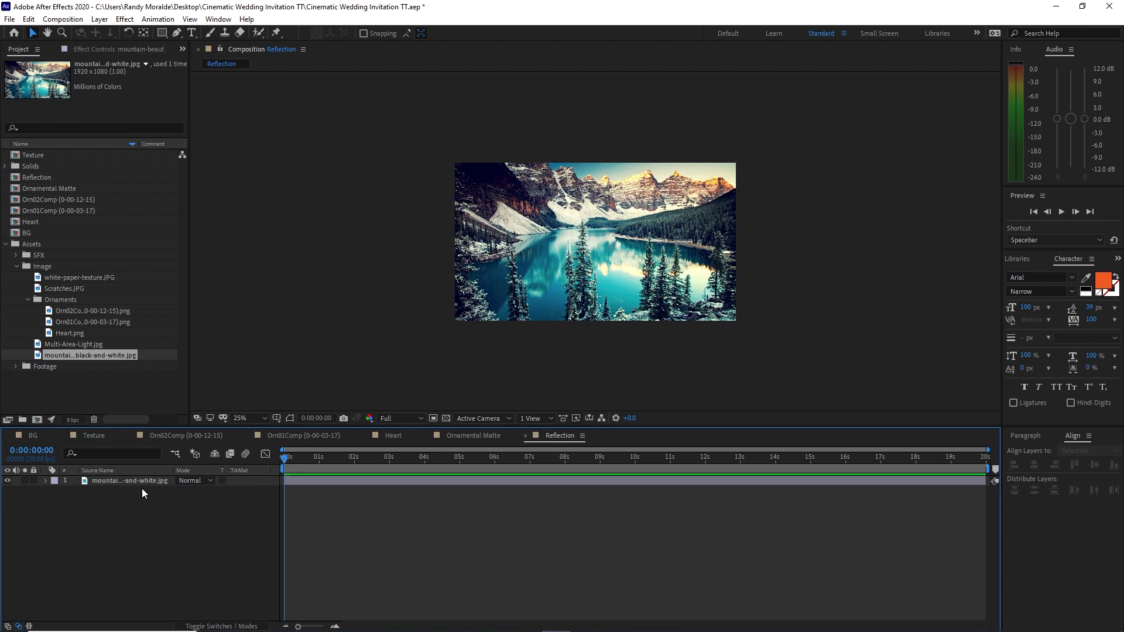
key(s)
click(193, 492)
text(50)
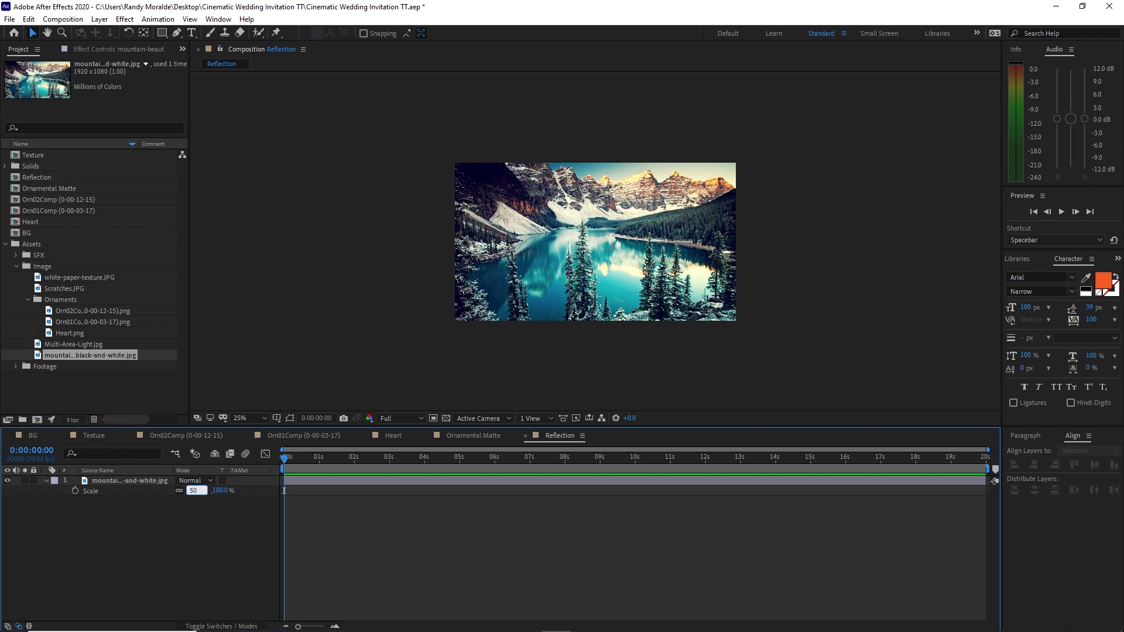
key(Return)
- Apply Motion Tile to the mountain layer with output width 600, output height 300 and mirrored edges
click(124, 481)
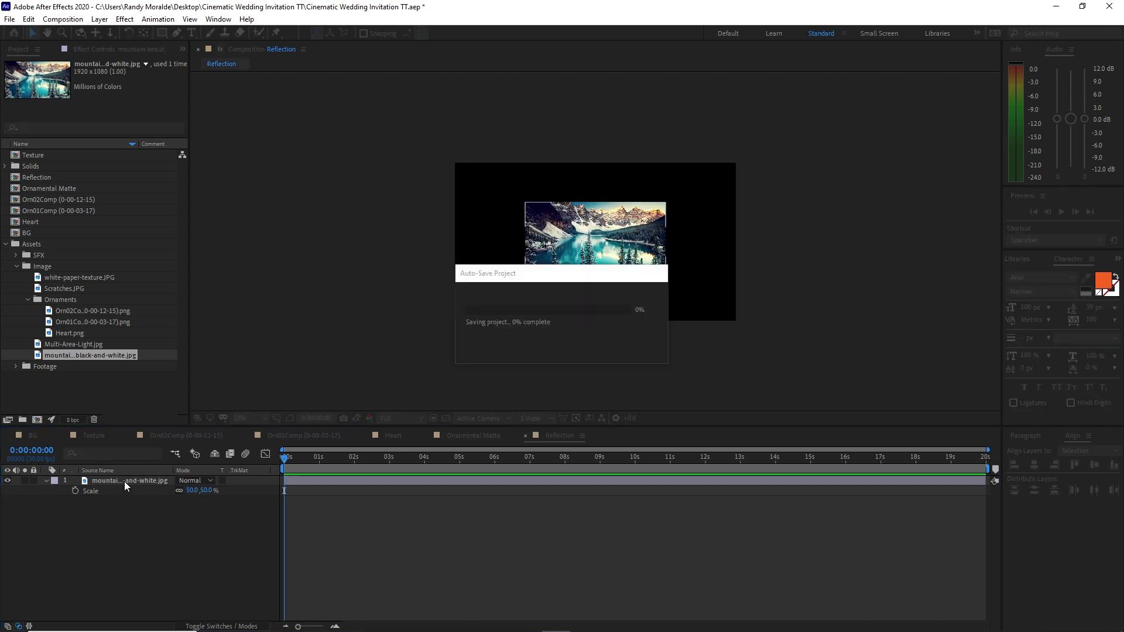
click(124, 18)
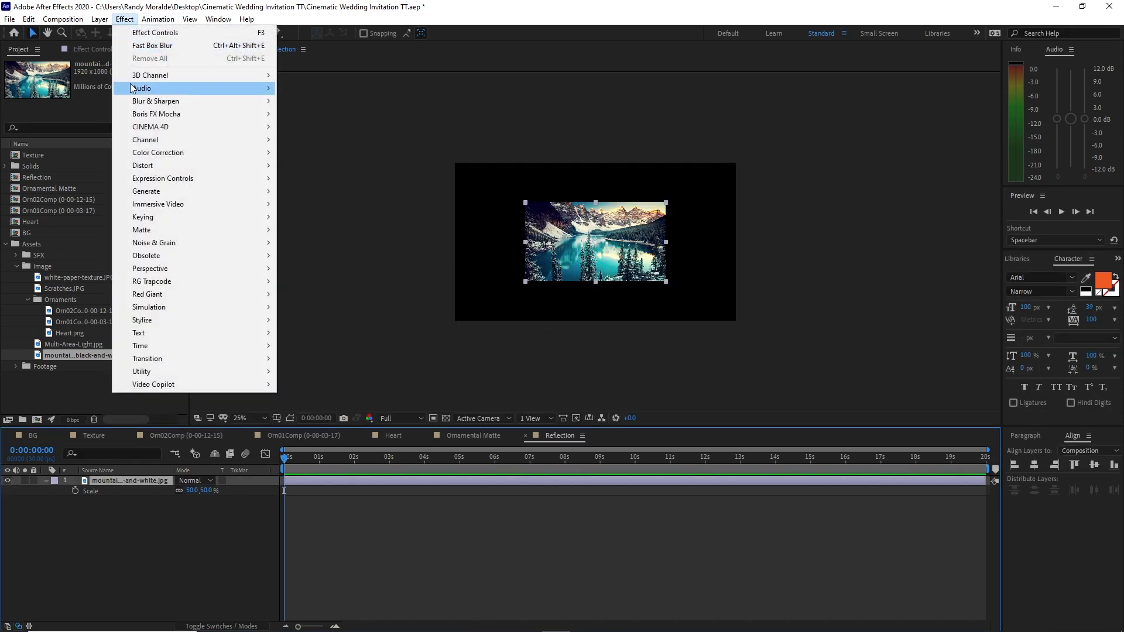
mouse_move(216, 321)
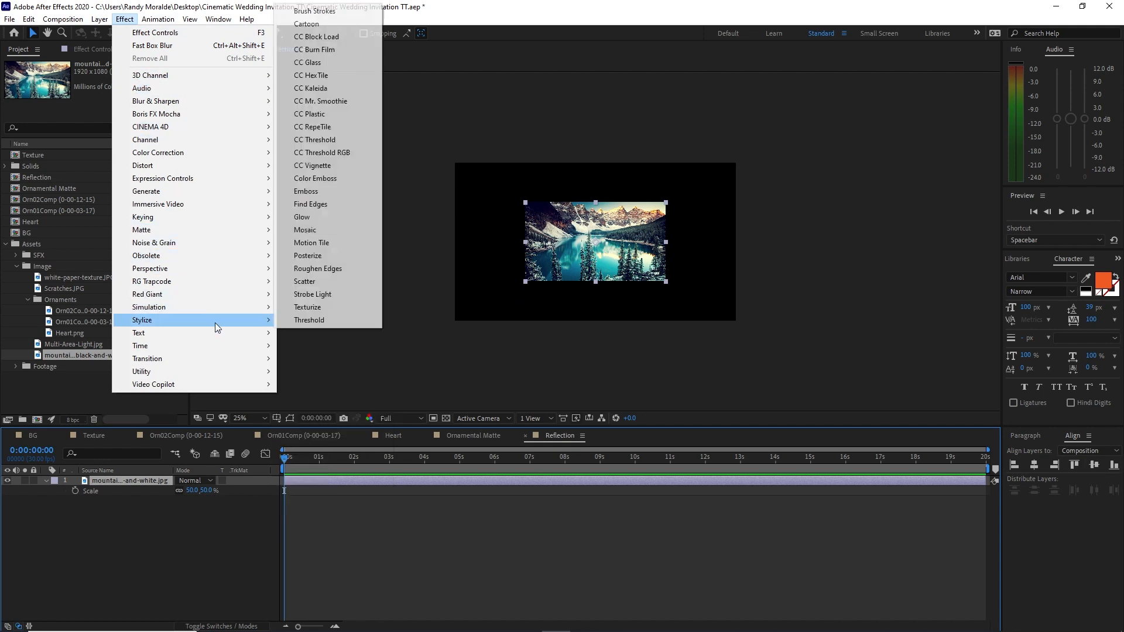
click(349, 242)
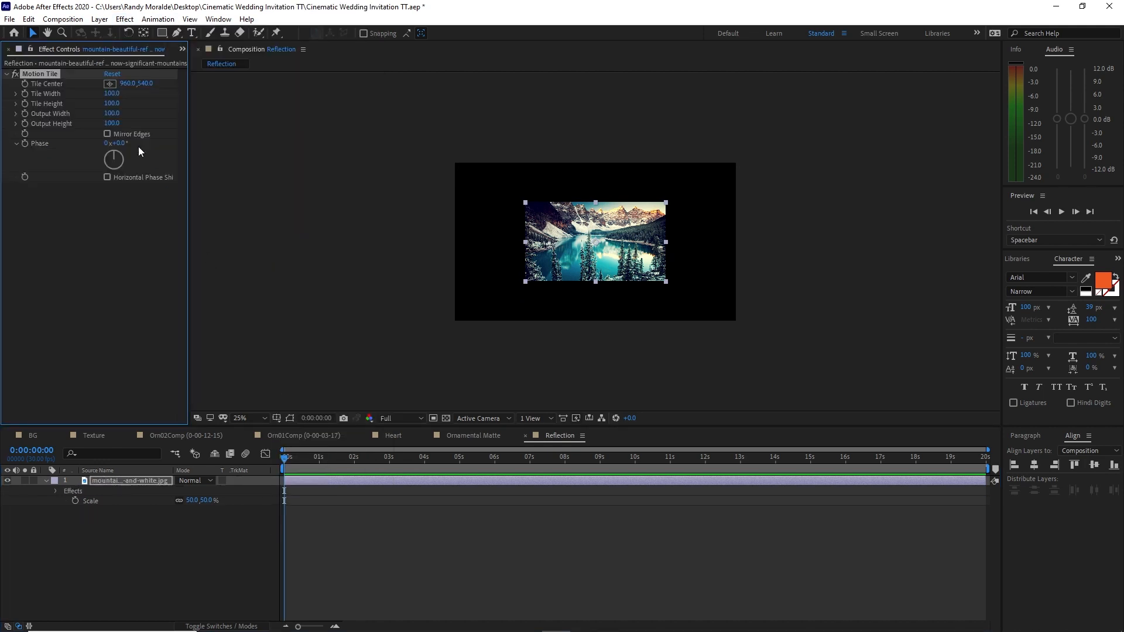
click(112, 113)
text(600)
click(115, 122)
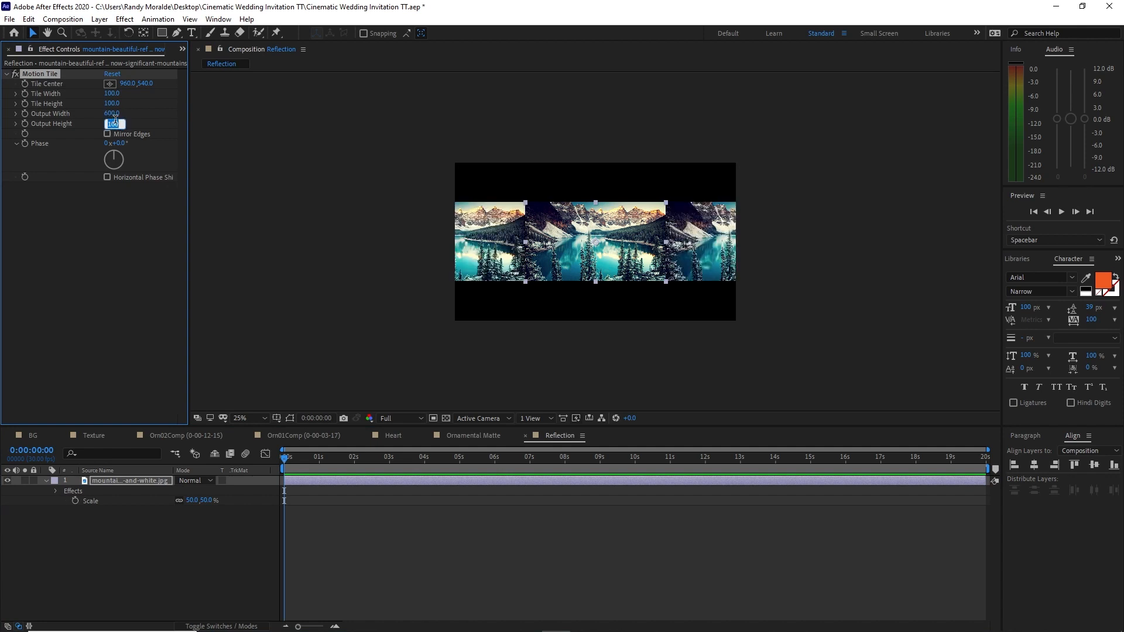
text(300)
click(107, 134)
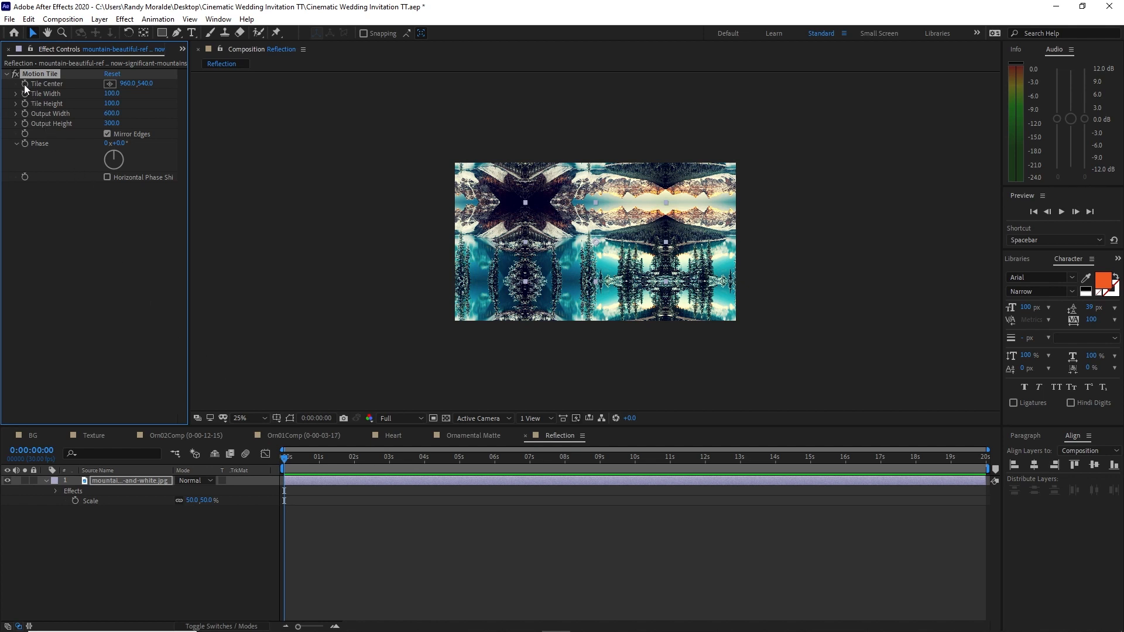
- Keyframe the Motion Tile's Tile Center at the start and set its X value to 1920 at 0:00:19:29
drag(285, 458, 999, 493)
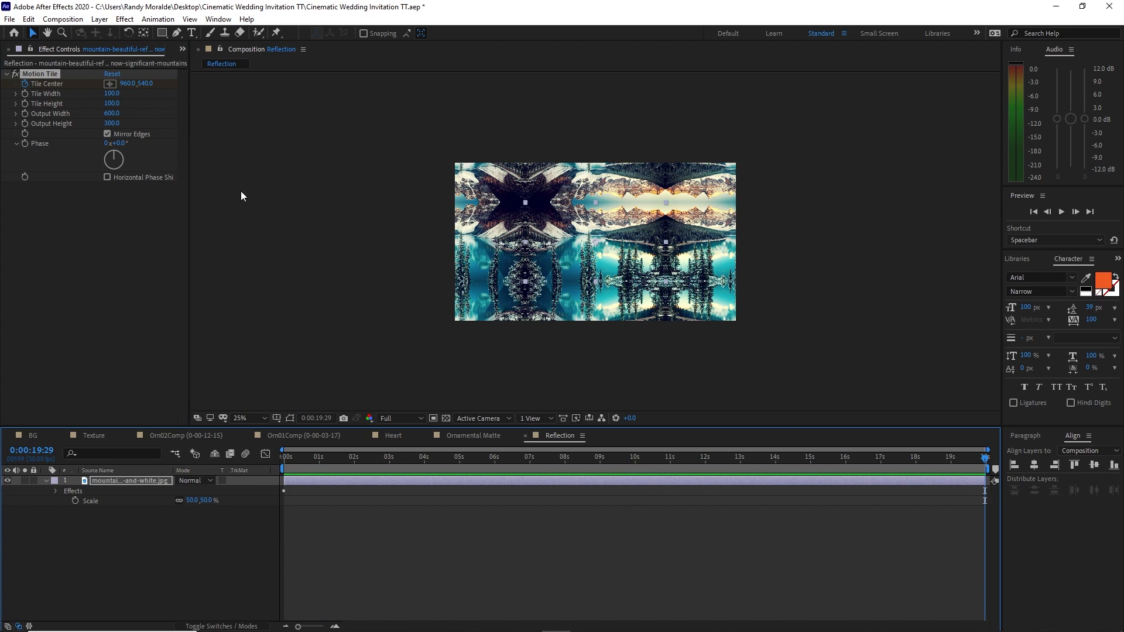
click(127, 83)
text(19)
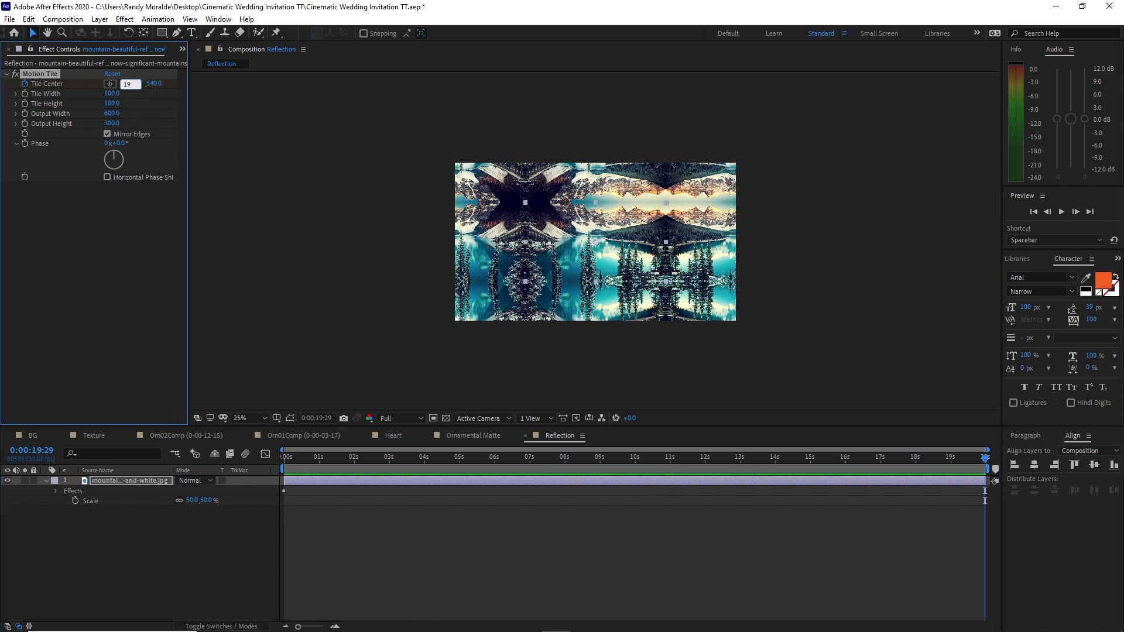
text(20)
key(Return)
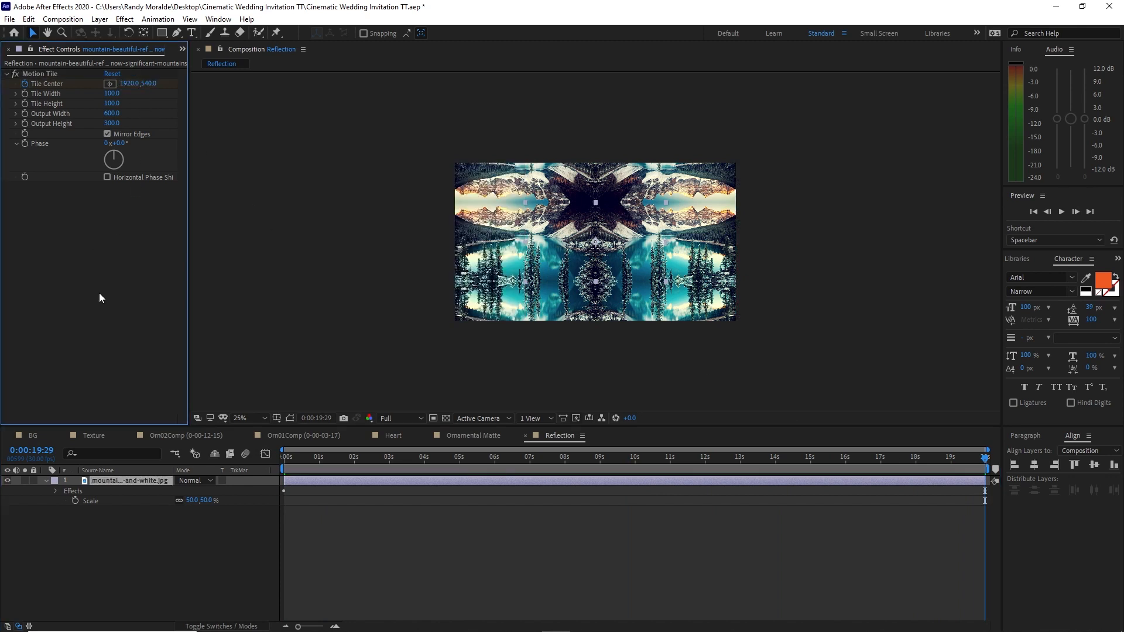
- Add a Fast Box Blur to the mountain layer with a blur radius of 15 and 1 iteration
click(124, 19)
mouse_move(267, 106)
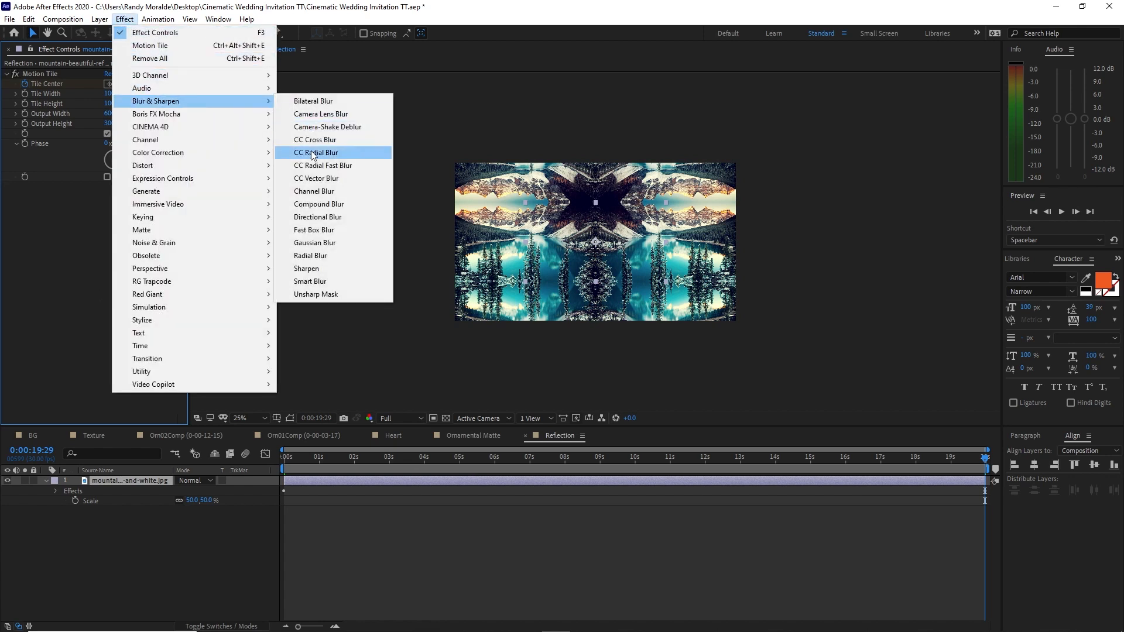
click(318, 230)
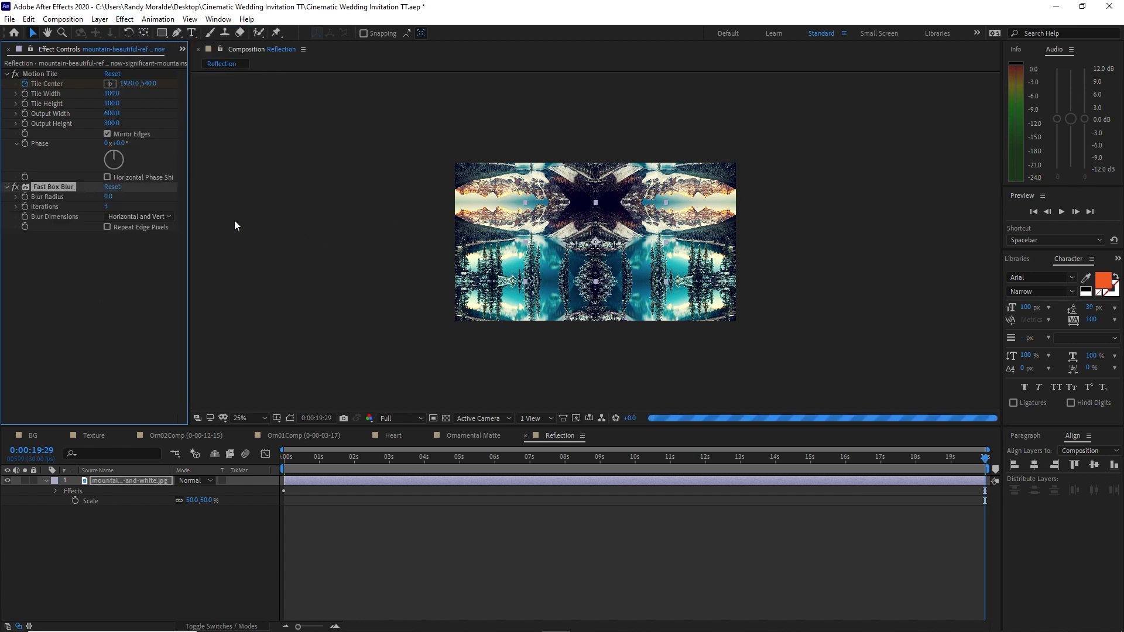
click(110, 198)
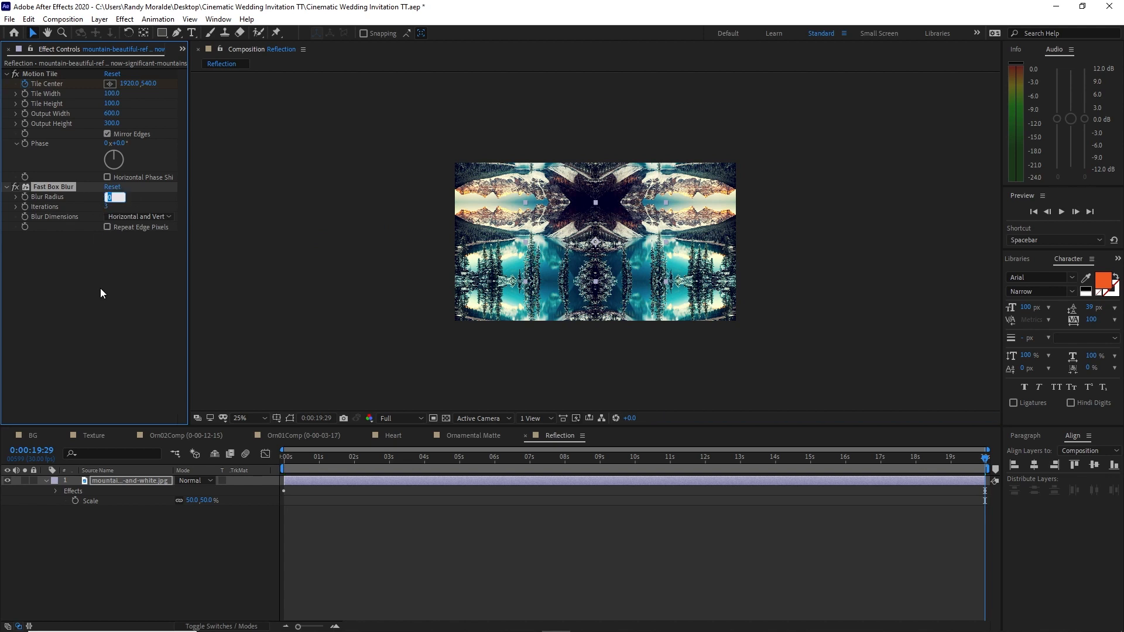
text(15)
key(Return)
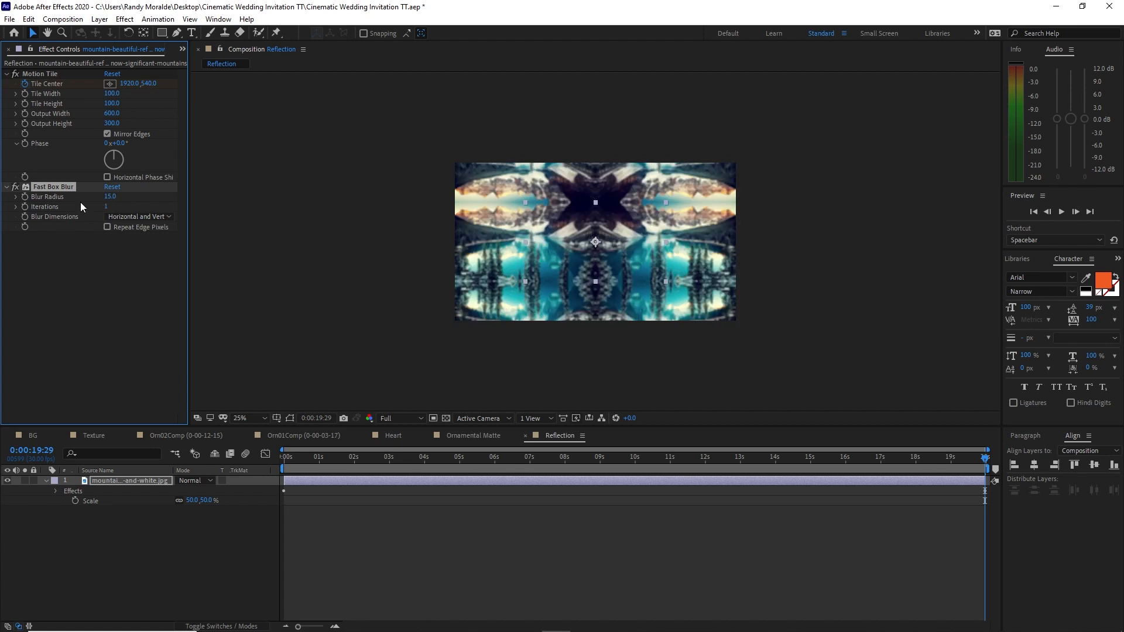
- Apply the Tint effect to the mountain layer to turn it black and white
click(125, 19)
mouse_move(142, 153)
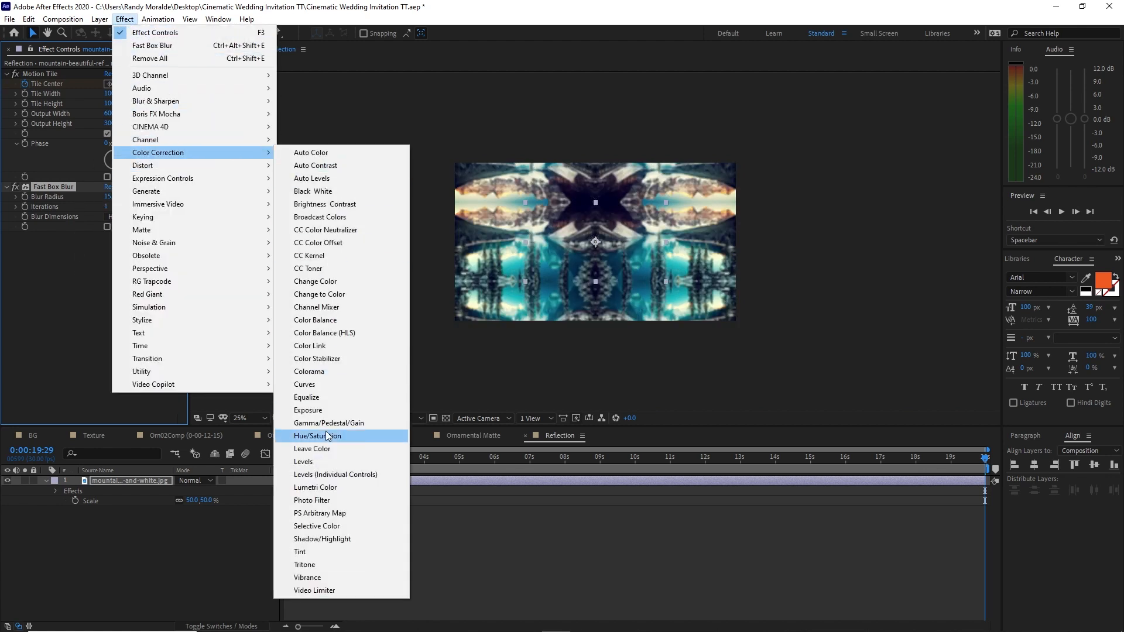
click(300, 552)
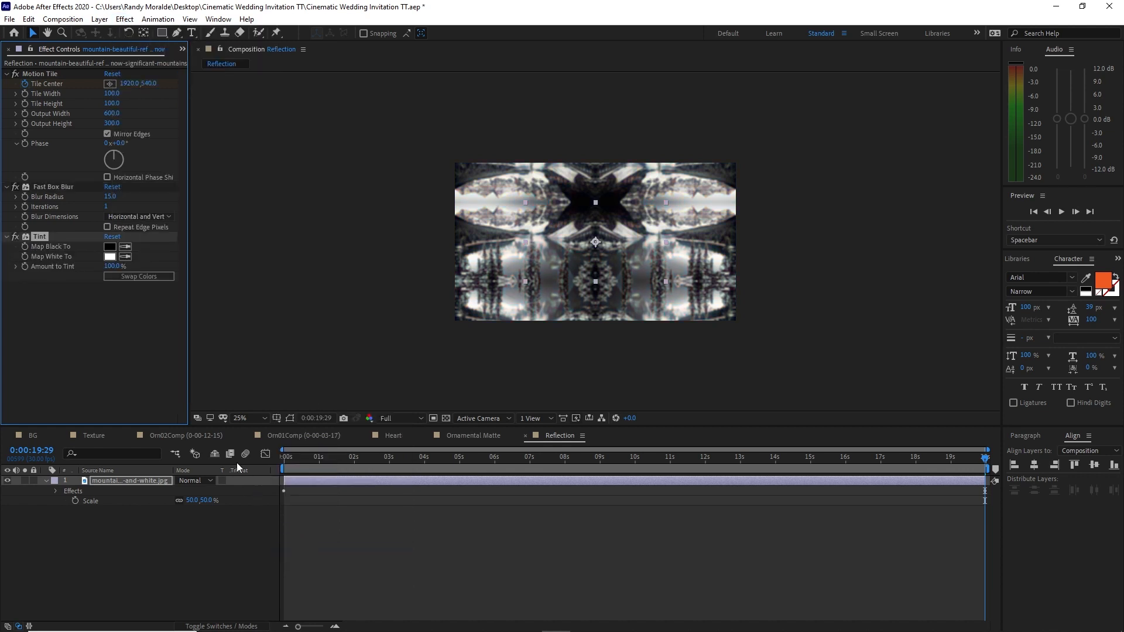
- Add a Curves effect to the mountain layer and pull the RGB curve's midpoint down to darken the midtones
click(125, 18)
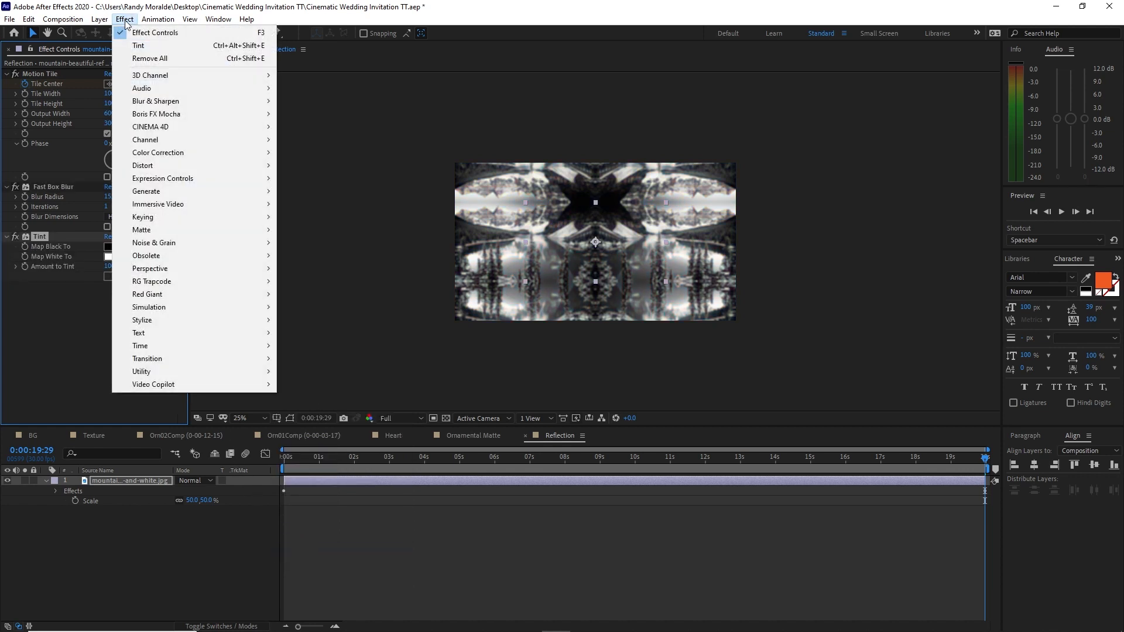
mouse_move(169, 157)
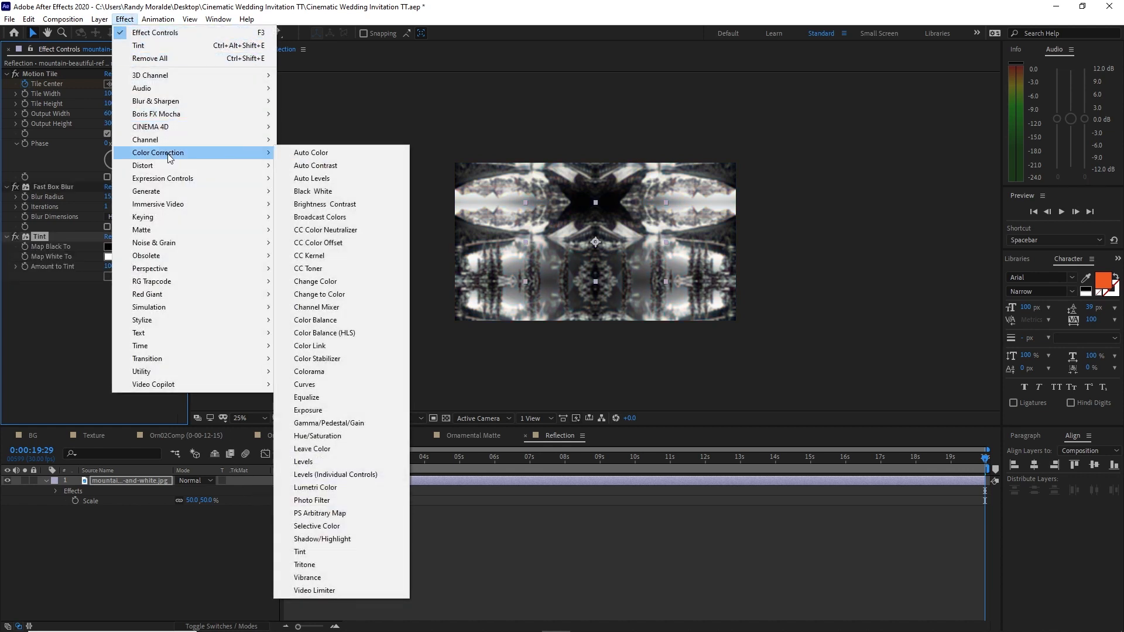
click(311, 386)
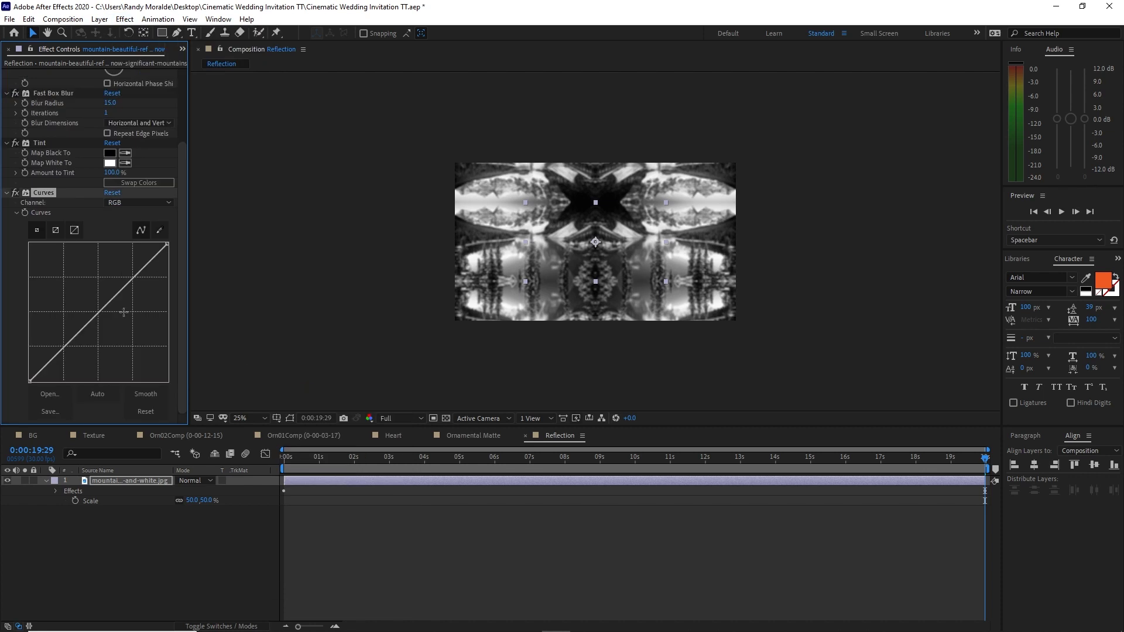
drag(95, 310, 104, 332)
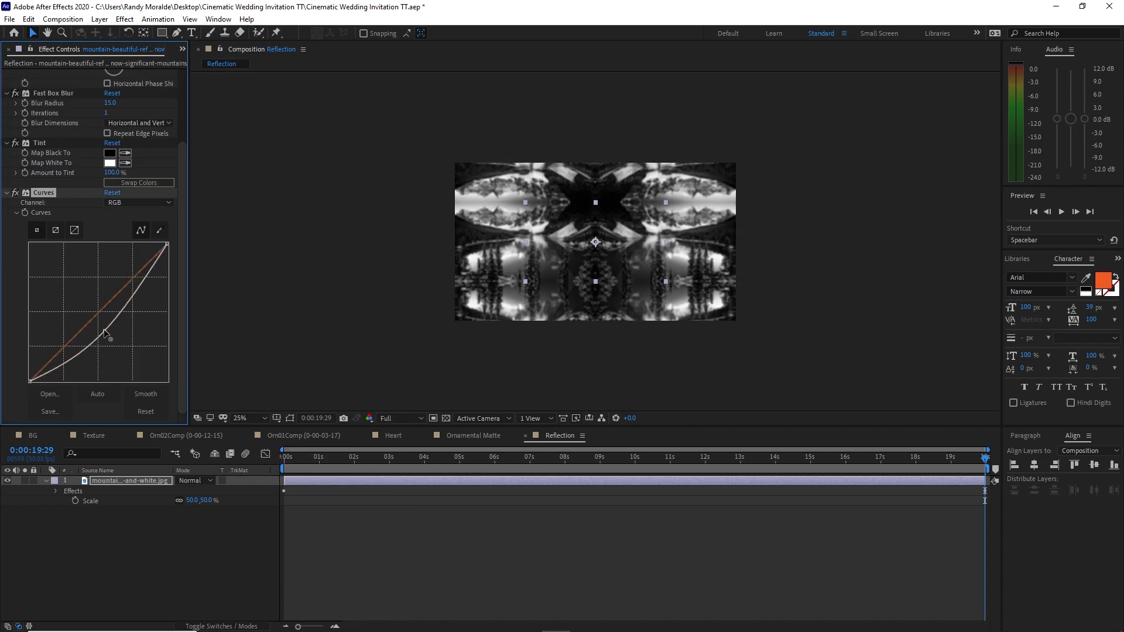
- Create a 1920 x 1080, 20-second composition named Golden Ornament
click(77, 19)
click(89, 33)
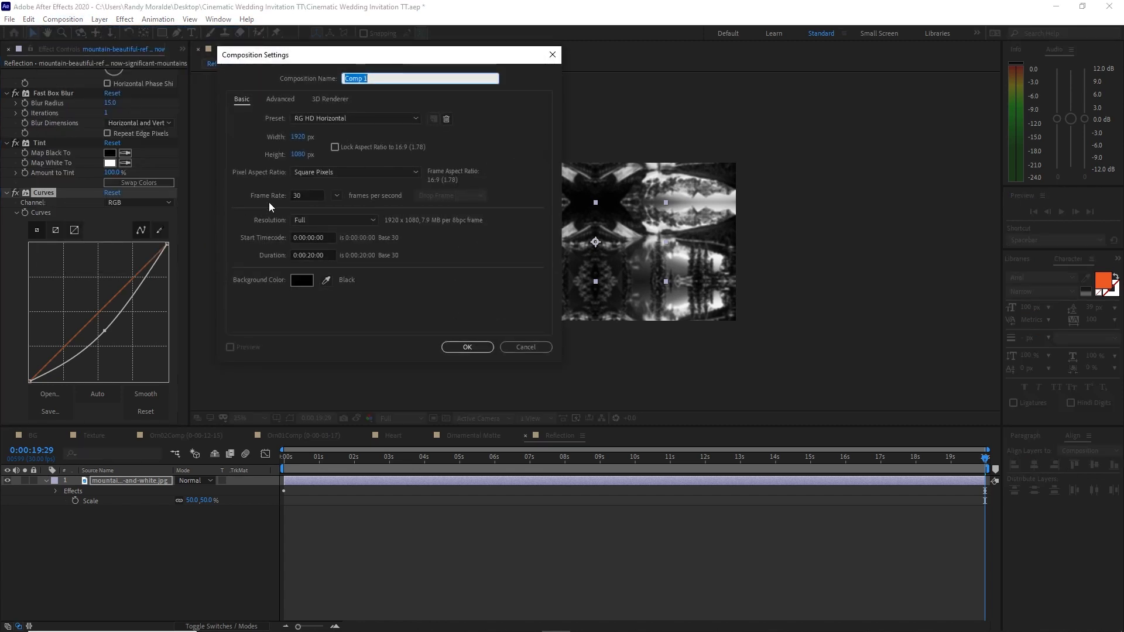
text(Go)
text(lden O)
text(rnm)
text(ament)
click(466, 347)
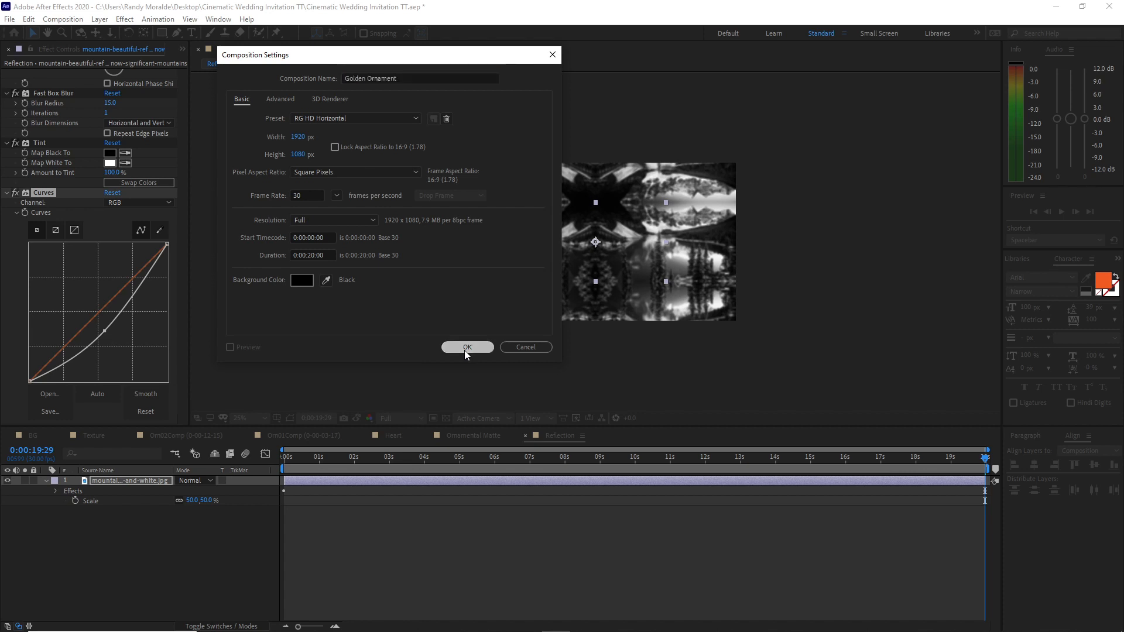
- Place the Reflection and Ornamental Matte compositions in Golden Ornament, with Reflection beneath Ornamental Matte
click(16, 52)
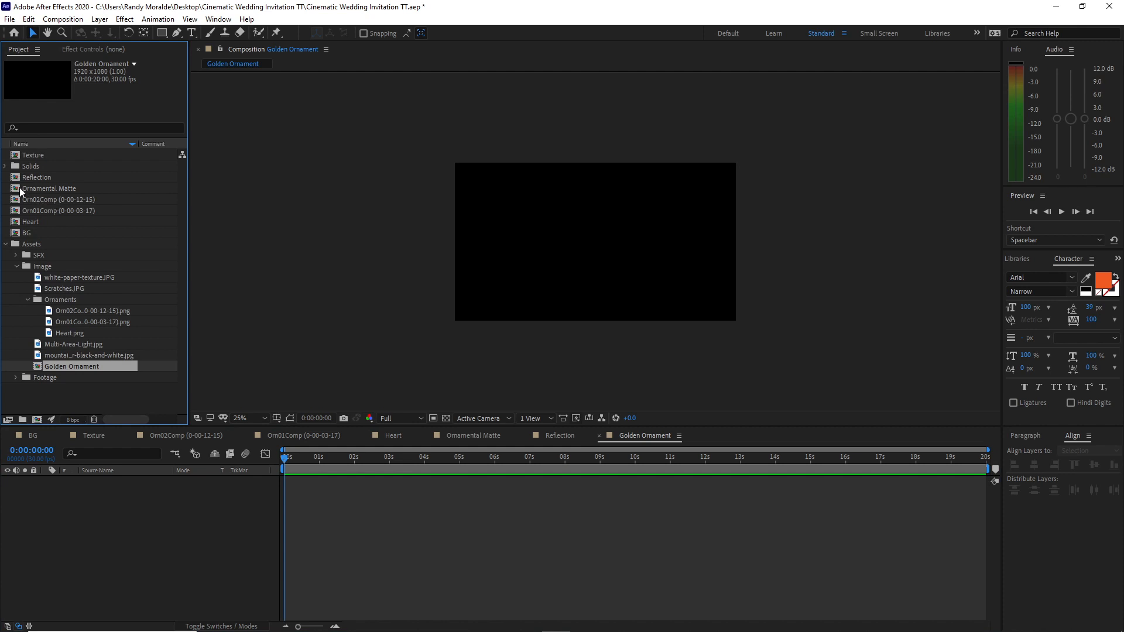
drag(2, 176, 86, 537)
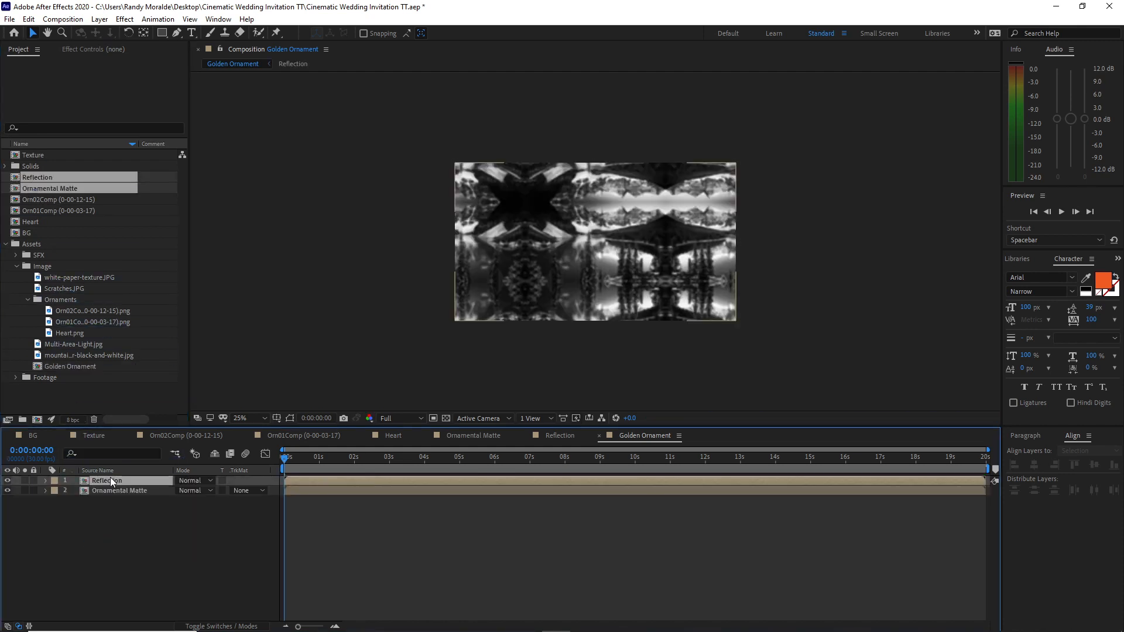
drag(110, 476, 111, 503)
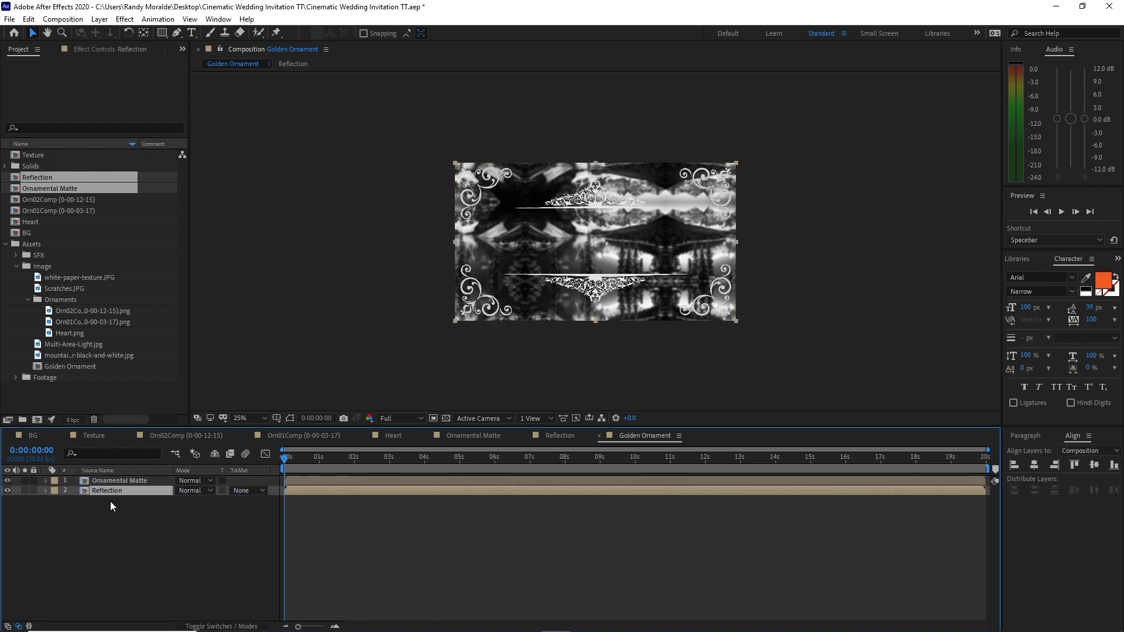
- Set the Reflection layer's track matte to Alpha Matte "Ornamental Matte"
click(249, 490)
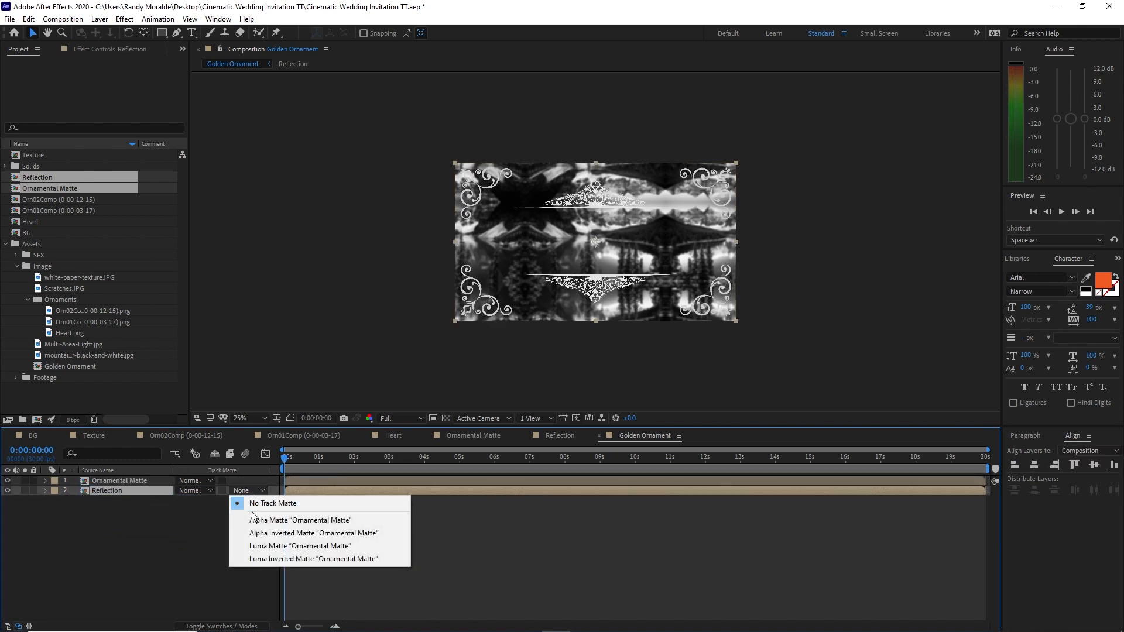
click(255, 520)
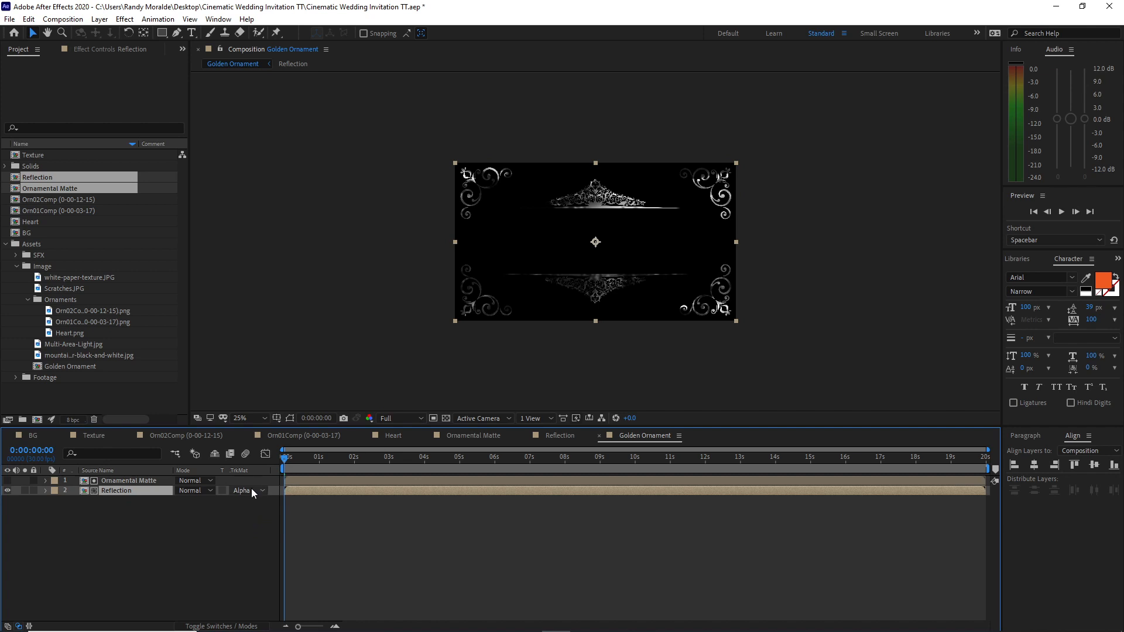
- Apply the CC Glass and CC Blobbylize effects to the Reflection layer
click(124, 18)
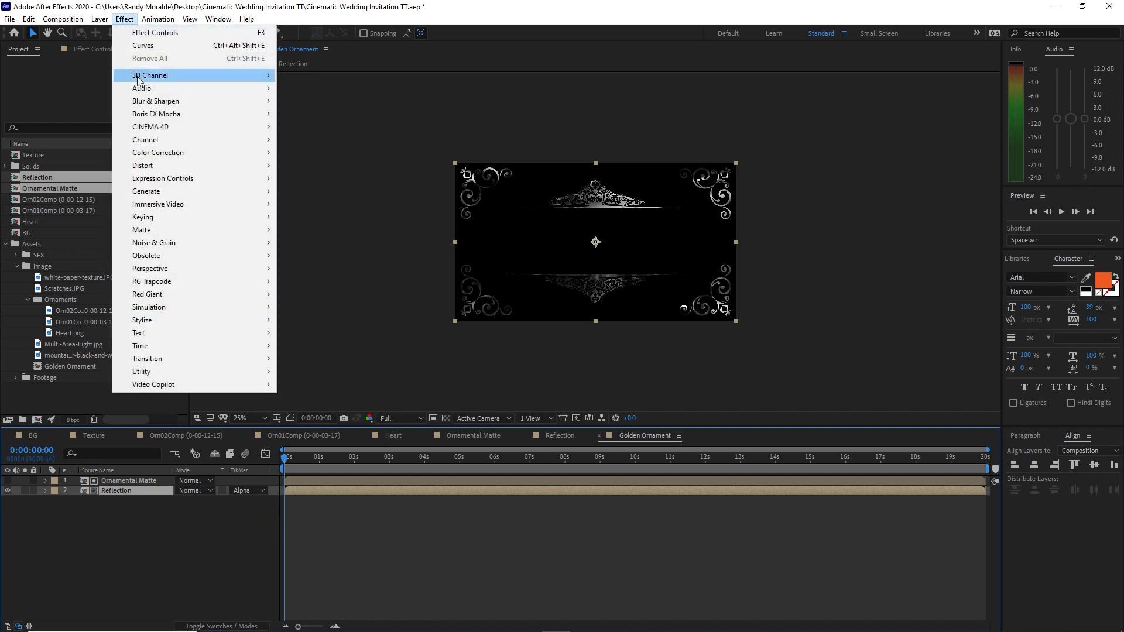
mouse_move(154, 320)
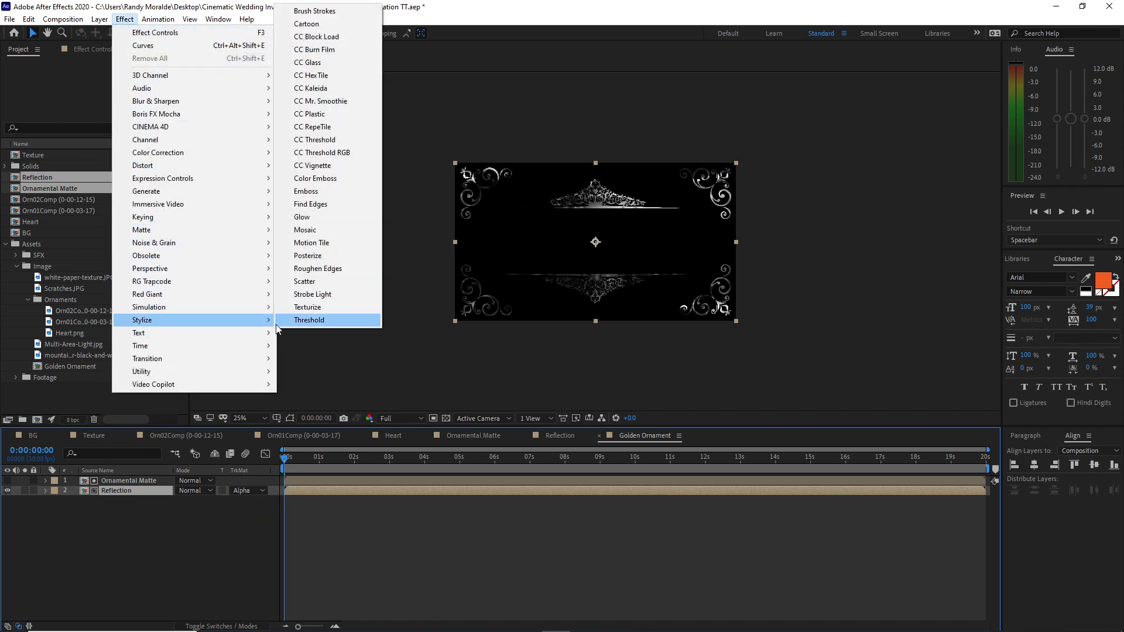
click(342, 64)
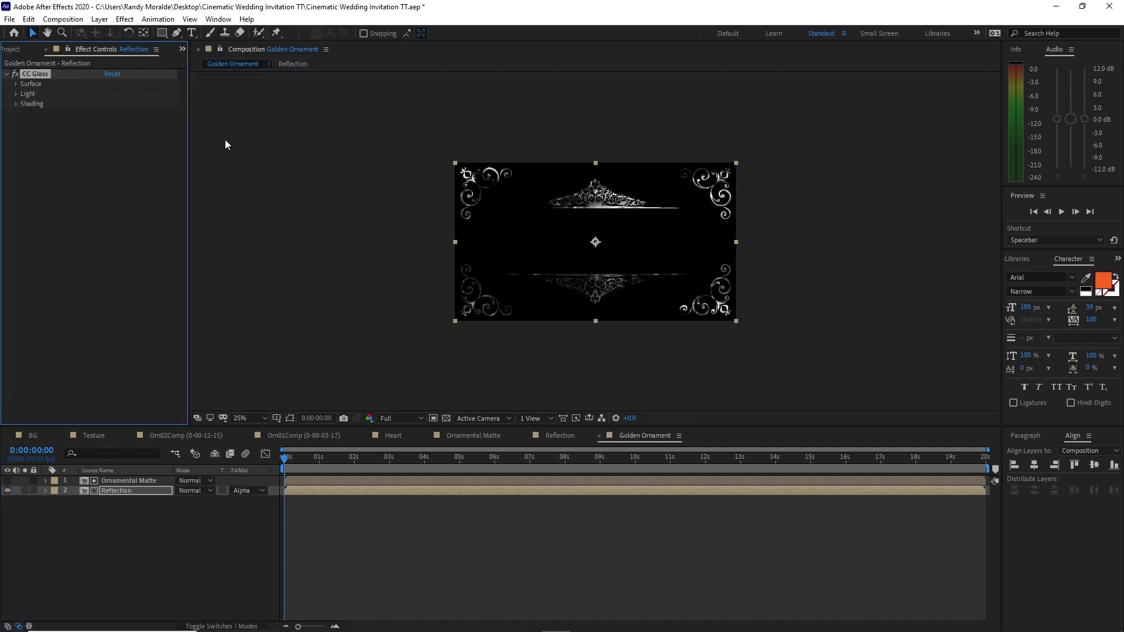
click(125, 19)
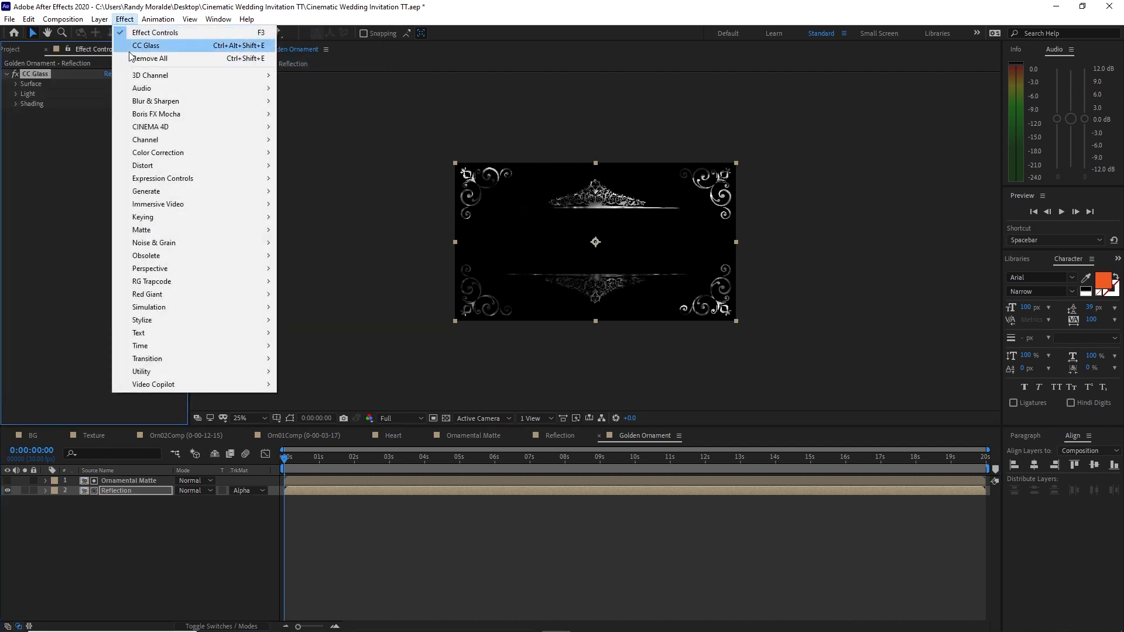
mouse_move(164, 169)
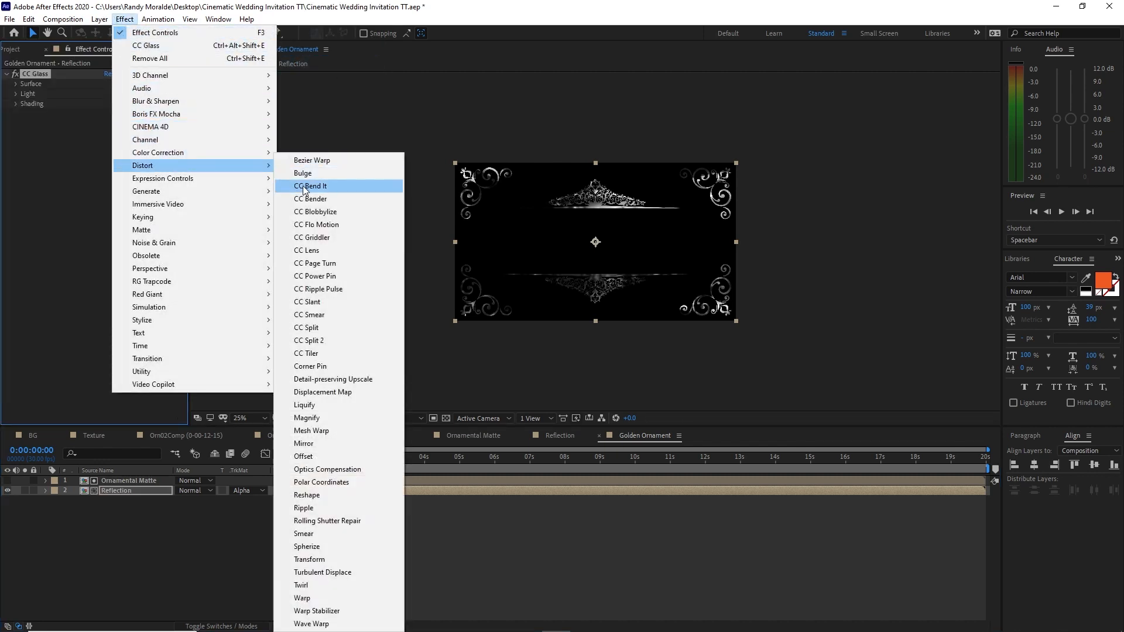
click(307, 214)
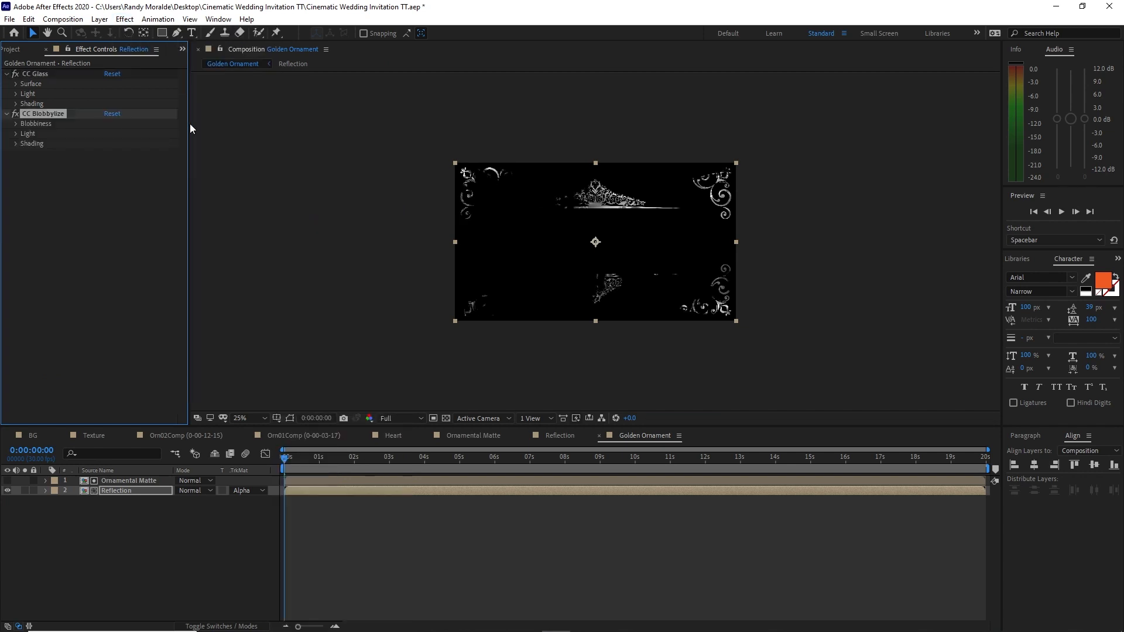
- Set CC Glass's Bump Map to Ornamental Matte, with Softness 10, Height -5 and Displacement -10
click(16, 83)
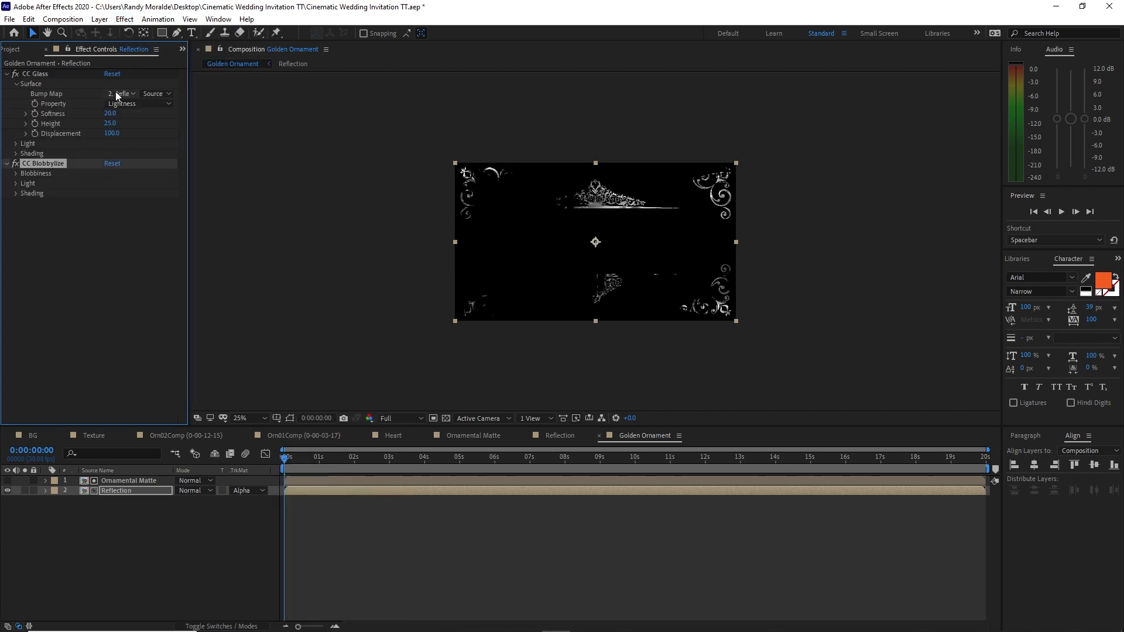
click(115, 92)
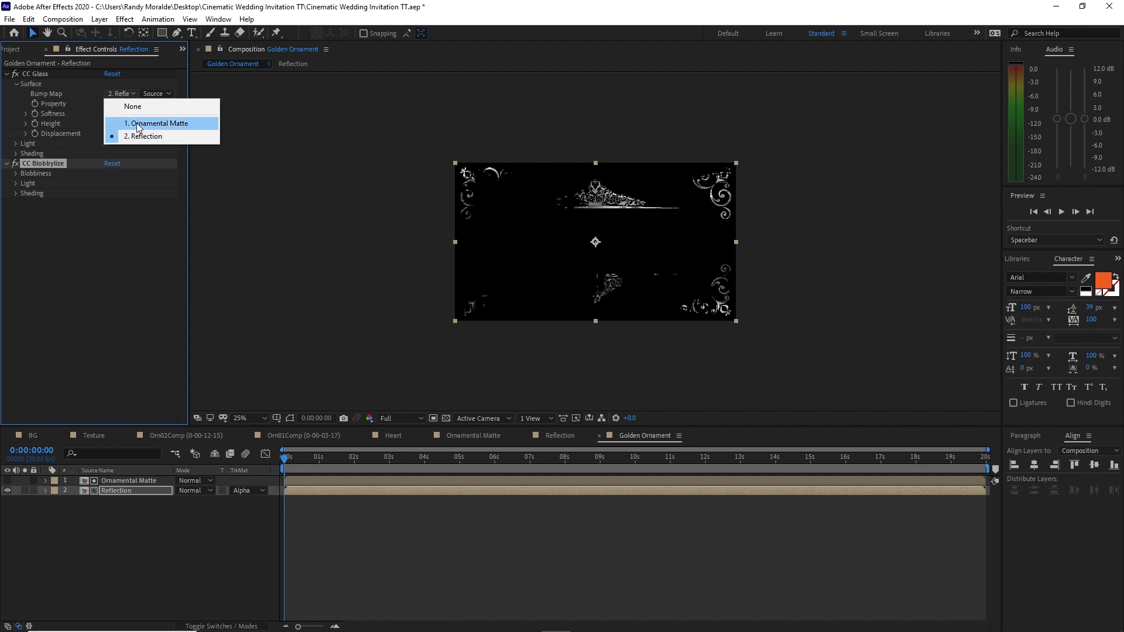
click(140, 123)
click(111, 114)
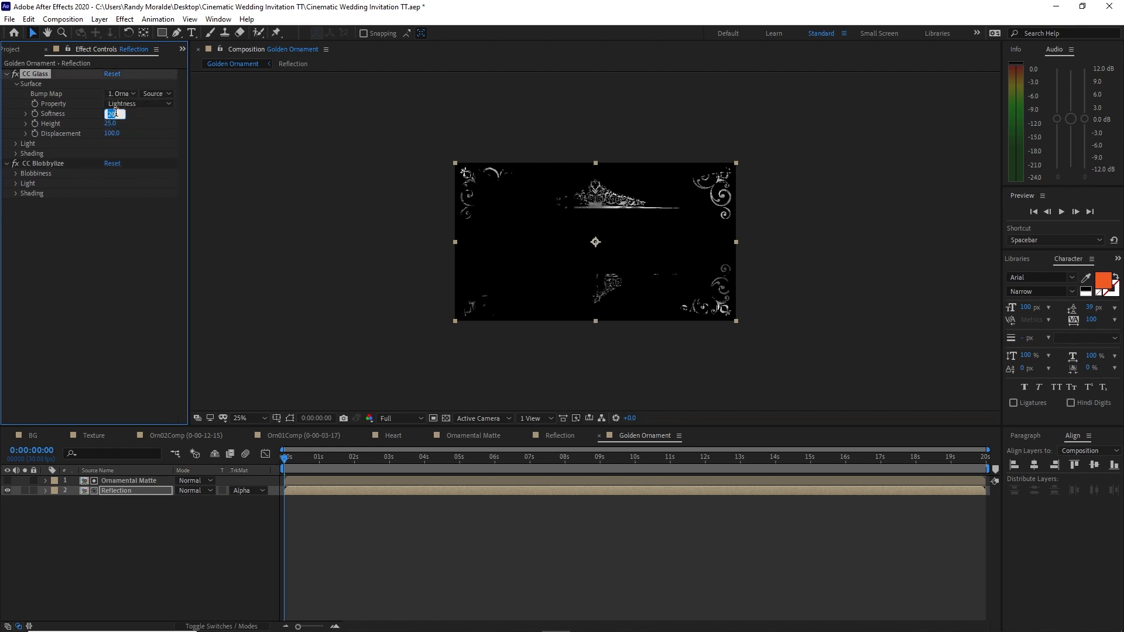
text(10)
key(Return)
click(110, 123)
text(-5)
click(109, 132)
text(-10)
- Set CC Blobbylize's Blob Layer to Ornamental Matte, with Softness 5 and Cut Away 1
click(17, 174)
click(124, 185)
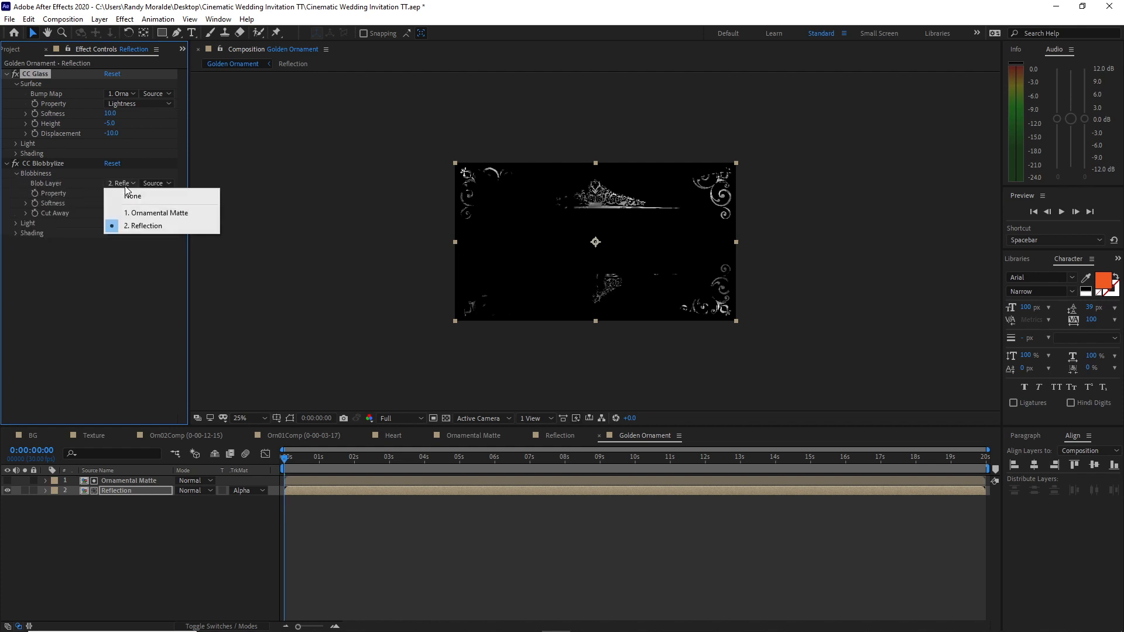
click(131, 215)
click(112, 203)
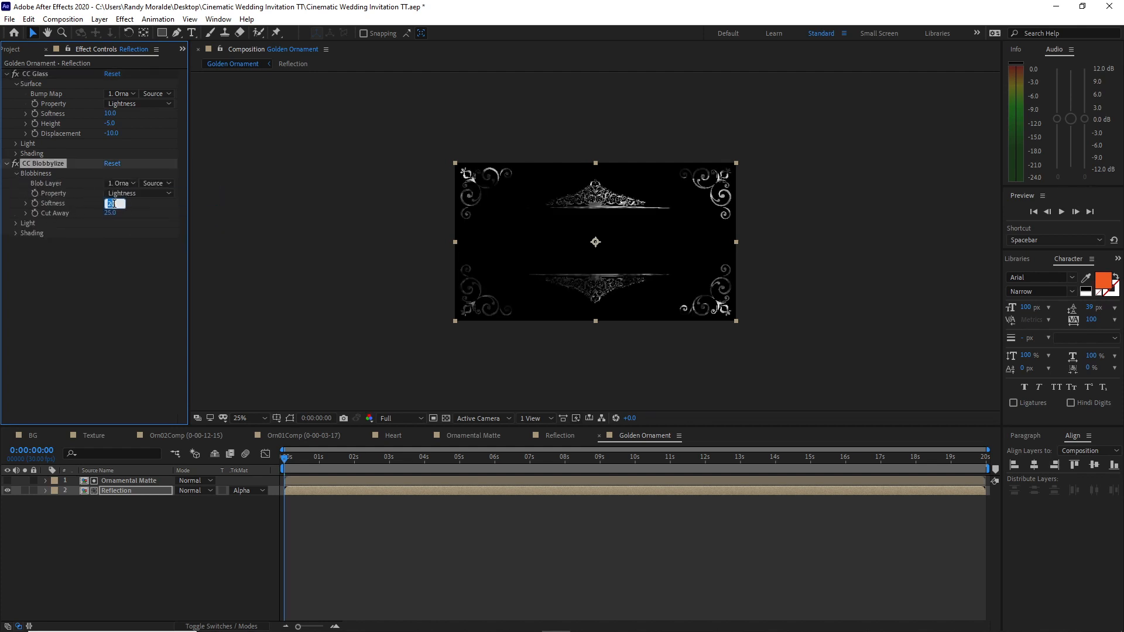
text(5)
key(Tab)
text(1)
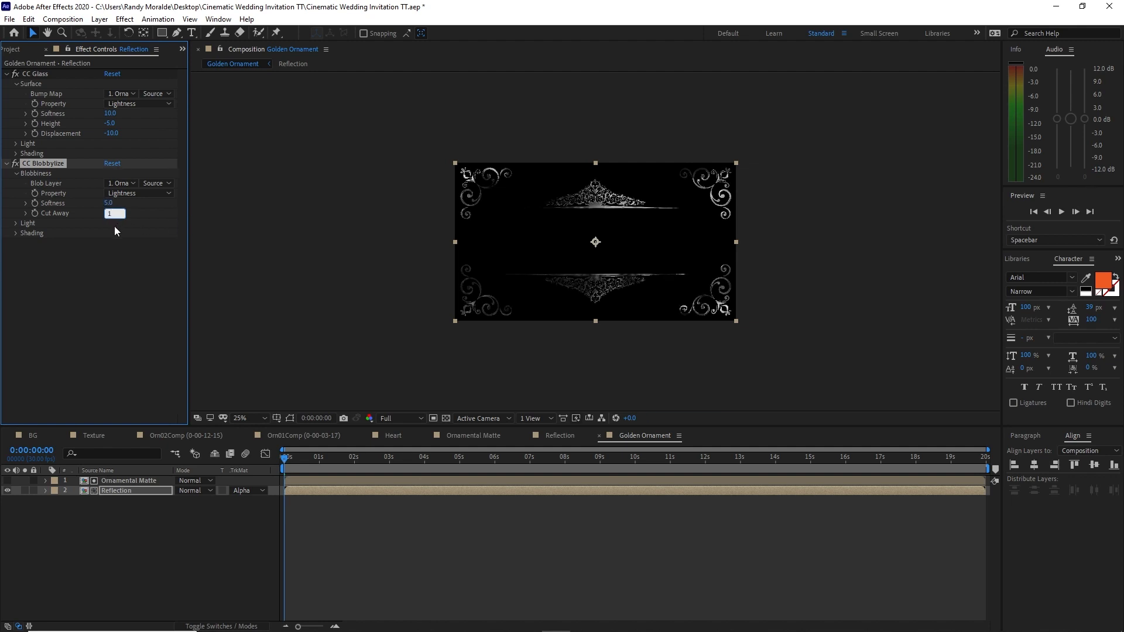
key(Return)
- Create an adjustment layer in Golden Ornament and move it above Ornamental Matte
click(100, 18)
mouse_move(122, 37)
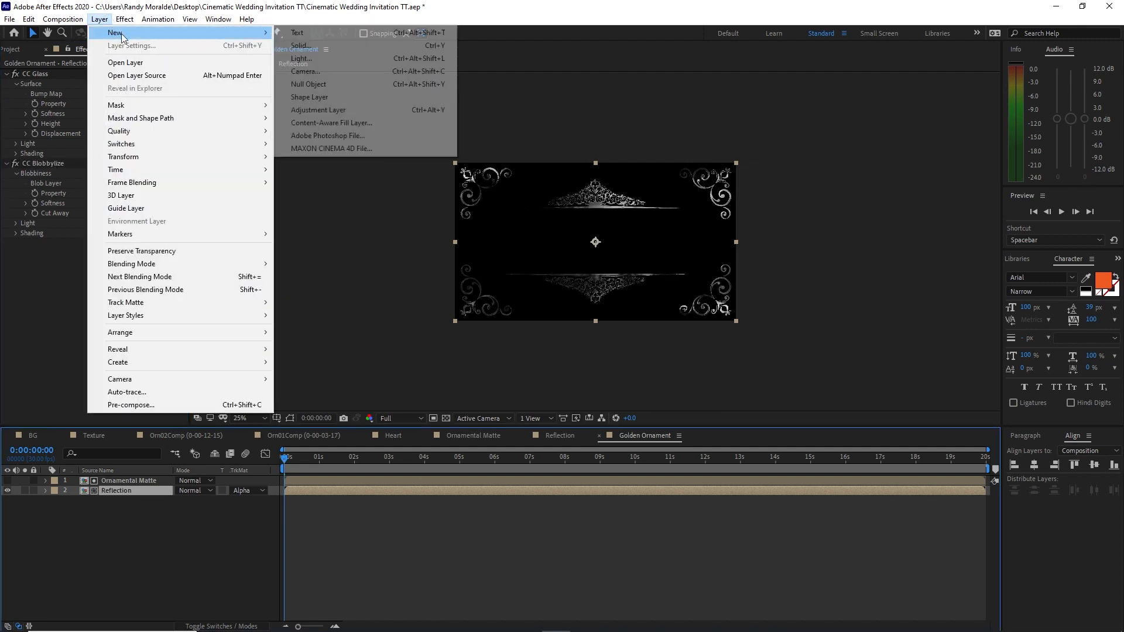
click(318, 110)
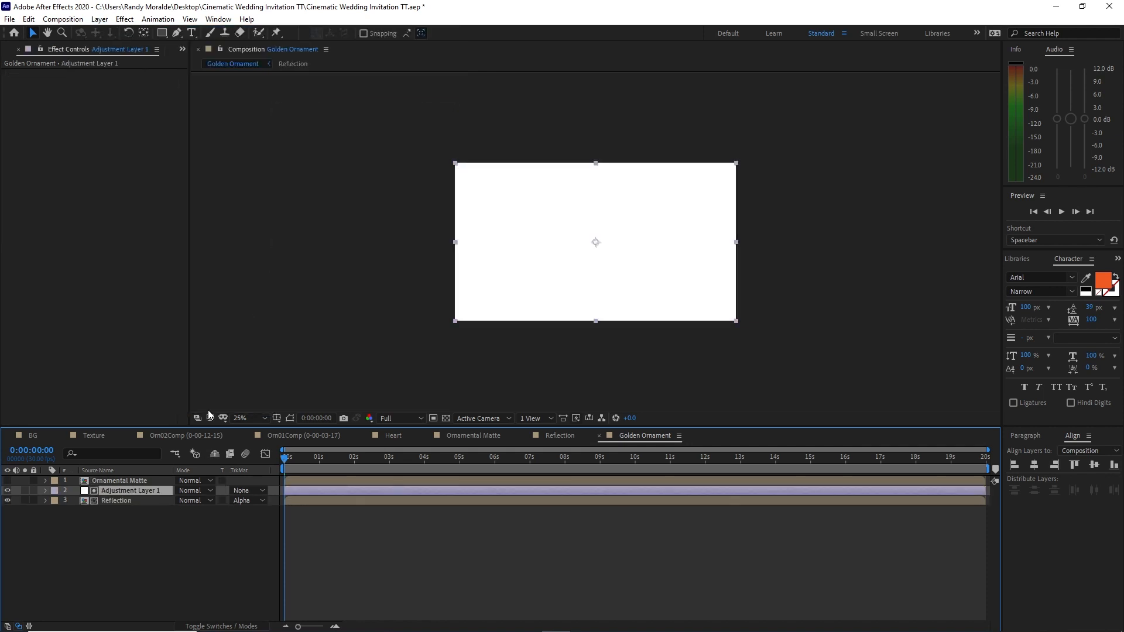
drag(151, 490, 152, 478)
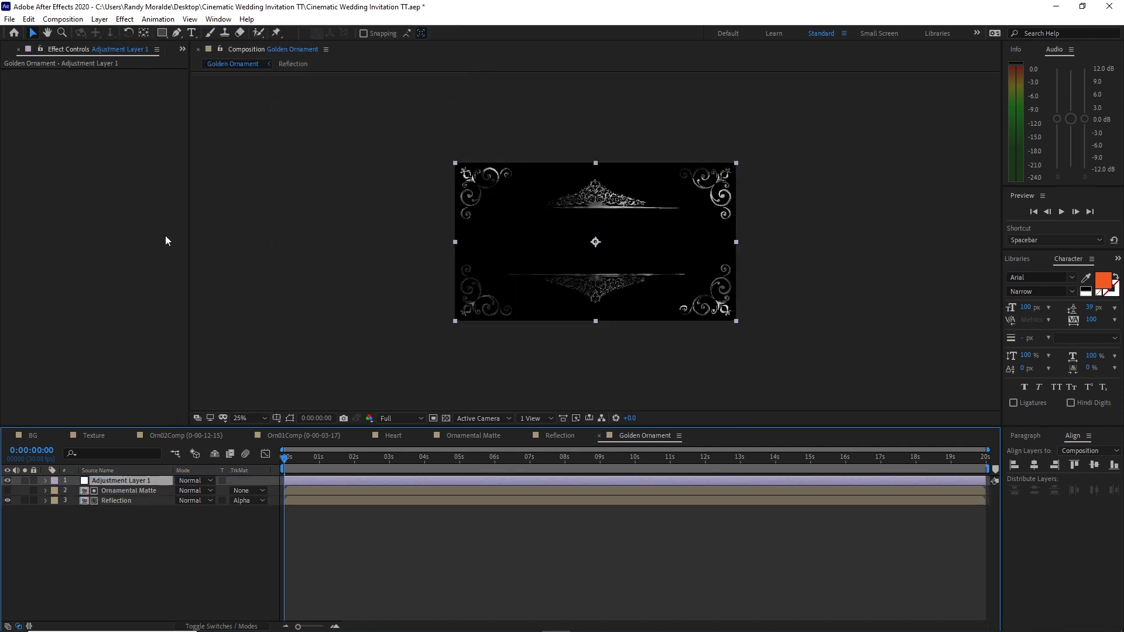
- Add a Curves effect to the adjustment layer and raise the midpoint of the Red curve
click(132, 21)
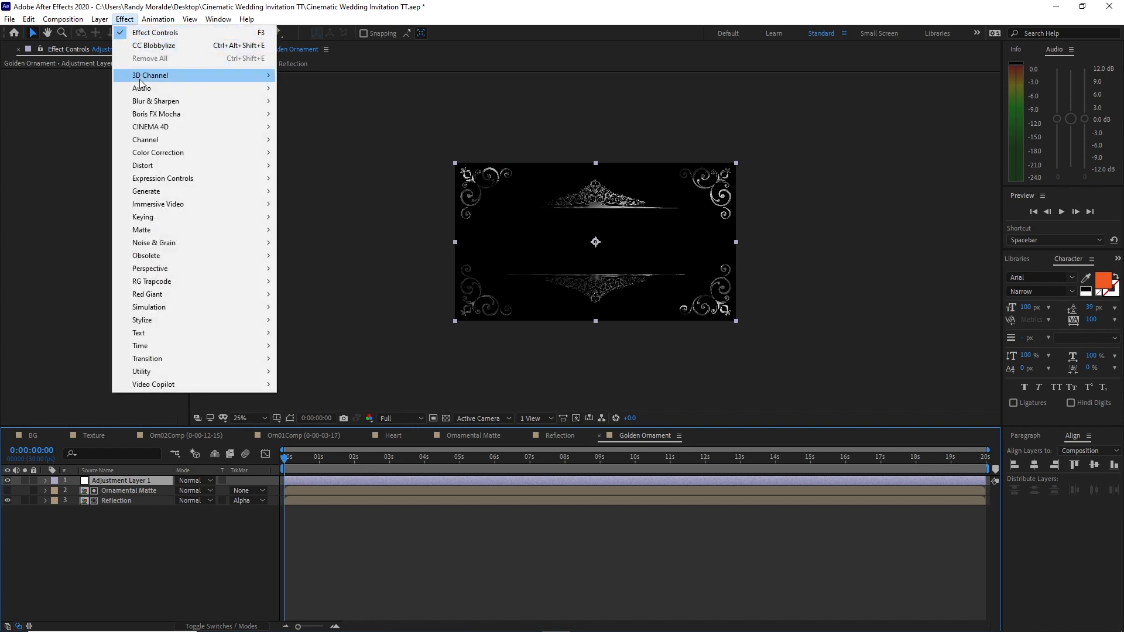
mouse_move(159, 153)
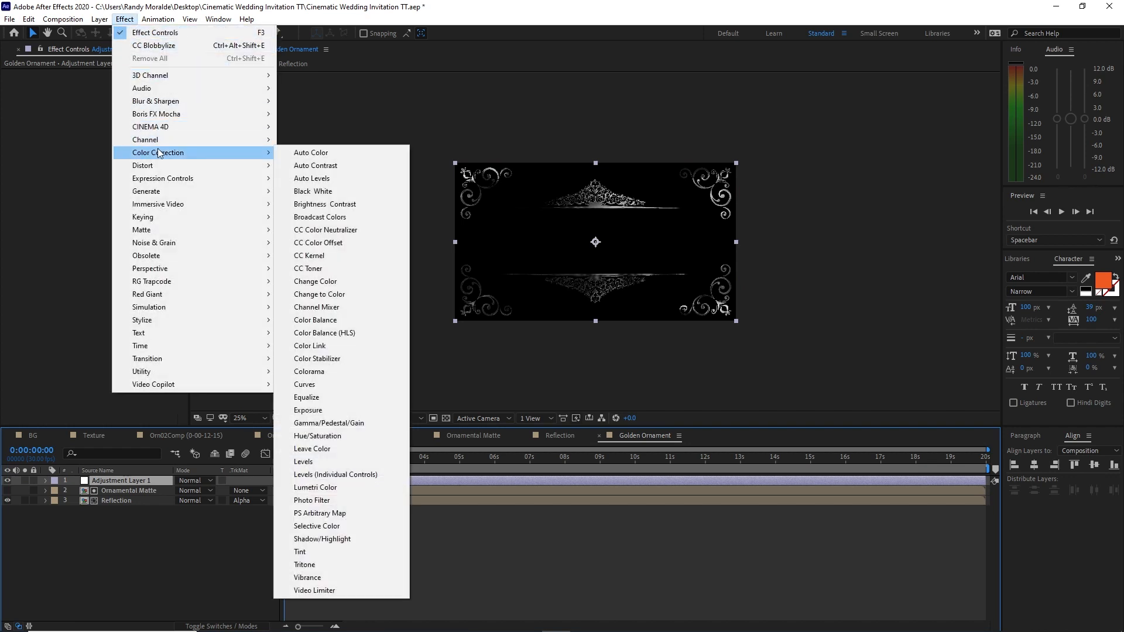
click(305, 385)
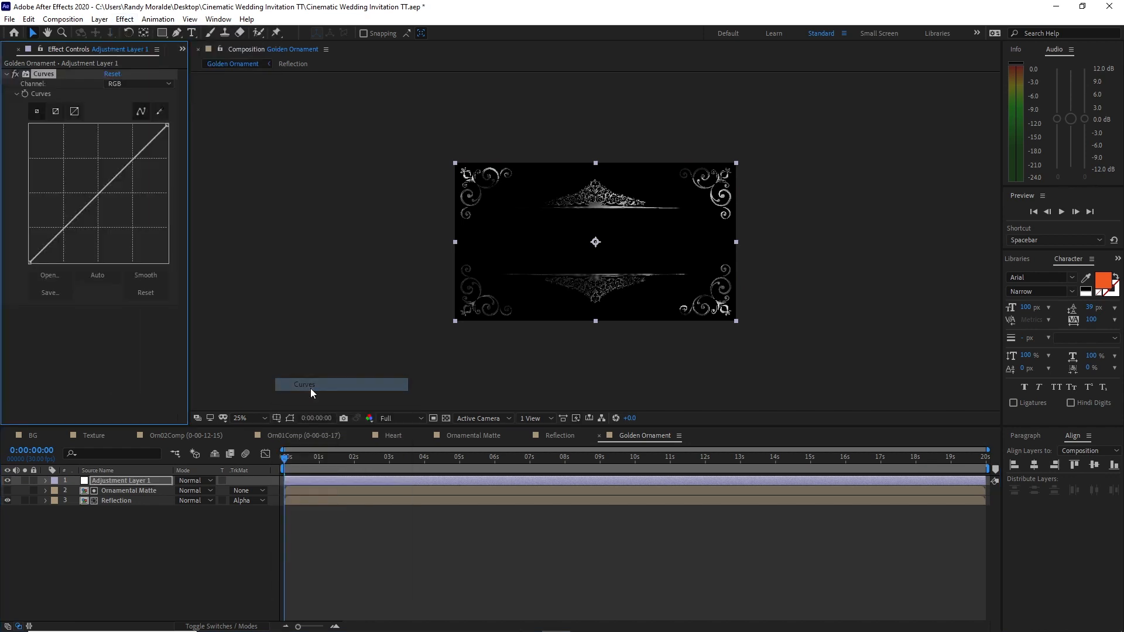
click(146, 82)
click(140, 109)
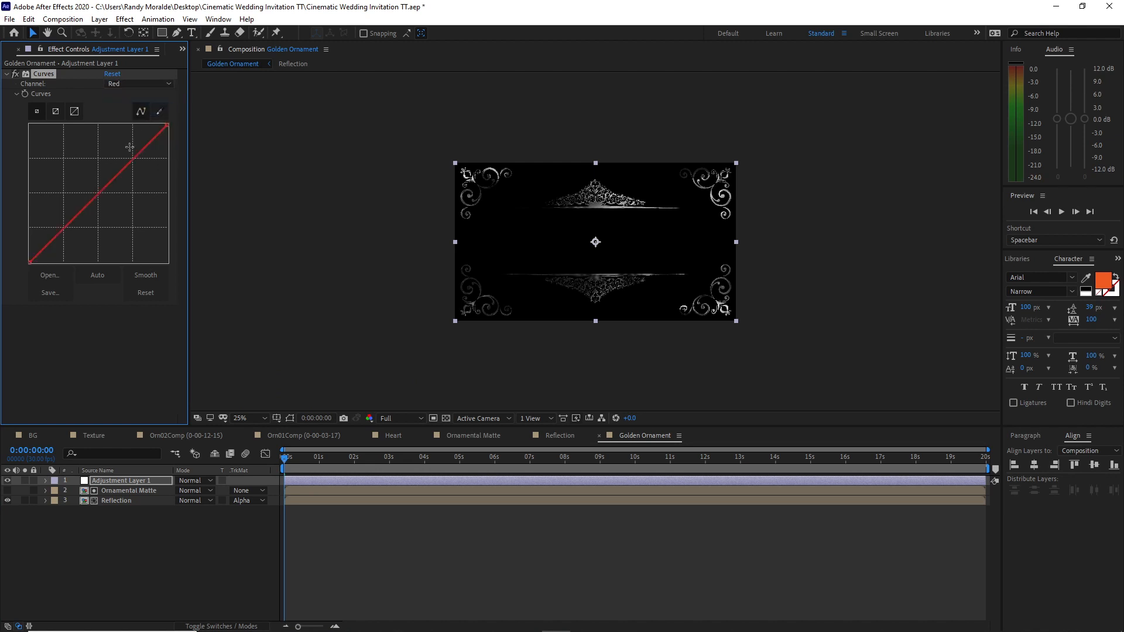
drag(98, 192, 89, 173)
- Raise the Green curve's midpoint slightly and pull the Blue curve's midpoint down to tint the ornaments gold
click(141, 84)
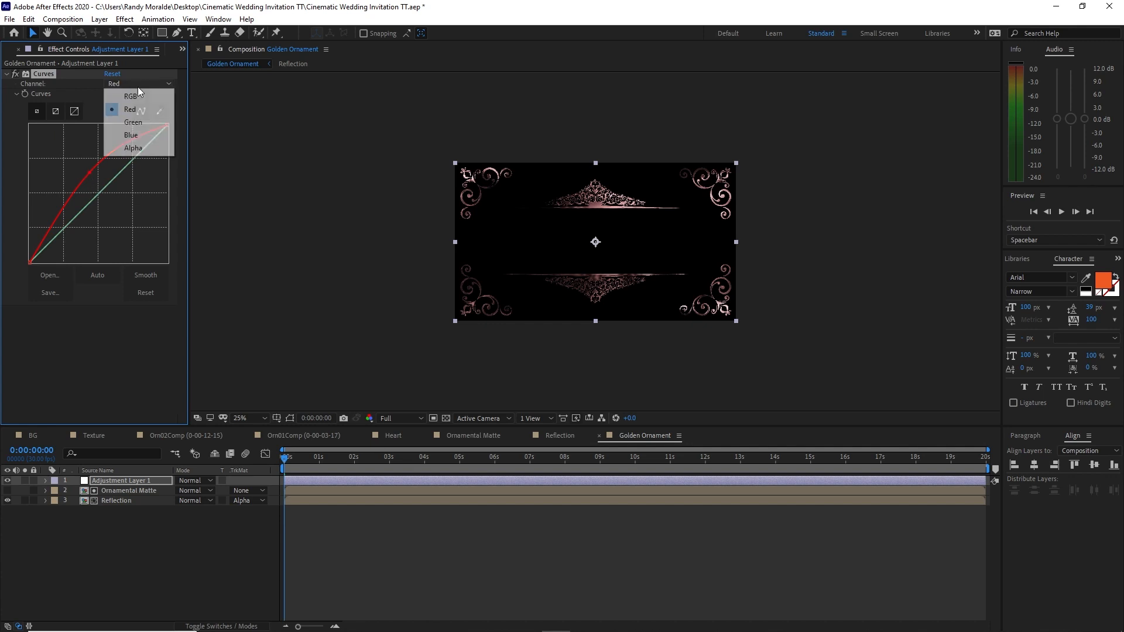
click(139, 122)
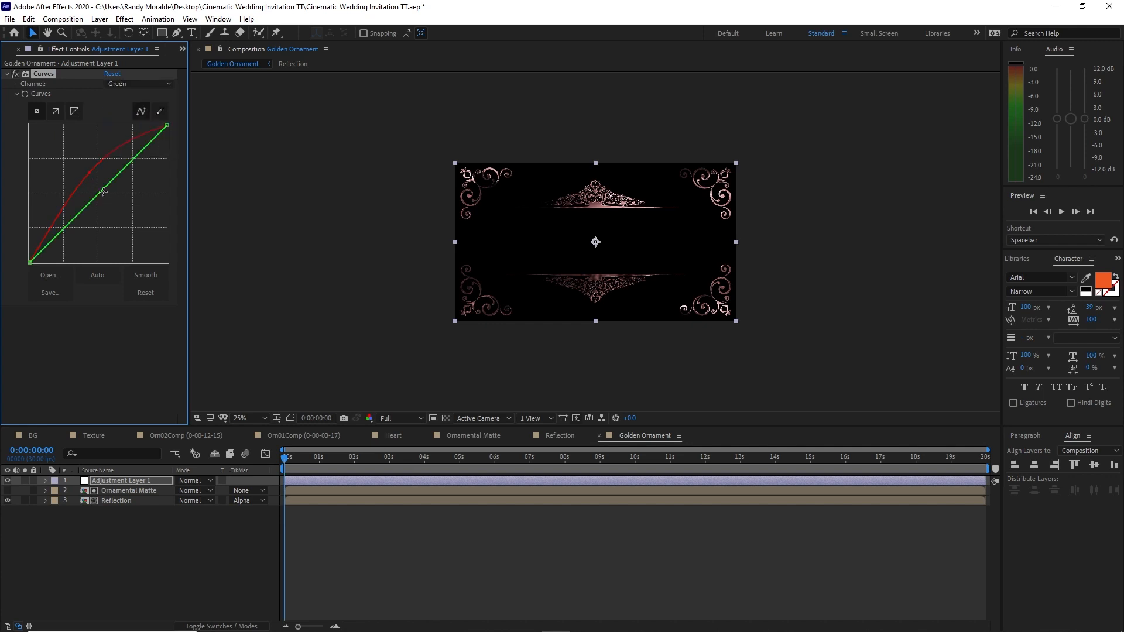
drag(103, 192, 96, 185)
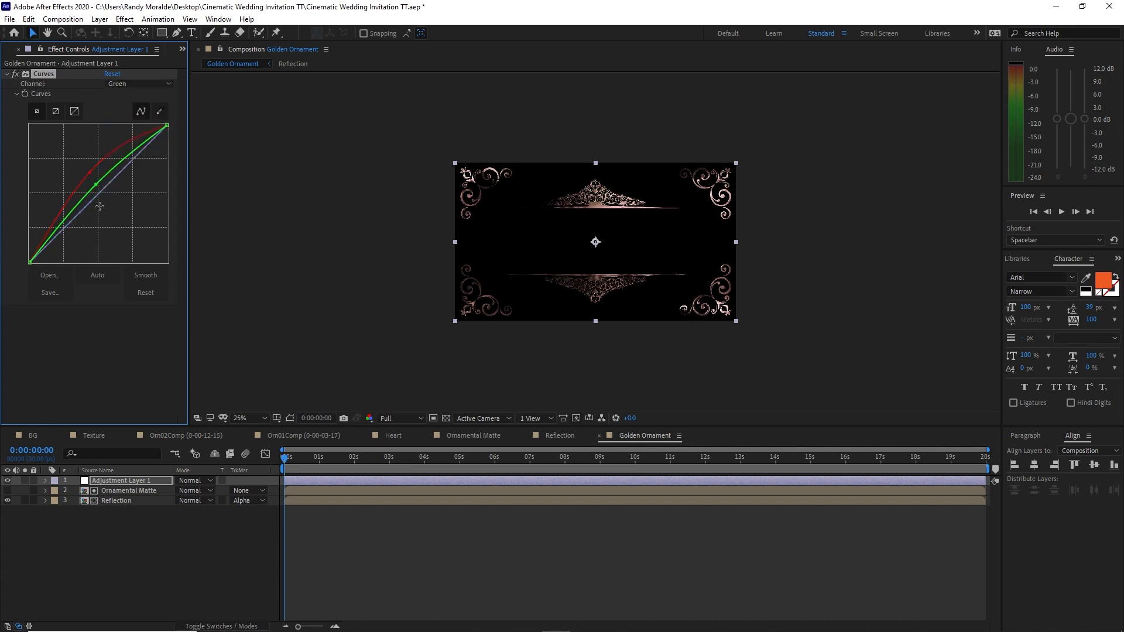
click(143, 85)
click(142, 133)
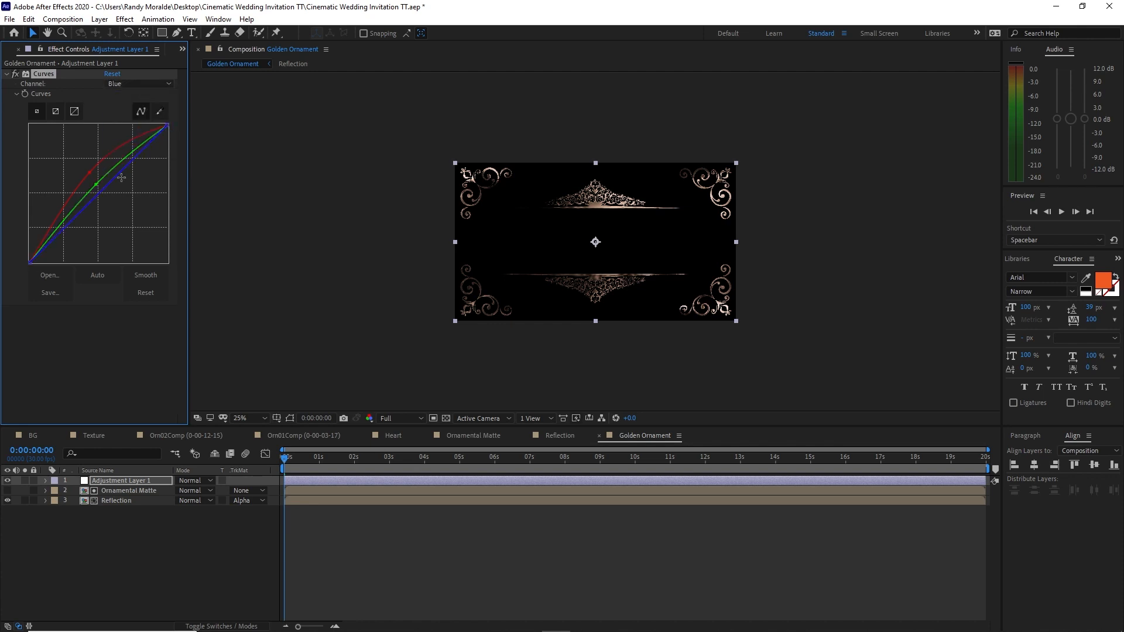
drag(106, 187, 110, 207)
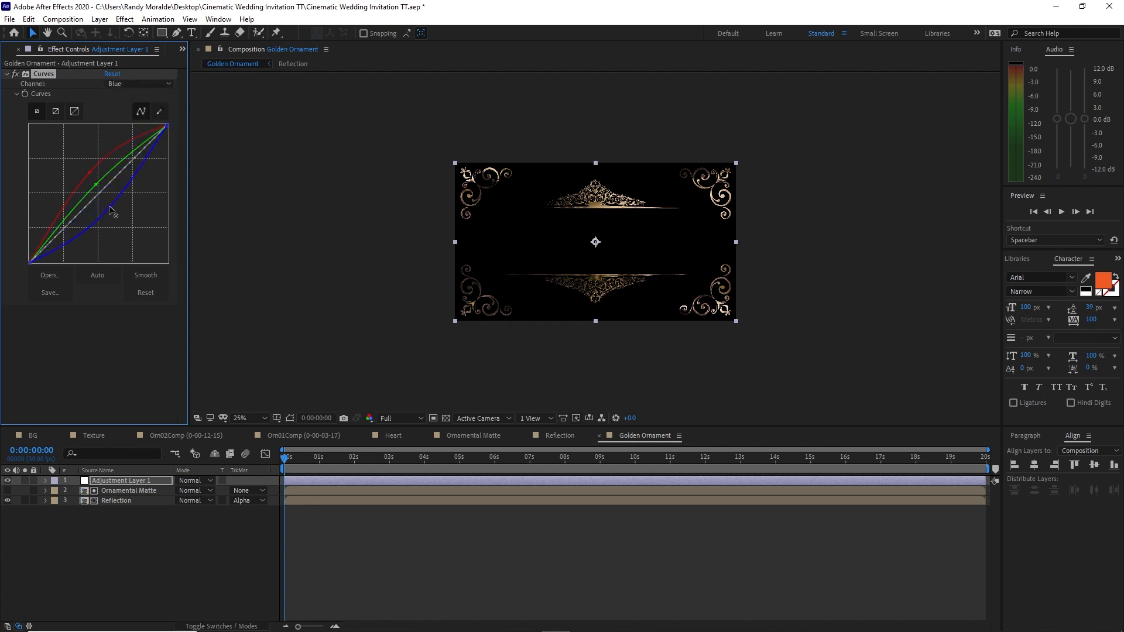
- Raise the midpoint of the RGB curve slightly to brighten the golden ornaments
click(130, 85)
click(132, 94)
drag(98, 190, 98, 185)
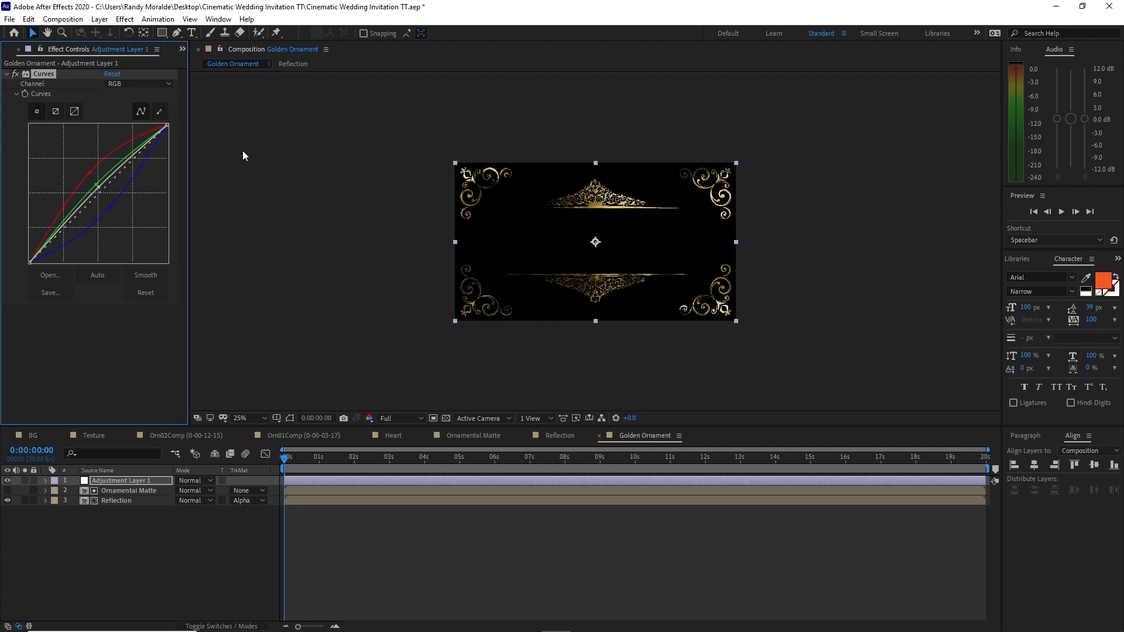
- Create a second adjustment layer on top and apply the Fast Box Blur effect to it
click(109, 23)
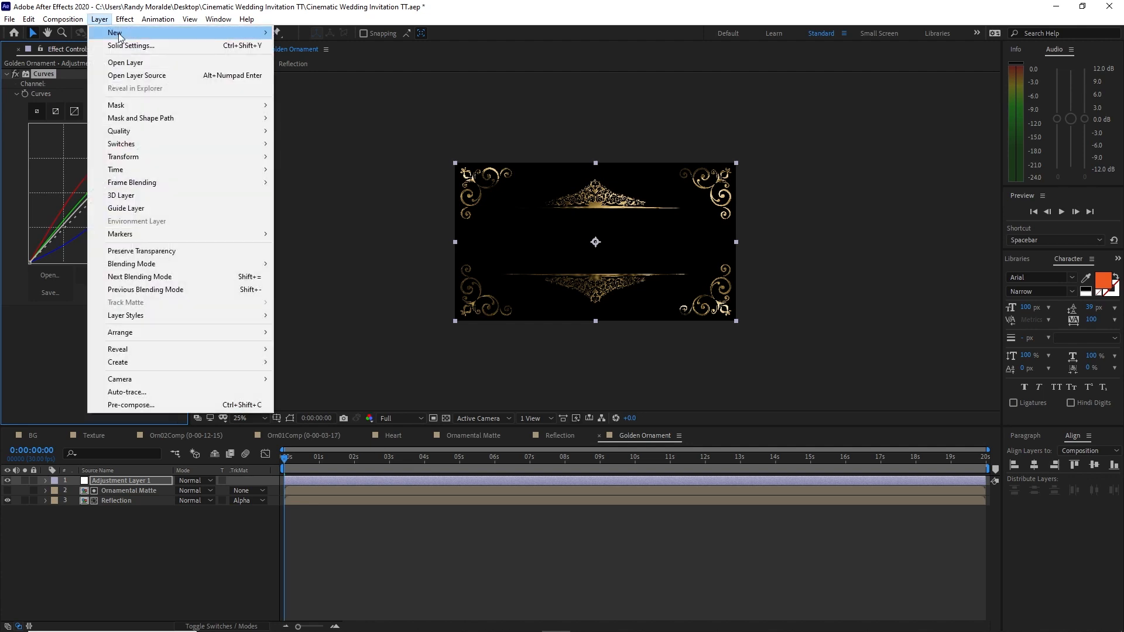
mouse_move(147, 36)
click(294, 115)
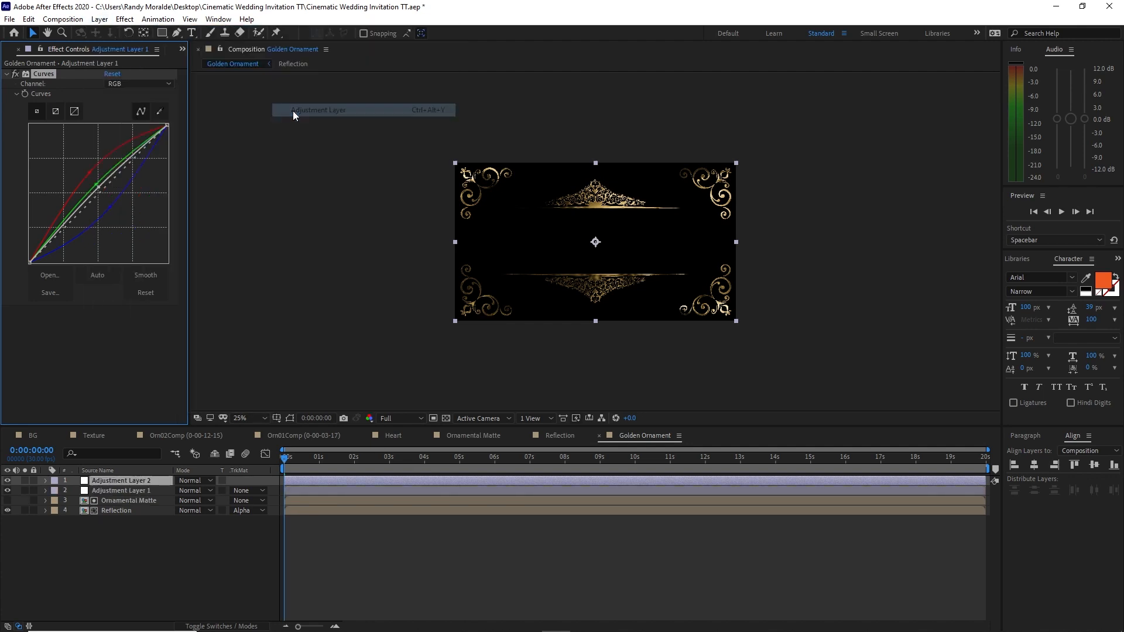
click(130, 22)
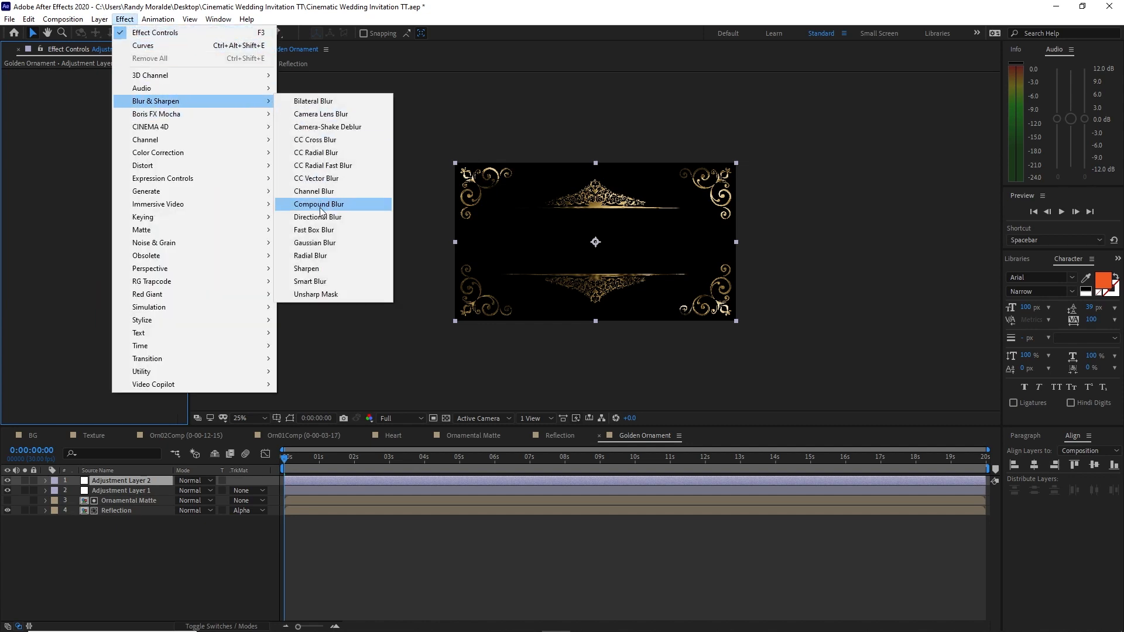
click(319, 229)
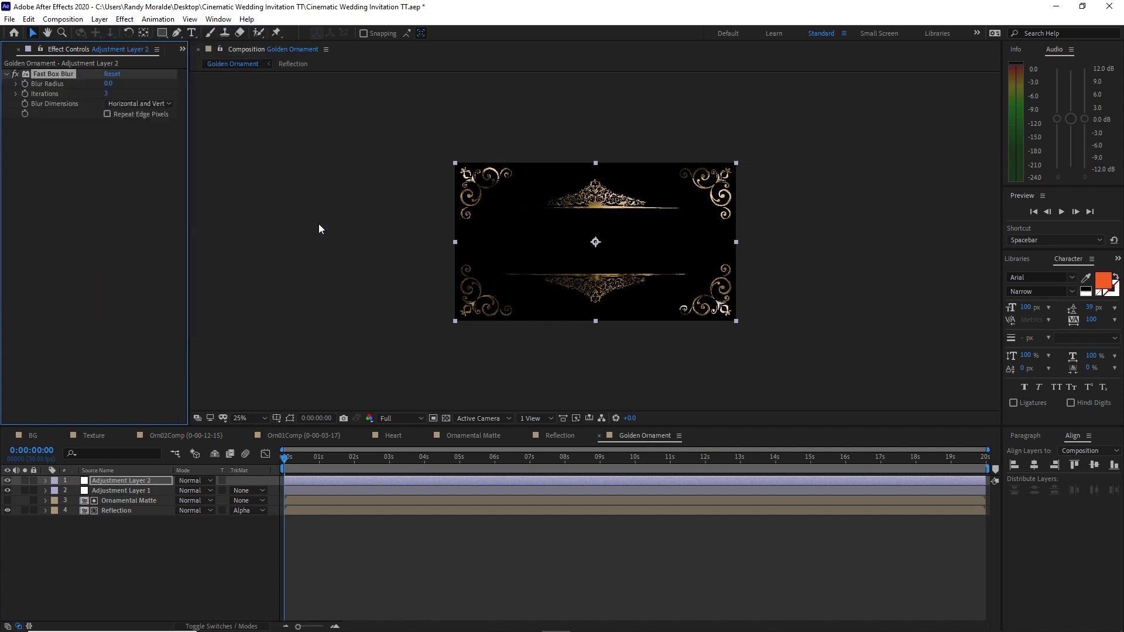
- Set the Fast Box Blur's Blur Radius to 1 and its Iterations to 1
click(108, 83)
text(1)
key(Tab)
text(1)
key(Return)
- Set the project's color depth to 16 bits per channel
click(184, 51)
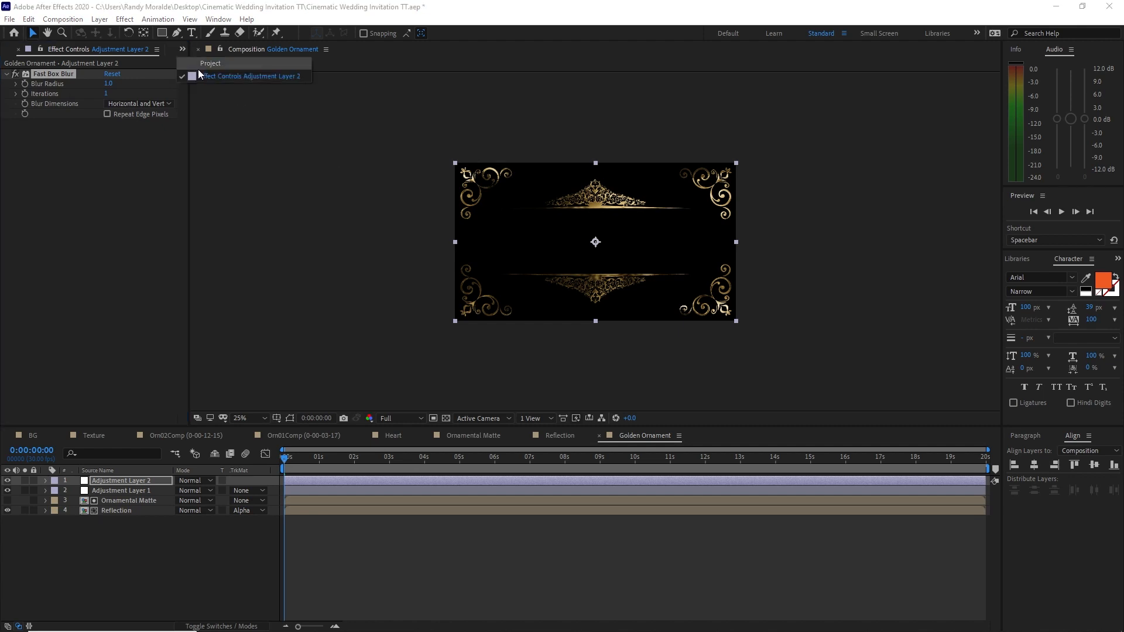
click(198, 66)
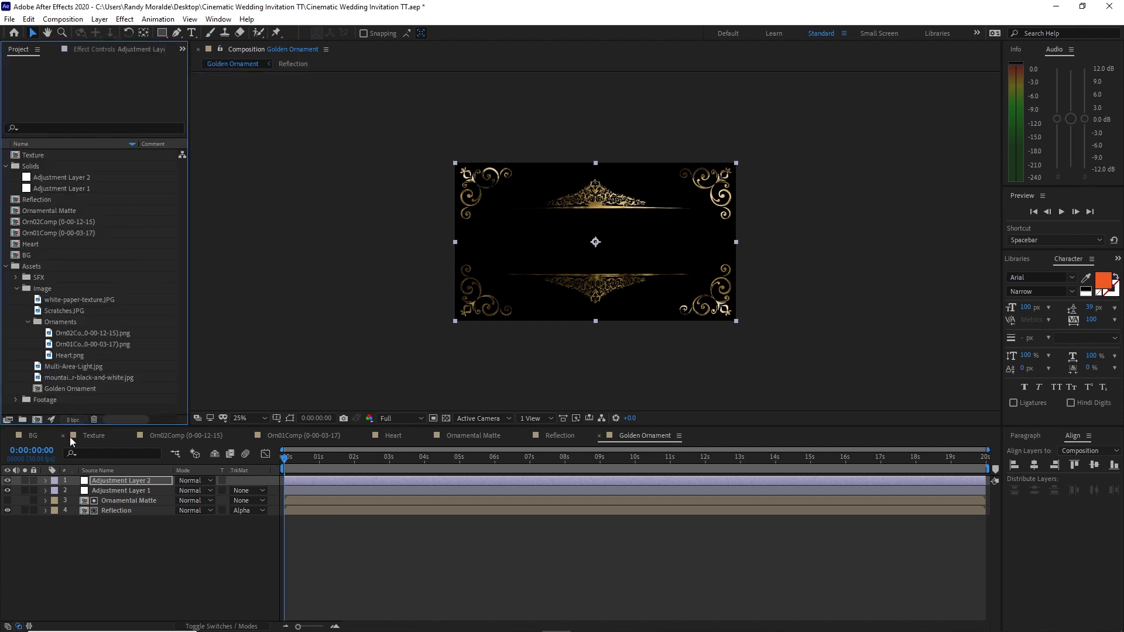
click(73, 420)
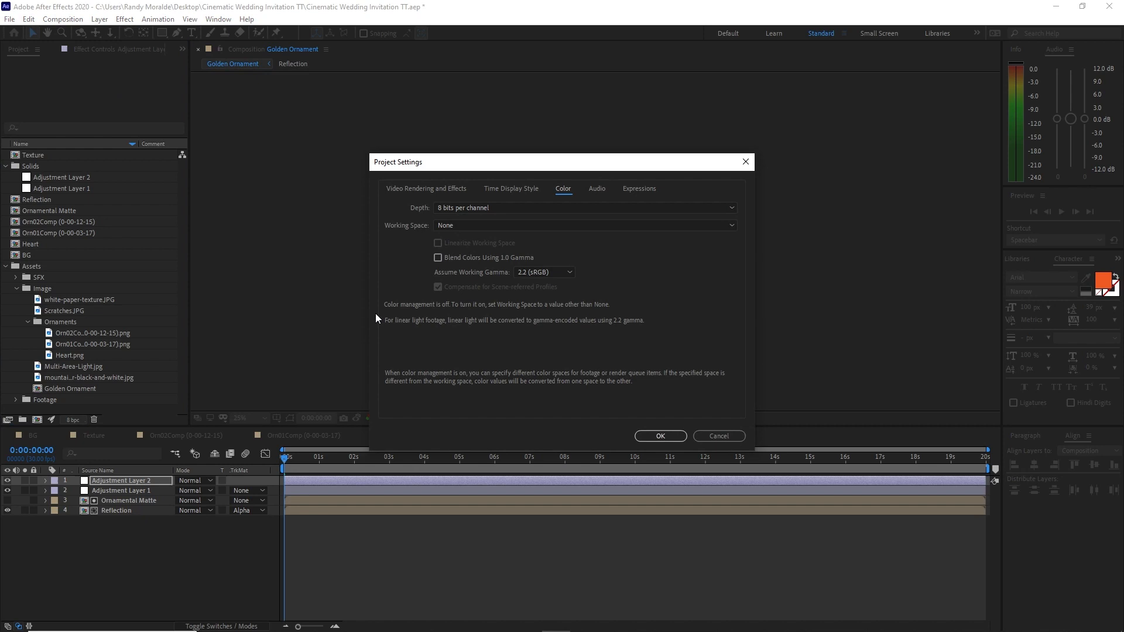
click(459, 212)
click(448, 236)
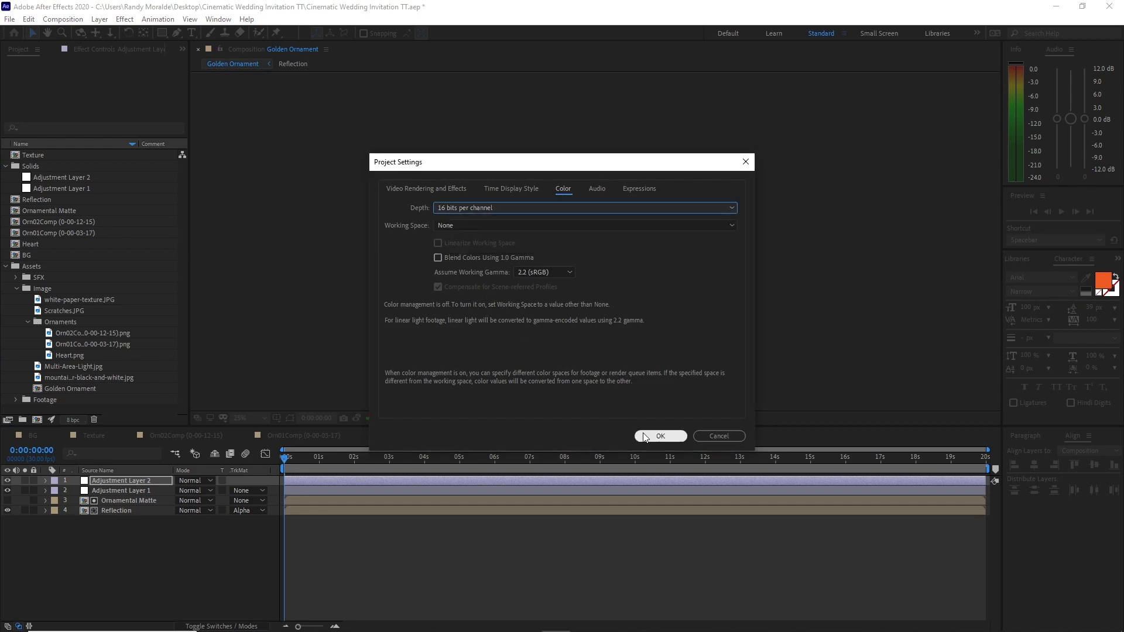
click(660, 437)
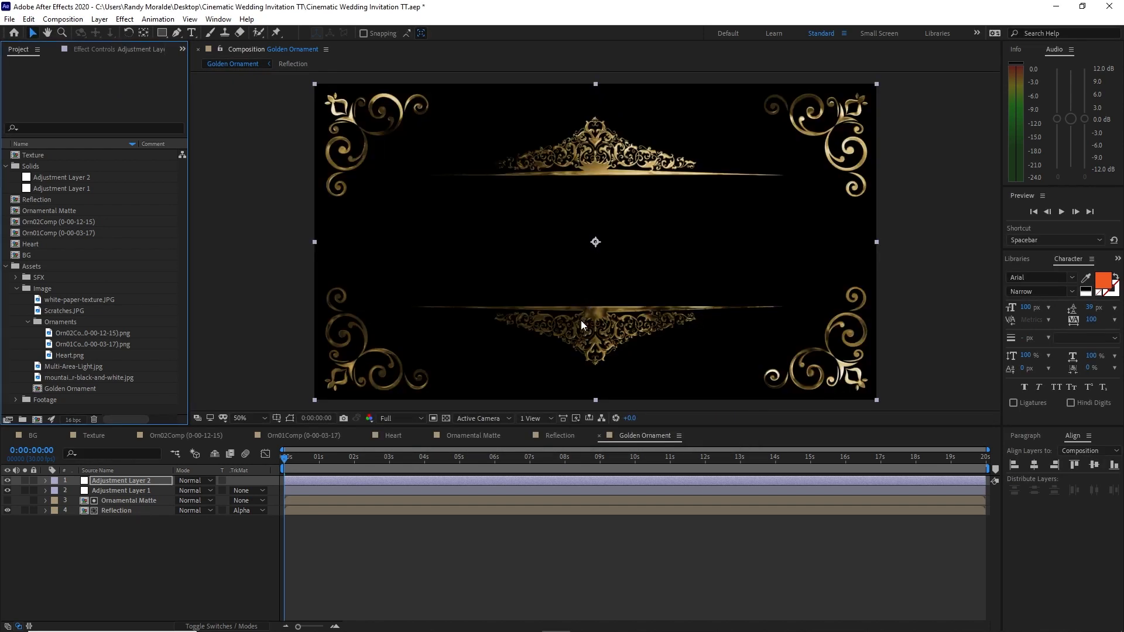
click(389, 582)
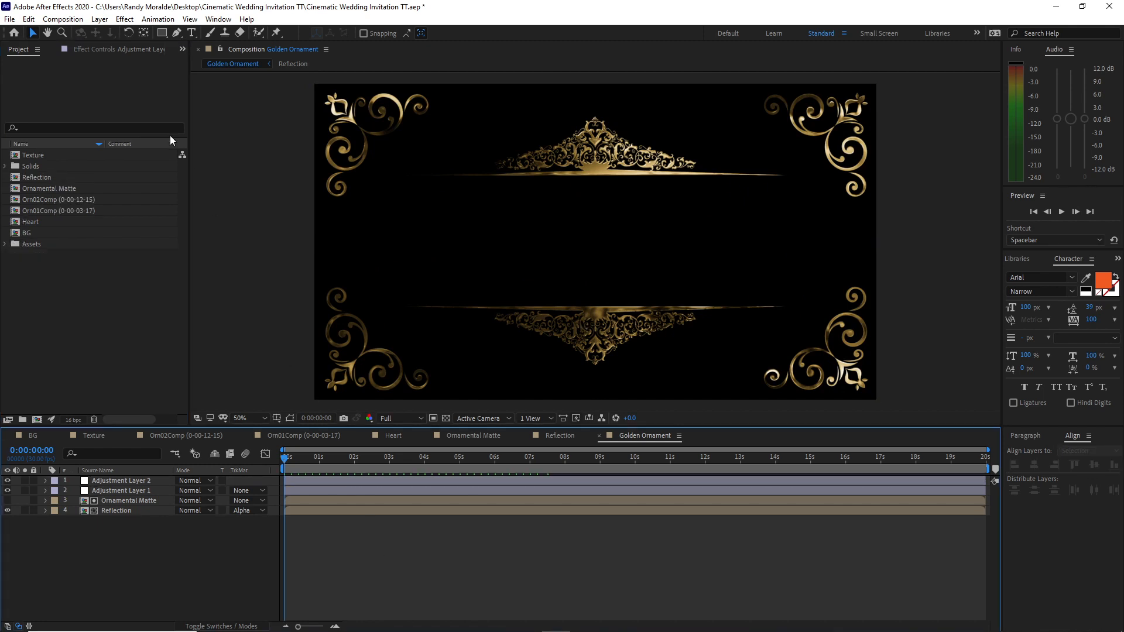
- Create a 1920 x 1080, 30 fps, 20-second composition named Text and turn on its title/action safe guides
click(63, 19)
click(79, 34)
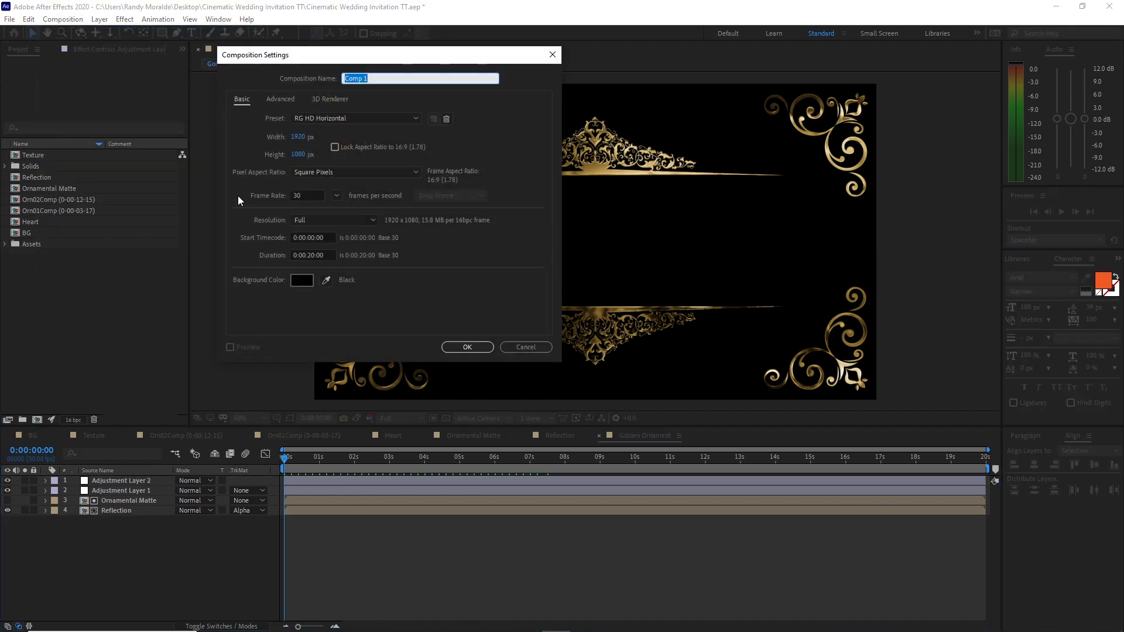
text(Text)
click(461, 346)
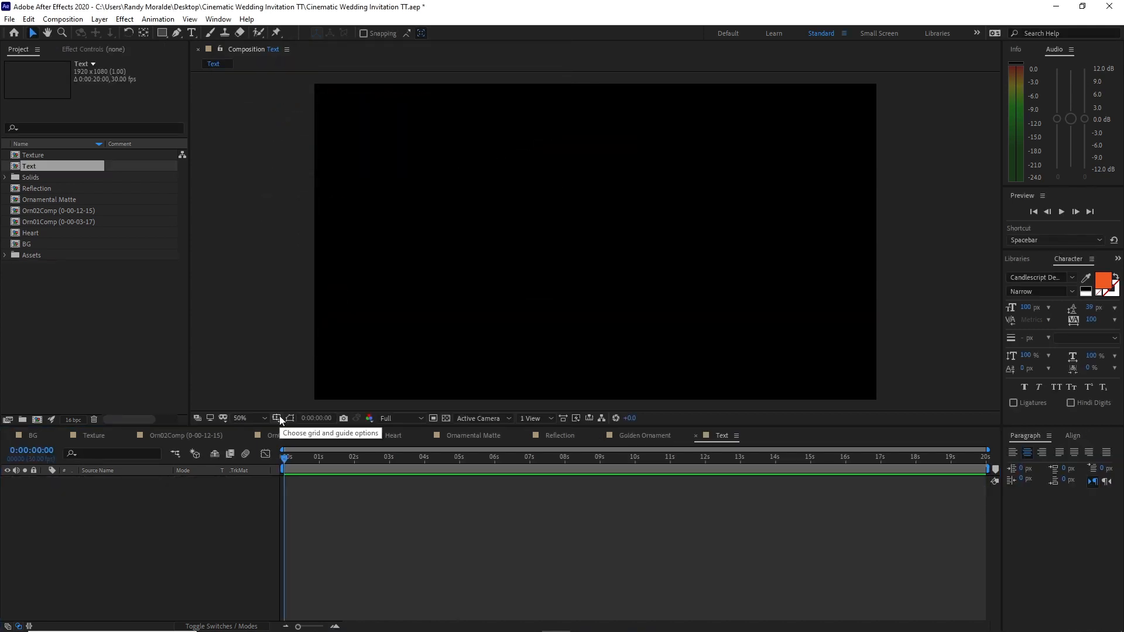
click(276, 418)
click(285, 430)
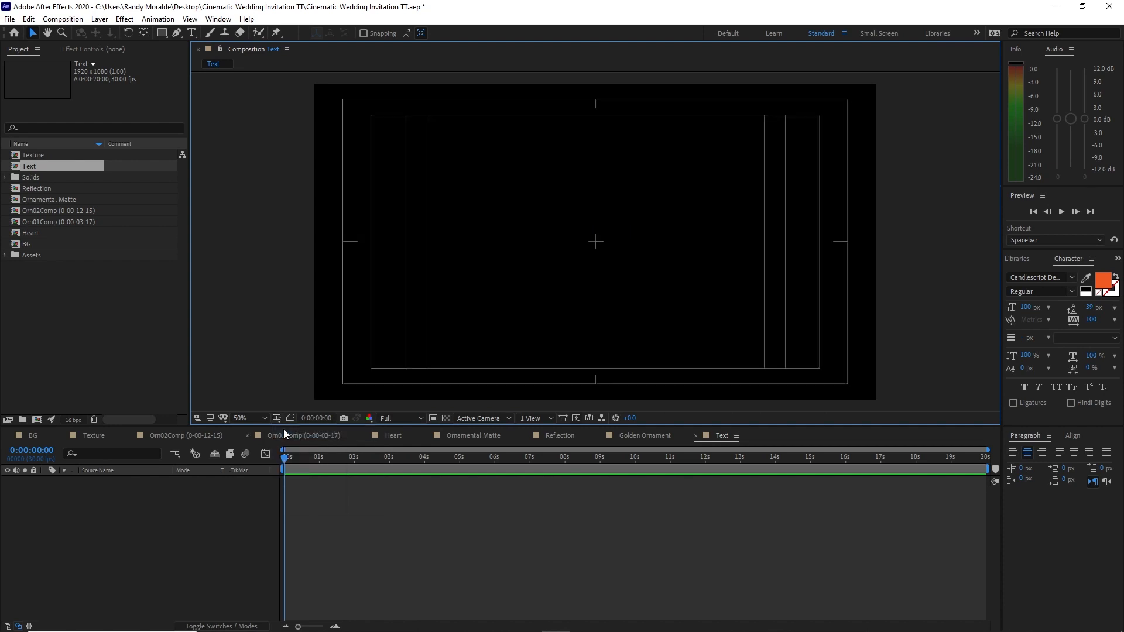
- Add a text layer reading "Wedding Invitation" in the upper part of the Text composition
key(ctrl+t)
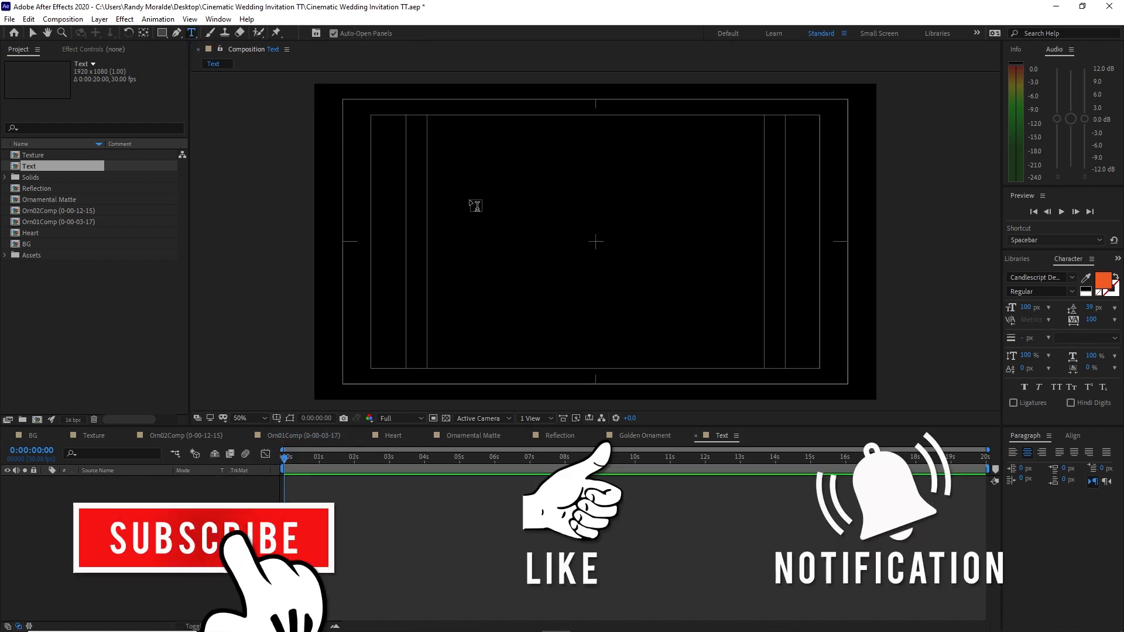
click(474, 184)
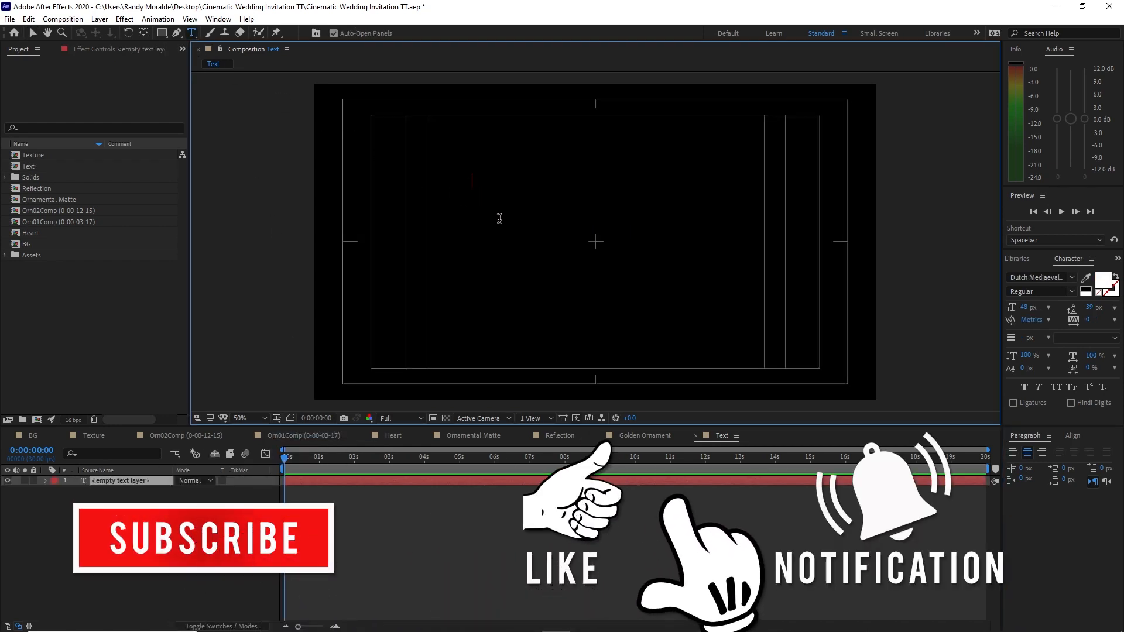
text(W)
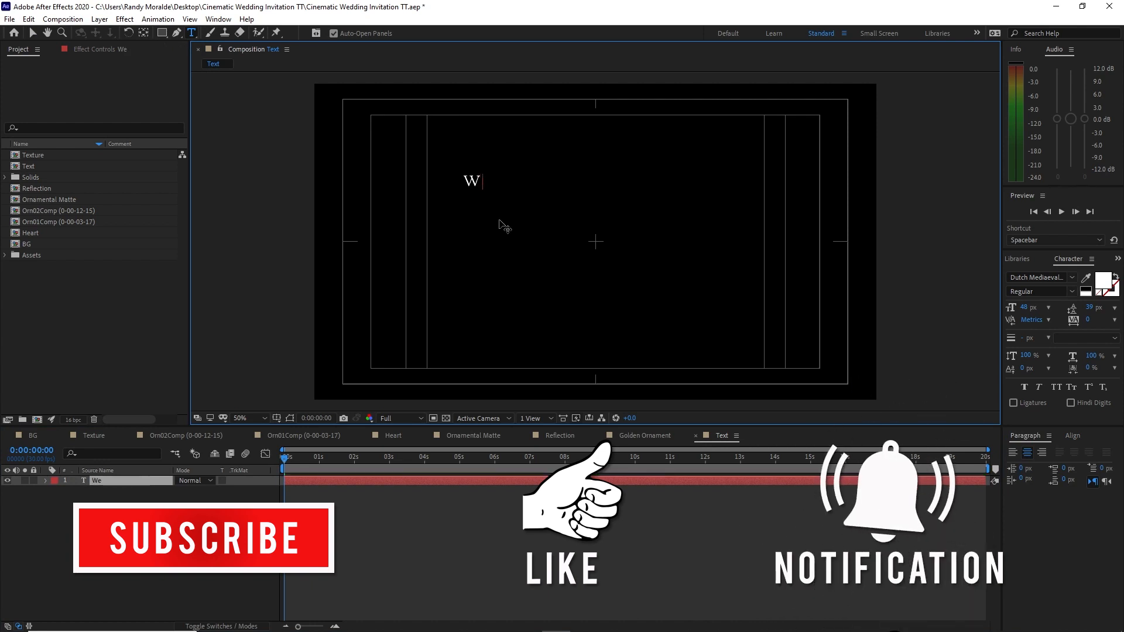
text(edding Invi)
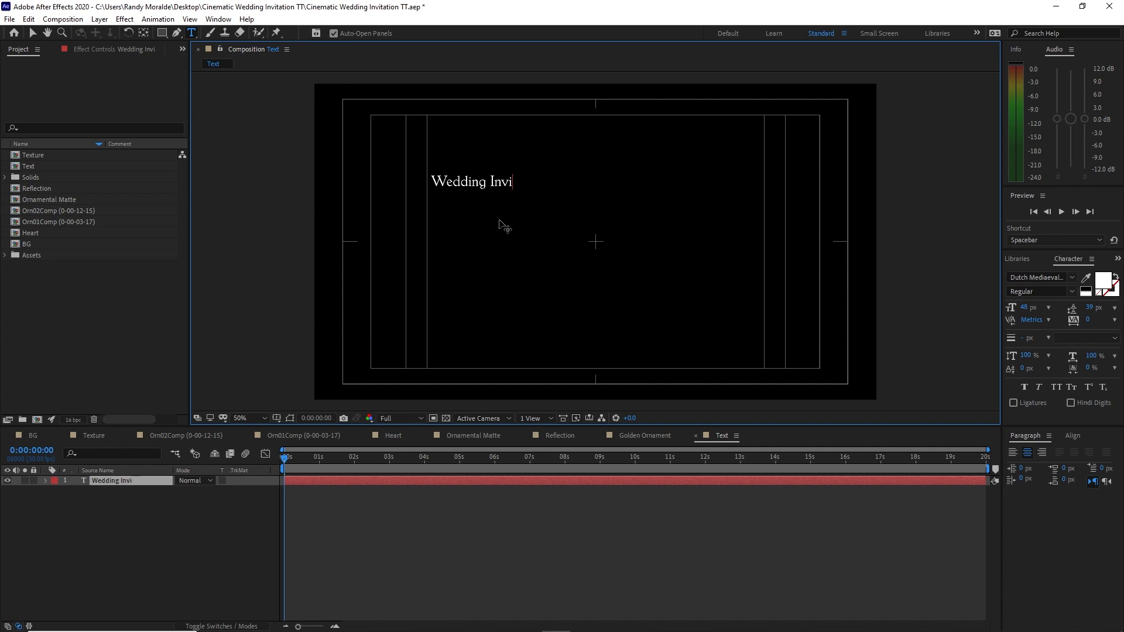
text(tation)
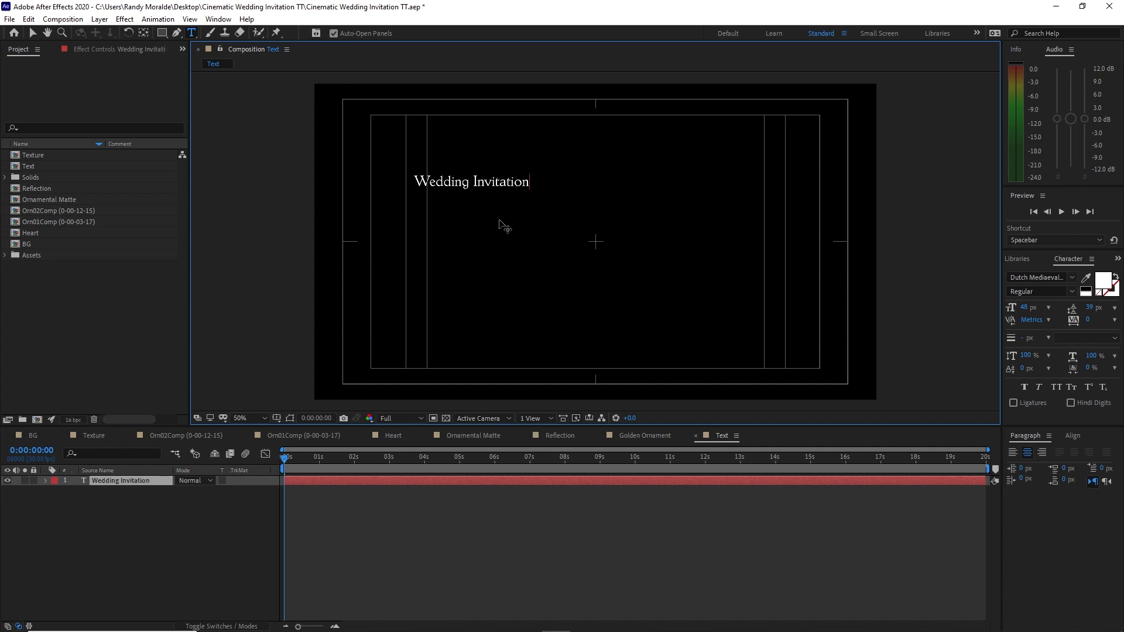
key(Escape)
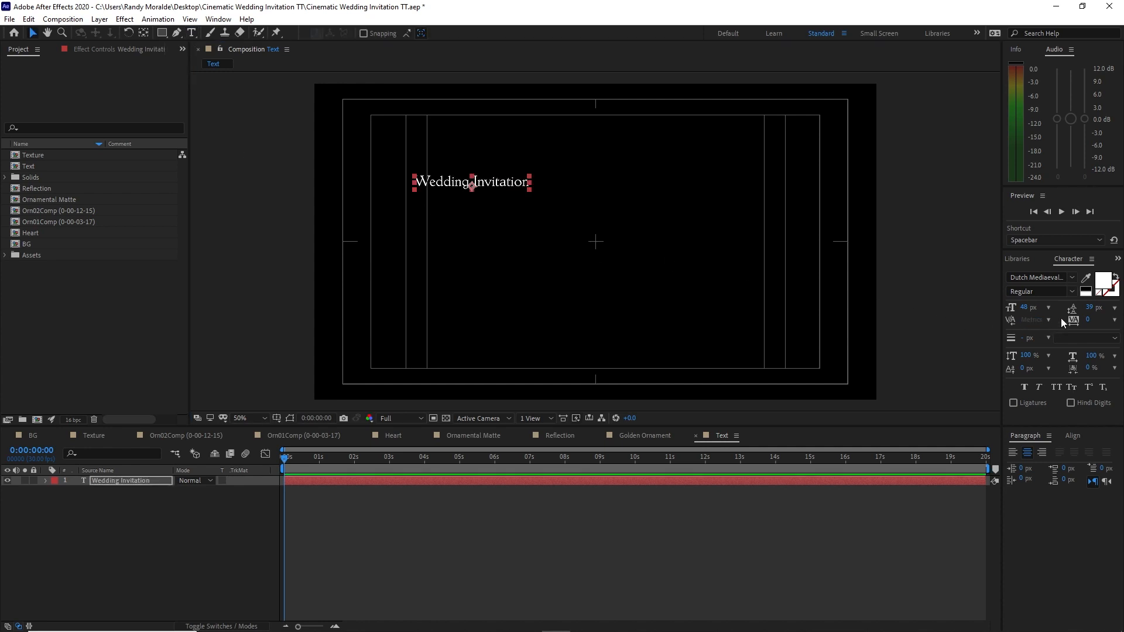
- Set the Wedding Invitation text to the Candlescript Demo Version font at 120 px
click(1045, 277)
text(can)
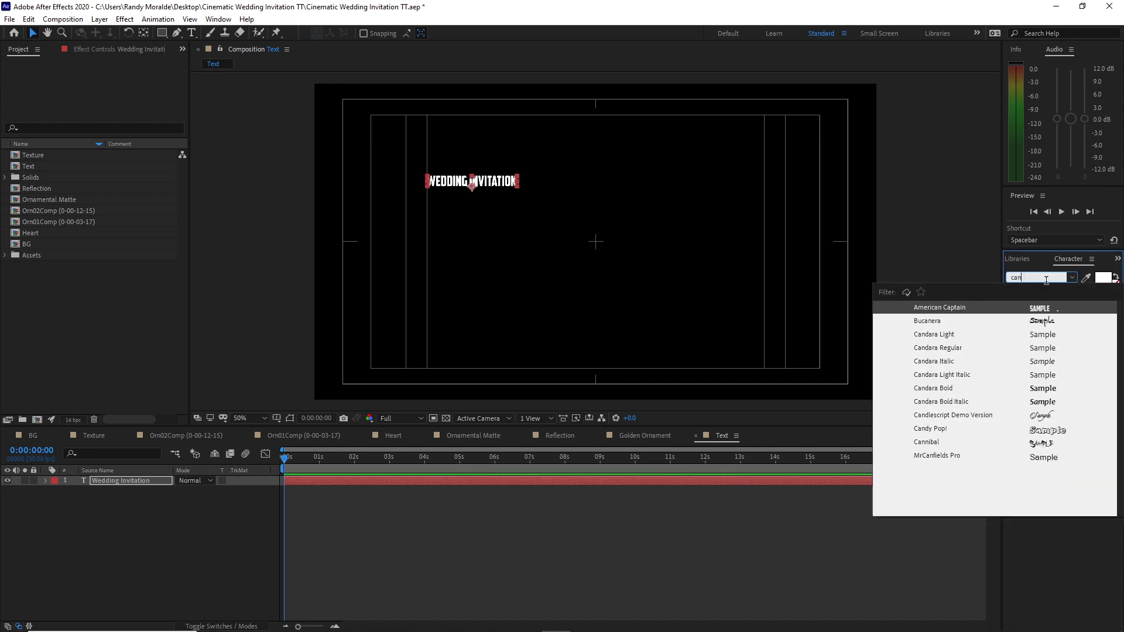
click(939, 415)
text(120)
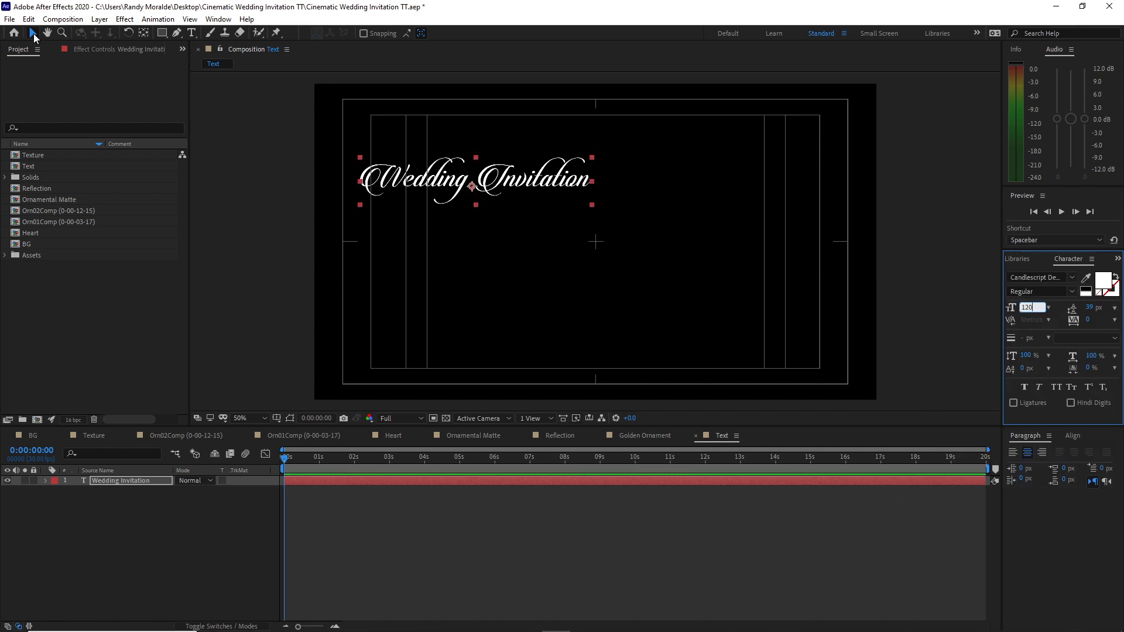
click(34, 33)
- Center the Wedding Invitation layer horizontally in the composition and nudge it down about 74 px toward the frame's center
click(1070, 437)
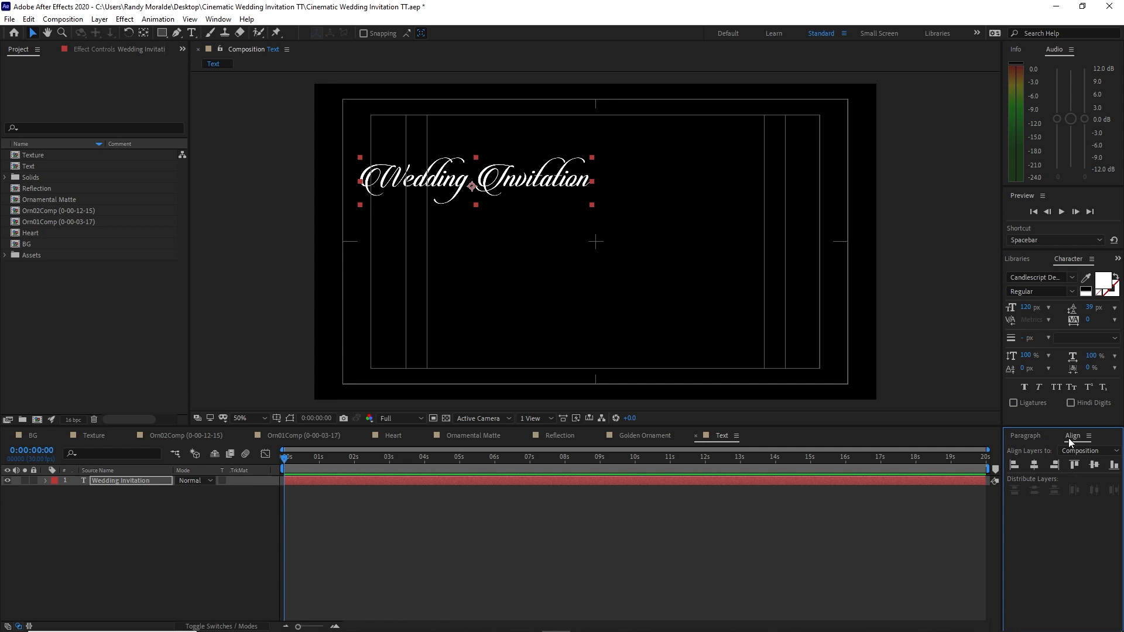
click(1034, 466)
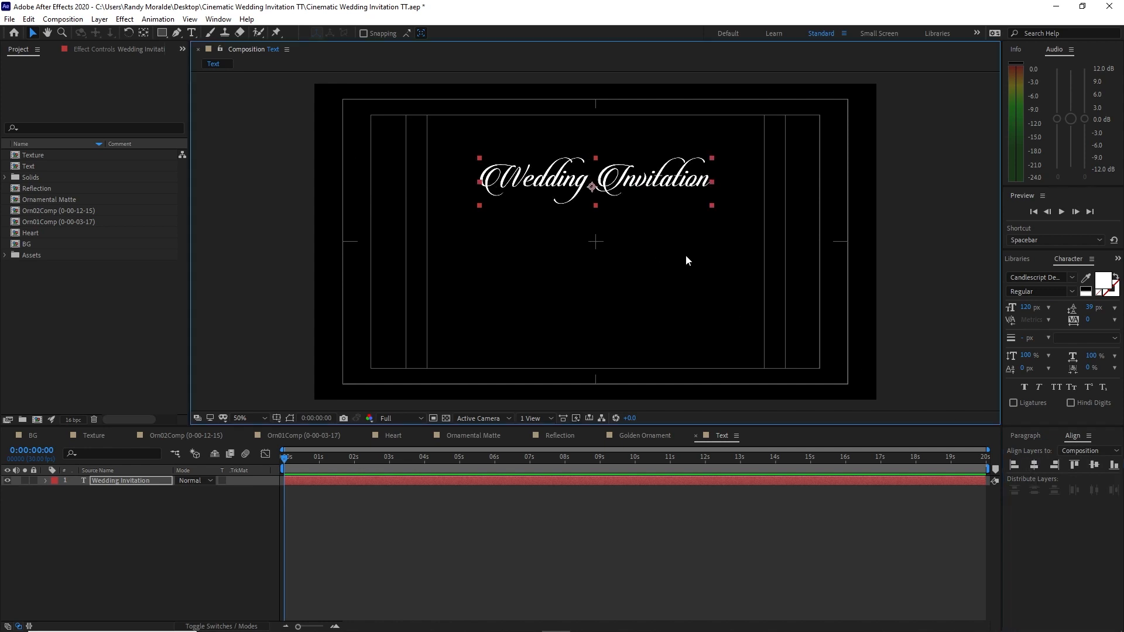
key(shift+Down)
key(shift+Down)
key(shift+Down)
key(shift+Down)
key(shift+Down)
key(shift+Down)
key(shift+Down)
key(Down)
key(Down)
key(Down)
key(Down)
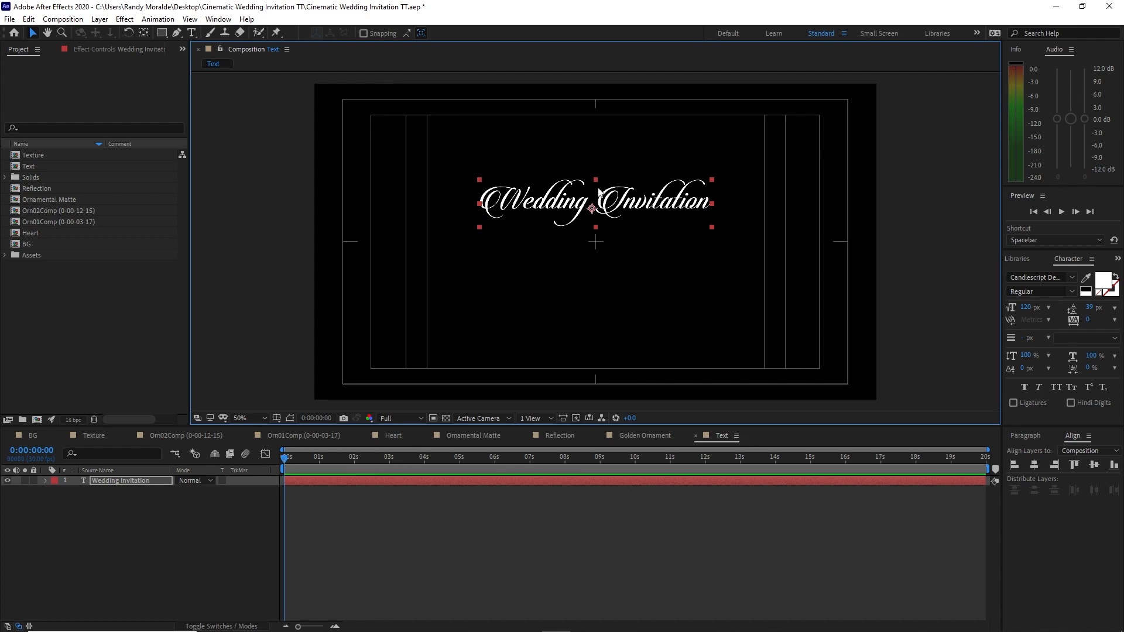
- Add a text layer with the first partner's first name below the Wedding Invitation title
click(193, 33)
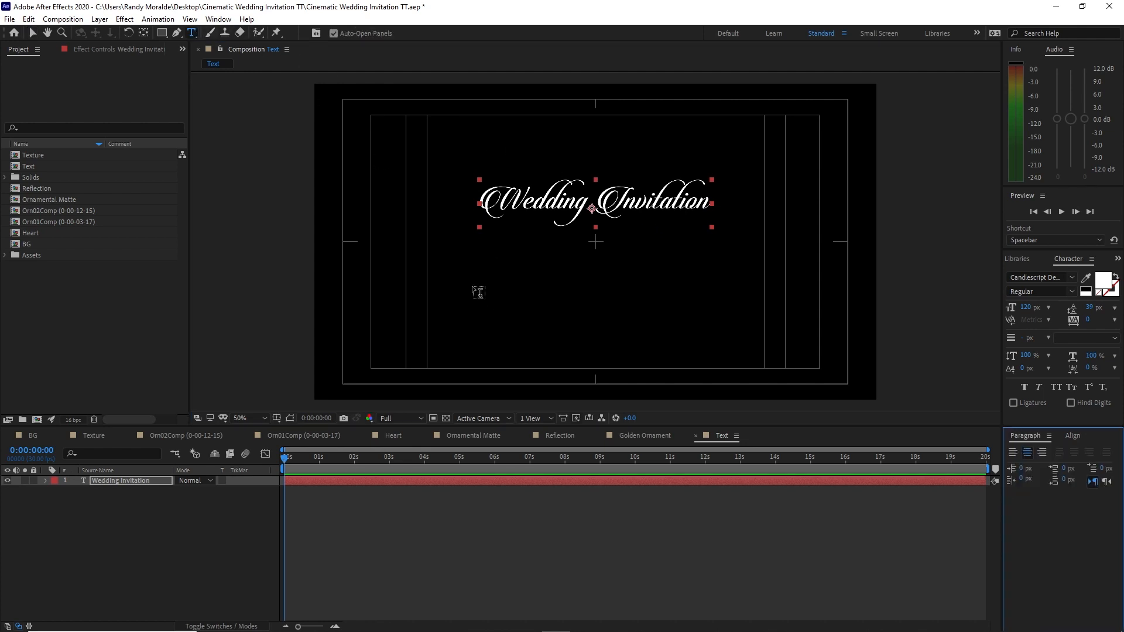
click(479, 289)
text(Randy)
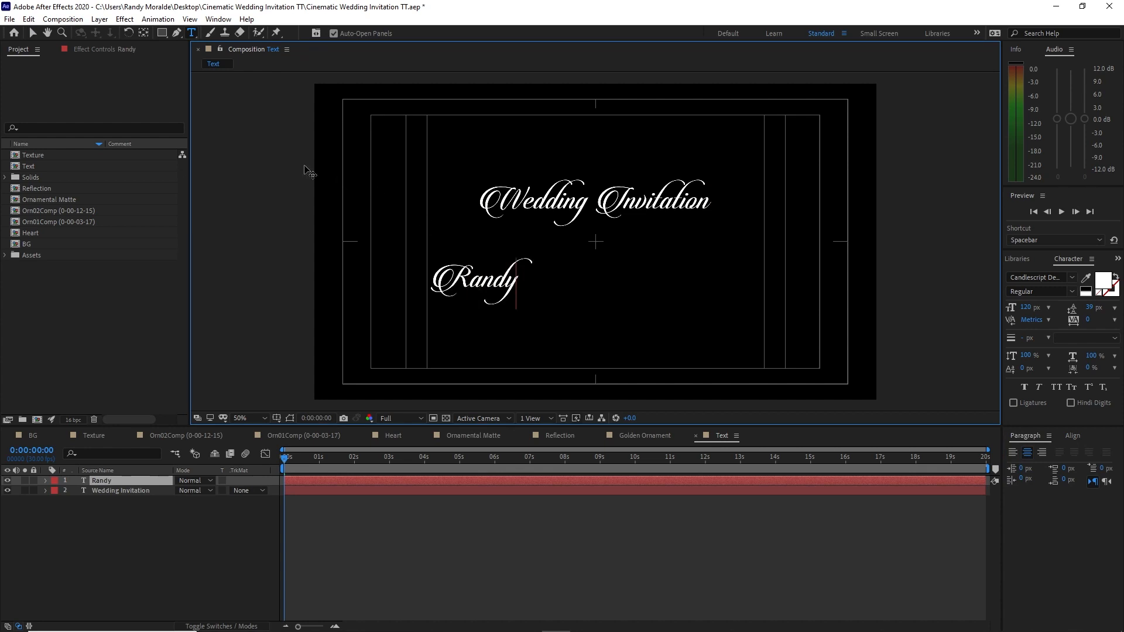
click(32, 32)
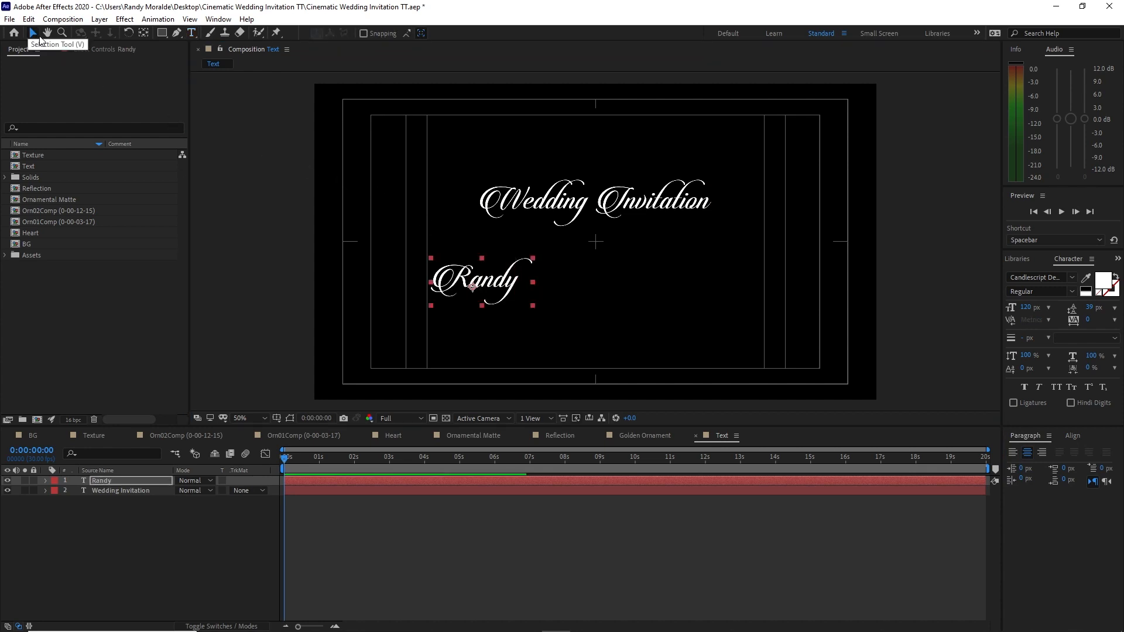
- Format the name text in Franklin Gothic Book Regular at 60 px and place it just below the title, left of the frame's center
click(1026, 276)
text(franklin)
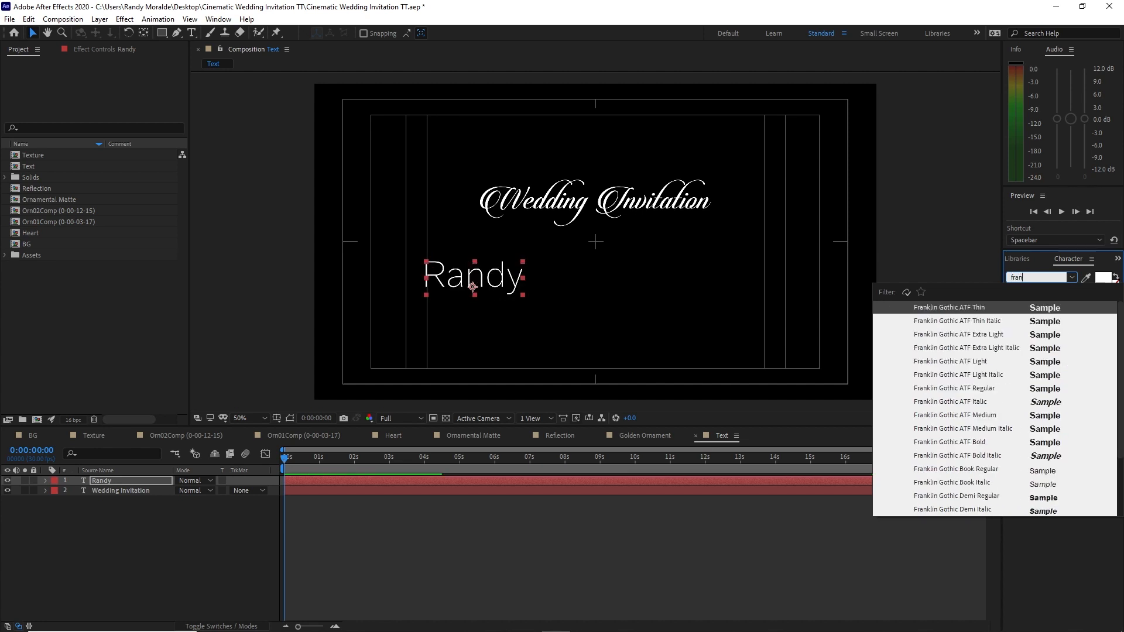
click(950, 472)
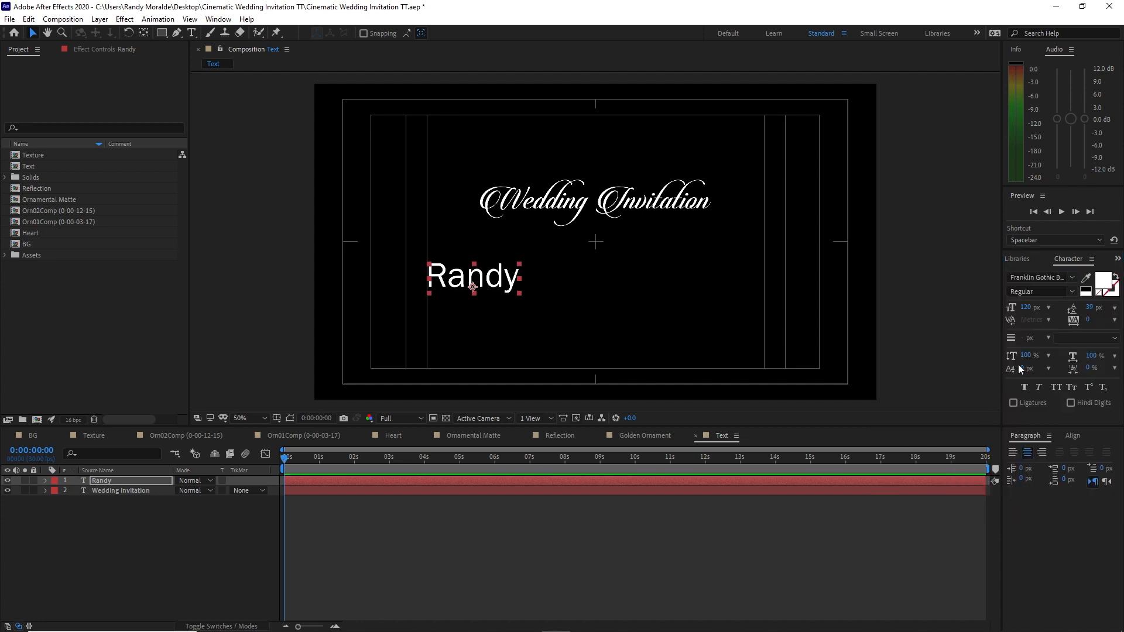
click(1030, 308)
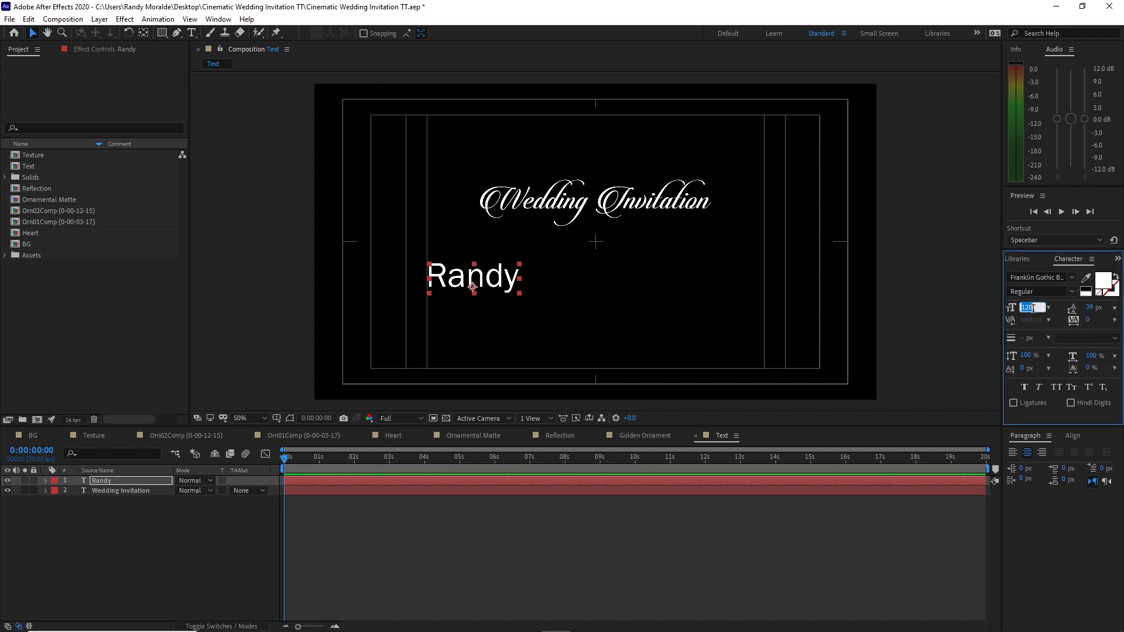
text(60)
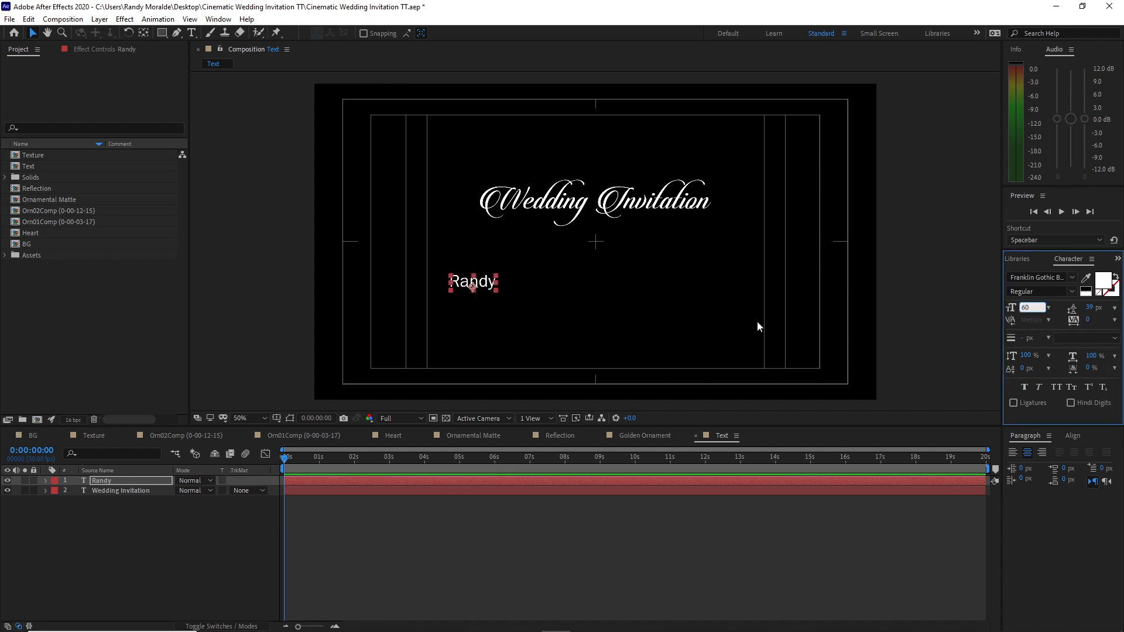
drag(472, 288, 542, 247)
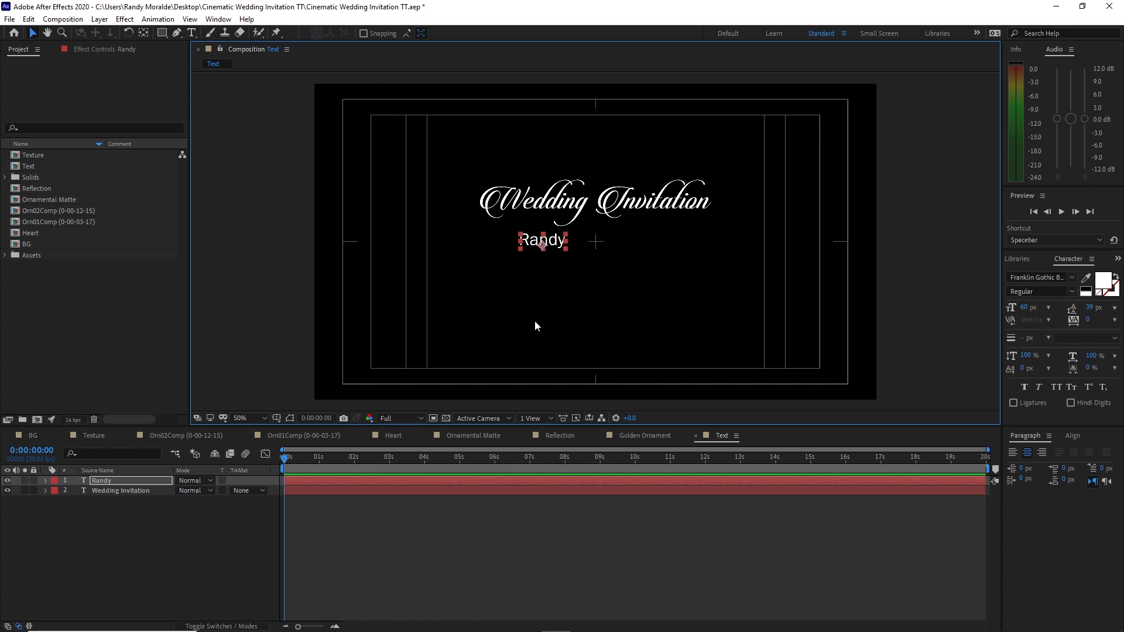
- Duplicate the name layer and shift the copy horizontally to the matching spot right of the frame's center
key(ctrl+d)
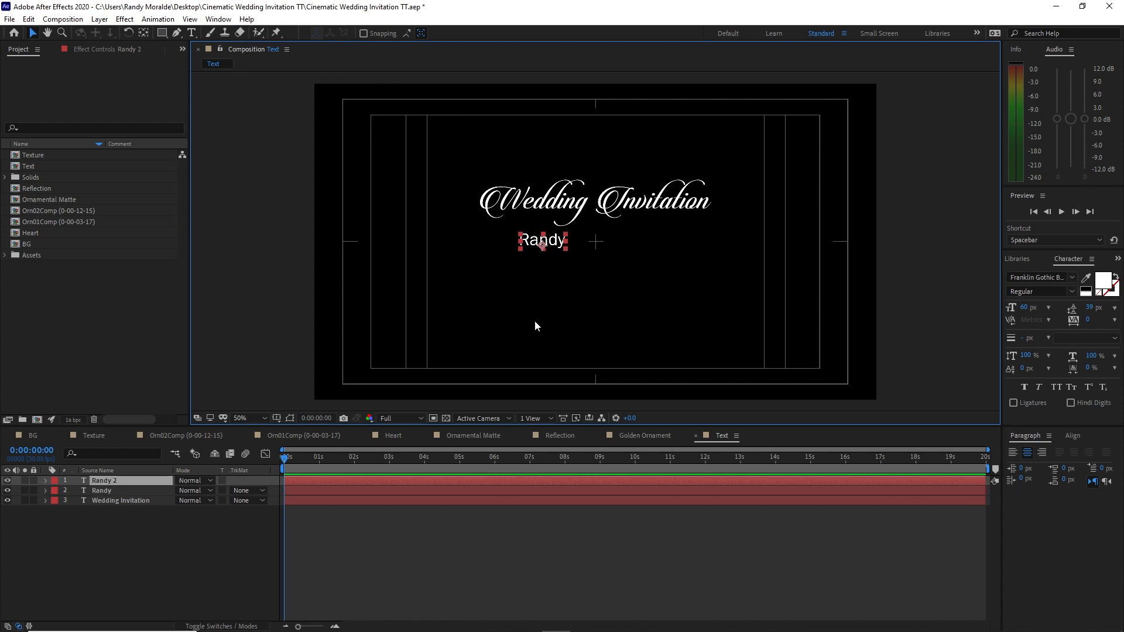
key(shift+Right)
key(shift+Right)
key(shift+Right)
key(shift+Right)
key(shift+Right)
key(shift+Right)
key(shift+Right)
key(shift+Right)
key(shift+Right)
key(shift+Right)
key(shift+Right)
key(shift+Right)
key(shift+Right)
key(shift+Right)
key(shift+Right)
key(shift+Right)
key(shift+Right)
key(shift+Right)
key(shift+Right)
key(shift+Right)
key(shift+Right)
key(shift+Right)
key(shift+Right)
key(shift+Right)
key(shift+Right)
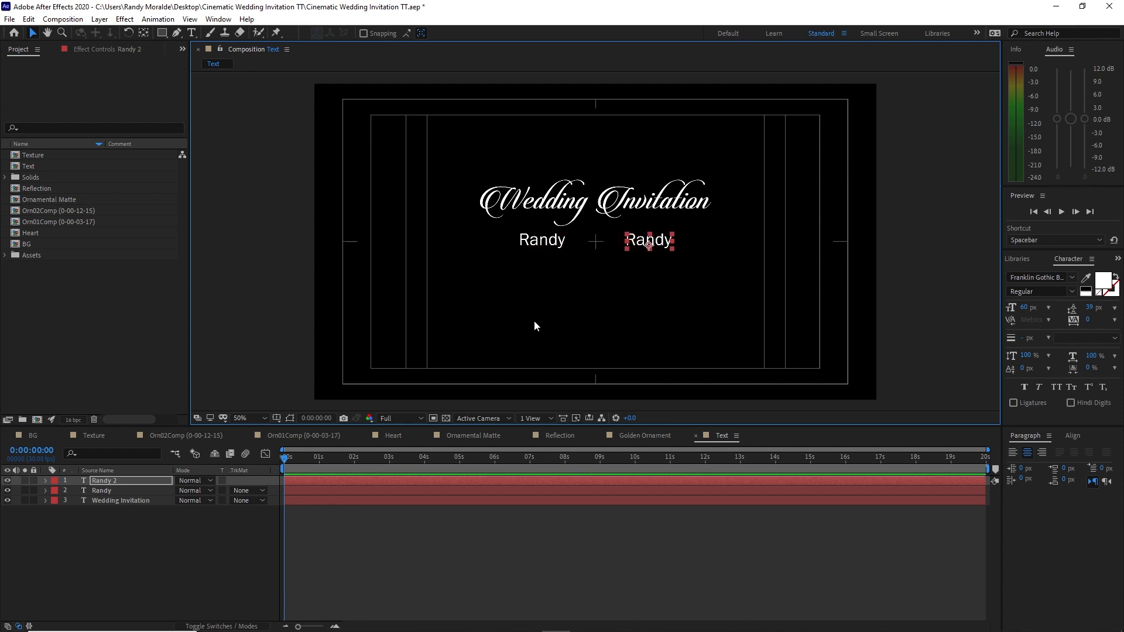
- Replace the duplicated layer's text with the second partner's first name
double_click(140, 480)
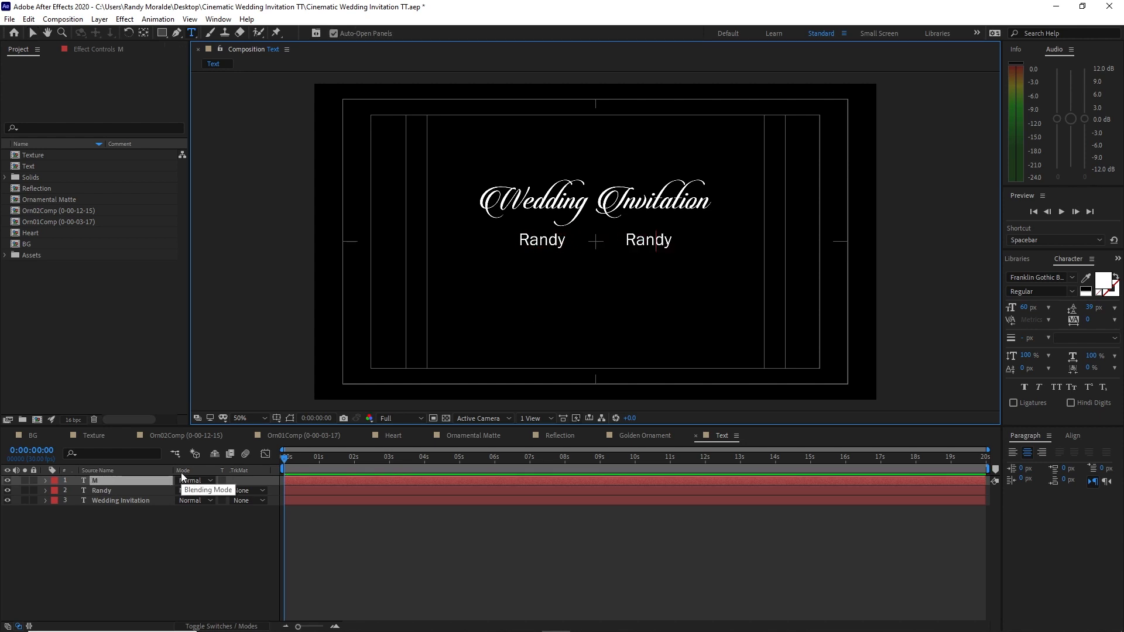
text(Megan)
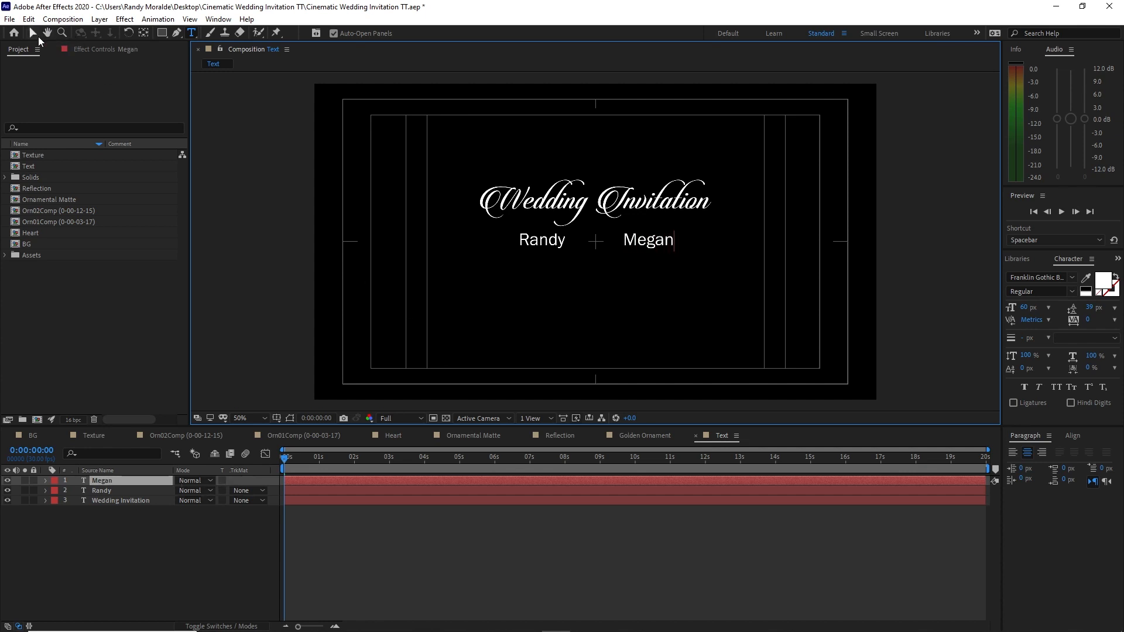
click(36, 35)
- Add a text layer reading "October 20, 2024" below the names and center it horizontally in the composition
click(195, 35)
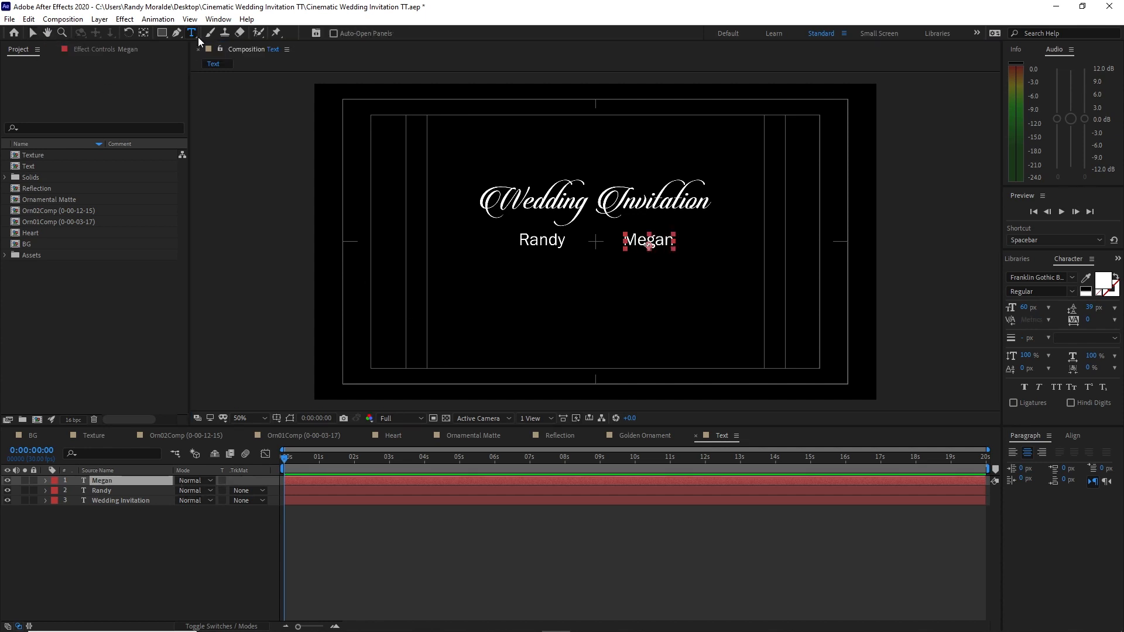
click(485, 283)
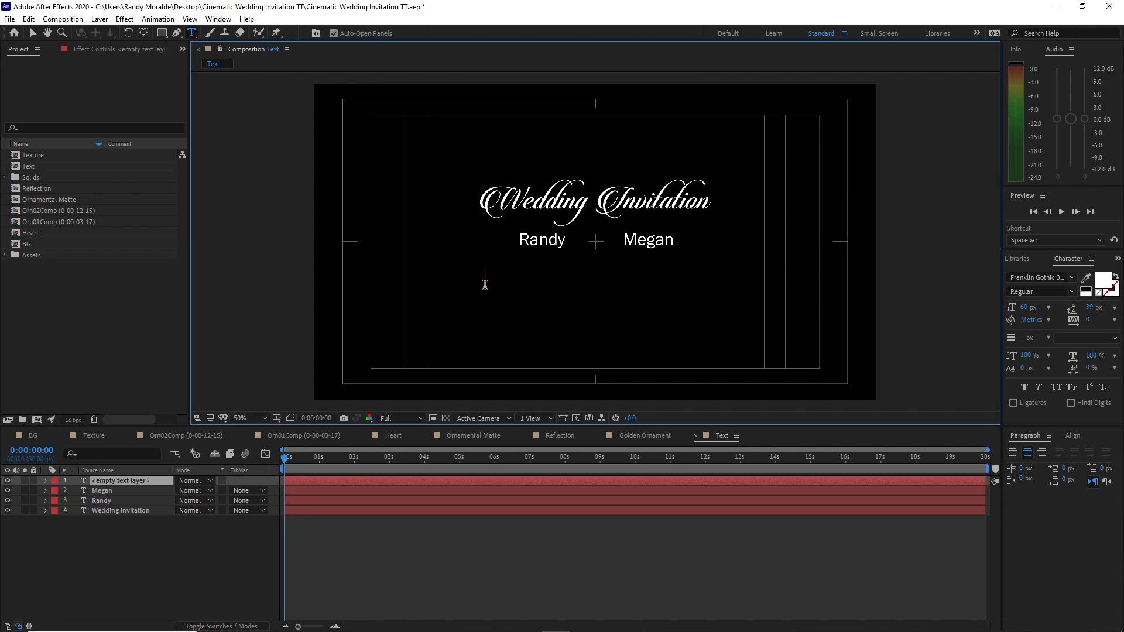
text(Octobe)
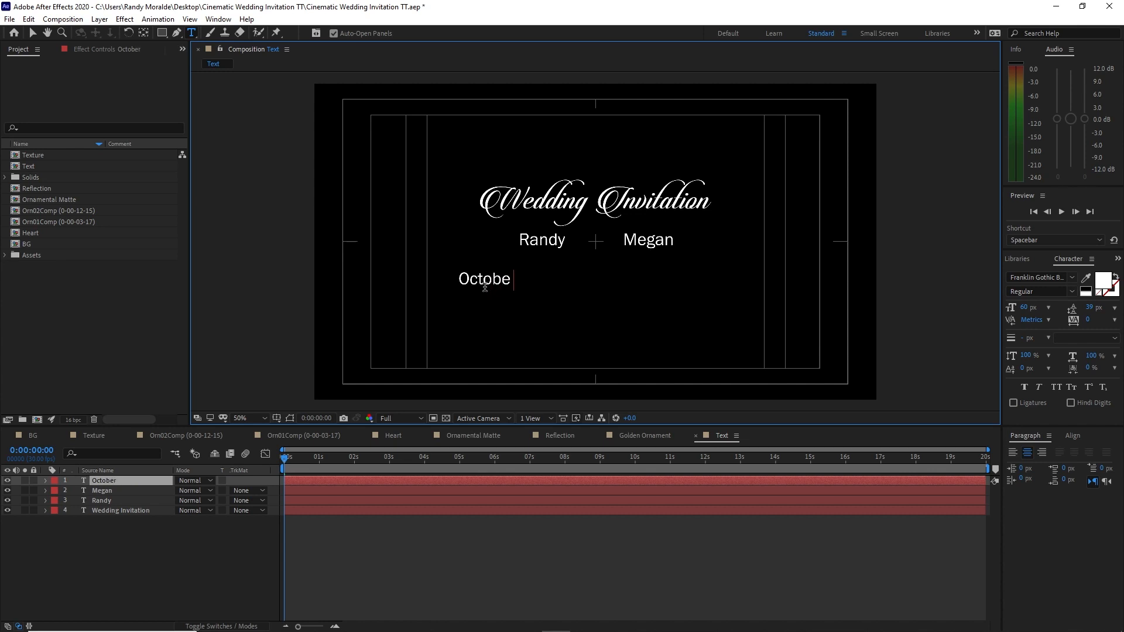
text(r 20, 202)
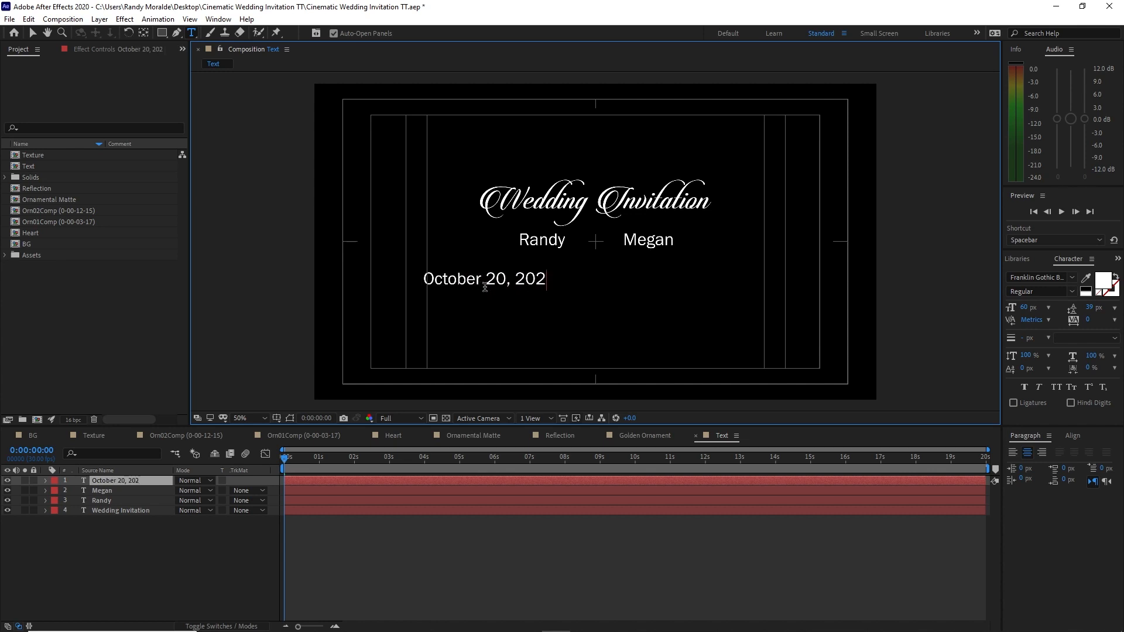
text(4)
click(39, 34)
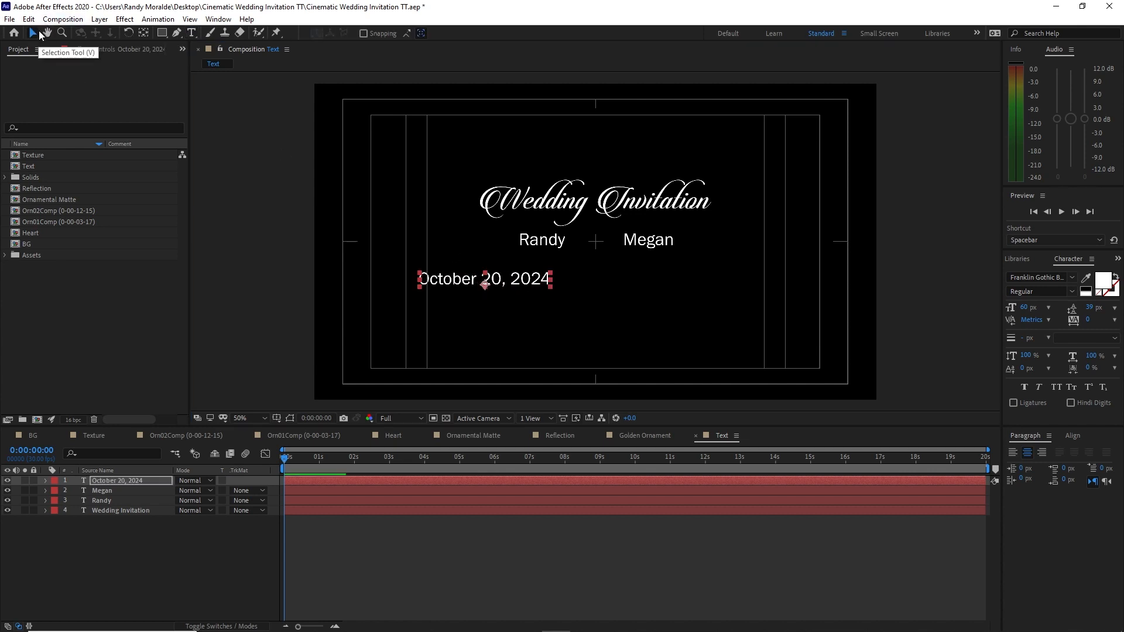
click(1071, 436)
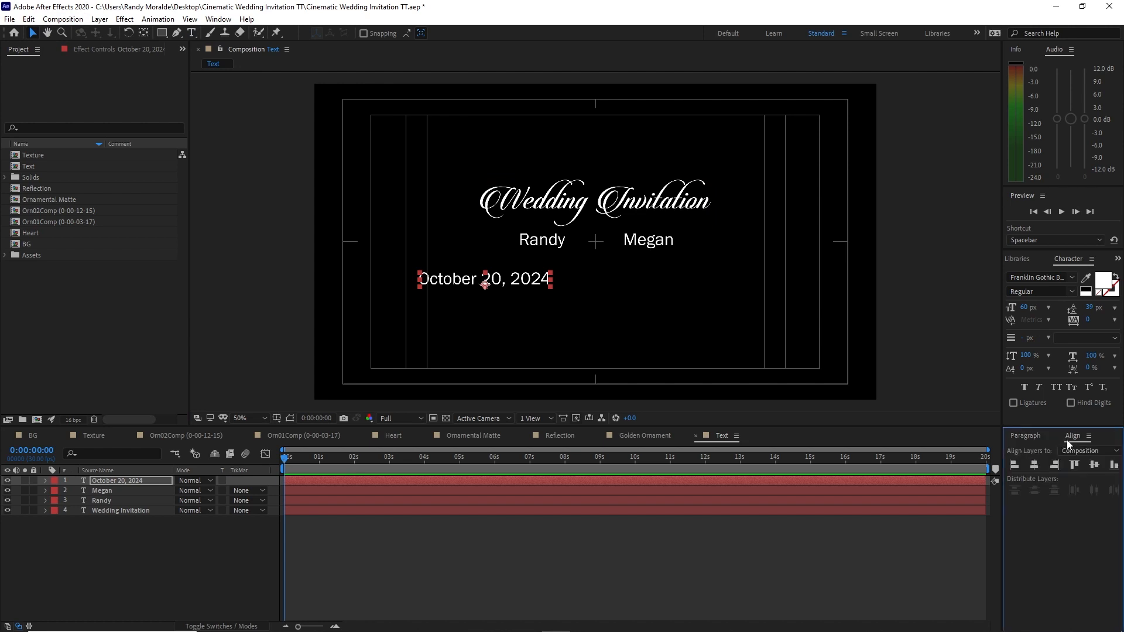
click(1030, 465)
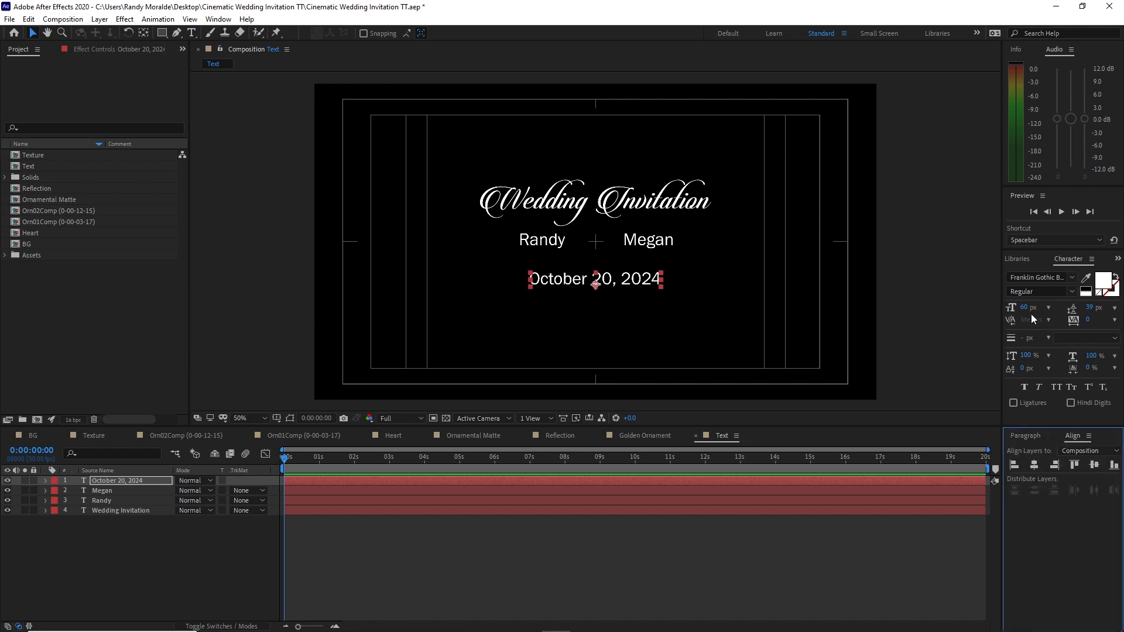
- Format the date text in Dutch Mediaeval Pro Regular at 36 px
click(1033, 278)
text(dutch)
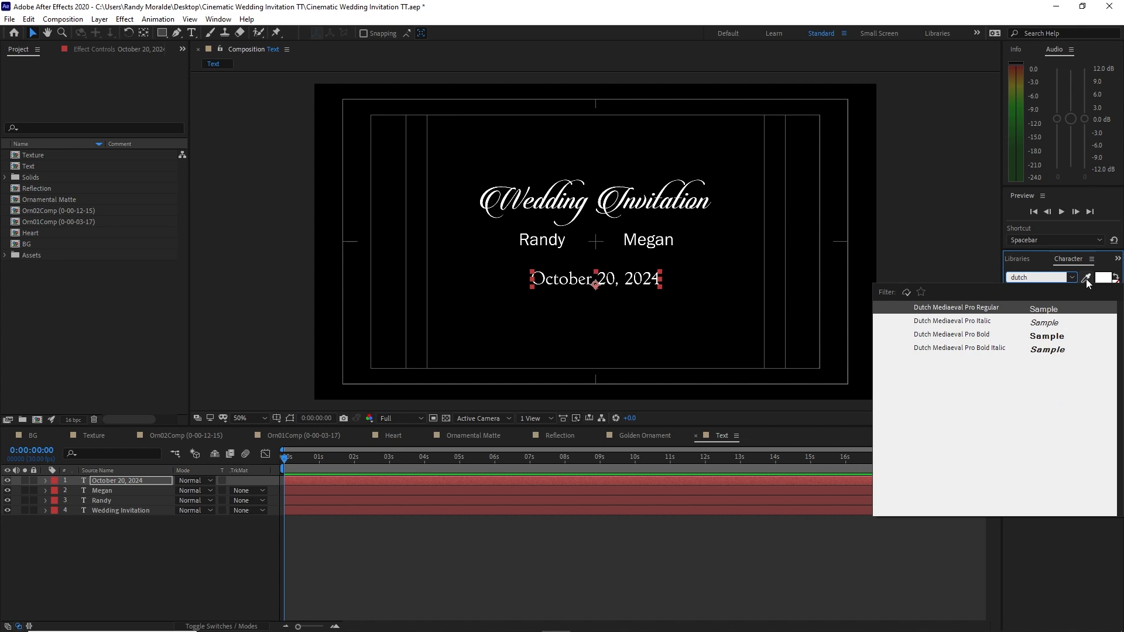
click(968, 310)
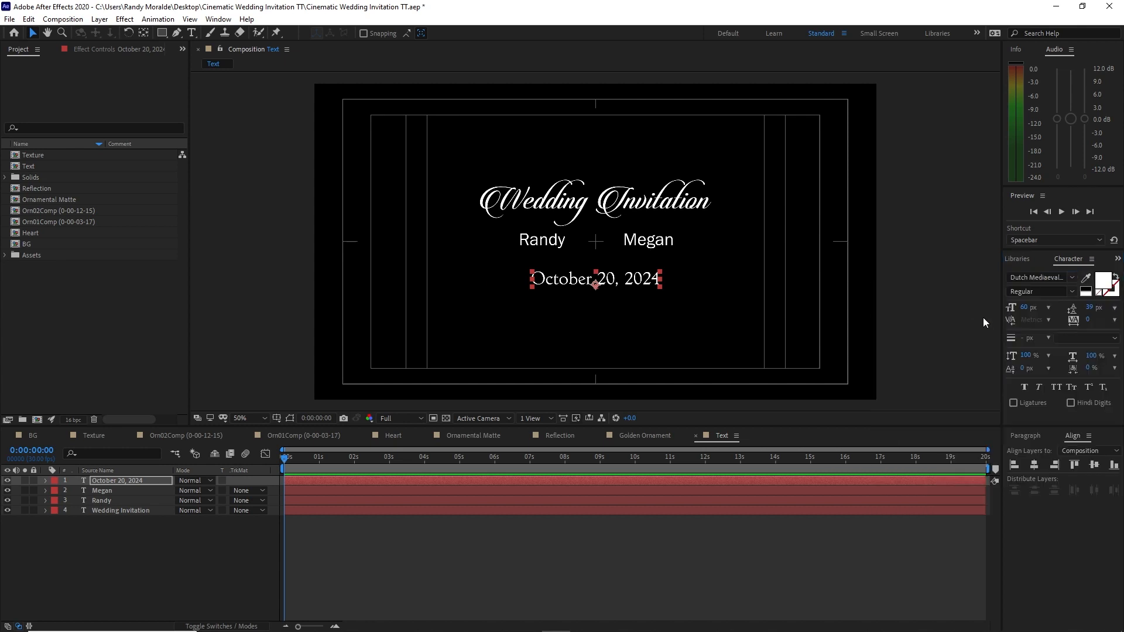
click(1027, 310)
text(36)
key(Return)
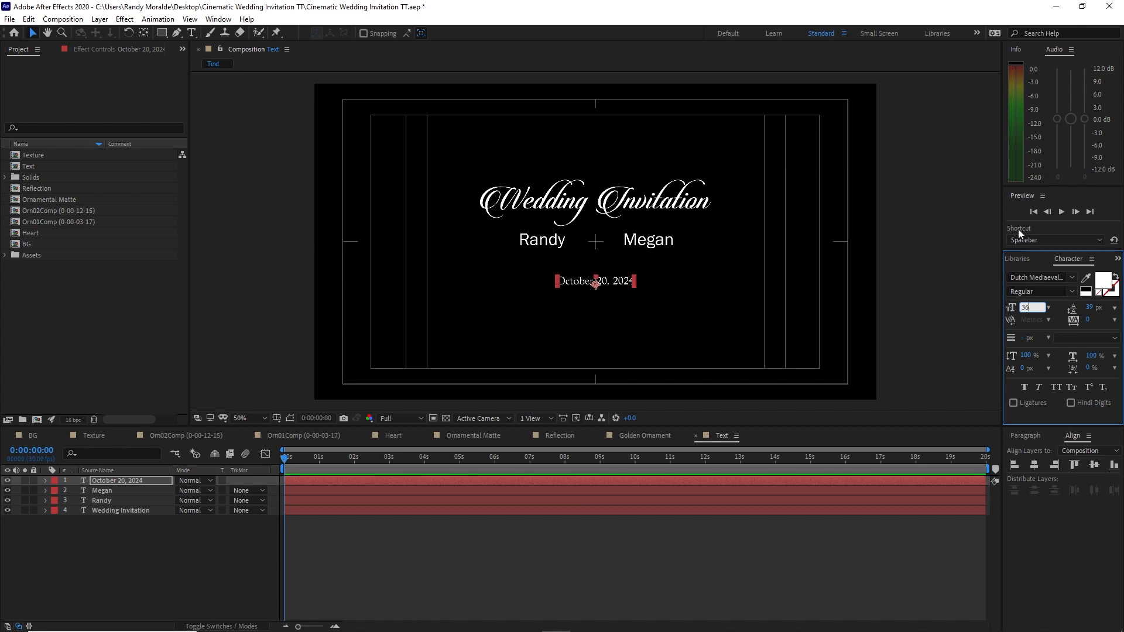
- Nudge the date layer up so it sits closer beneath the couple's names
click(152, 480)
key(shift+Up)
key(shift+Up)
key(Up)
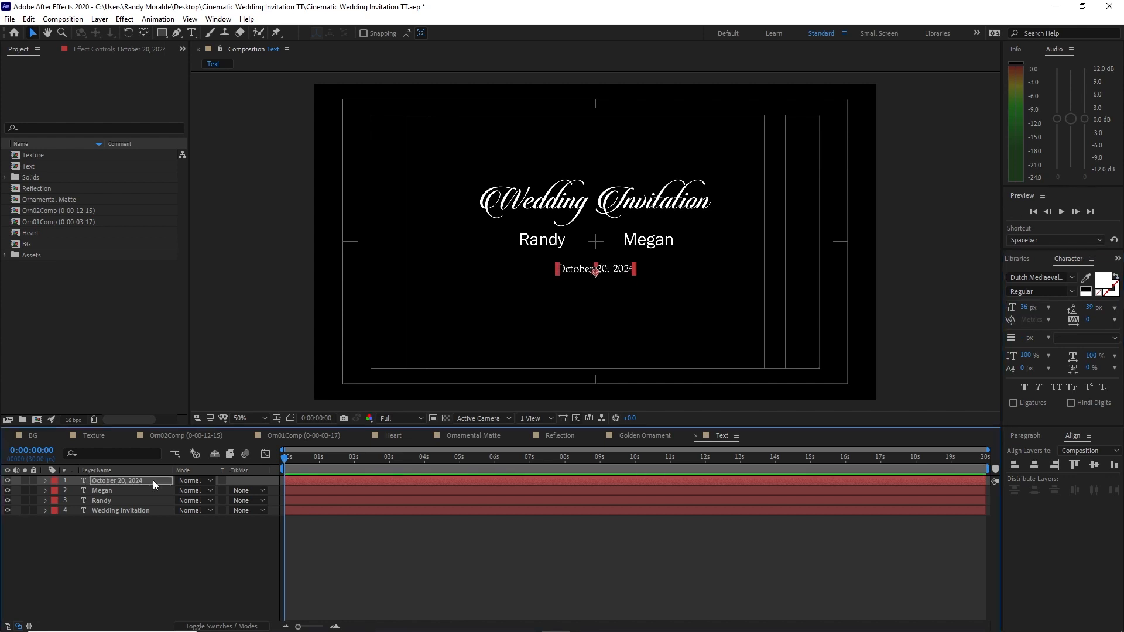
- Add a two-line text layer "Frenchman Butte Church" / "Lloydminster, SK. Canada" below the date and center it horizontally in the composition
click(196, 37)
click(513, 314)
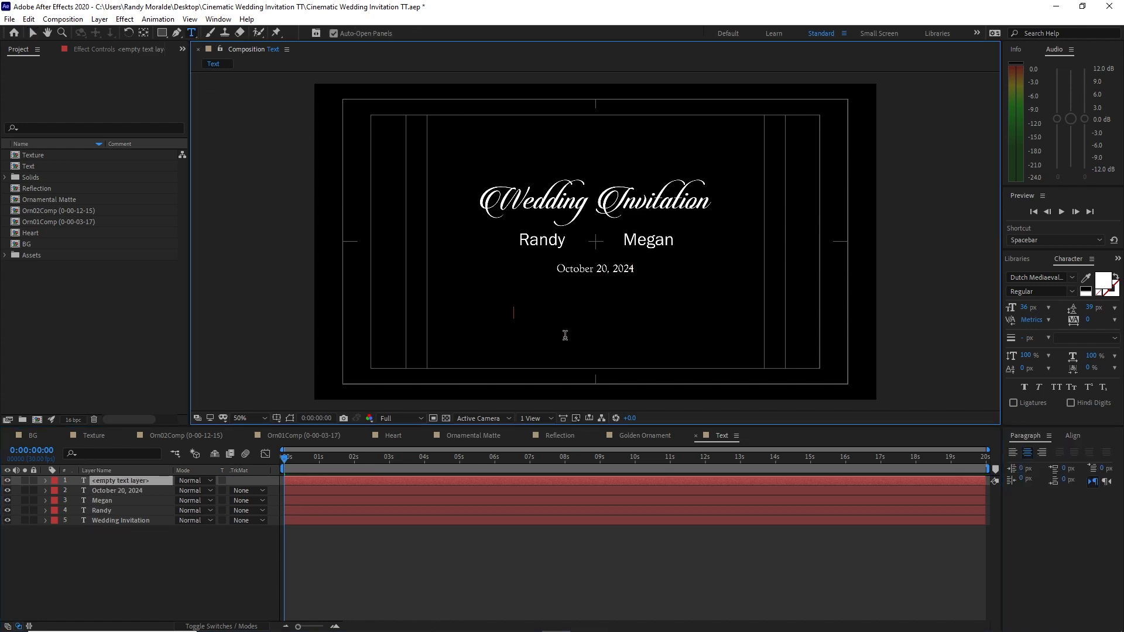
text(Frenchman Butte)
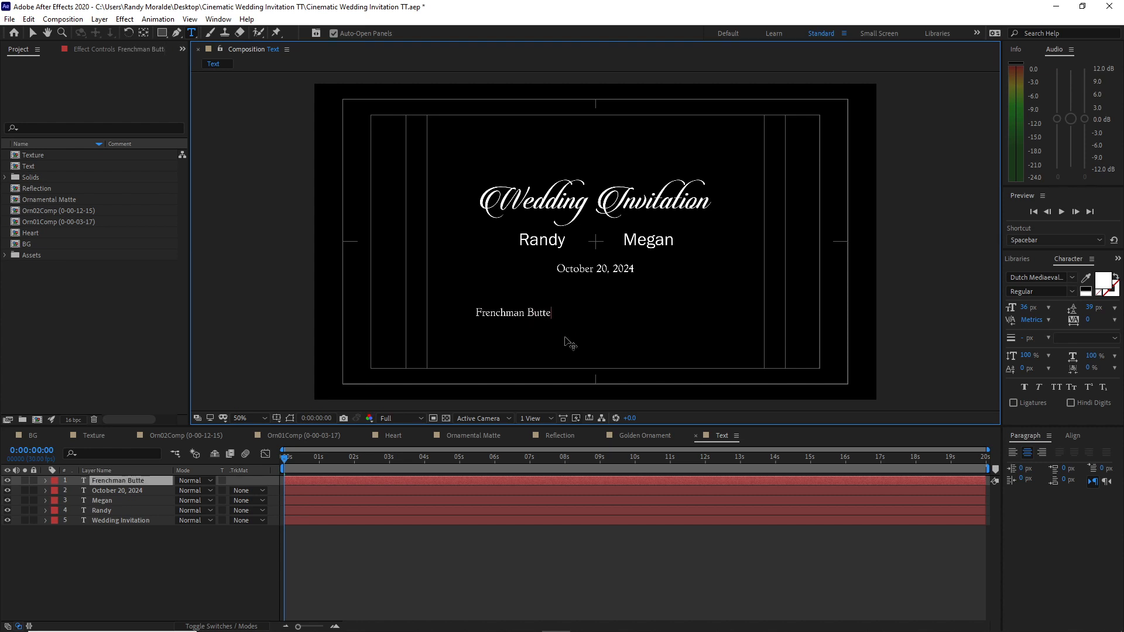
text( Church )
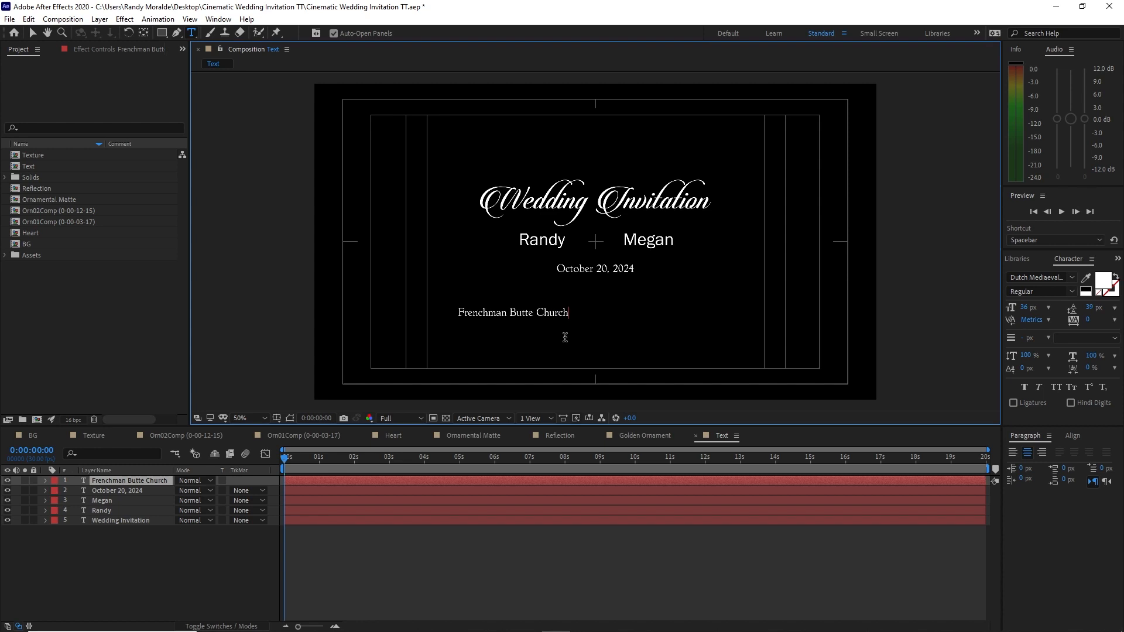
text(Lloydminster, SK. Canada)
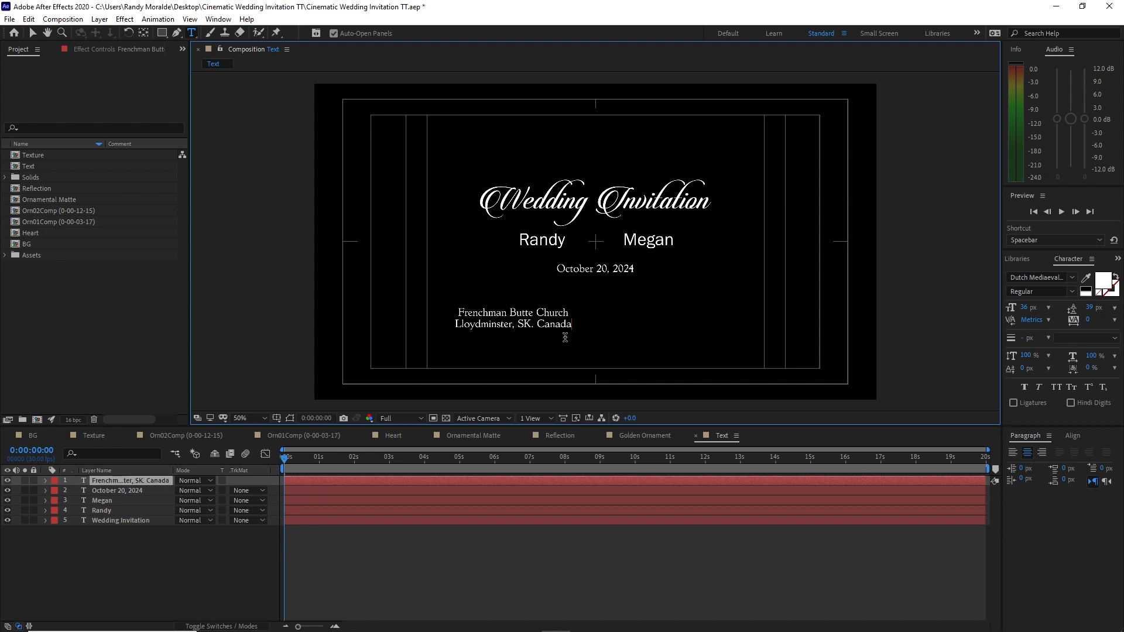
click(32, 33)
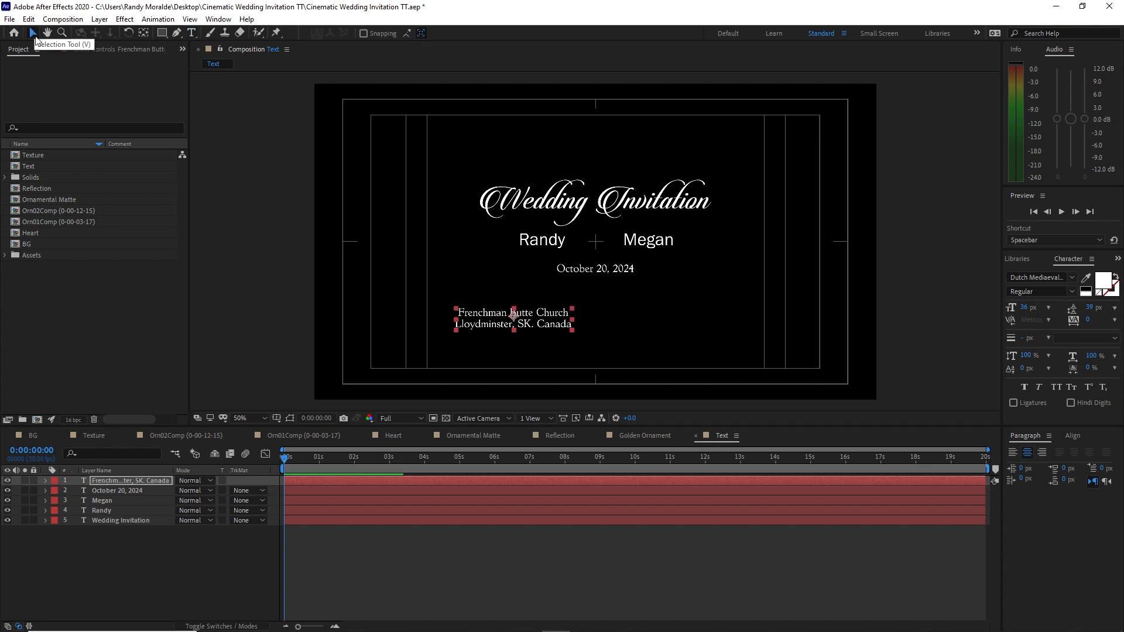
click(1073, 437)
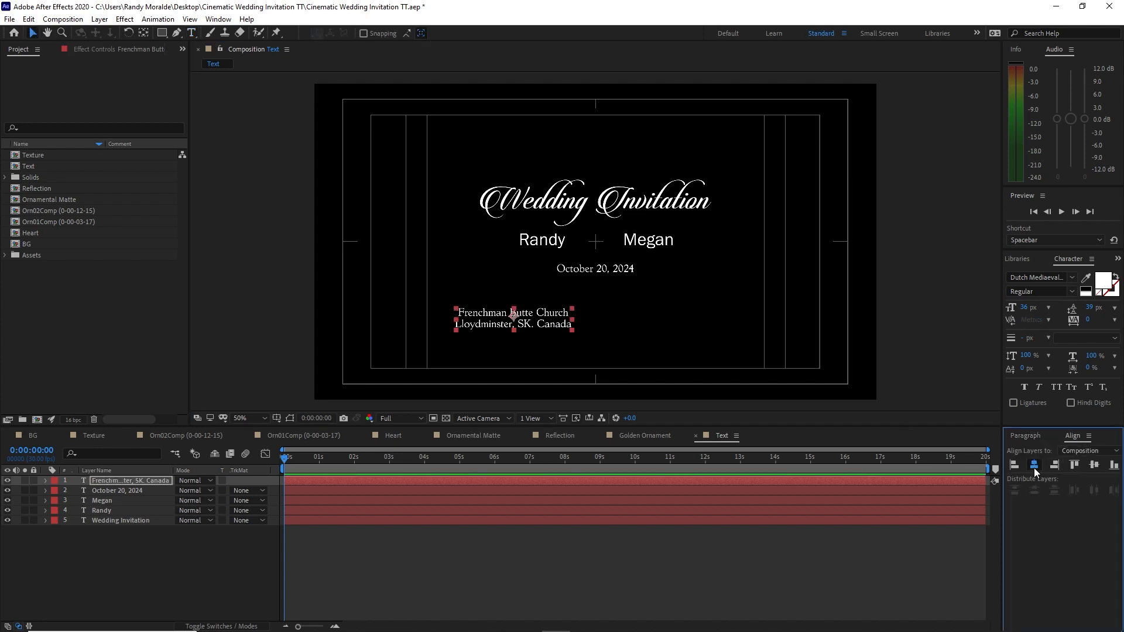
click(1033, 466)
- Nudge the venue text layer up until it sits just beneath the date
click(145, 483)
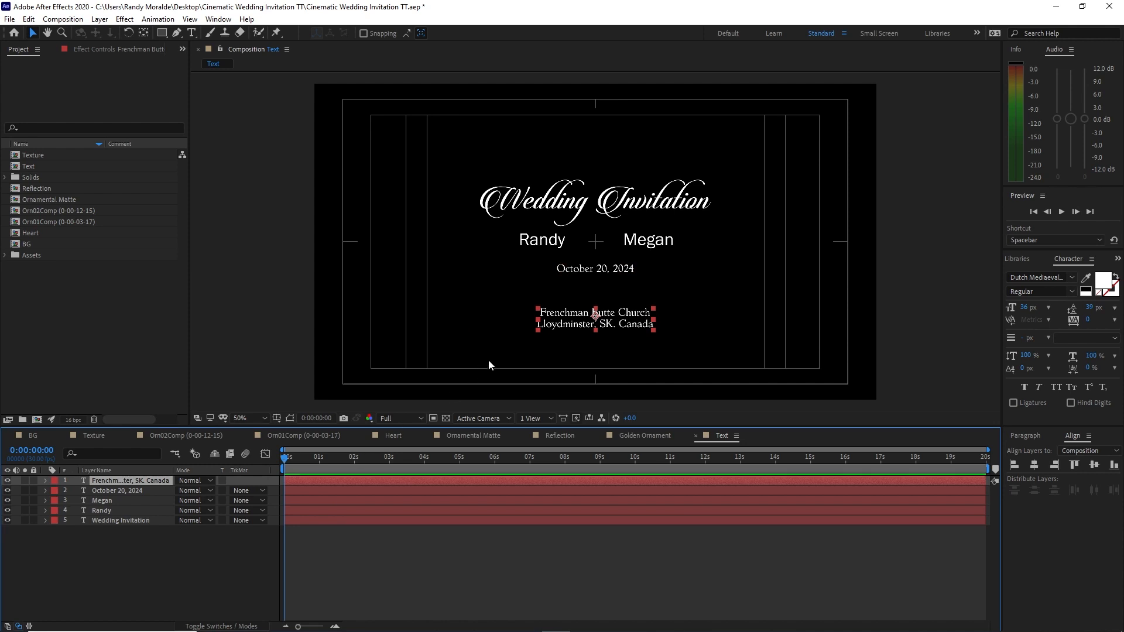
key(Up)
key(Up)
key(shift+Up)
key(shift+Up)
key(shift+Up)
key(Up)
key(Up)
key(Up)
key(Up)
key(Up)
key(Up)
key(Up)
key(Up)
key(Up)
key(Up)
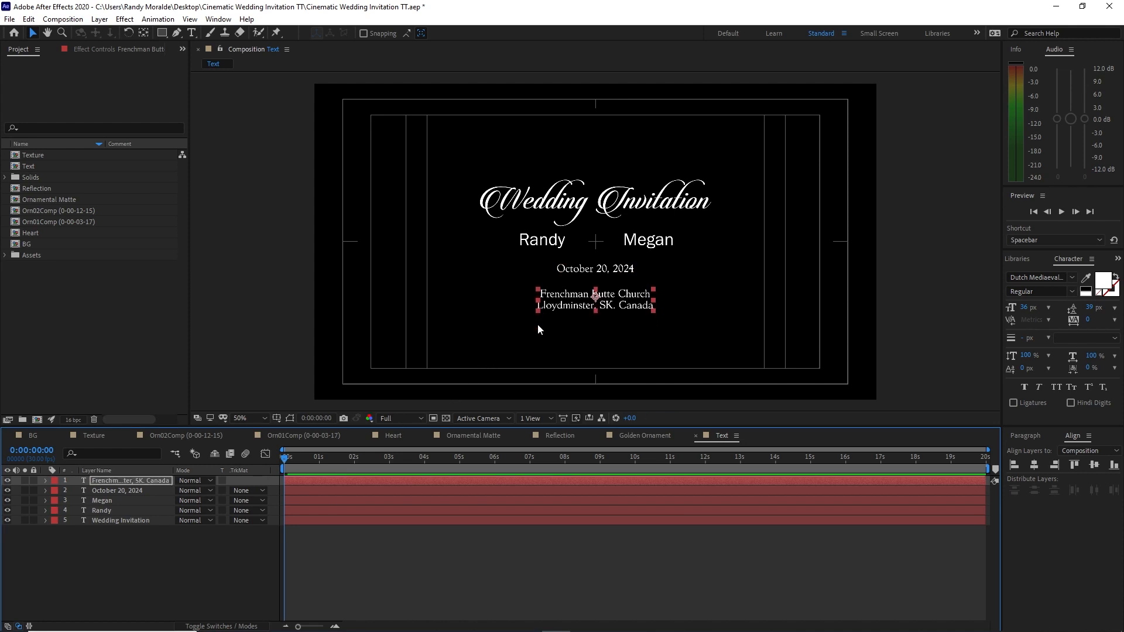
key(Up)
key(Up)
key(Up)
key(Up)
- Set only the "Frenchman Butte Church" line of the venue text to 48 px
key(ctrl+t)
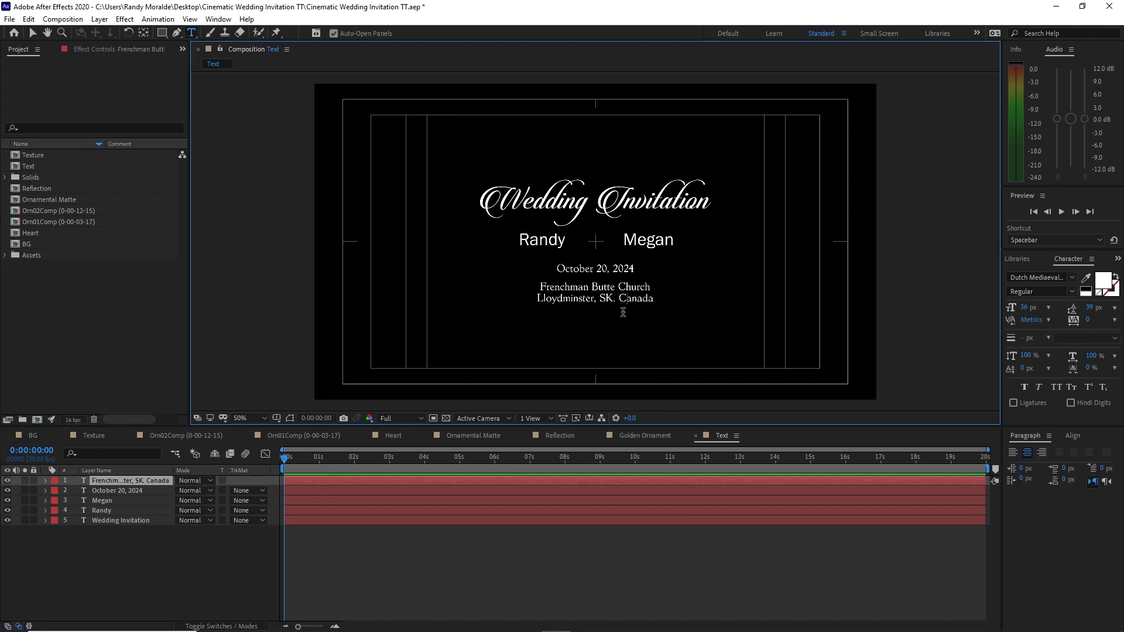
drag(540, 284, 673, 283)
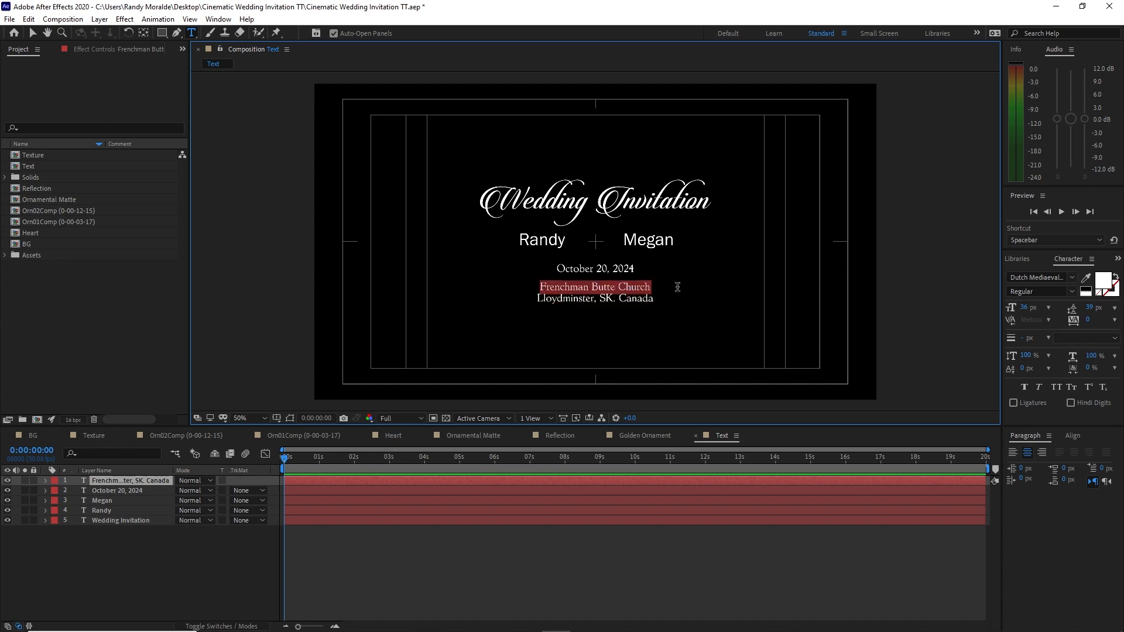
click(1025, 308)
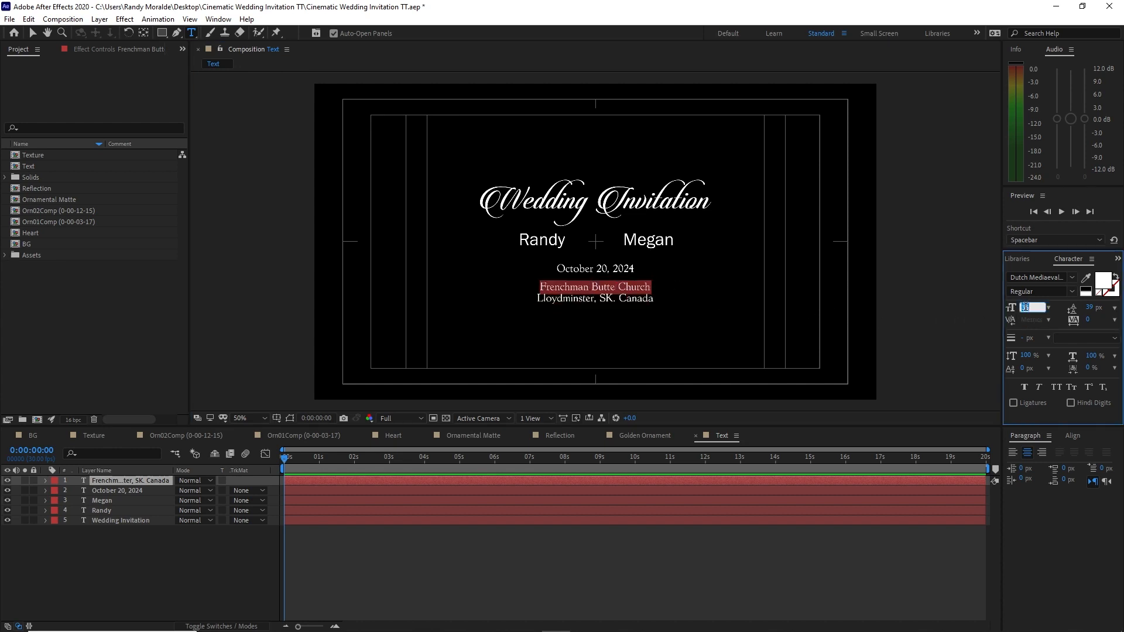
text(48)
key(Return)
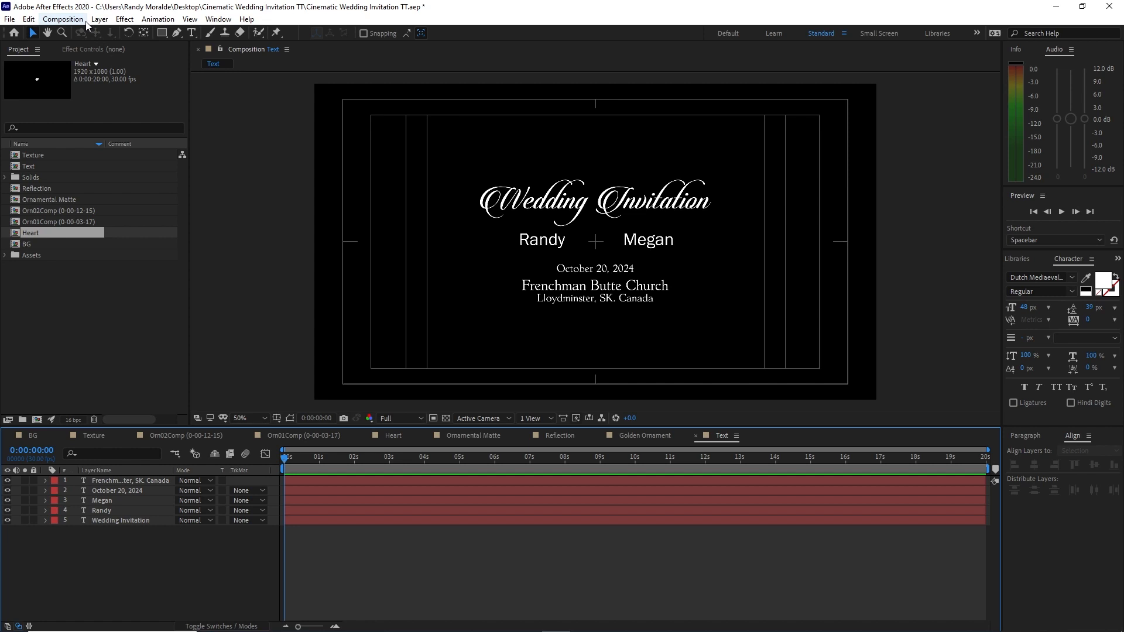
- Create a new 1920 x 1080, 30 fps, 20-second composition named "Text Reflection"
click(62, 19)
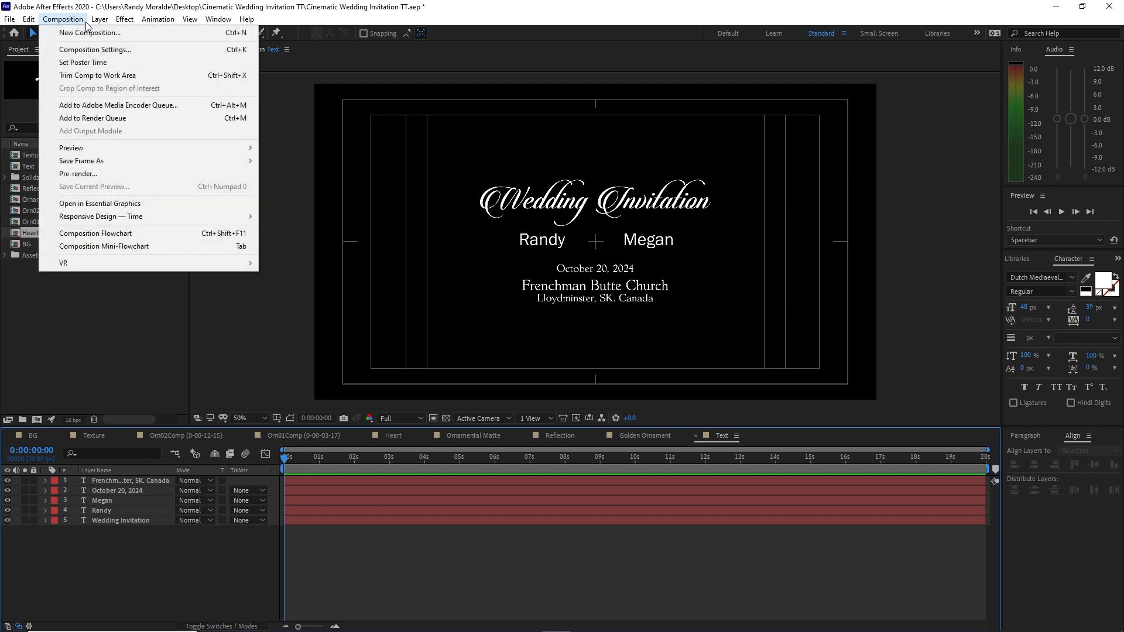
click(86, 34)
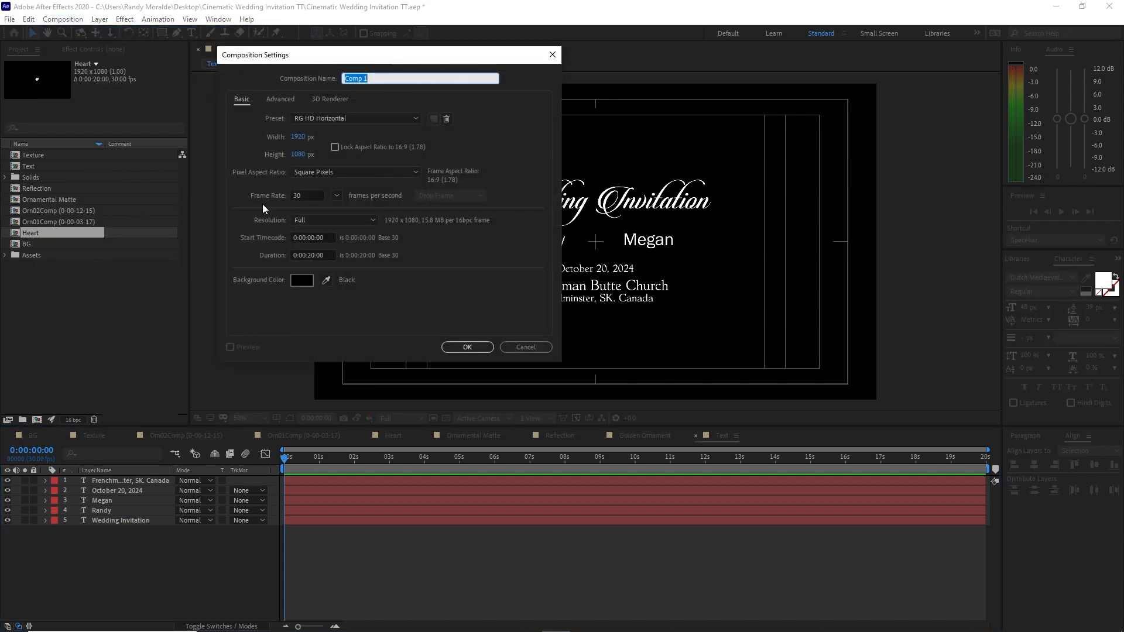
text(Text Reflection)
click(471, 346)
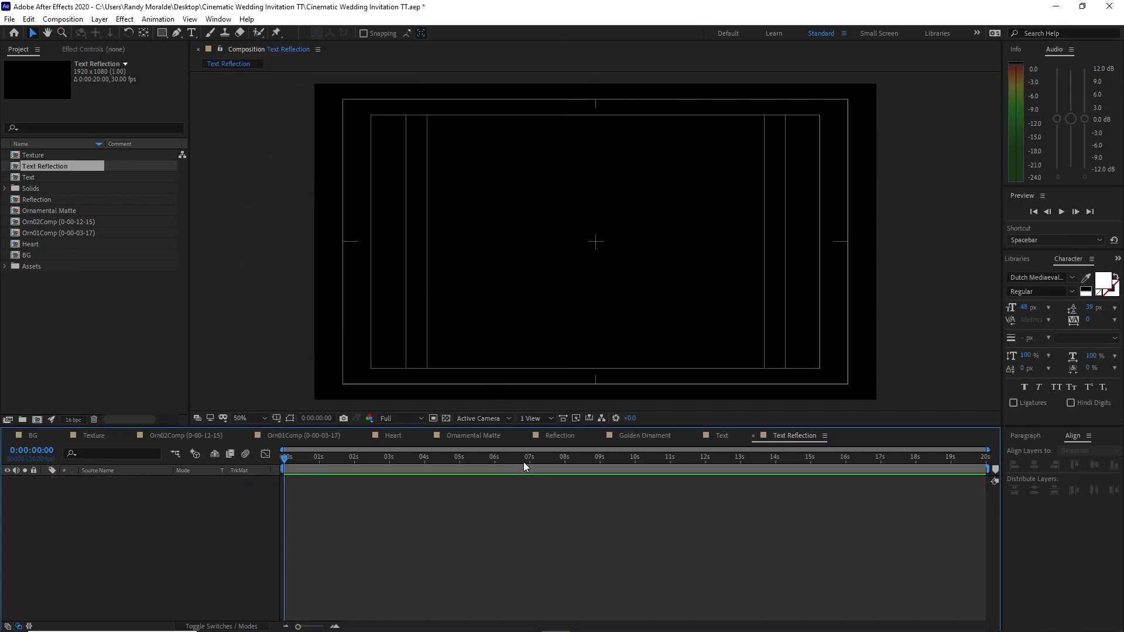
- Add Multi-Area-Light.jpg from the Image folder in Assets to the Text Reflection composition
click(441, 524)
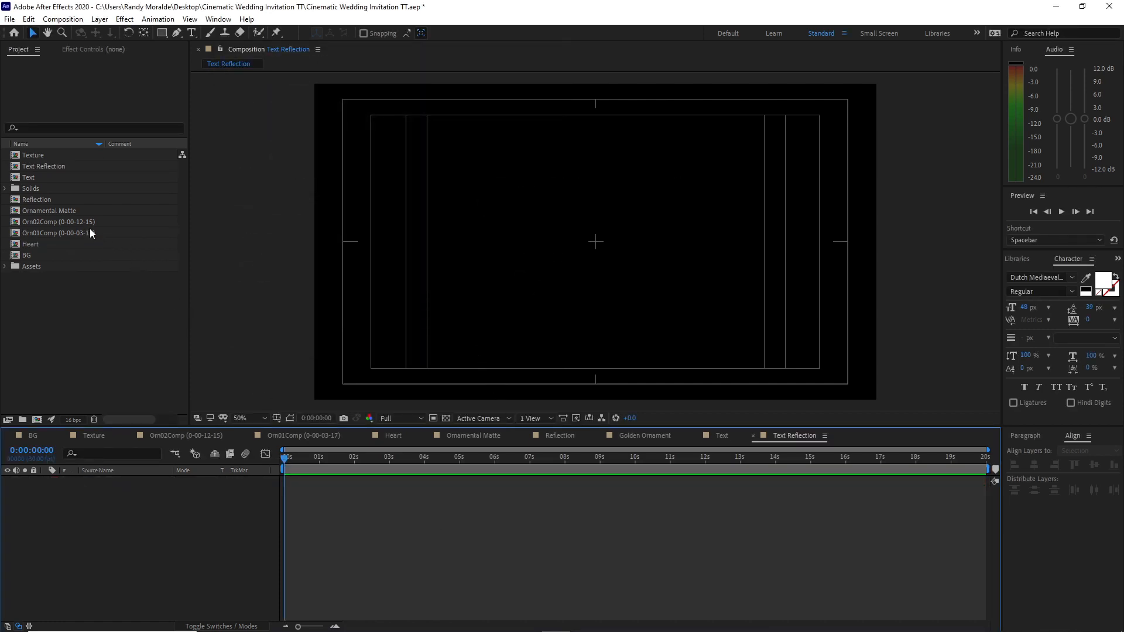
click(6, 267)
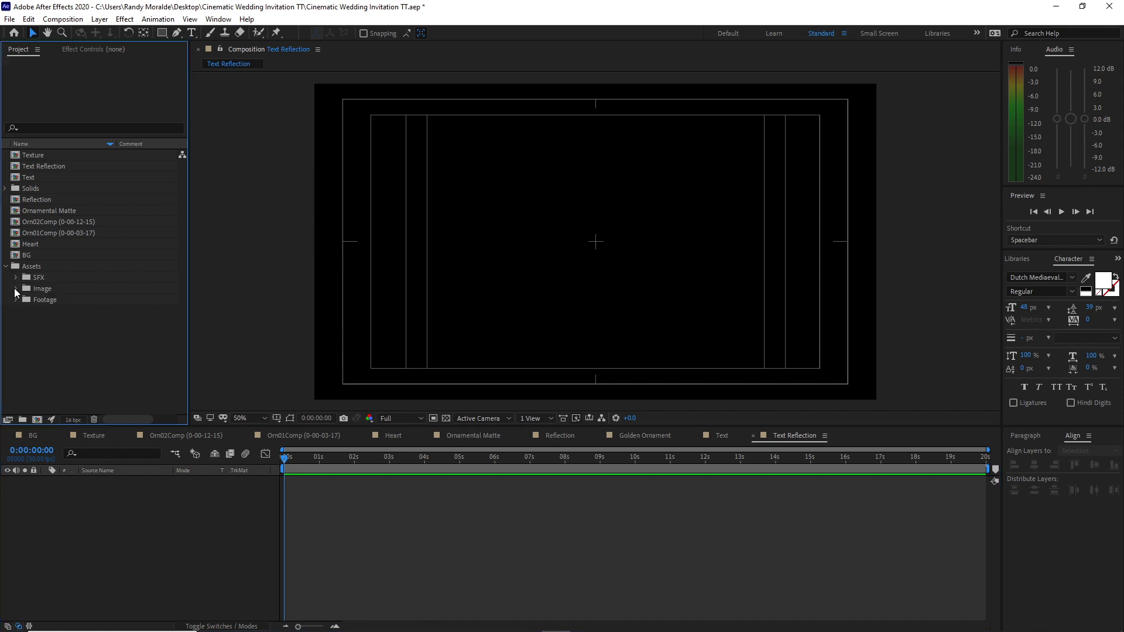
click(15, 289)
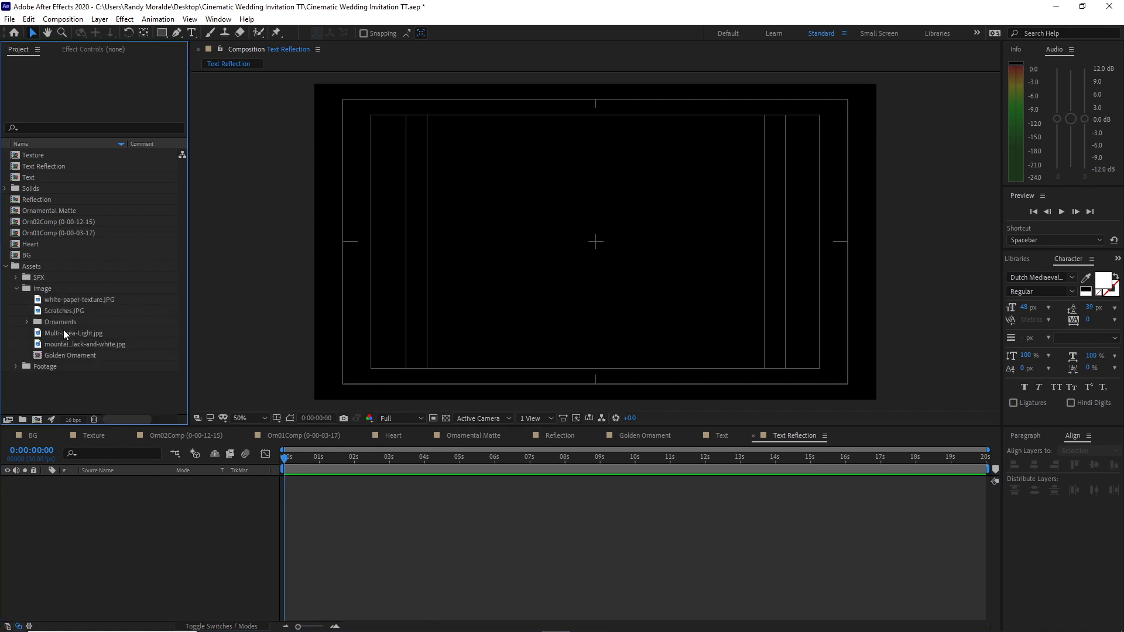
drag(63, 329, 136, 493)
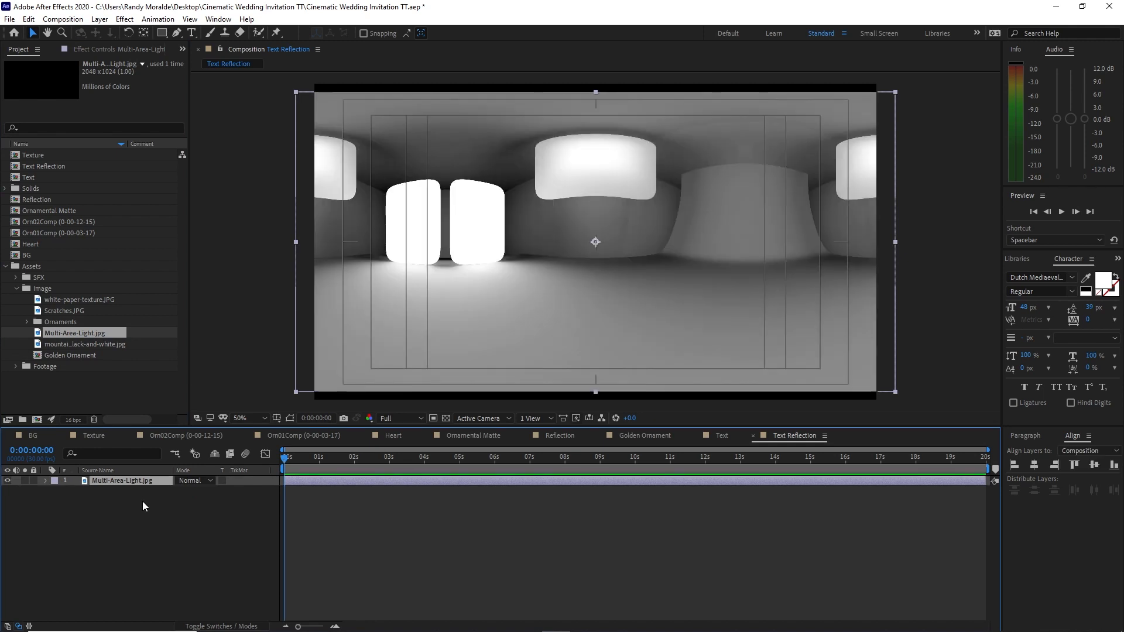
- Scale the Multi-Area-Light.jpg layer to 25% and place the Text composition above it as a layer
key(s)
text(25)
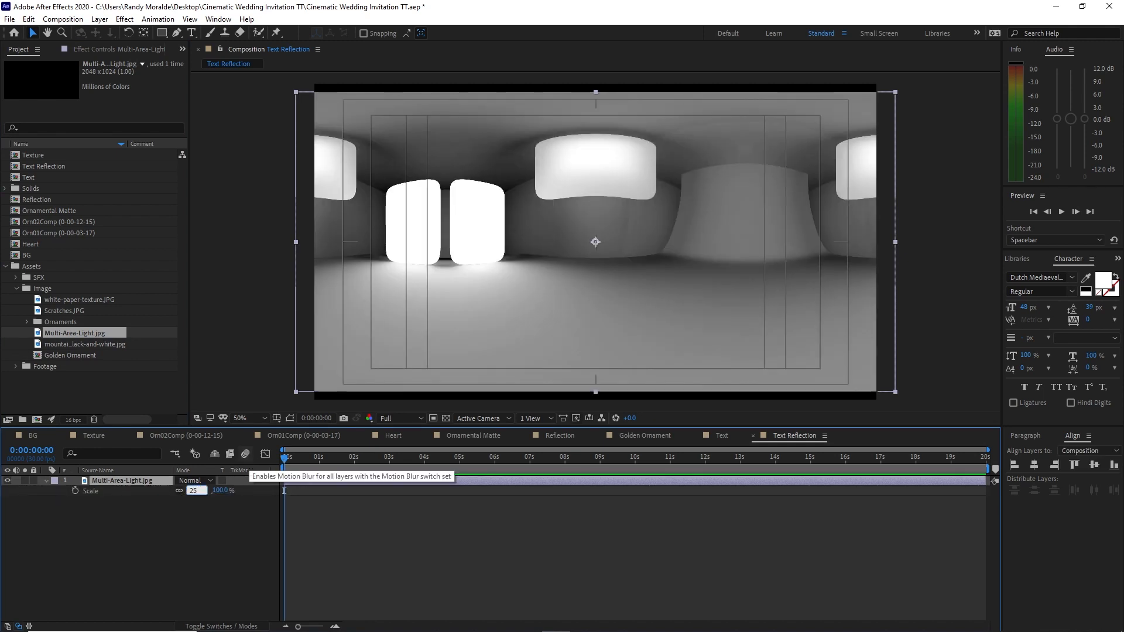
key(Return)
click(251, 539)
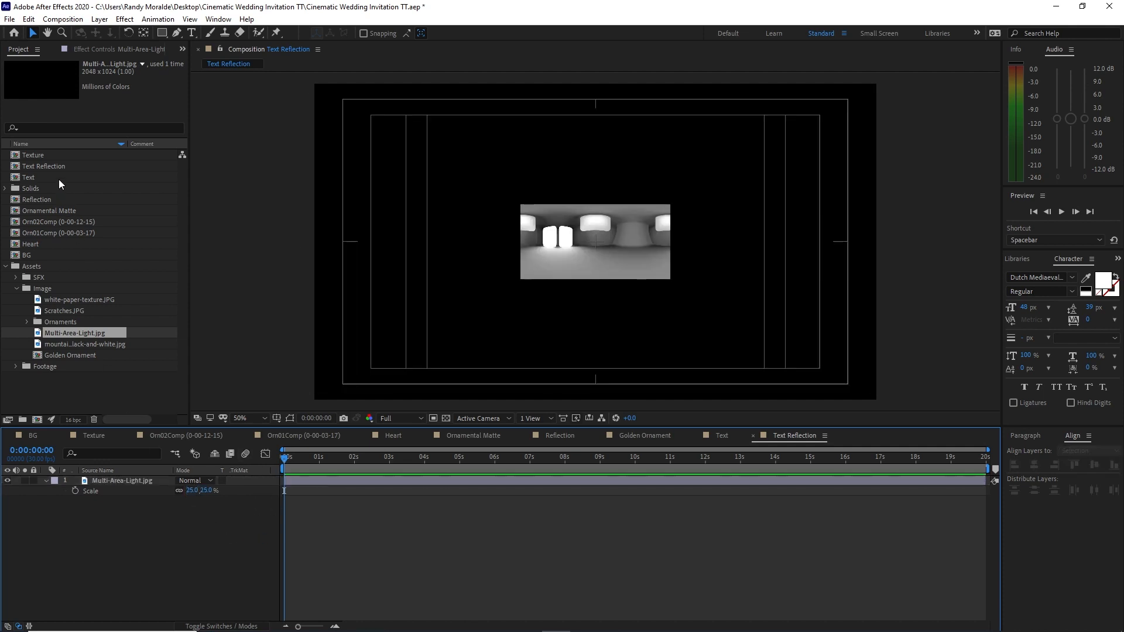
drag(58, 179, 105, 481)
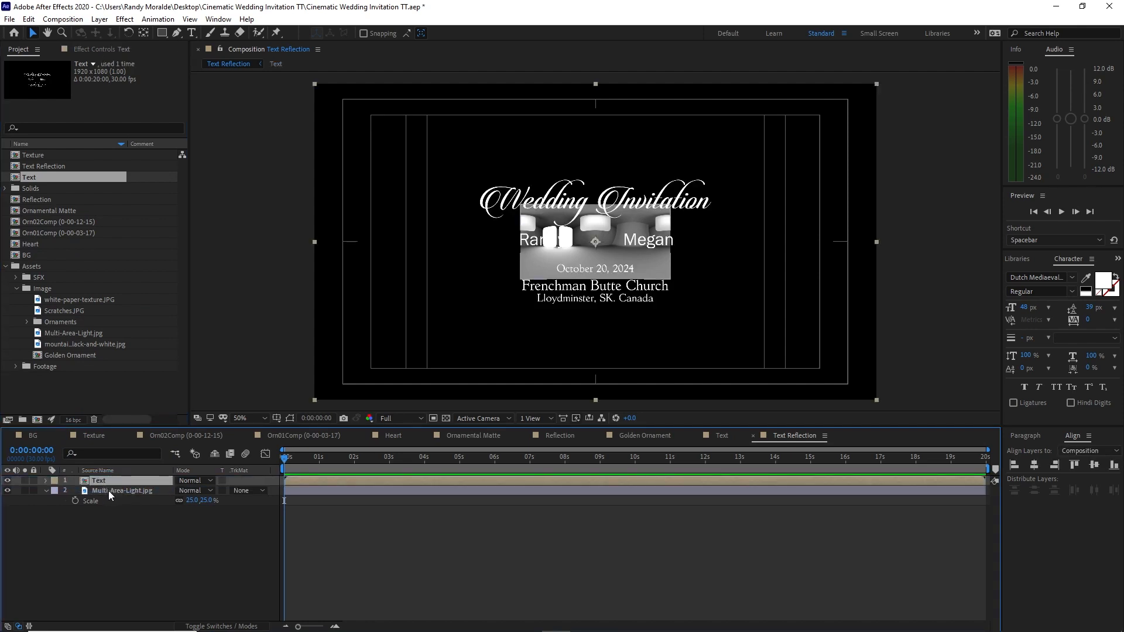
- Apply Motion Tile to the Multi-Area-Light.jpg layer with output width 500, output height 220 and Mirror Edges enabled
click(109, 492)
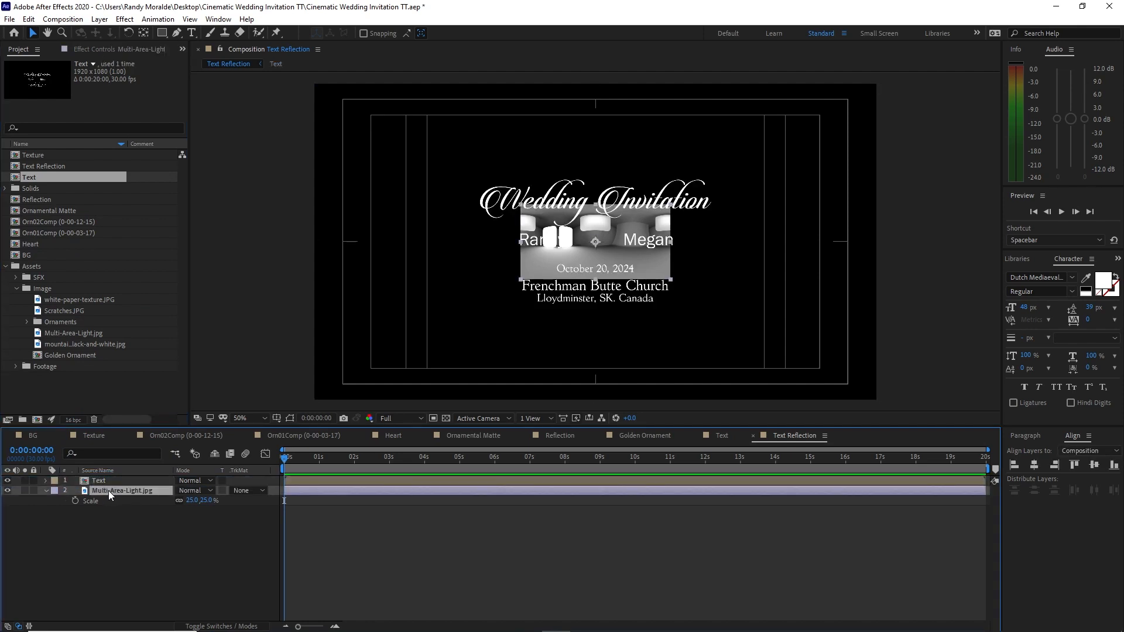
click(125, 18)
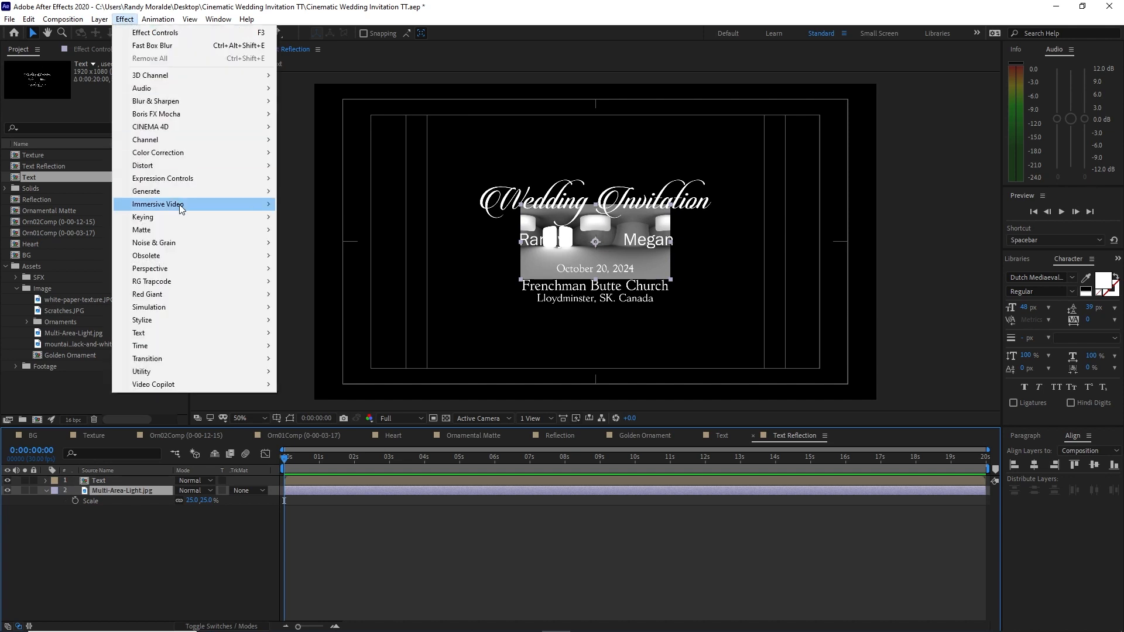
mouse_move(203, 318)
click(340, 254)
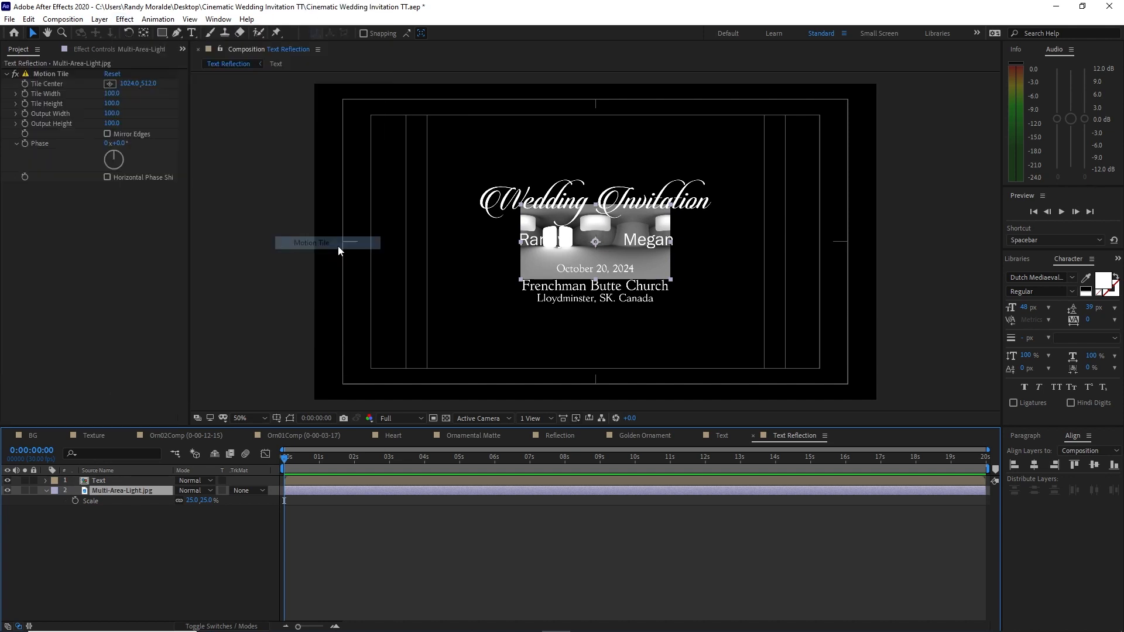
click(111, 116)
text(300)
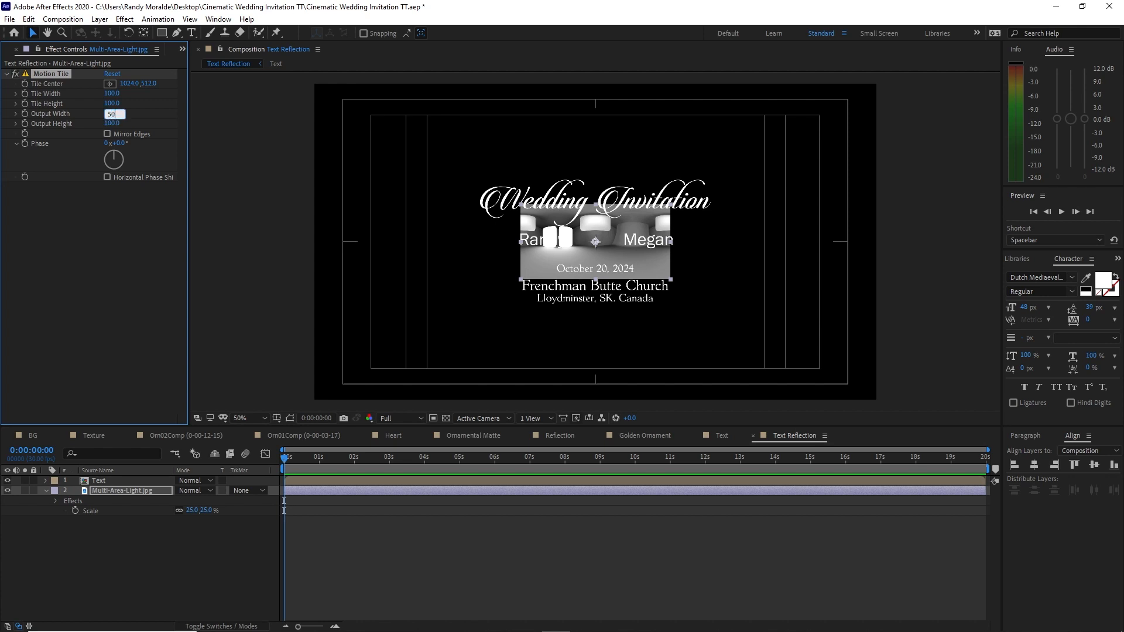
click(110, 122)
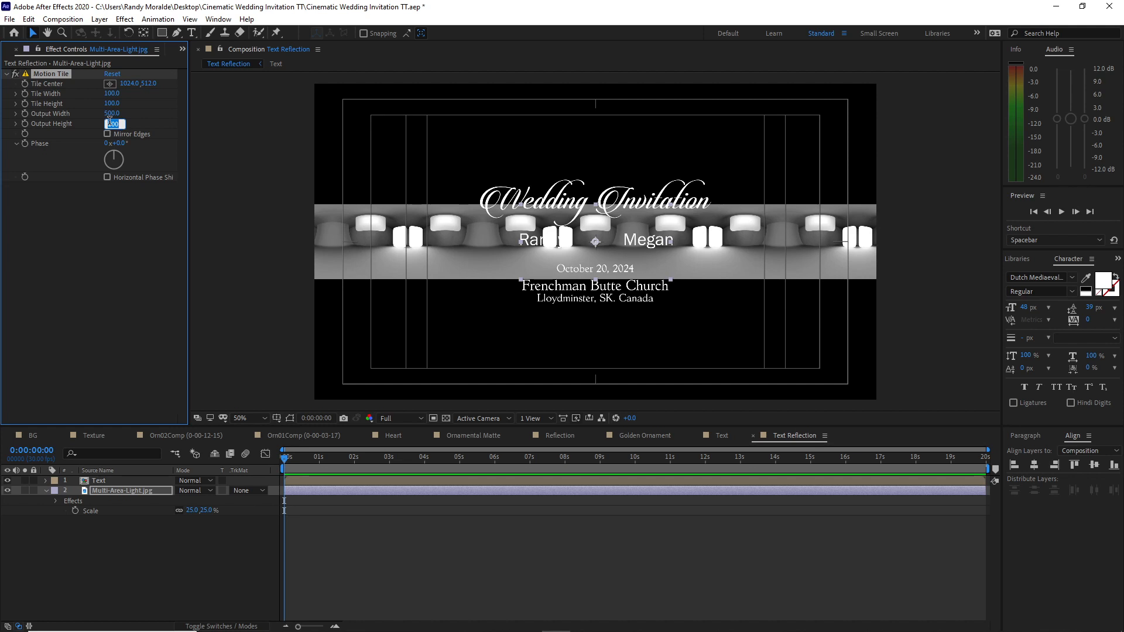
text(220)
key(Return)
click(107, 134)
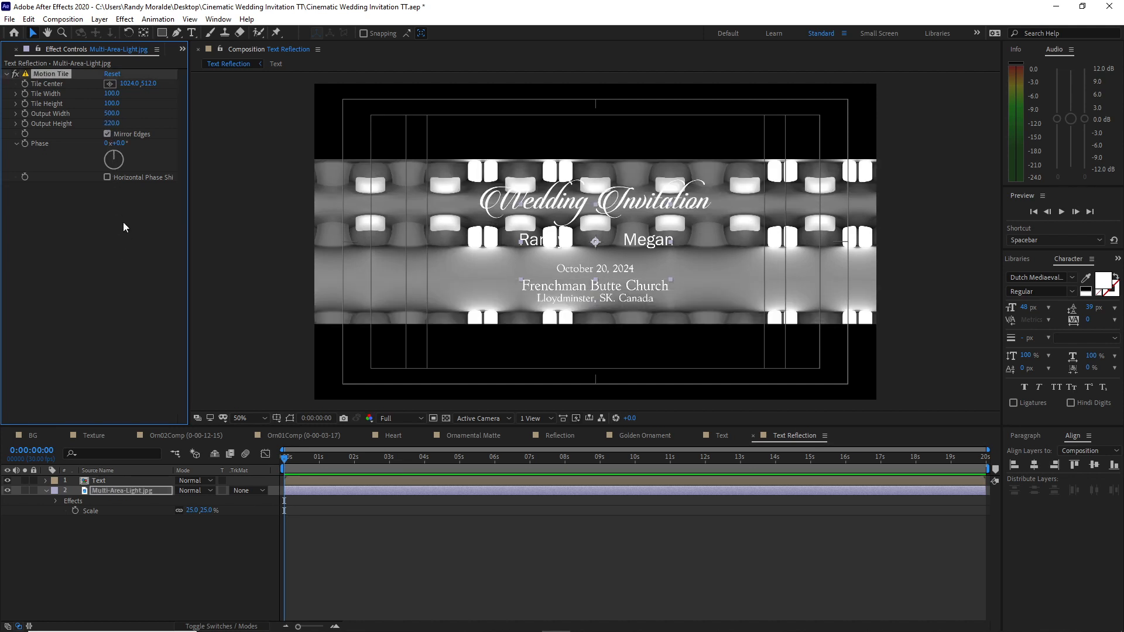
- Add Fast Box Blur to the Multi-Area-Light.jpg layer with a blur radius of 10 and 1 iteration
click(125, 19)
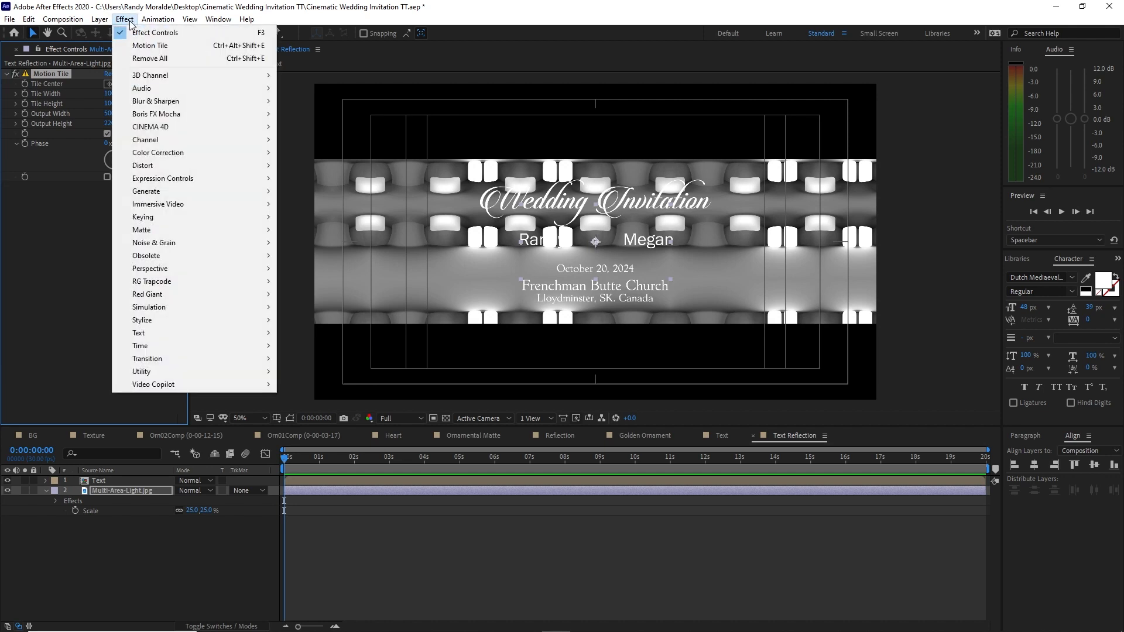
mouse_move(155, 101)
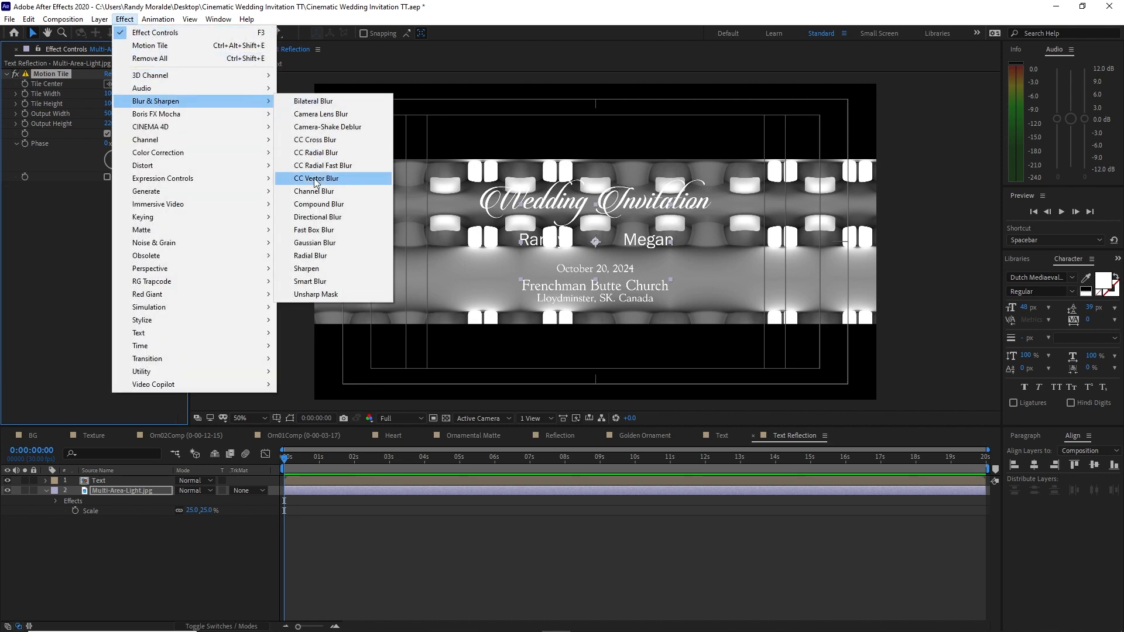
click(320, 231)
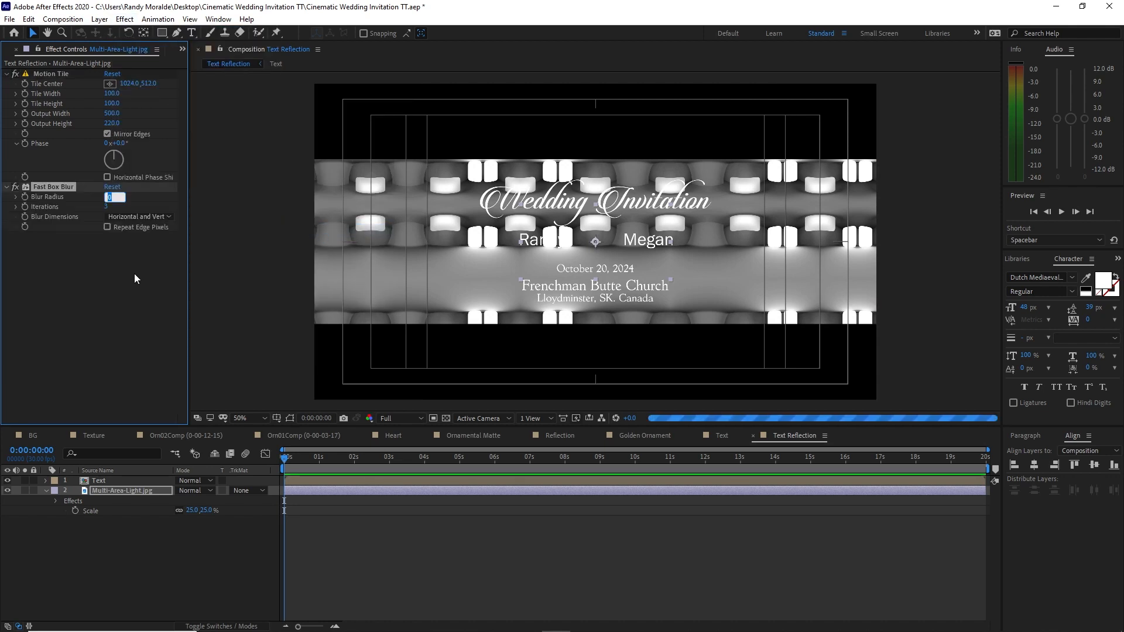
text(10)
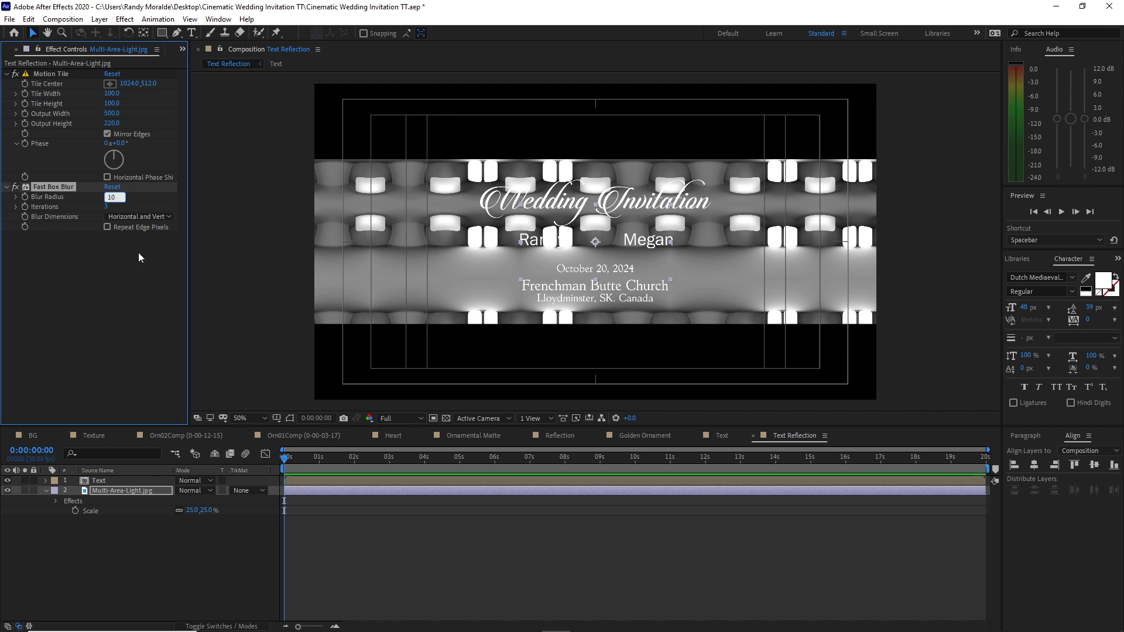
drag(106, 206, 86, 202)
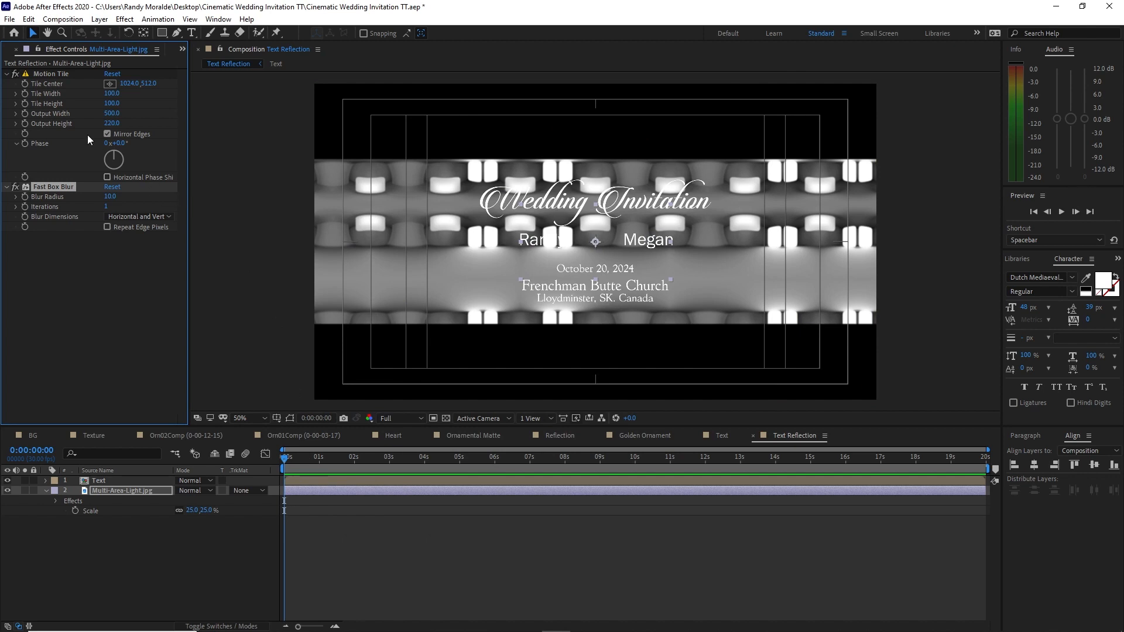
- Animate the Motion Tile's Tile Center from a keyframe at 0:00:00:00 to a horizontal value of 2050 at 0:00:19:29
click(26, 83)
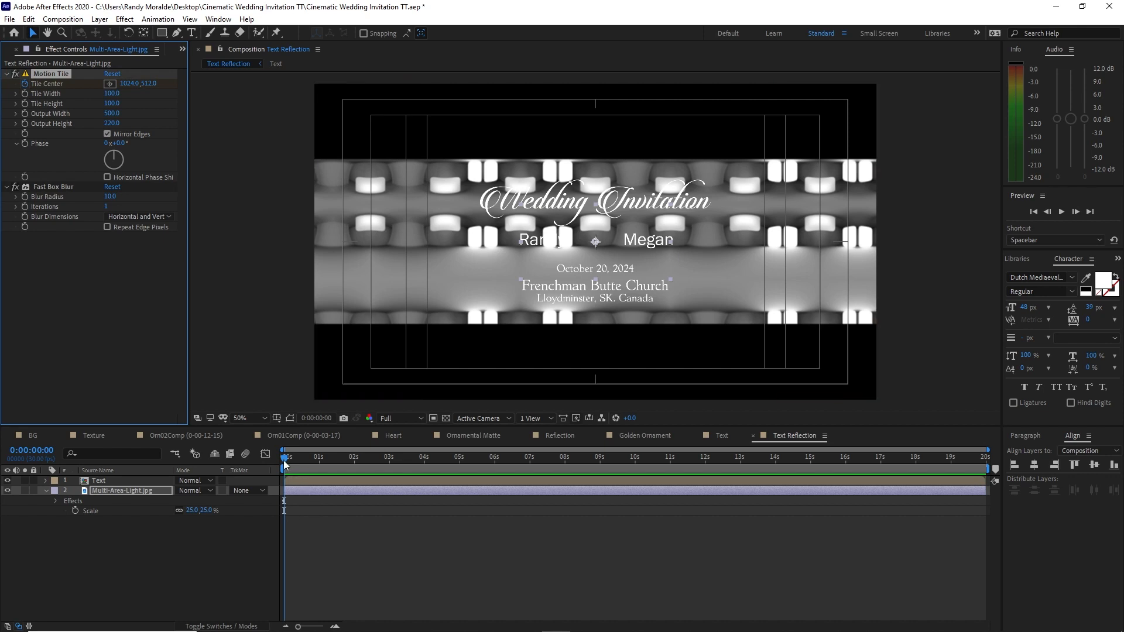
drag(284, 460, 1020, 525)
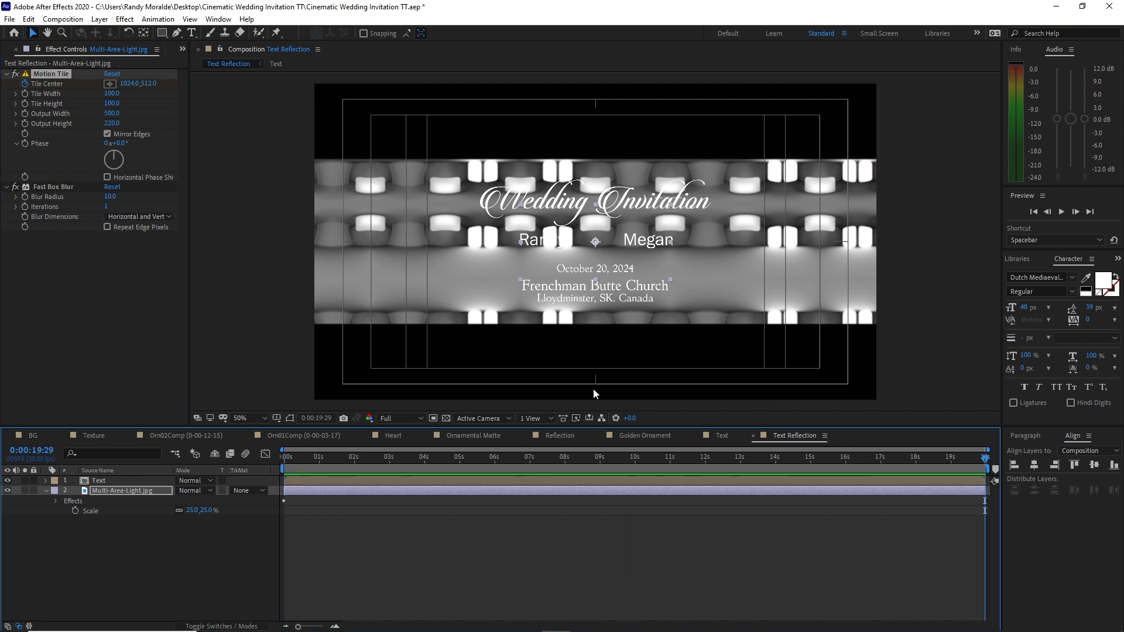
click(129, 84)
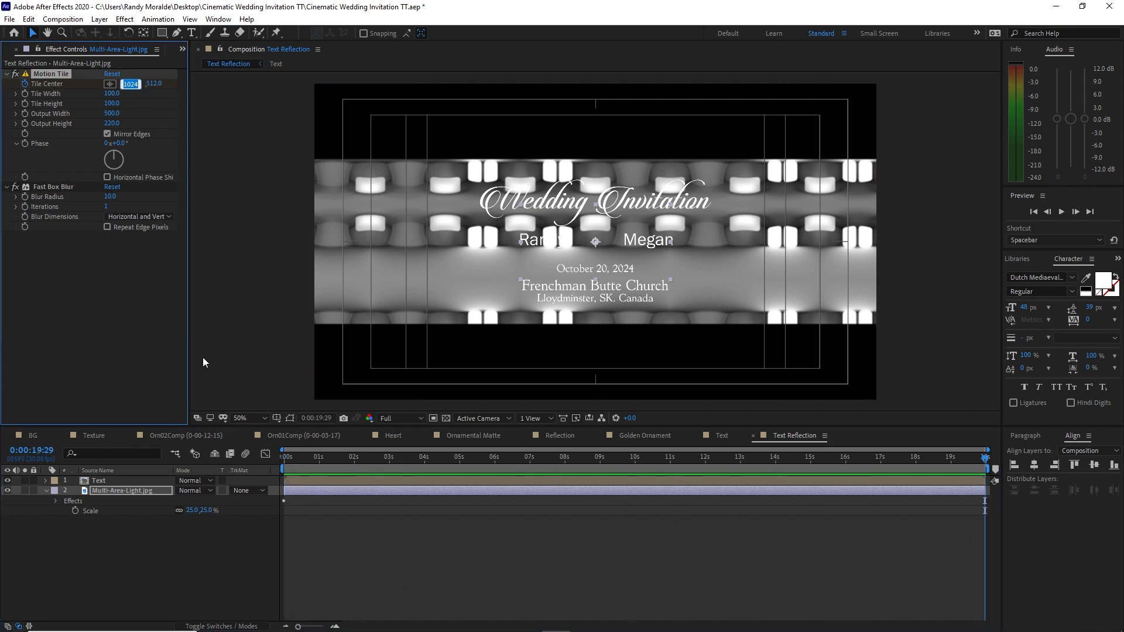
text(2050)
key(Return)
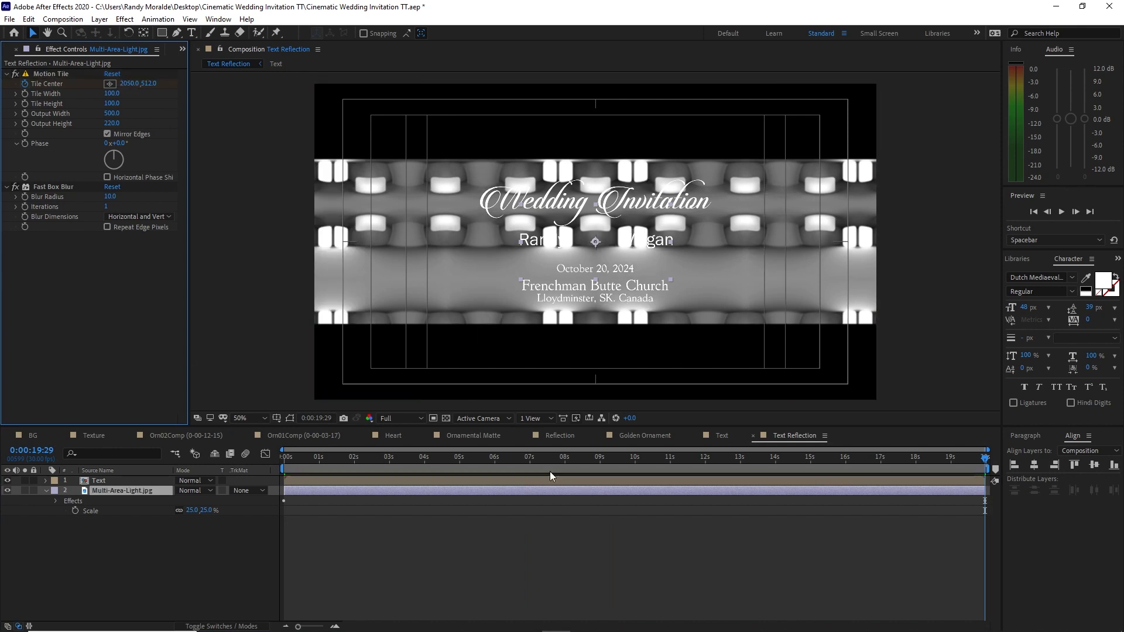
- Preview the moving light pattern at Quarter resolution and delete the Text layer from the Text Reflection composition
click(421, 418)
click(402, 484)
drag(422, 459, 542, 481)
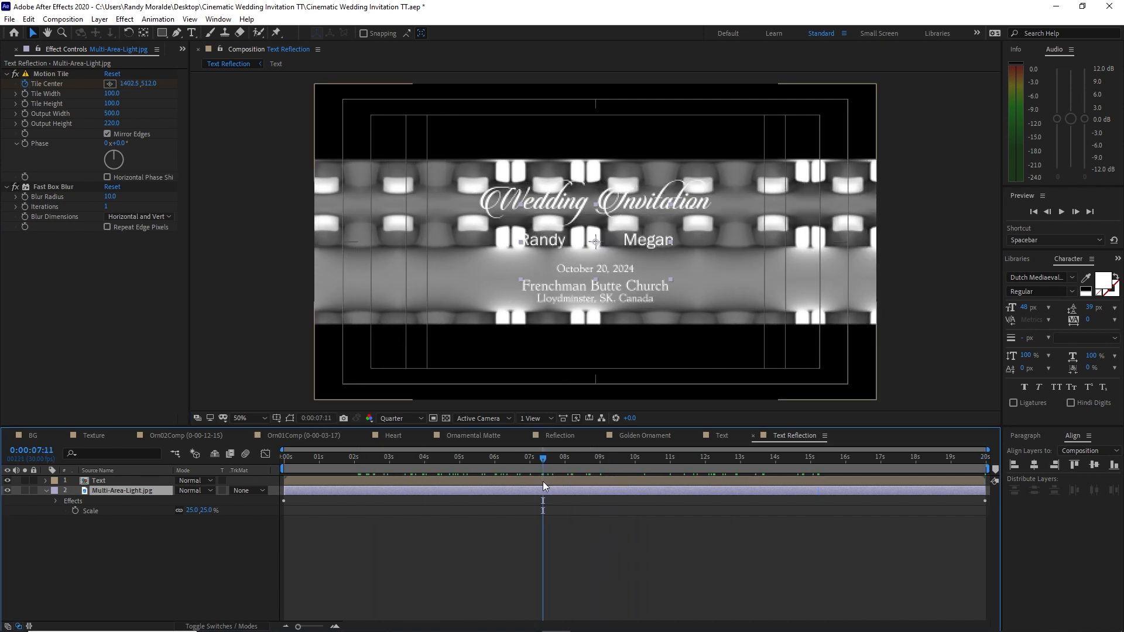
click(423, 419)
click(413, 446)
click(134, 480)
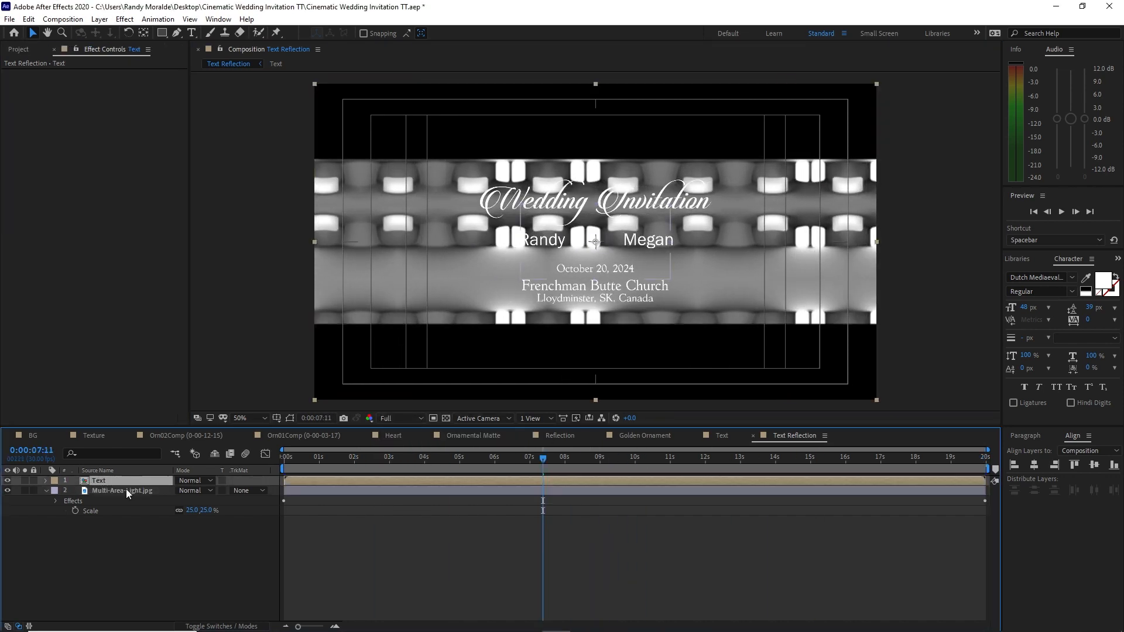
key(Delete)
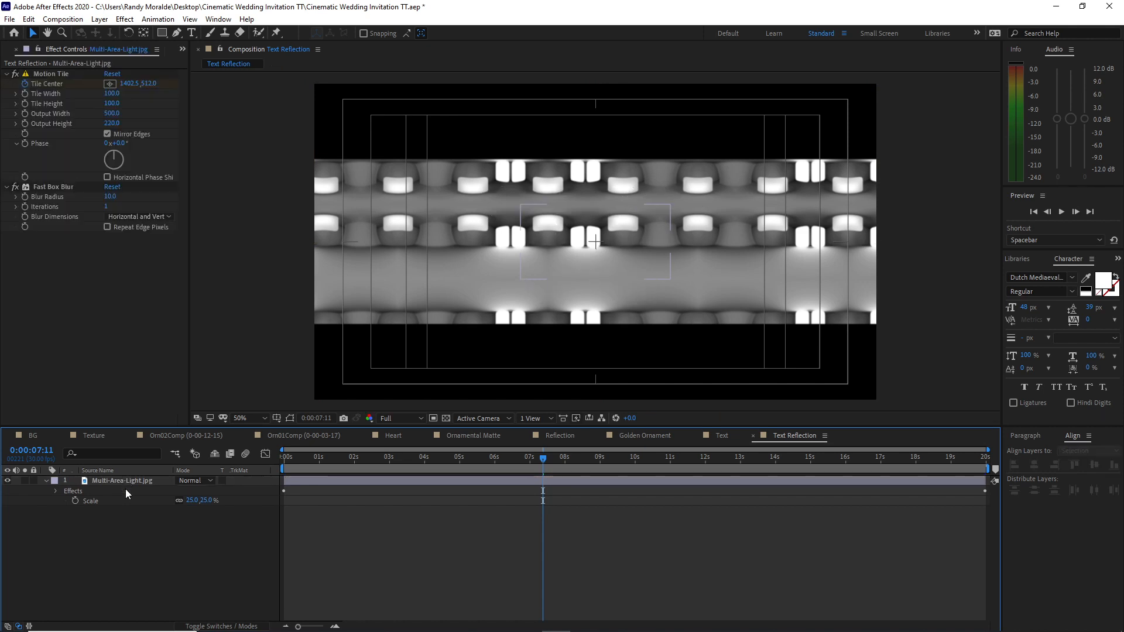
- Open the Orn01Comp (0-00-03-17) composition with the Ellipse tool active and show the Title/Action Safe guides
click(285, 439)
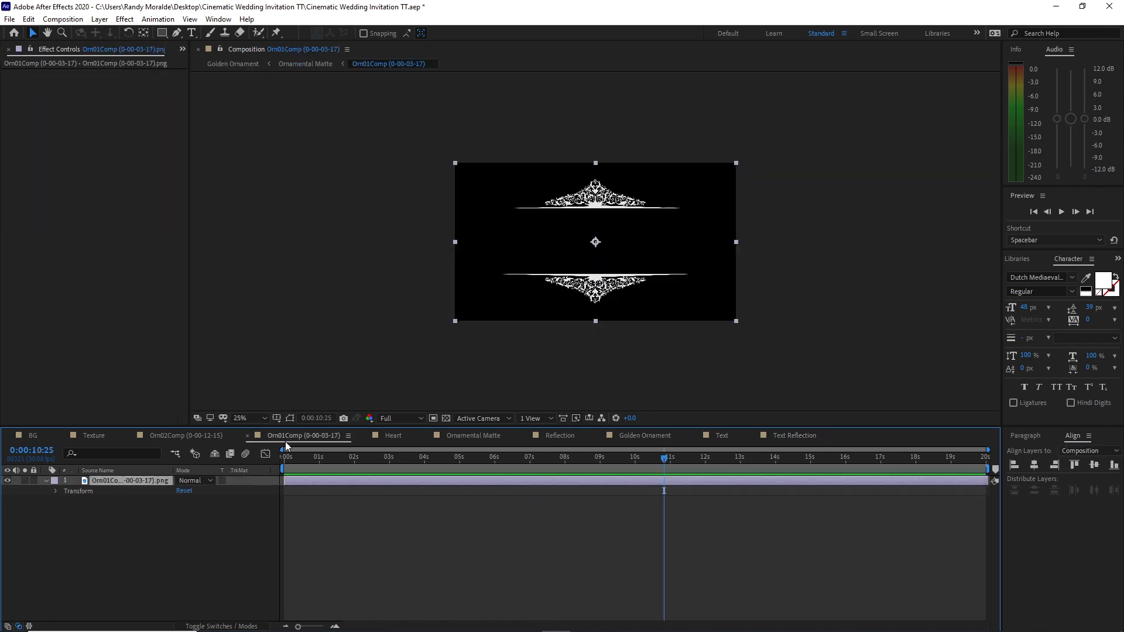
drag(162, 33, 195, 60)
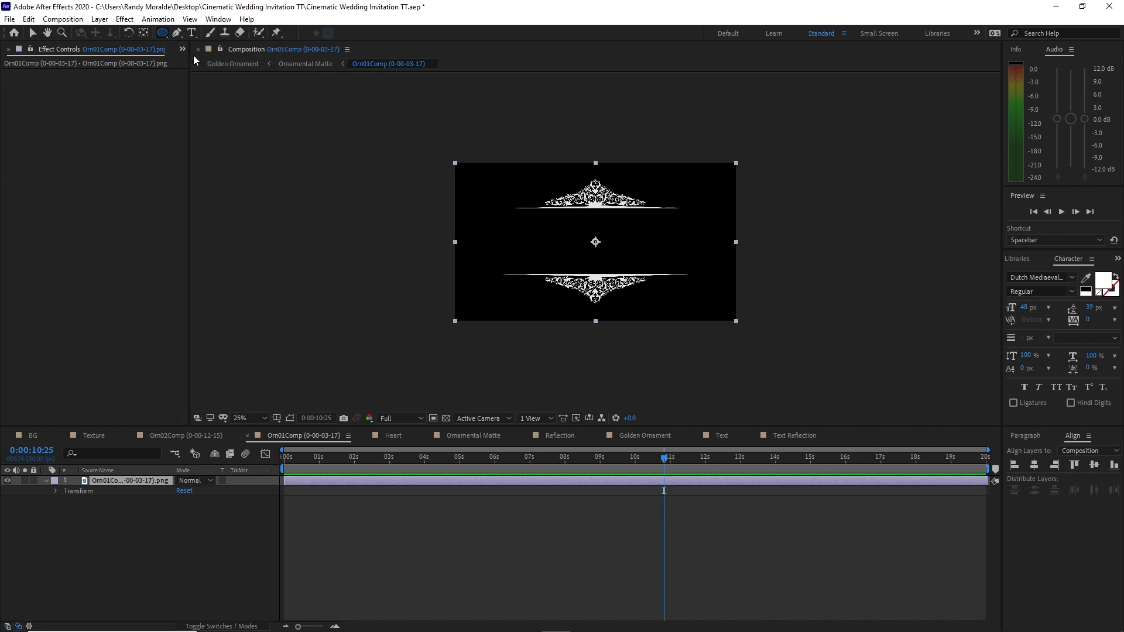
click(276, 417)
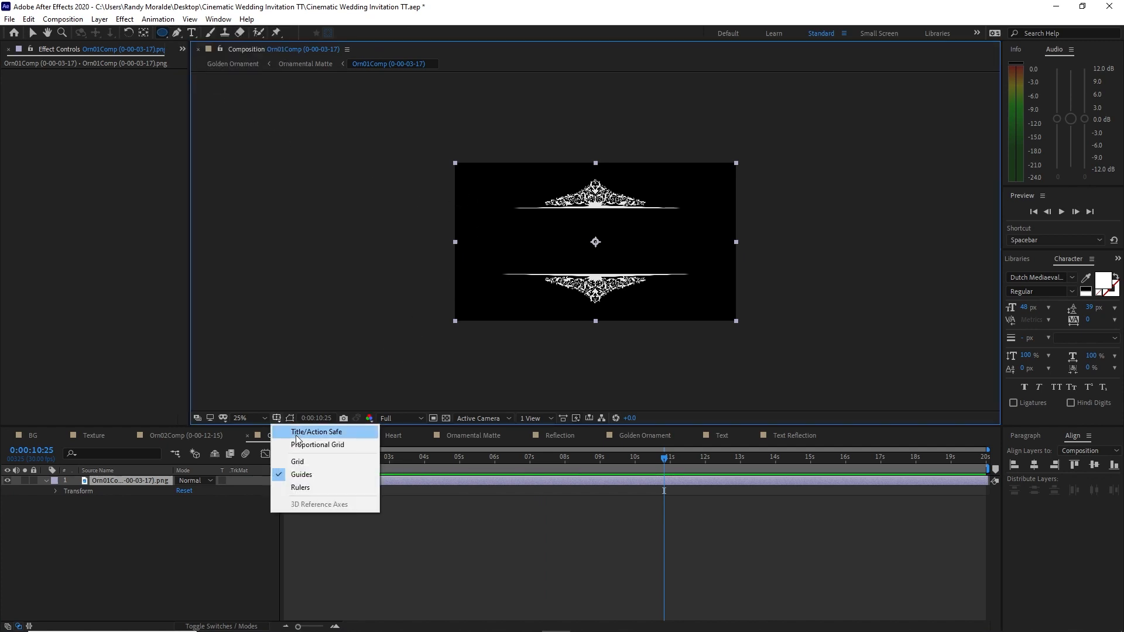
click(298, 433)
- Draw four small circular masks on the ornament layer, one near each outer corner of the artwork, and align the lower-right one with the lower-left
drag(502, 165, 533, 195)
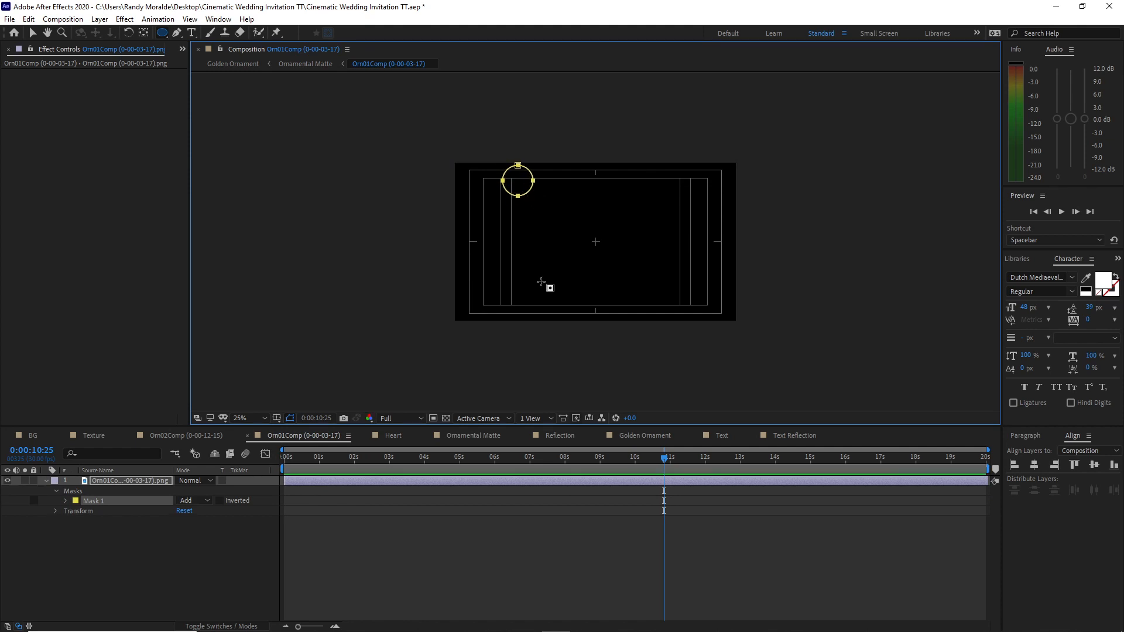
mouse_move(513, 279)
mouse_down()
mouse_move(550, 308)
mouse_move(526, 316)
mouse_move(543, 307)
mouse_up()
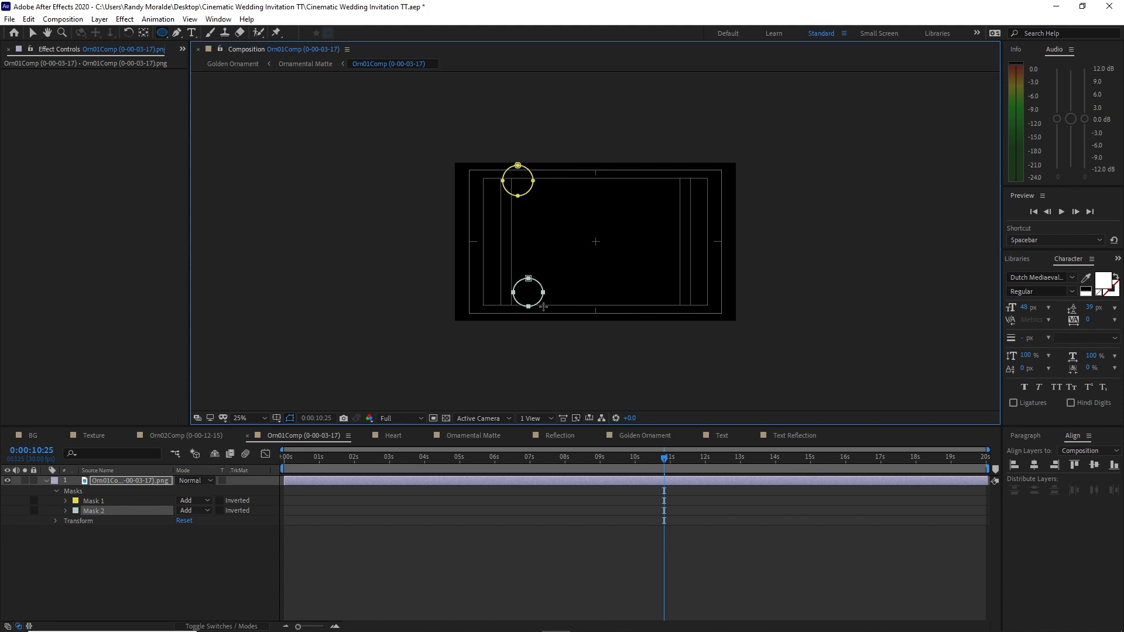
drag(649, 162, 682, 195)
mouse_move(656, 286)
mouse_down()
mouse_move(698, 323)
mouse_move(689, 316)
mouse_up()
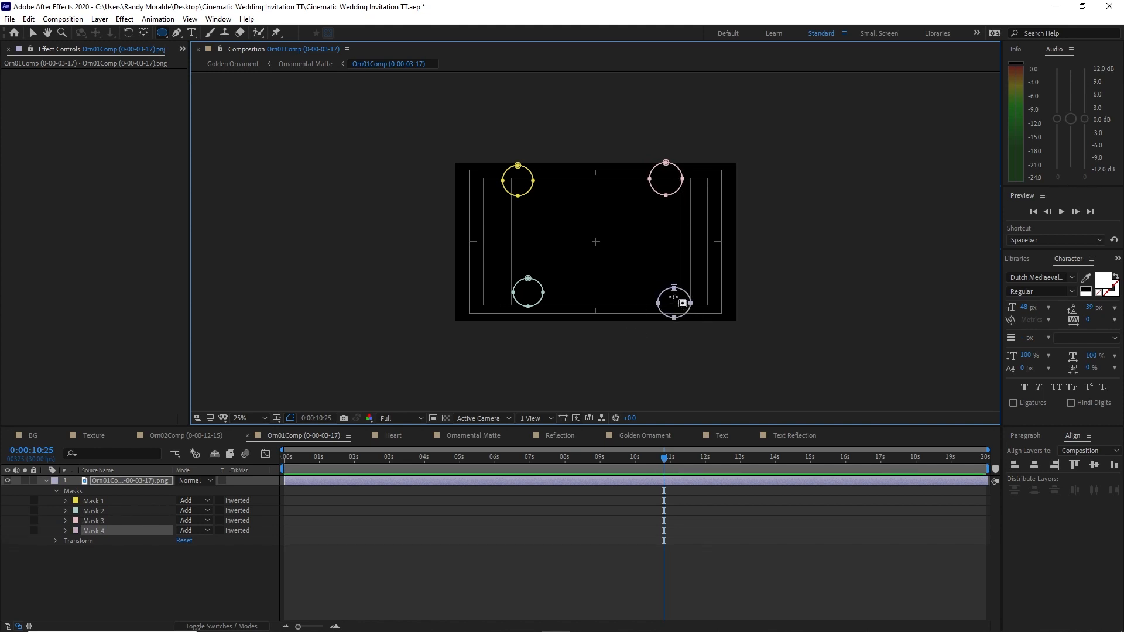
click(33, 33)
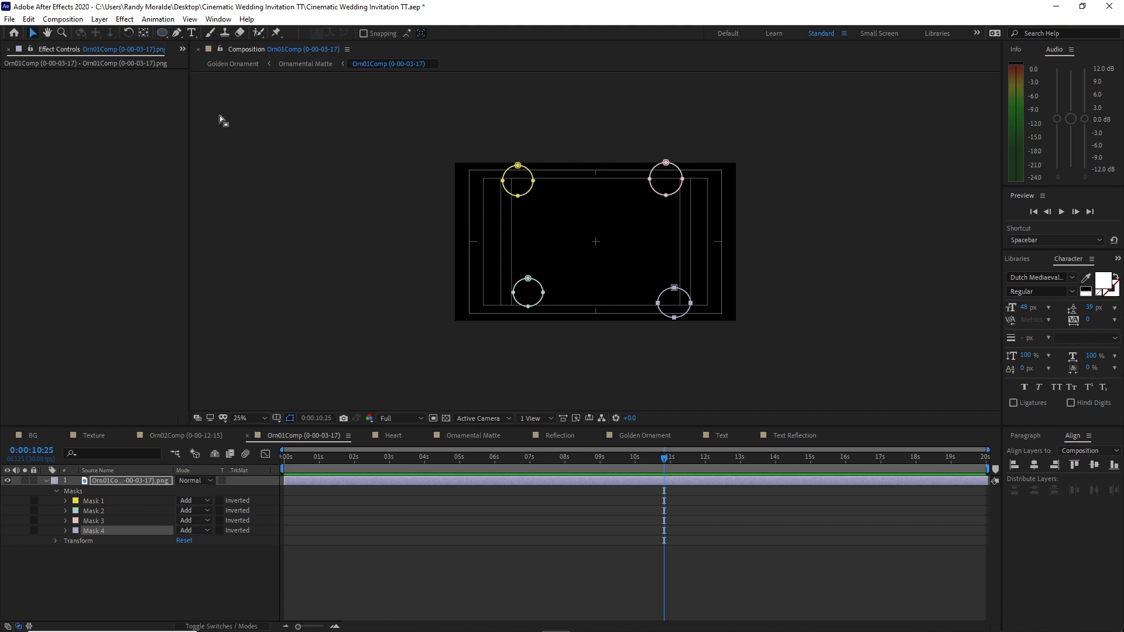
drag(670, 284, 667, 275)
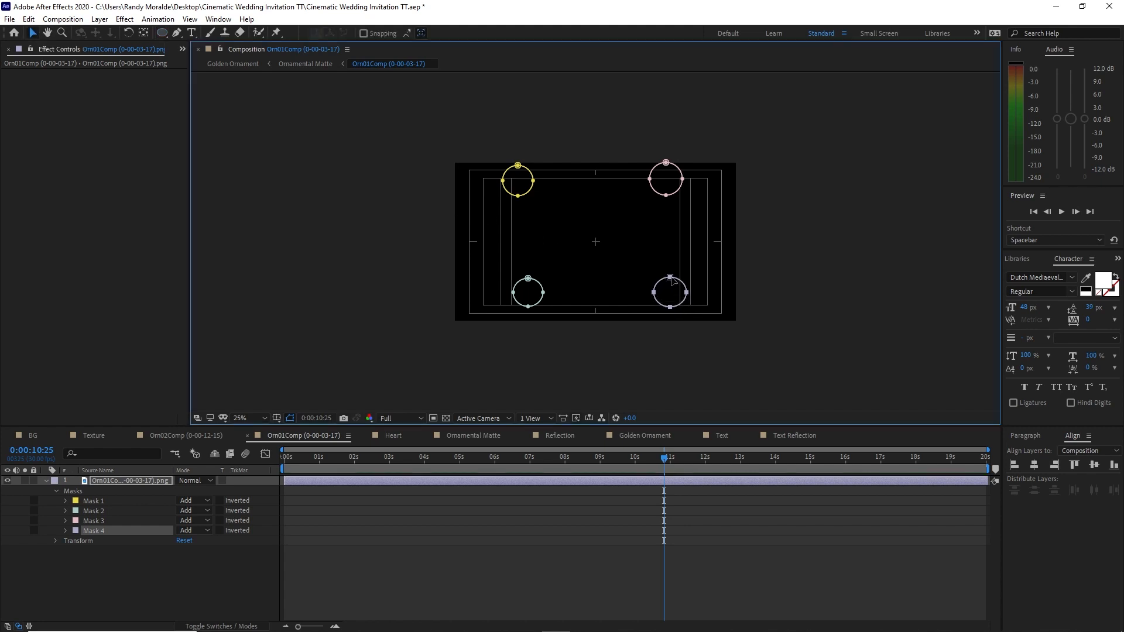
- Start Mask Expansion keyframes for all four ornament masks at 0:00:00:00 and set their Mask Feather to 50 pixels
drag(55, 497, 96, 529)
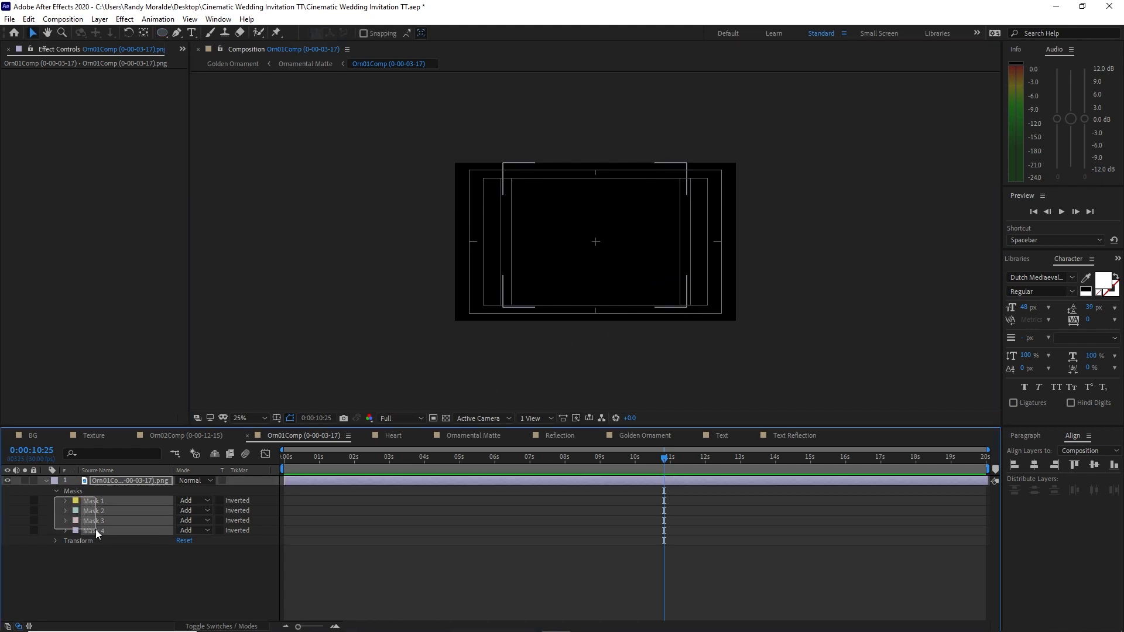
click(66, 501)
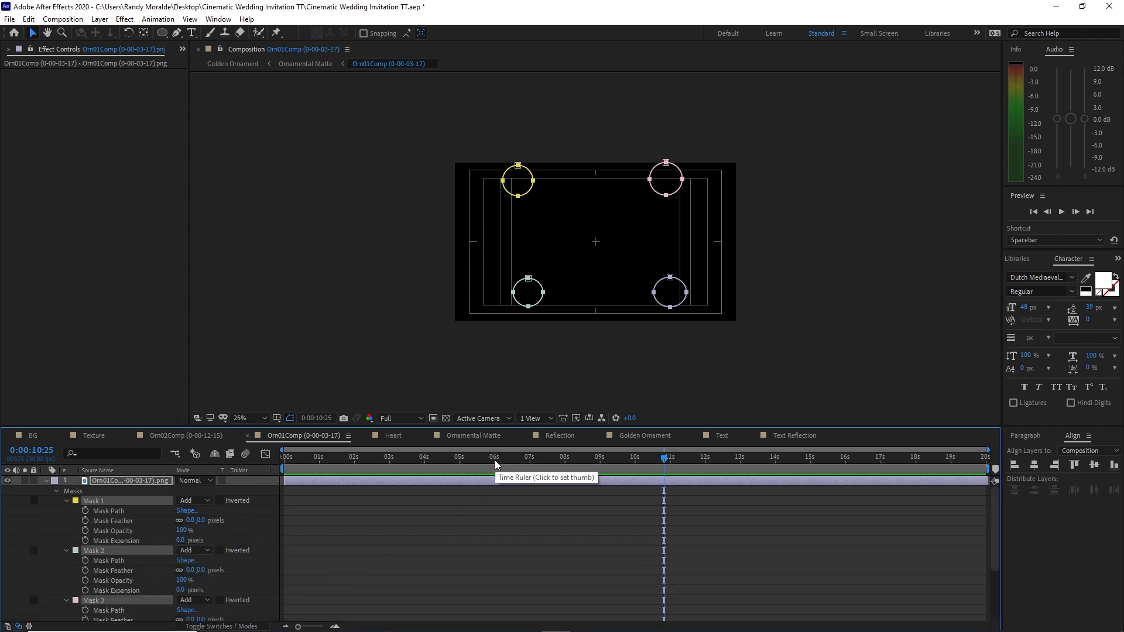
drag(494, 460, 260, 465)
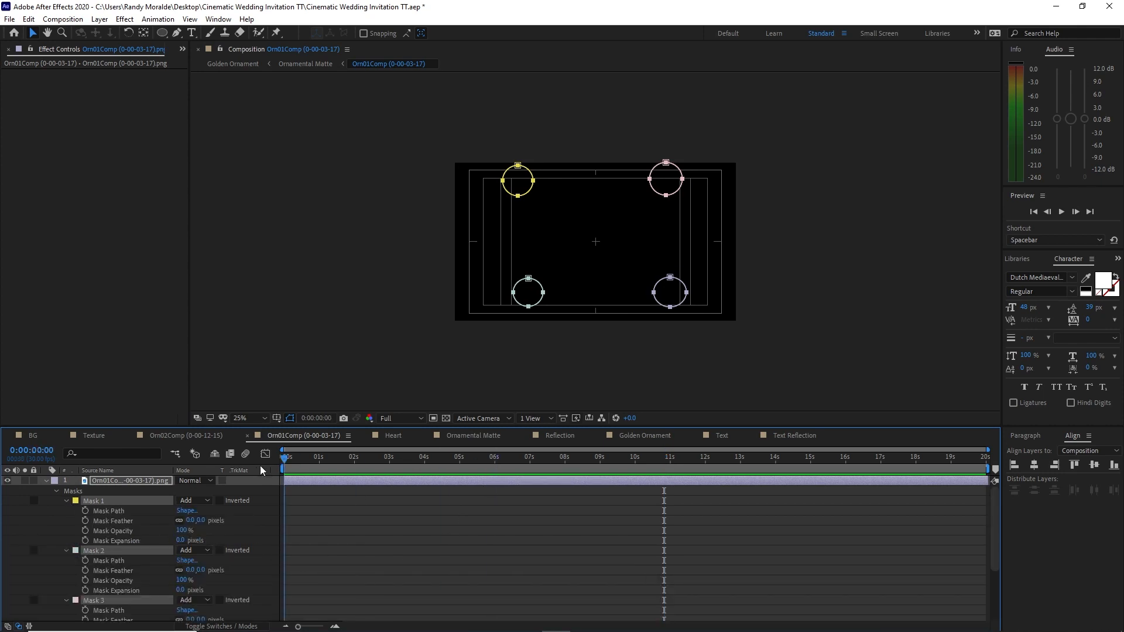
click(86, 541)
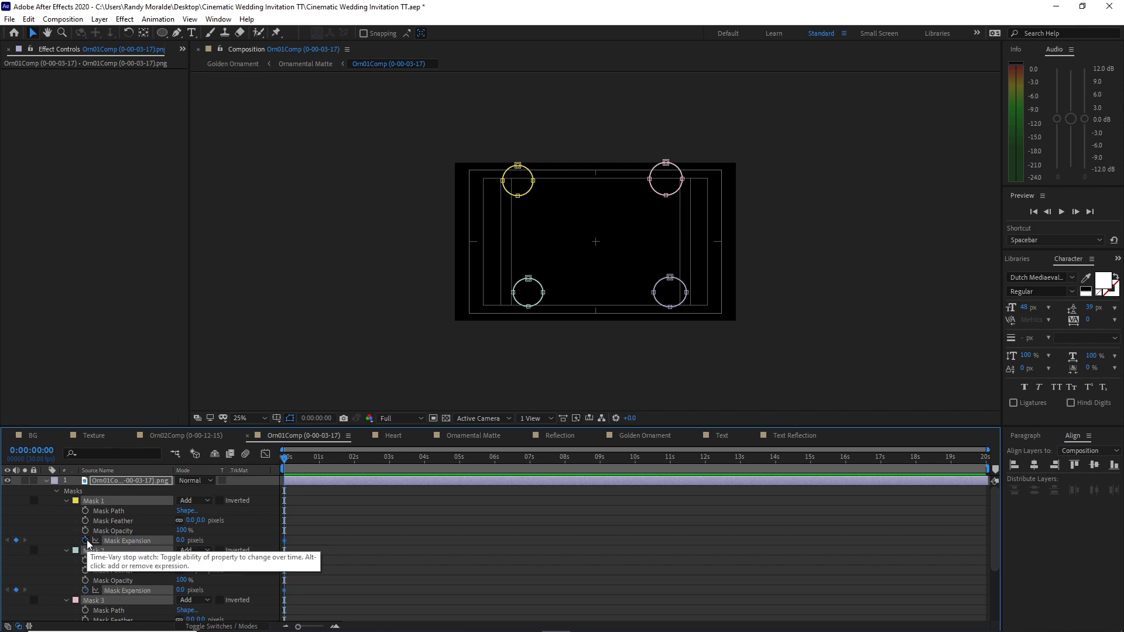
click(200, 519)
text(50)
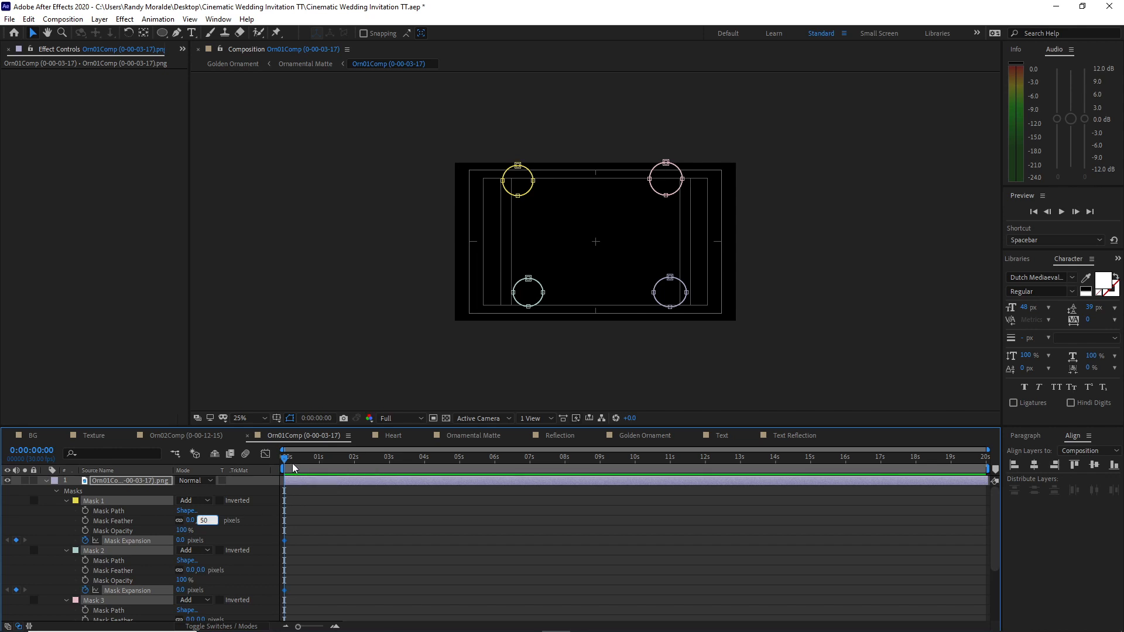
- Keyframe the Mask Expansion of all four masks to 479 pixels at 0:00:04:00 and collapse the ornament layer
drag(292, 462, 424, 467)
drag(180, 590, 478, 606)
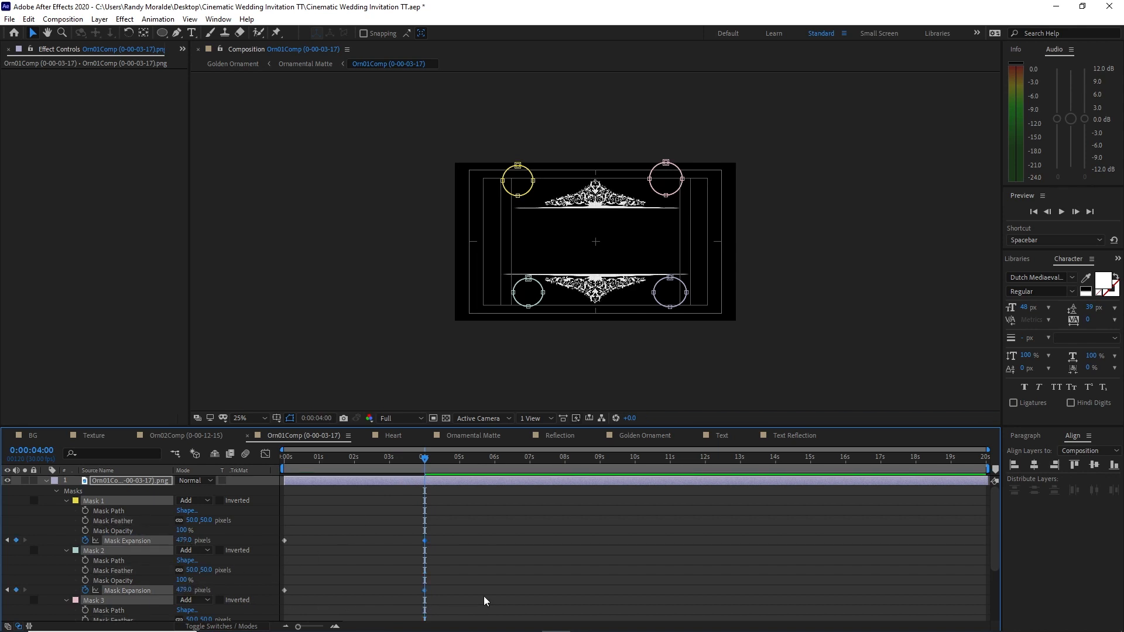
click(67, 501)
click(56, 490)
click(46, 481)
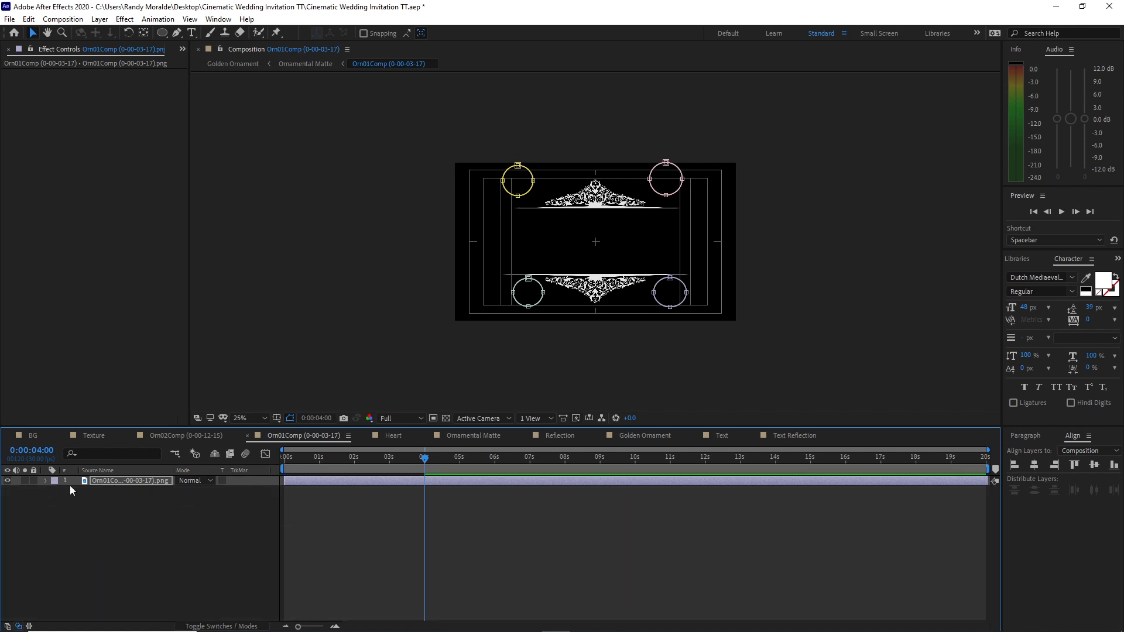
- Create a new 1920 x 1080 composition named Text Reveal at 30 fps with a duration of 0:00:20:00
click(74, 23)
click(72, 33)
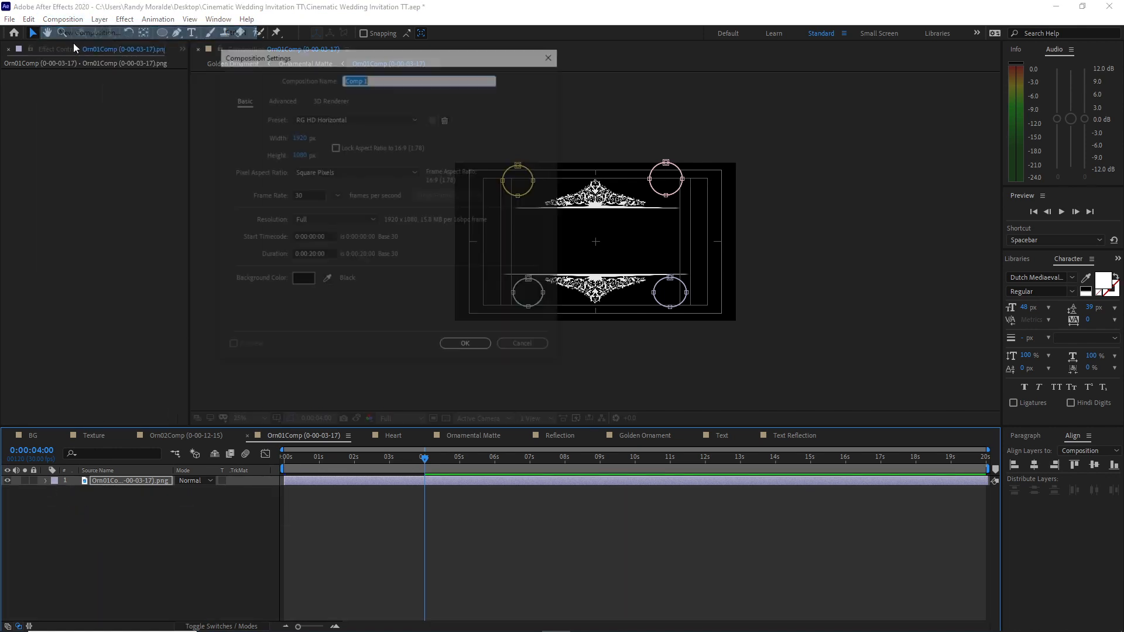
text(T)
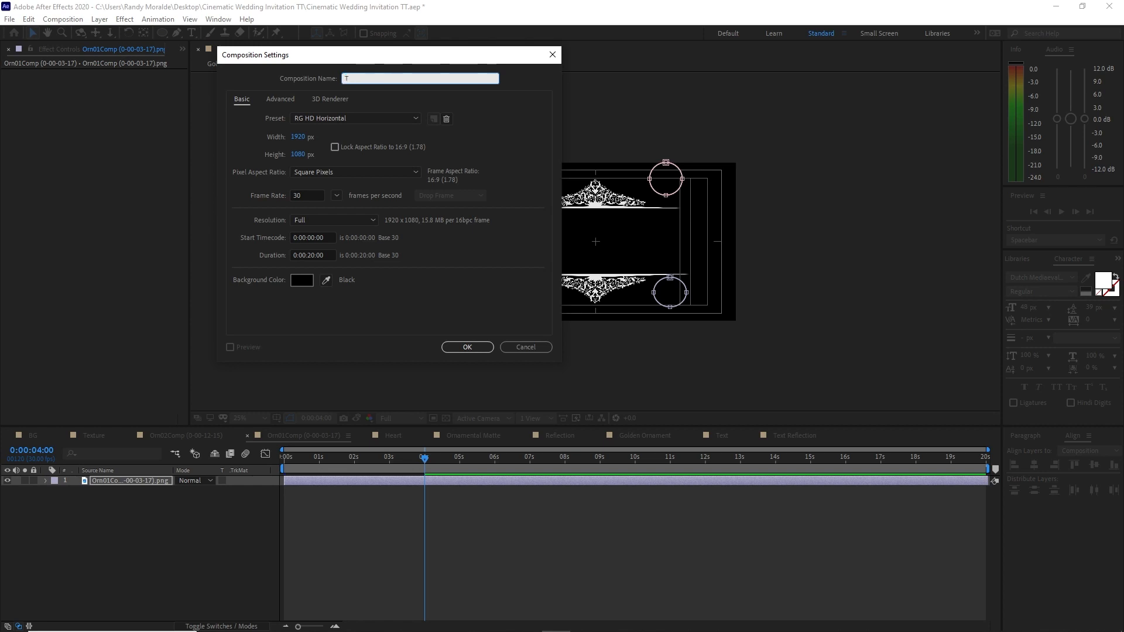
text(ext Reveal)
click(467, 347)
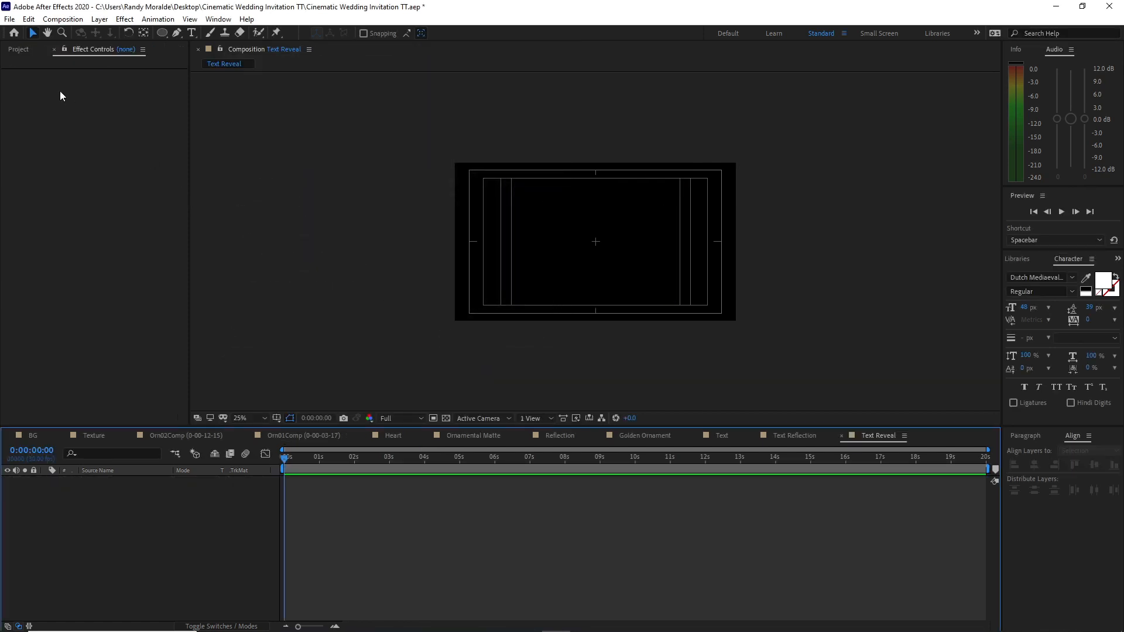
- Add the Text Reflection and Text compositions to the timeline, with Text on top as the Alpha Matte for Text Reflection
click(29, 53)
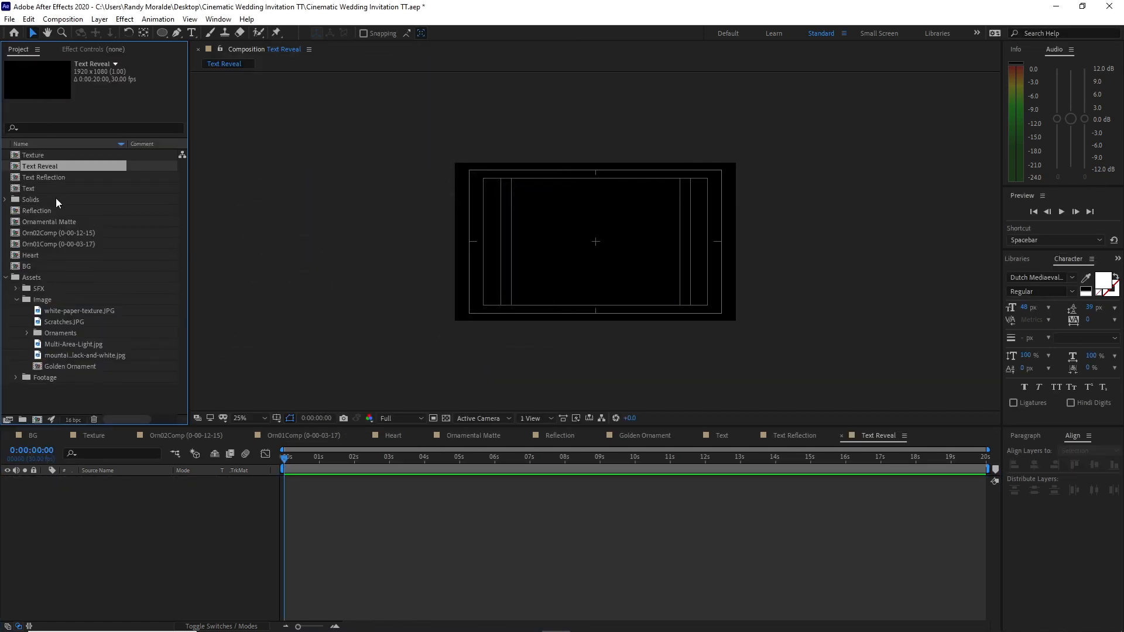
drag(51, 179, 124, 526)
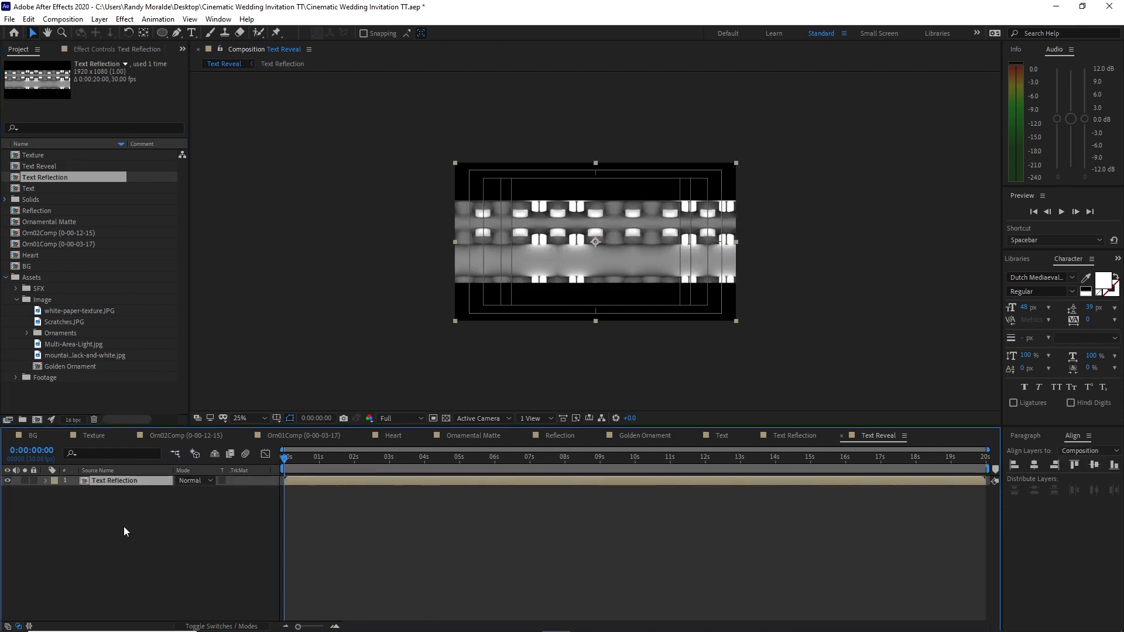
drag(75, 188, 138, 479)
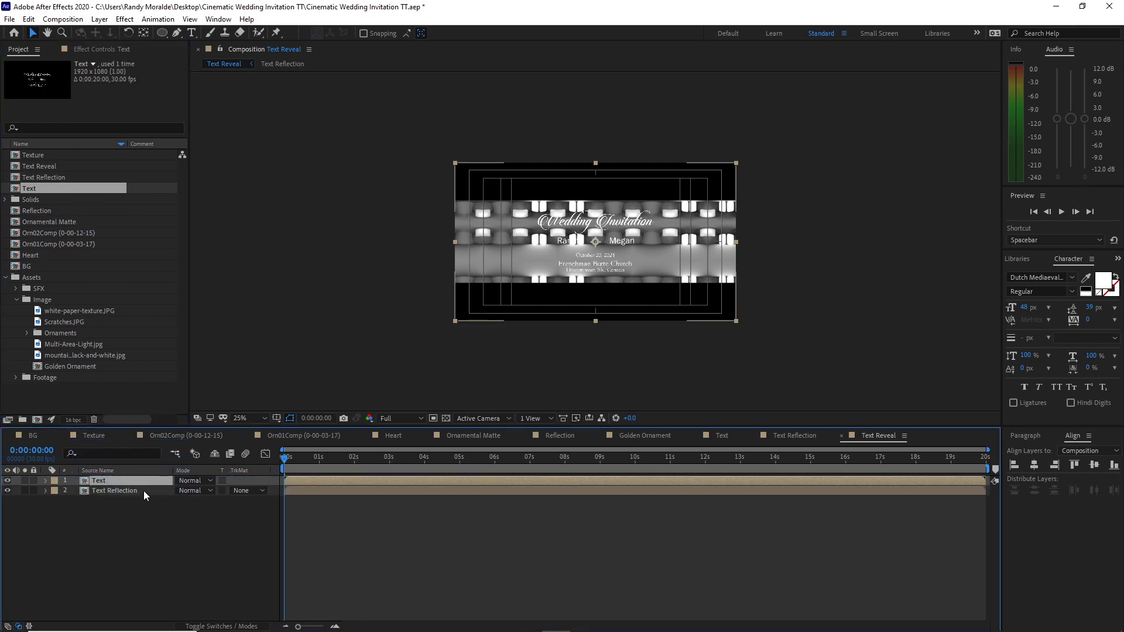
click(143, 490)
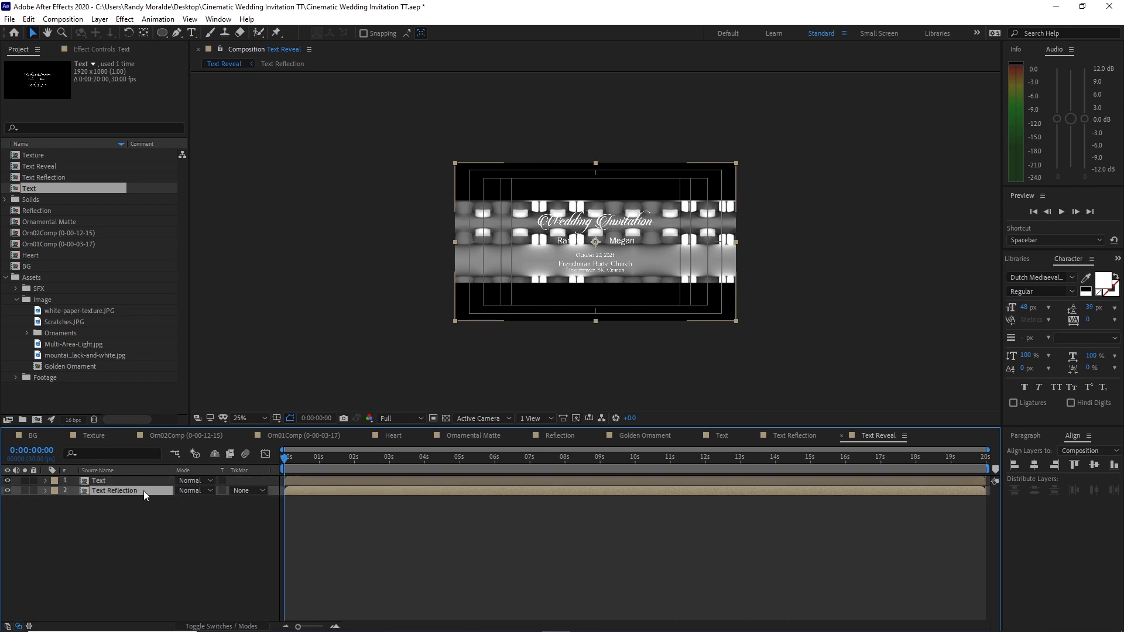
click(265, 491)
click(269, 519)
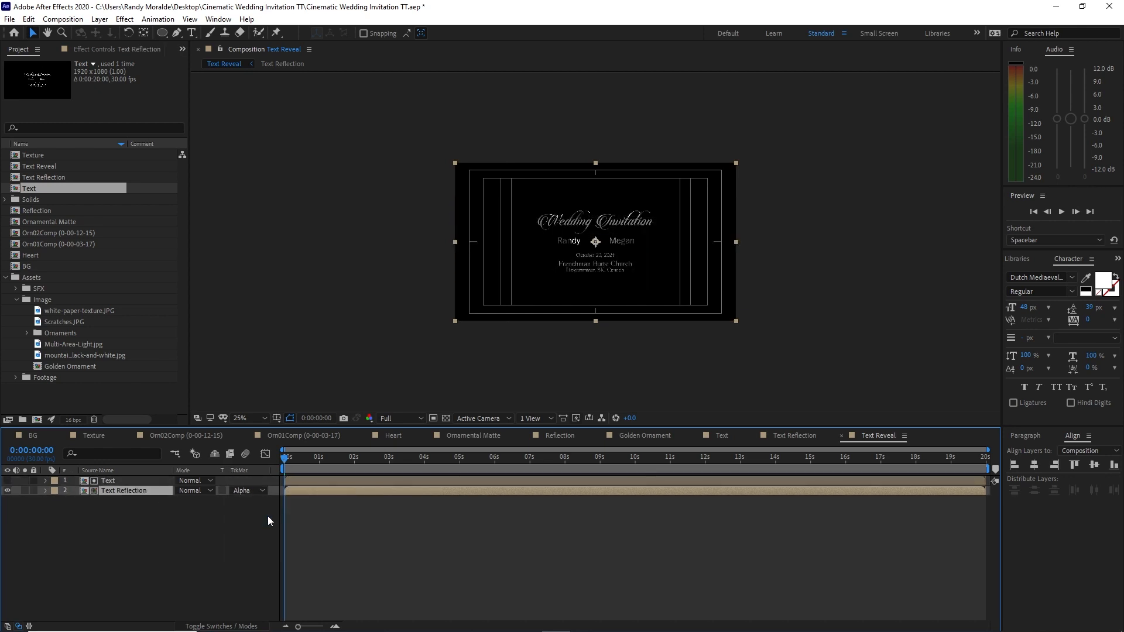
- Apply the CC Glass and CC Blobbylize effects to the Text Reflection layer
click(126, 20)
mouse_move(269, 324)
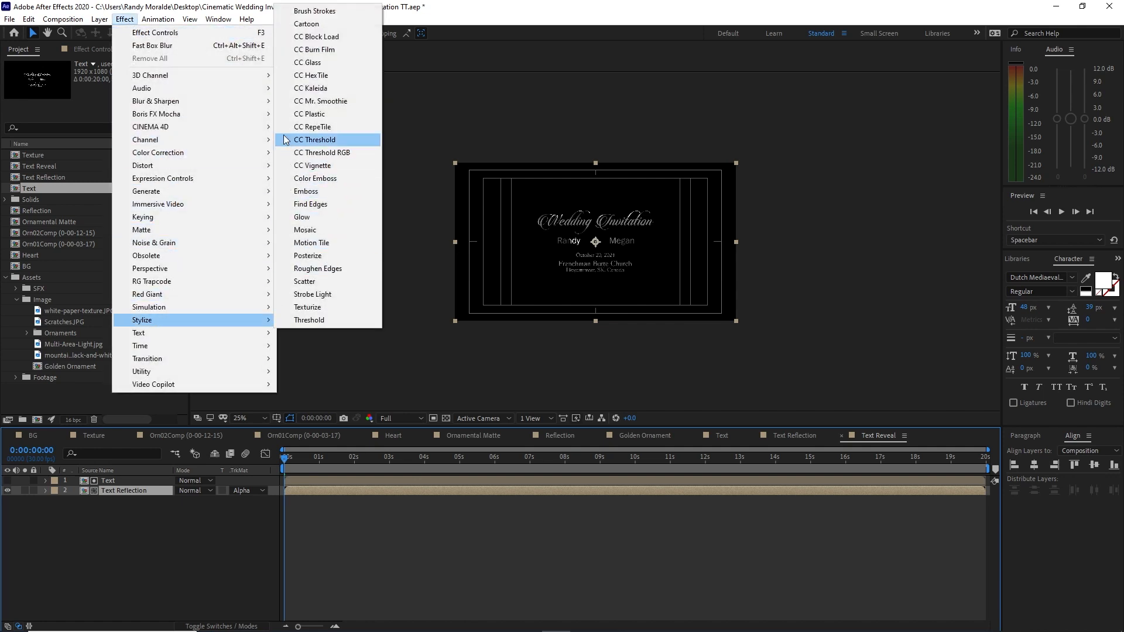
click(308, 62)
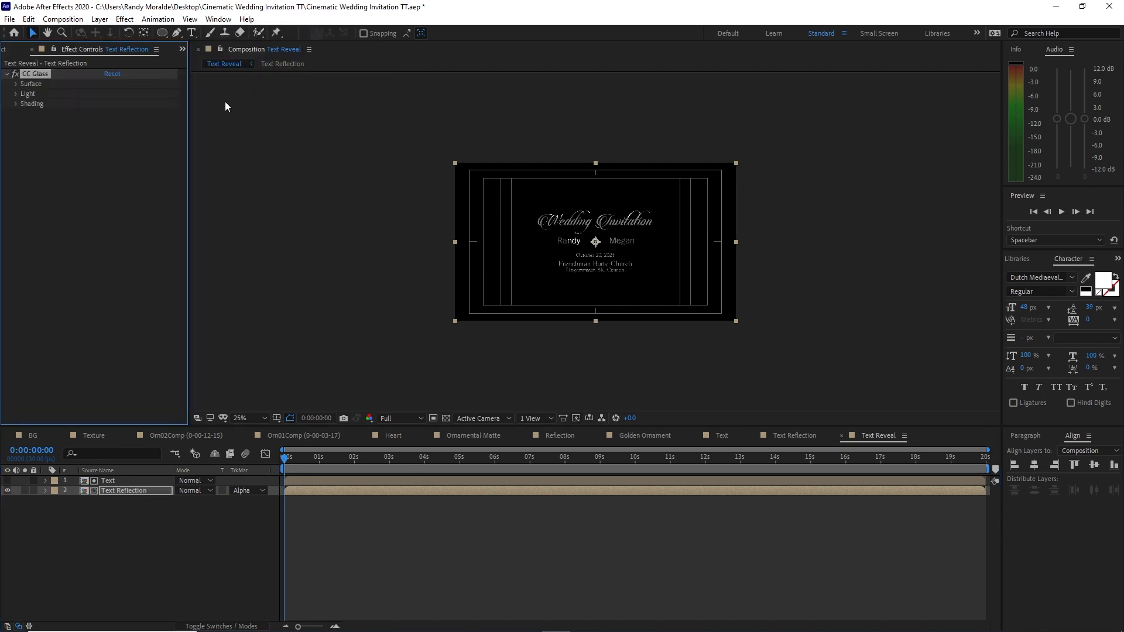
click(125, 19)
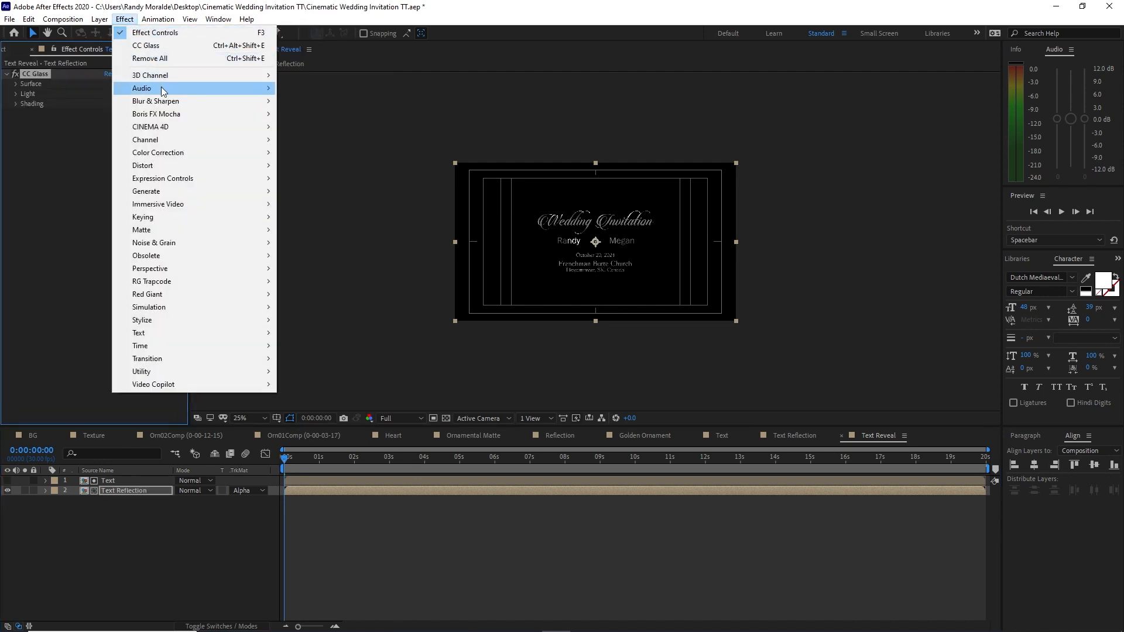
mouse_move(253, 167)
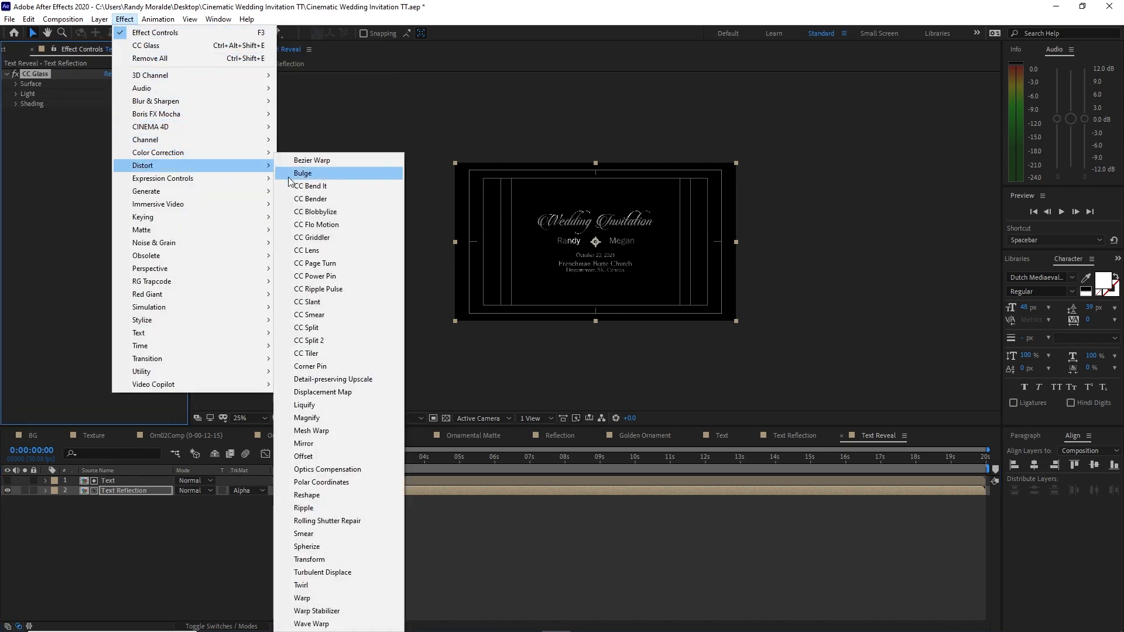
click(314, 211)
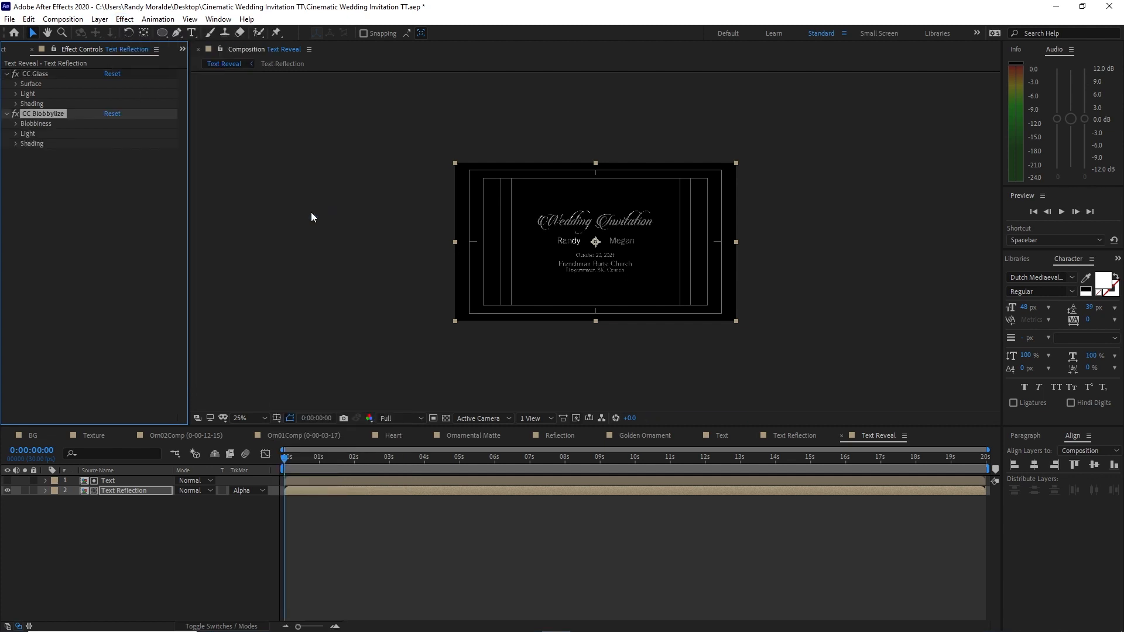
- Set the CC Glass surface to use Text as Bump Map, with Softness 10, Height -5 and Displacement -10
click(15, 84)
click(122, 95)
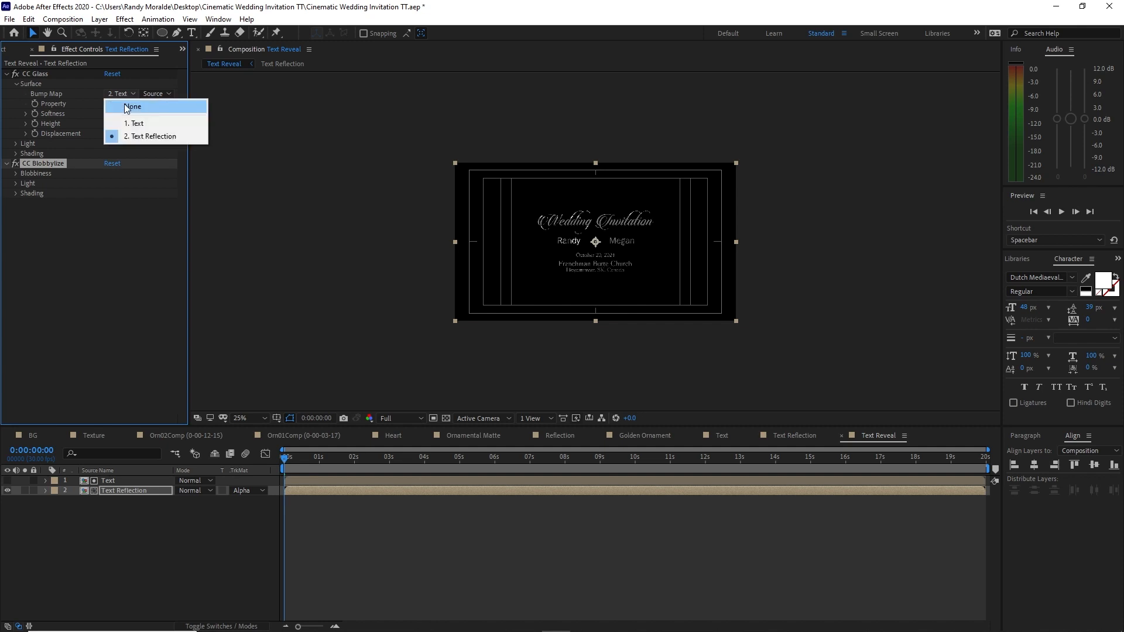
click(137, 123)
click(111, 115)
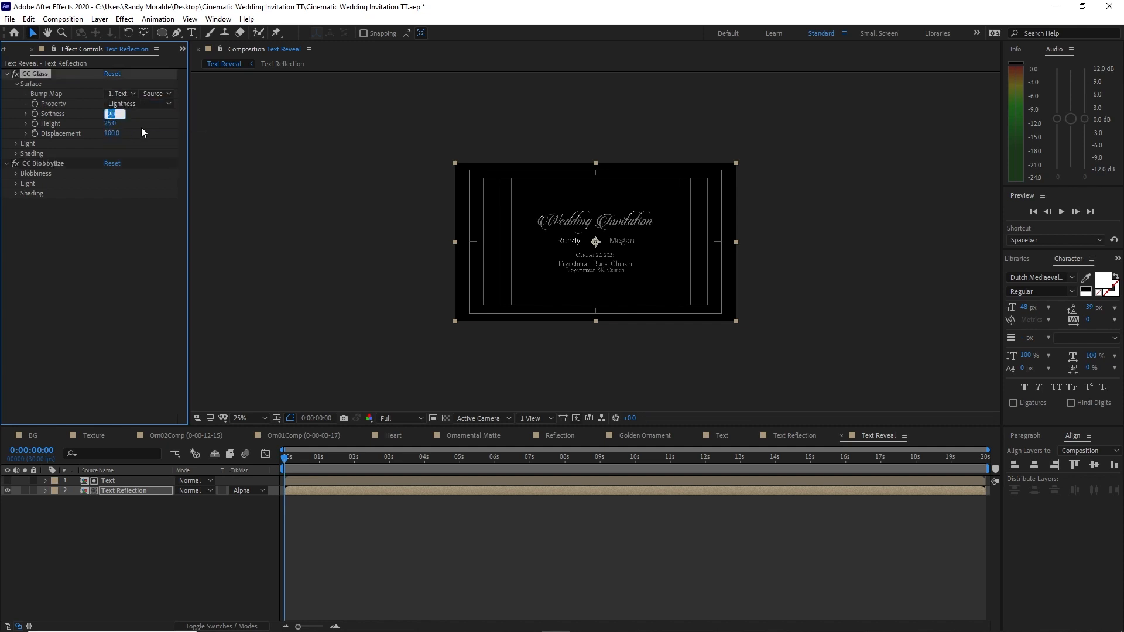
text(10)
key(Tab)
text(-)
click(112, 133)
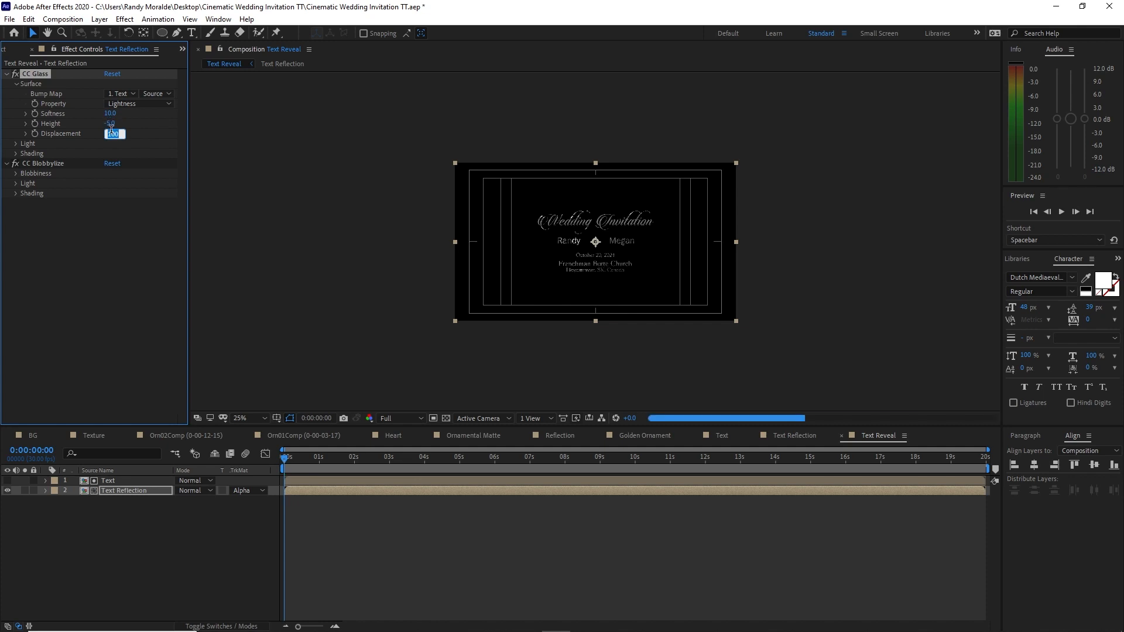
text(-)
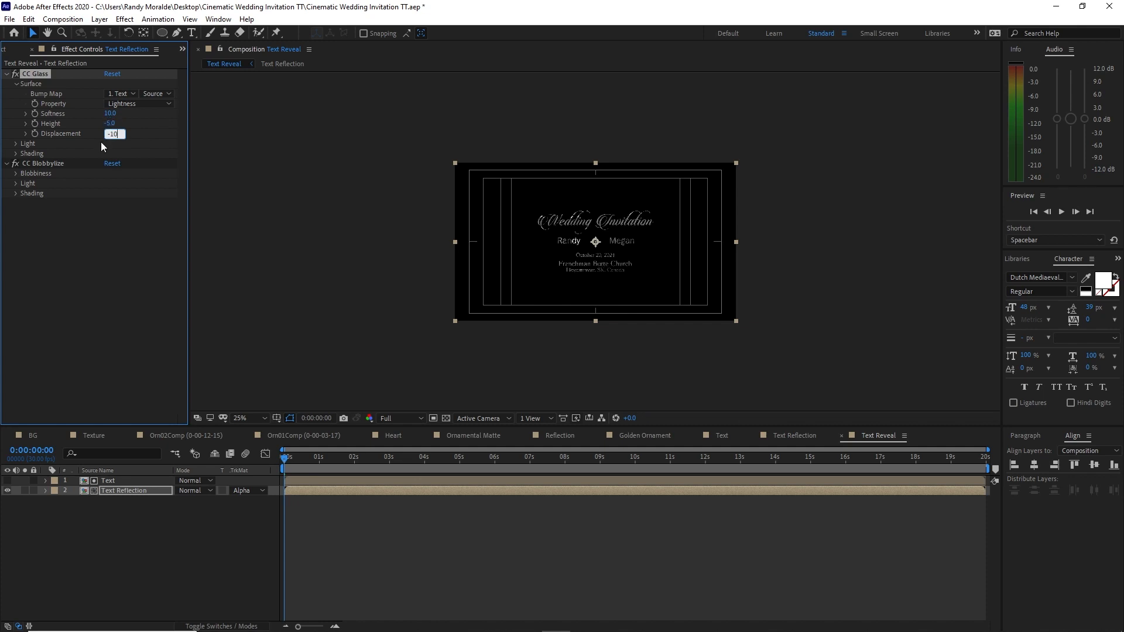
text(10)
- Set the CC Blobbylize blobbiness to use Text as Blob Layer, with Softness 40 and Cut Away 1
click(19, 172)
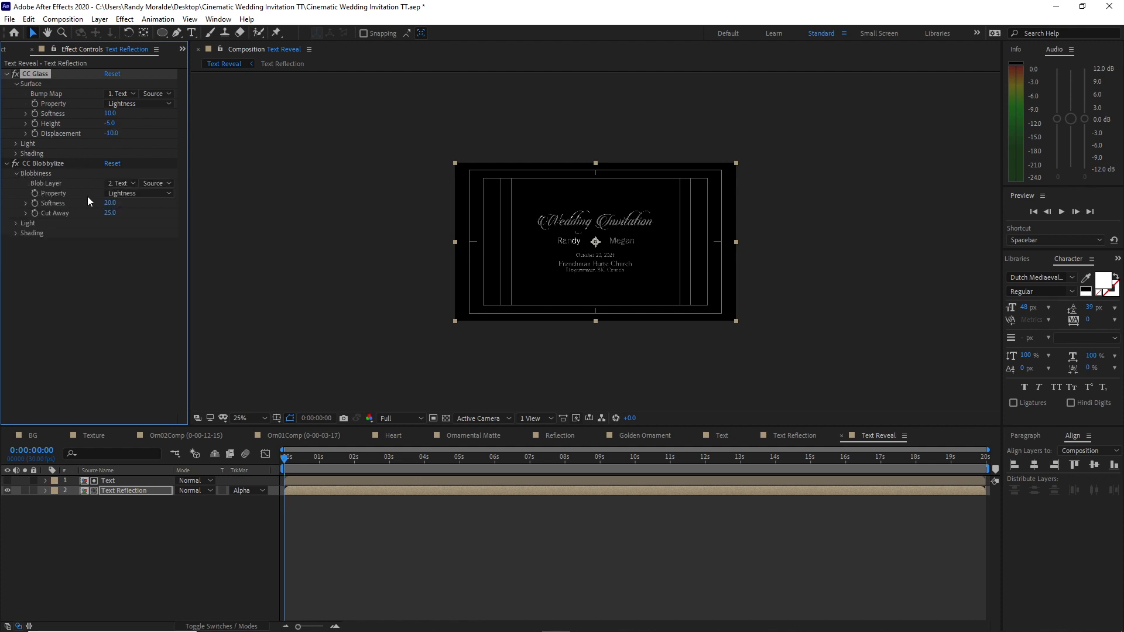
click(122, 184)
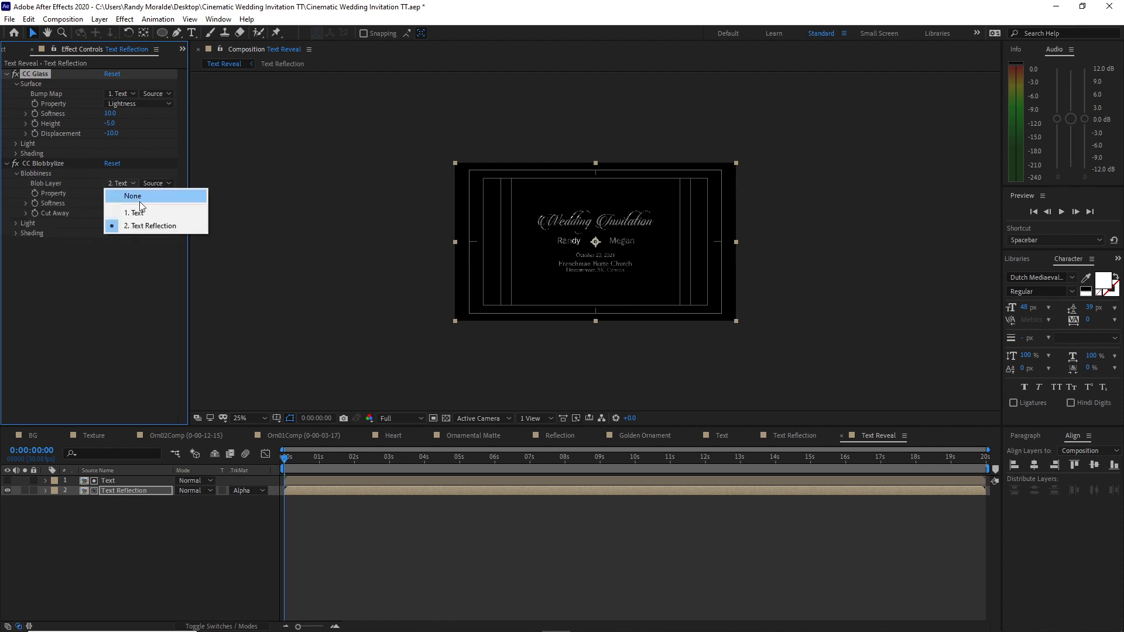
click(136, 212)
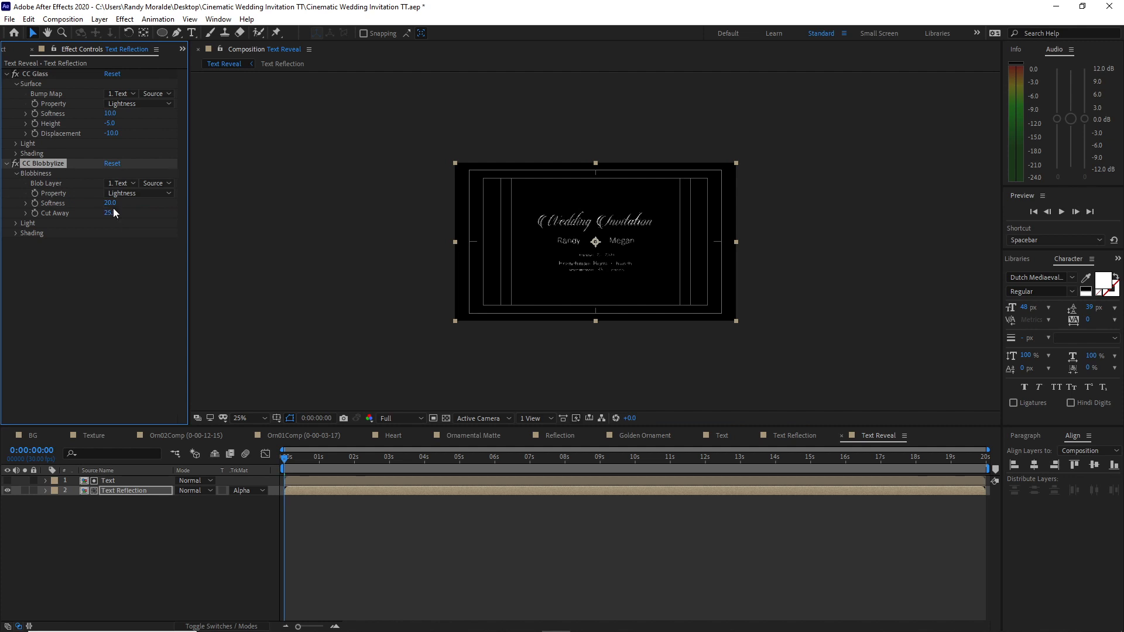
click(111, 203)
text(40)
key(Tab)
text(1)
click(94, 281)
- Add an adjustment layer and place it above the Text layer
click(98, 19)
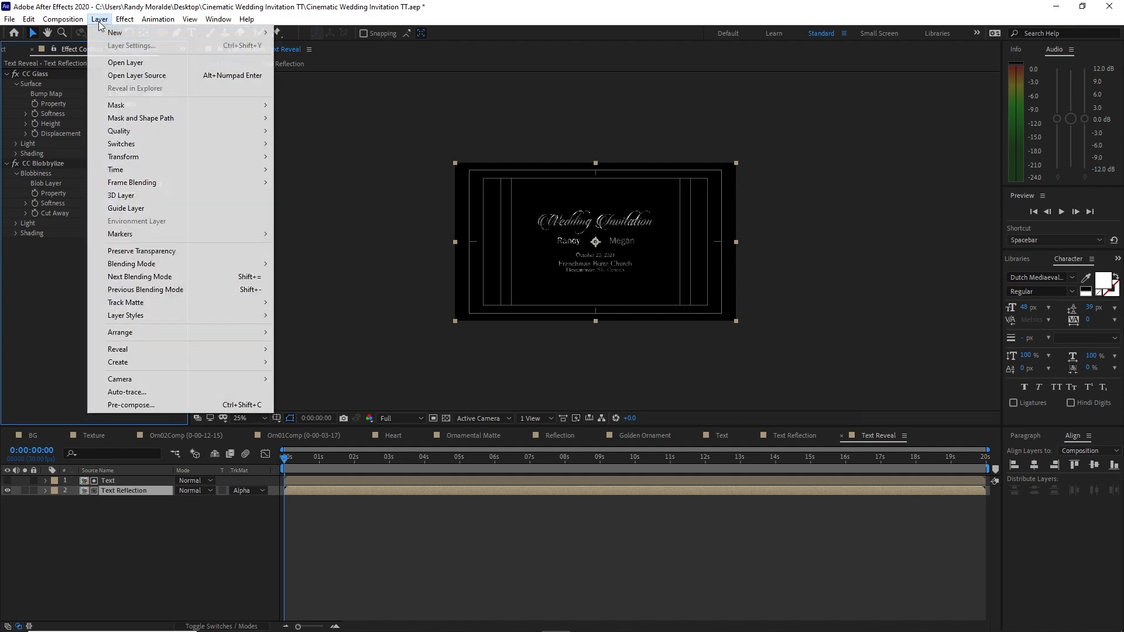
mouse_move(192, 32)
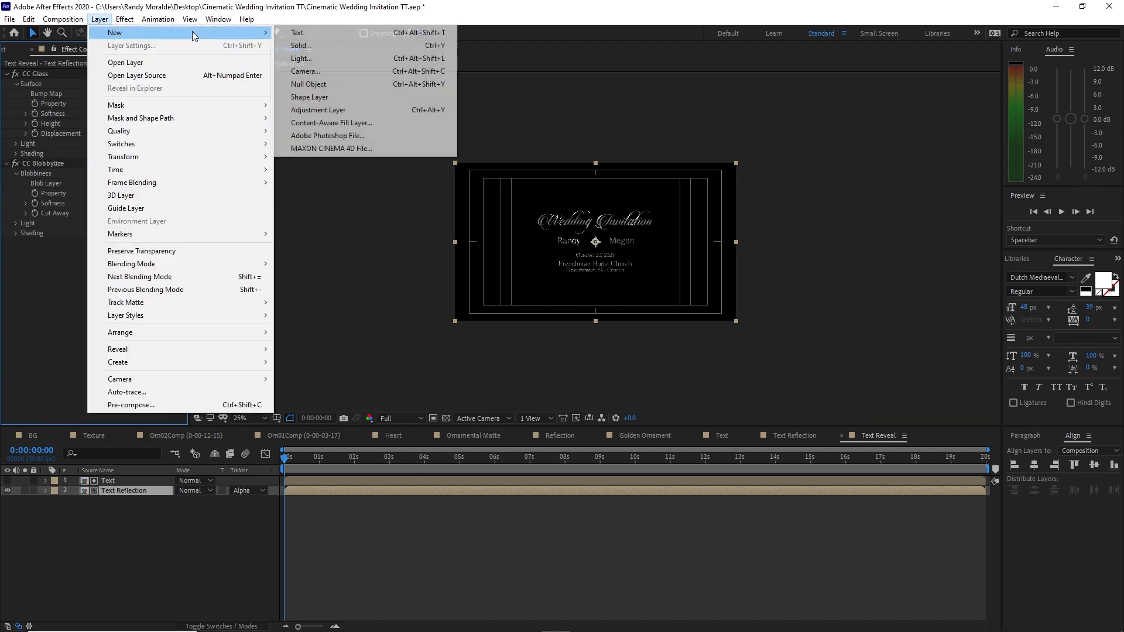
click(305, 111)
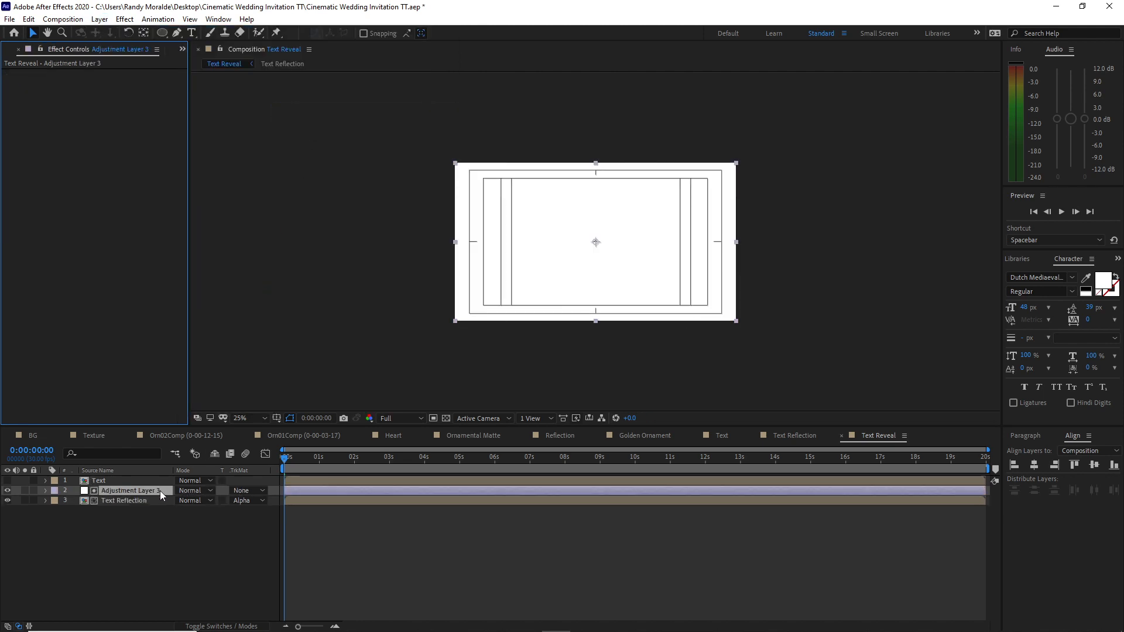
mouse_move(160, 491)
mouse_down()
mouse_move(168, 494)
mouse_move(167, 481)
mouse_up()
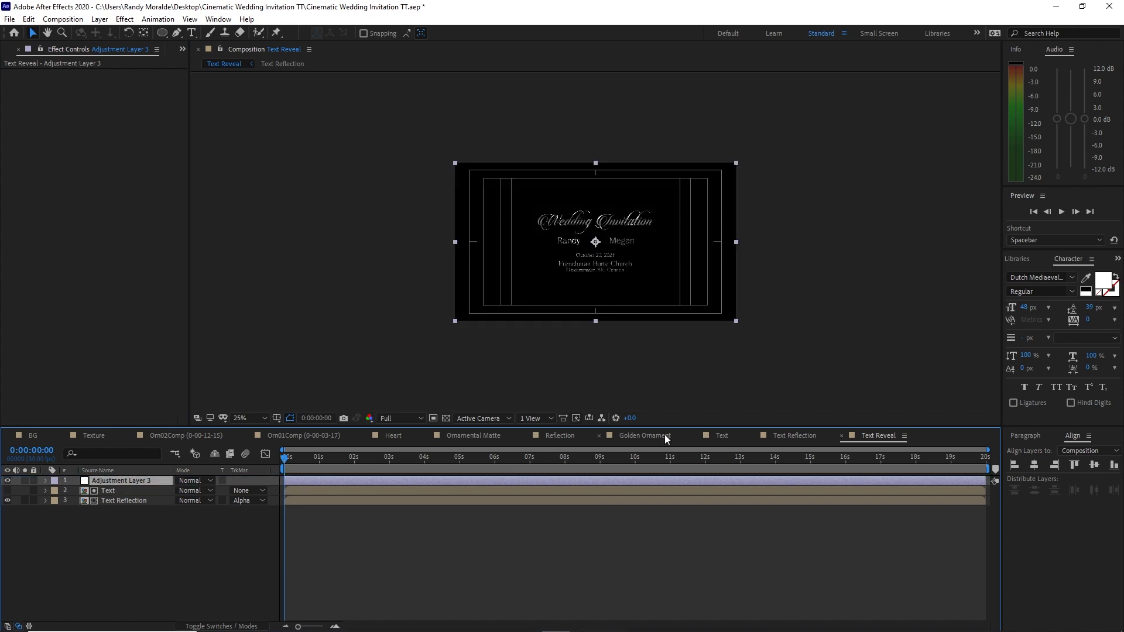
- Copy the Curves effect from Adjustment Layer 1 in the Golden Ornament composition onto Adjustment Layer 3 in Text Reveal
click(665, 434)
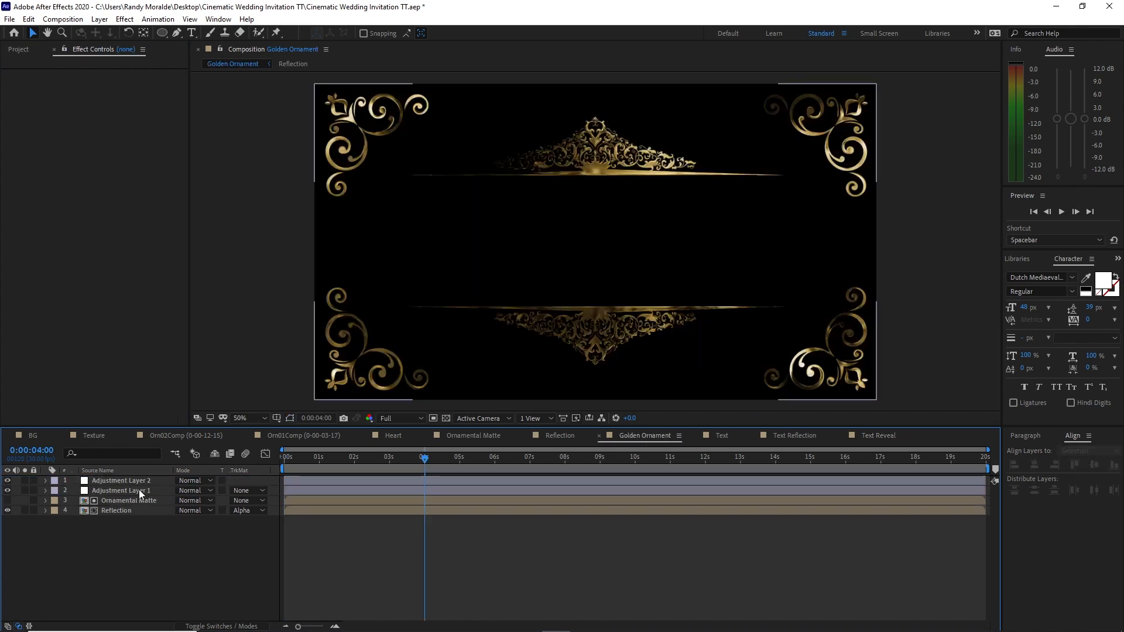
click(138, 490)
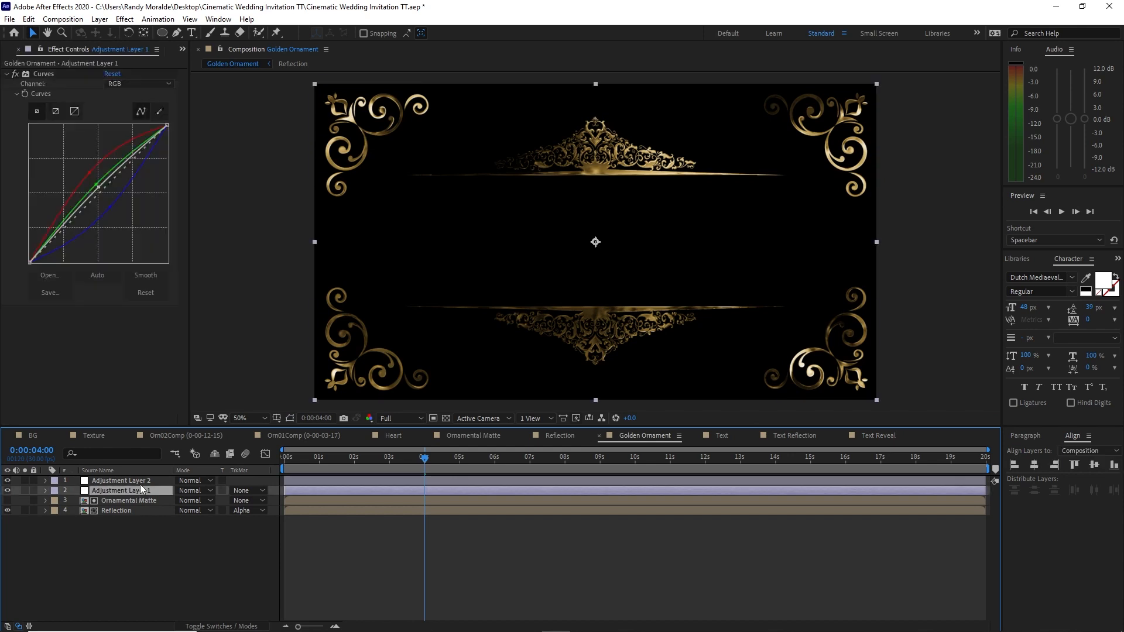
click(44, 74)
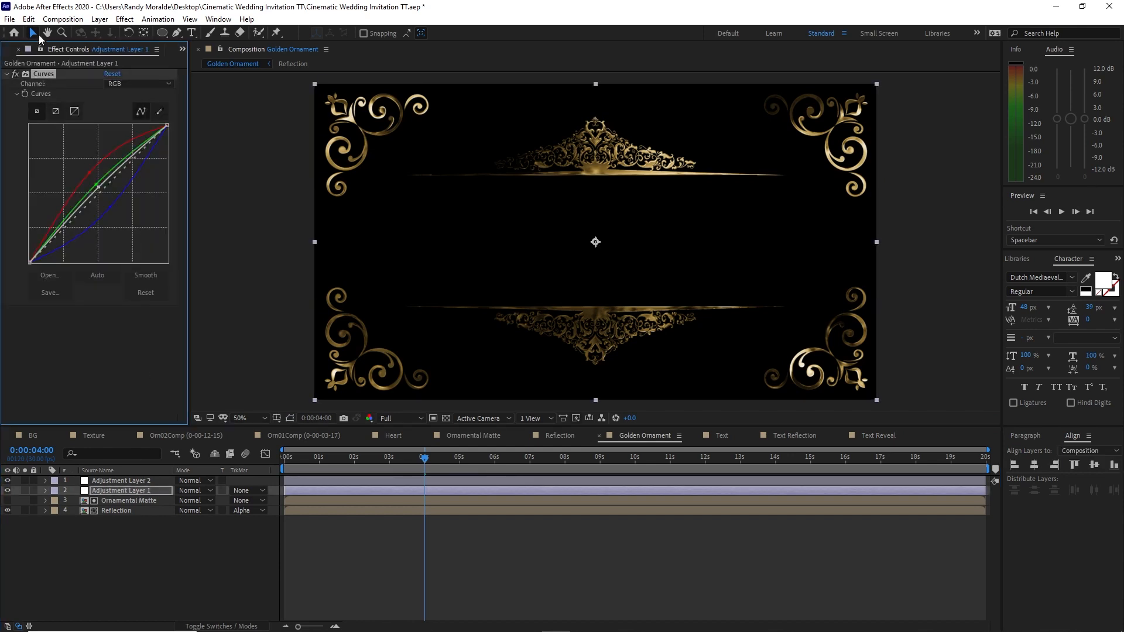
click(34, 20)
click(44, 88)
click(867, 437)
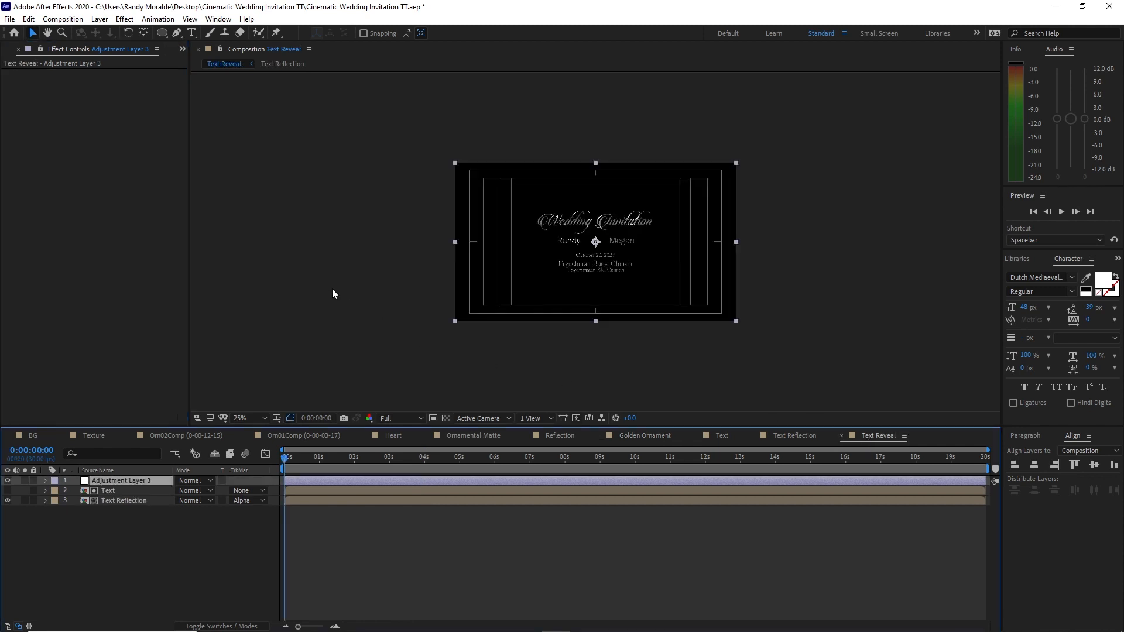
click(28, 19)
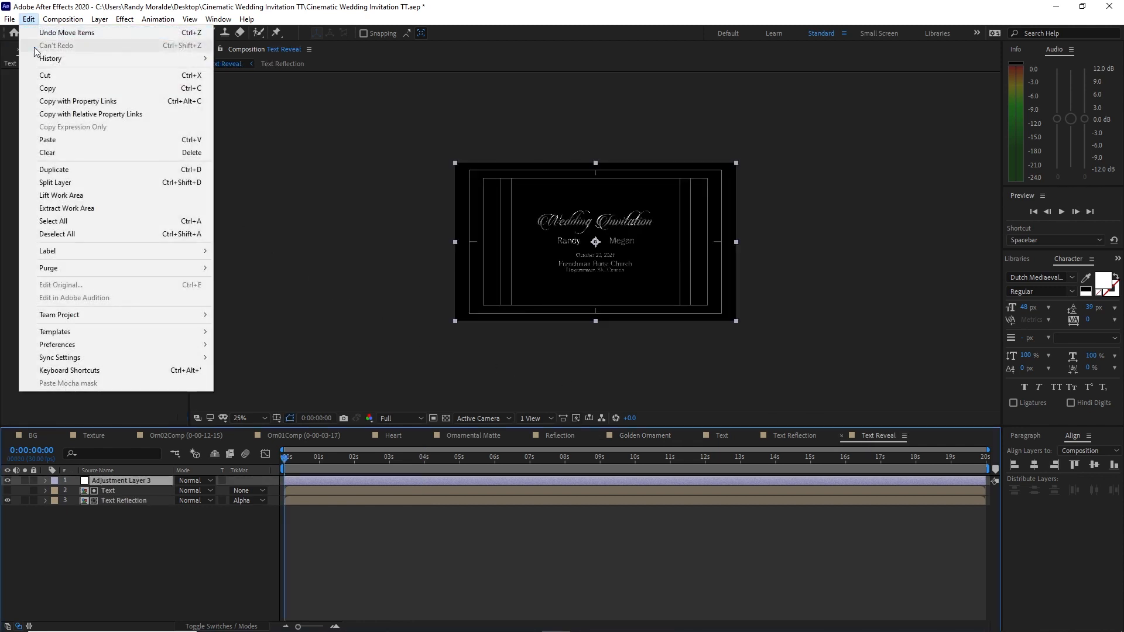
click(50, 141)
key(period)
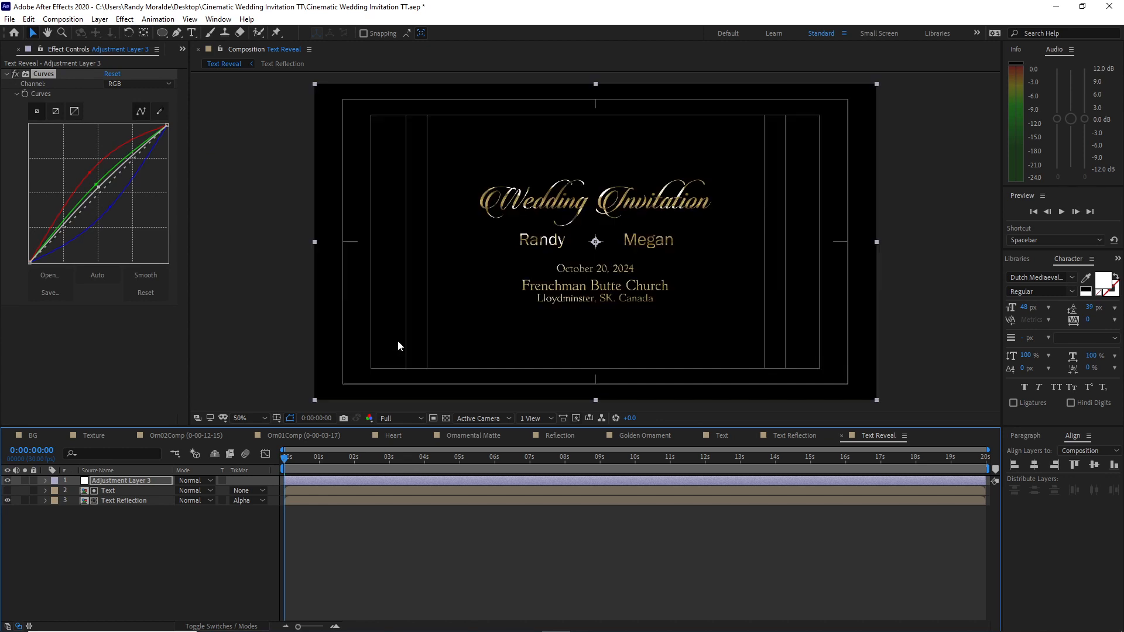
- Add another adjustment layer on top and apply Fast Box Blur to it with a Blur Radius of 1
click(507, 457)
click(100, 19)
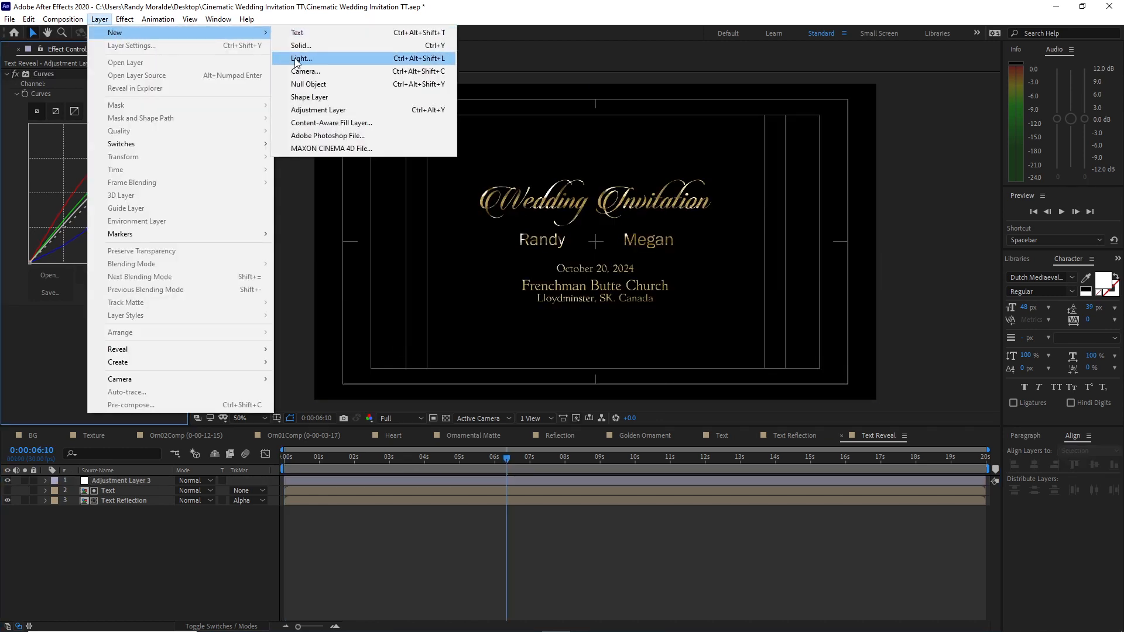
click(310, 117)
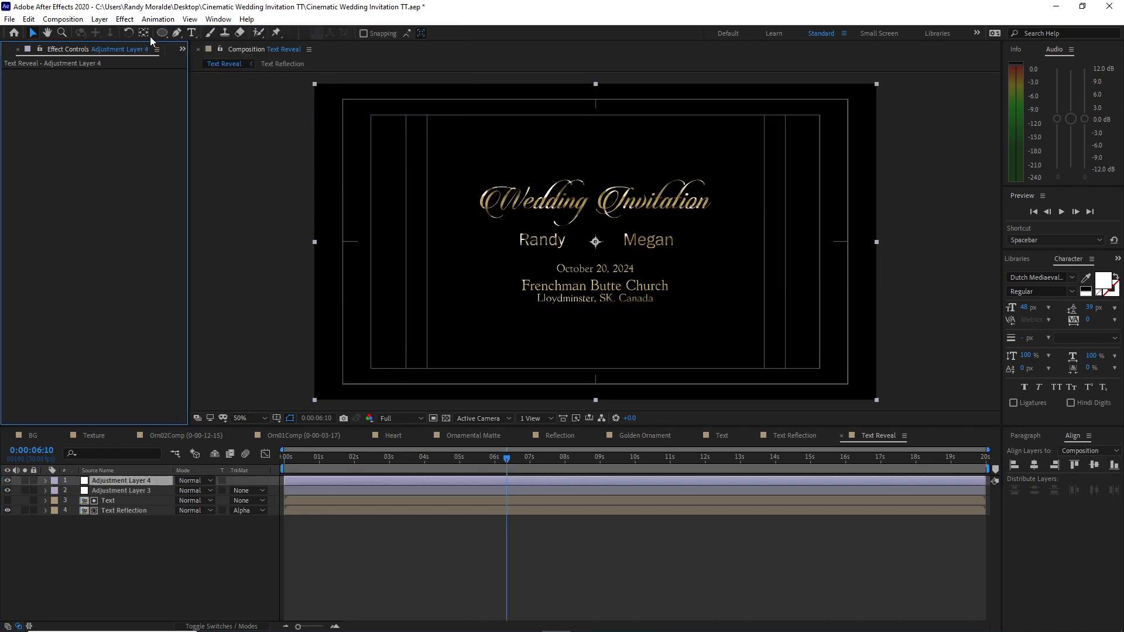
click(125, 20)
mouse_move(157, 101)
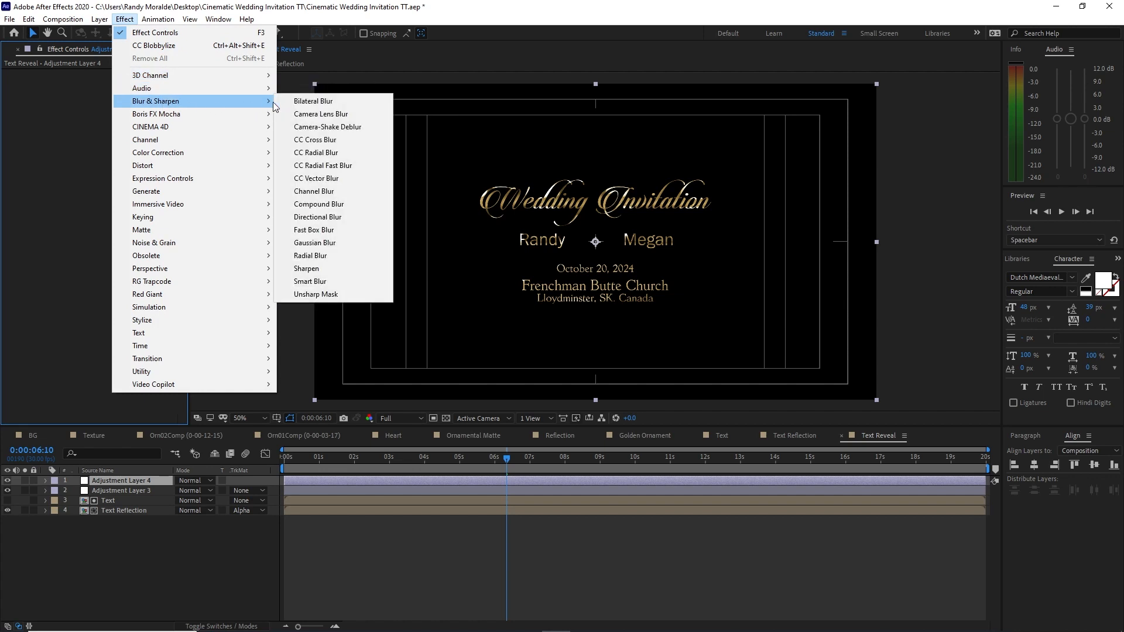
click(303, 232)
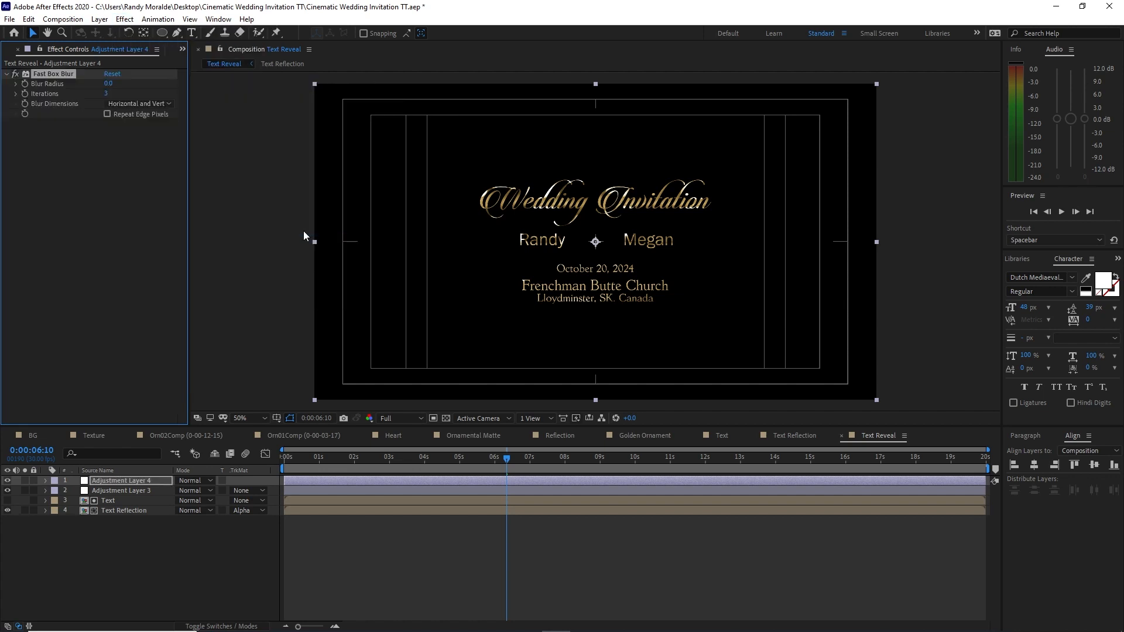
click(109, 84)
text(1)
key(Return)
- Create a new black solid layer (000000) at composition size on top of the Text Reveal layers
click(99, 19)
mouse_move(140, 39)
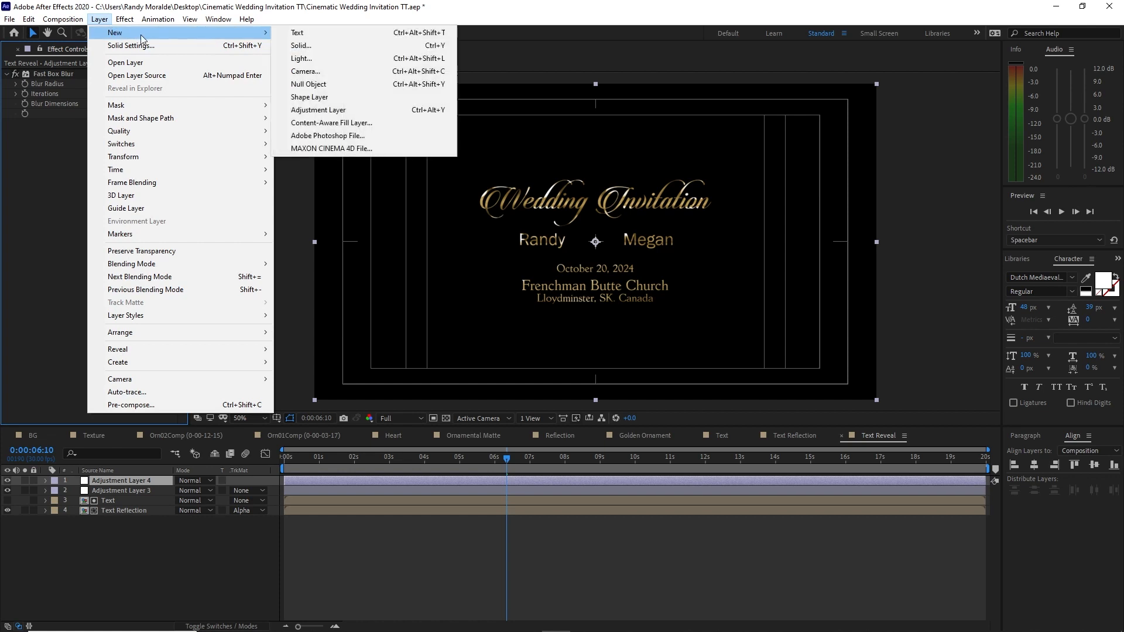
click(301, 45)
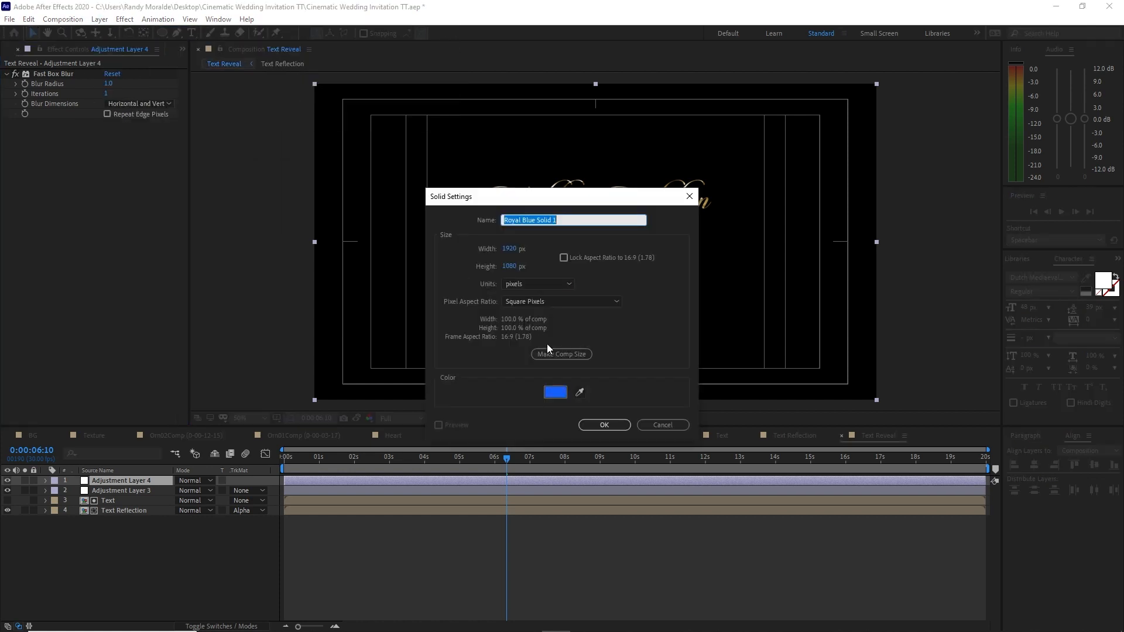
click(555, 392)
drag(314, 294, 263, 353)
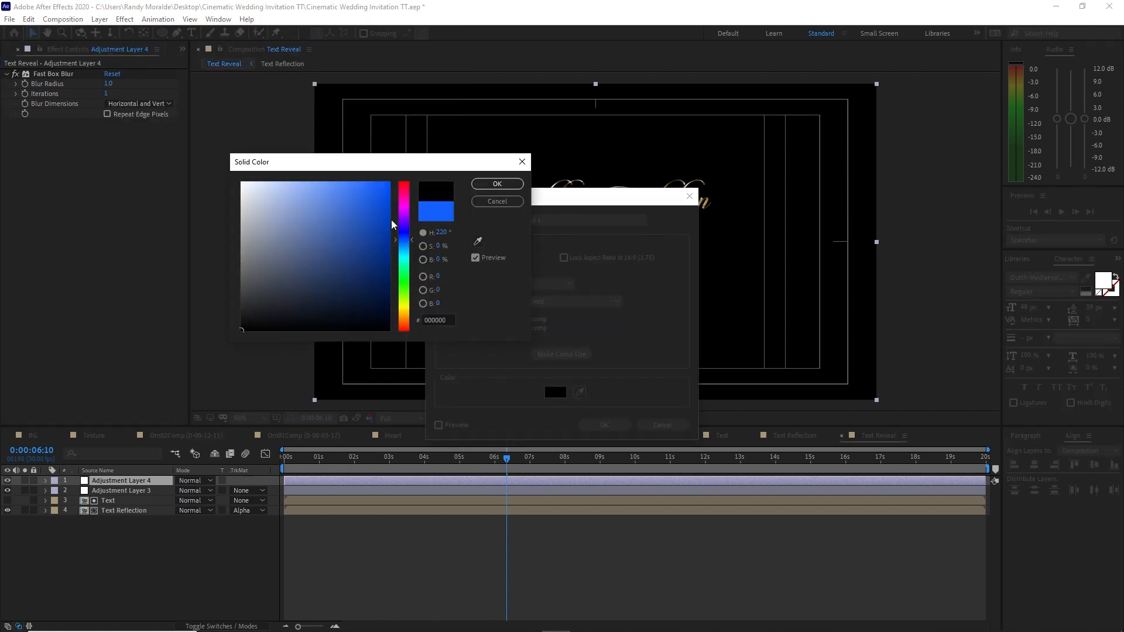
click(497, 184)
click(604, 425)
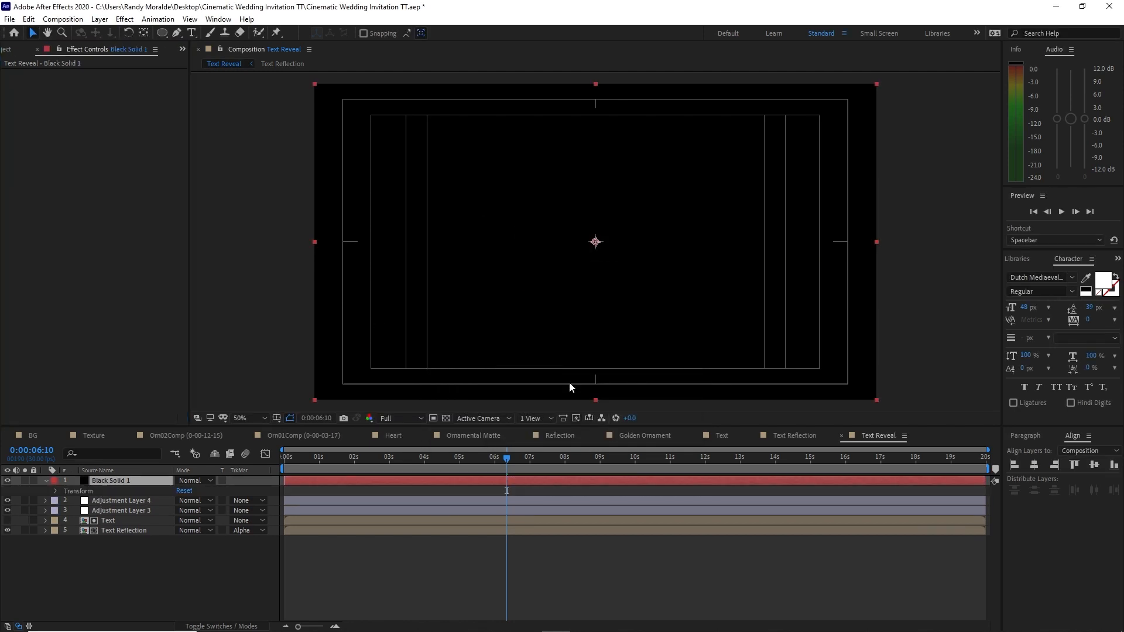
- Draw a small circular mask on the black solid between the two names and center it horizontally and vertically in the composition
click(162, 36)
drag(577, 229, 608, 260)
click(1035, 466)
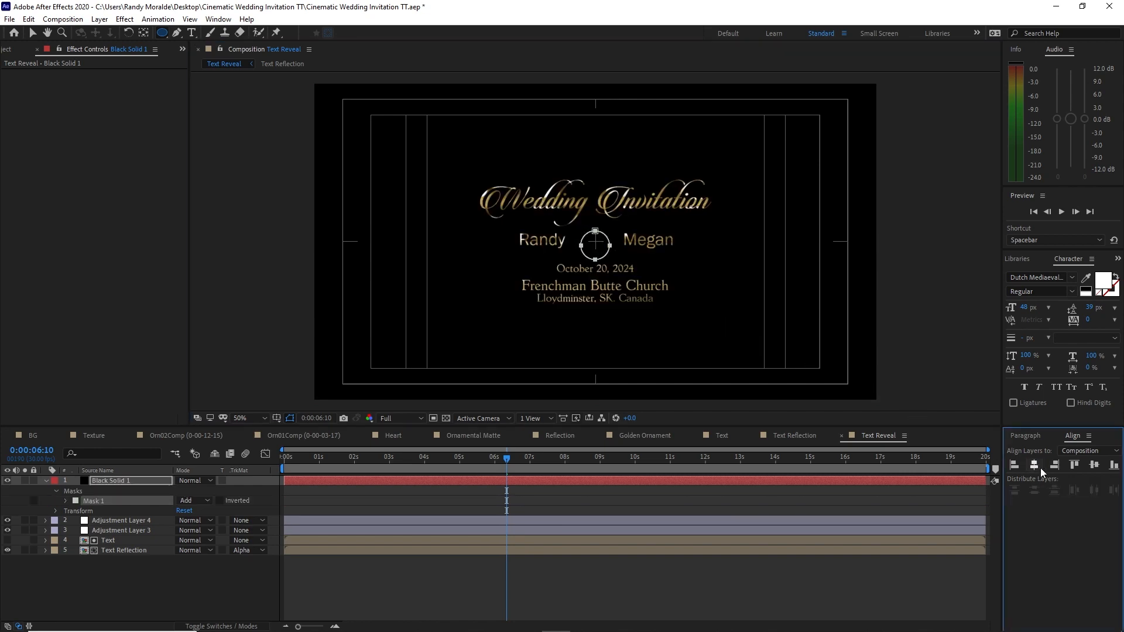
click(1094, 465)
- Keyframe the black solid's Mask Expansion from 0 pixels at 0:00:04:00 to 390 pixels at 0:00:07:00
click(67, 501)
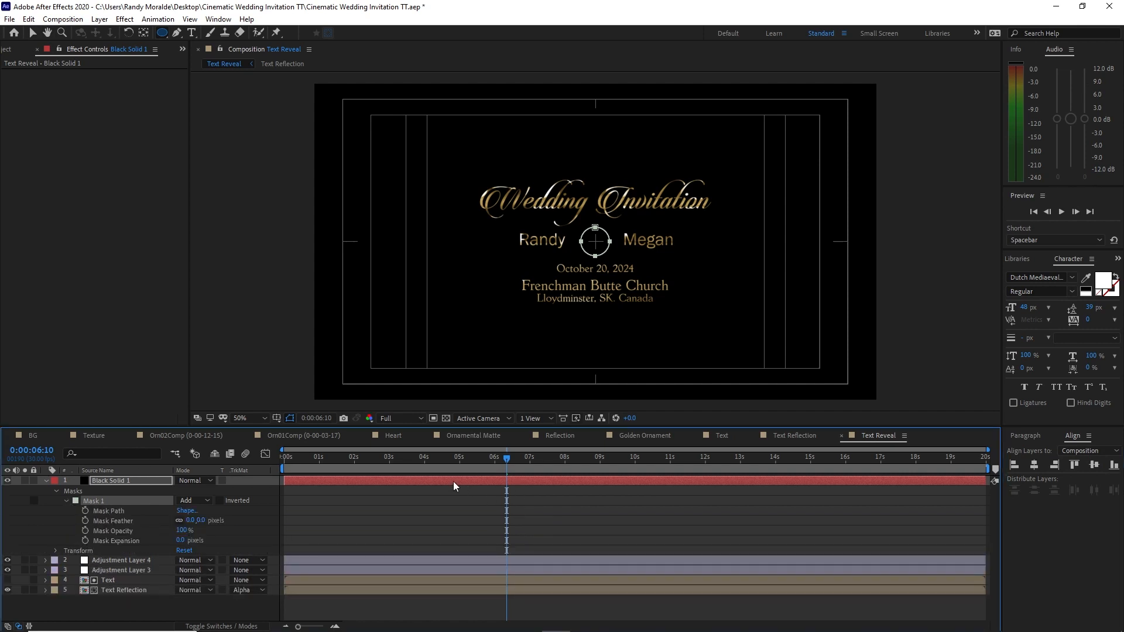
click(423, 461)
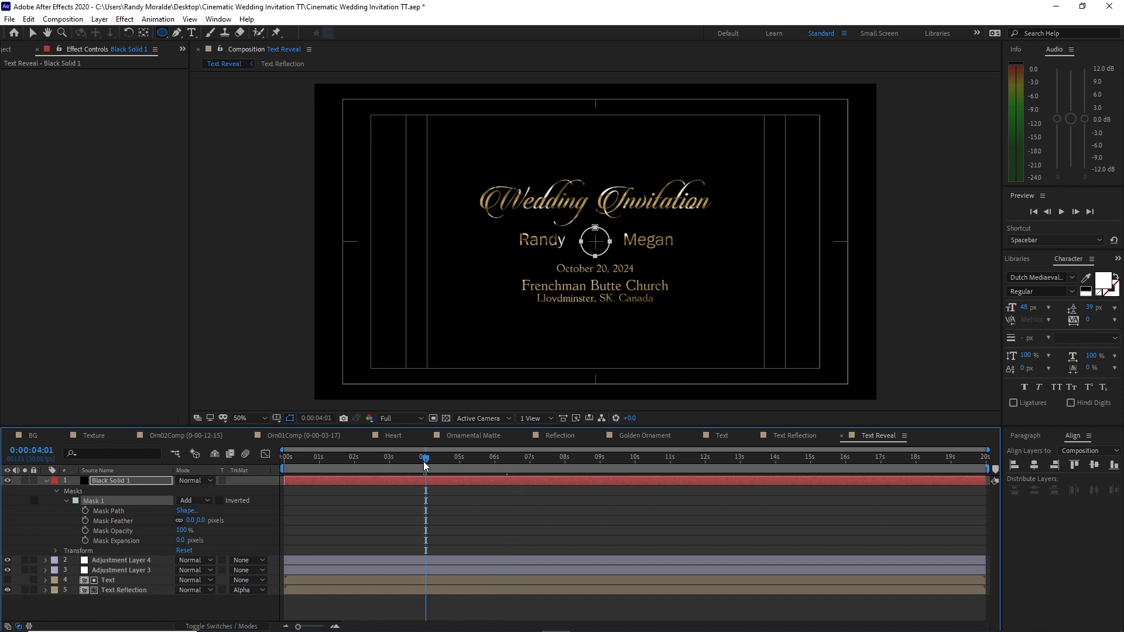
click(1046, 212)
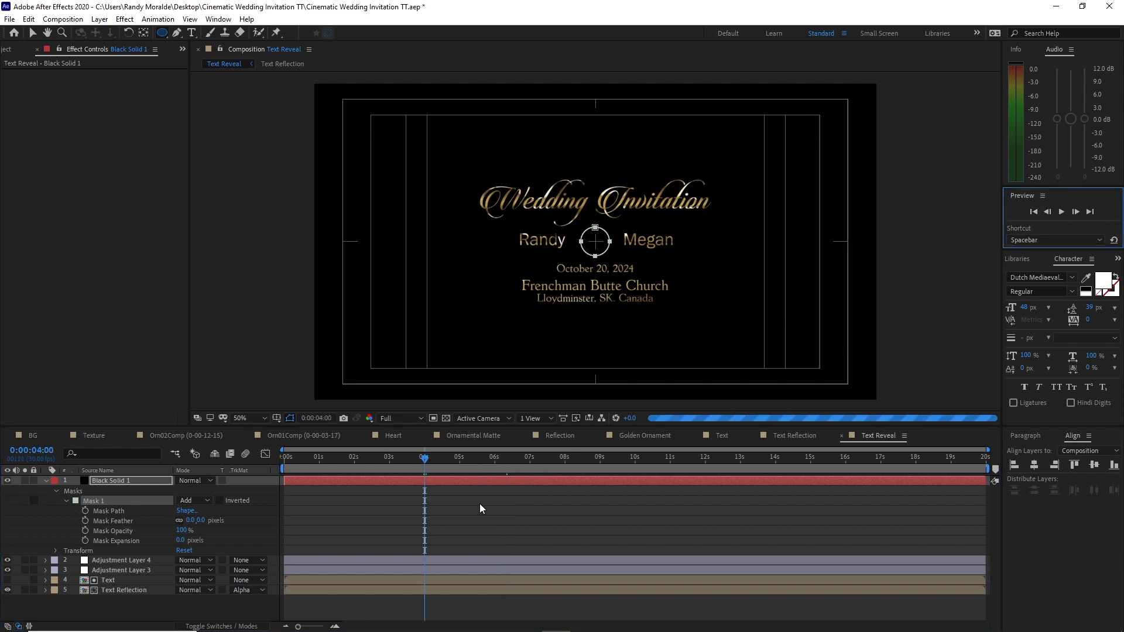
click(85, 540)
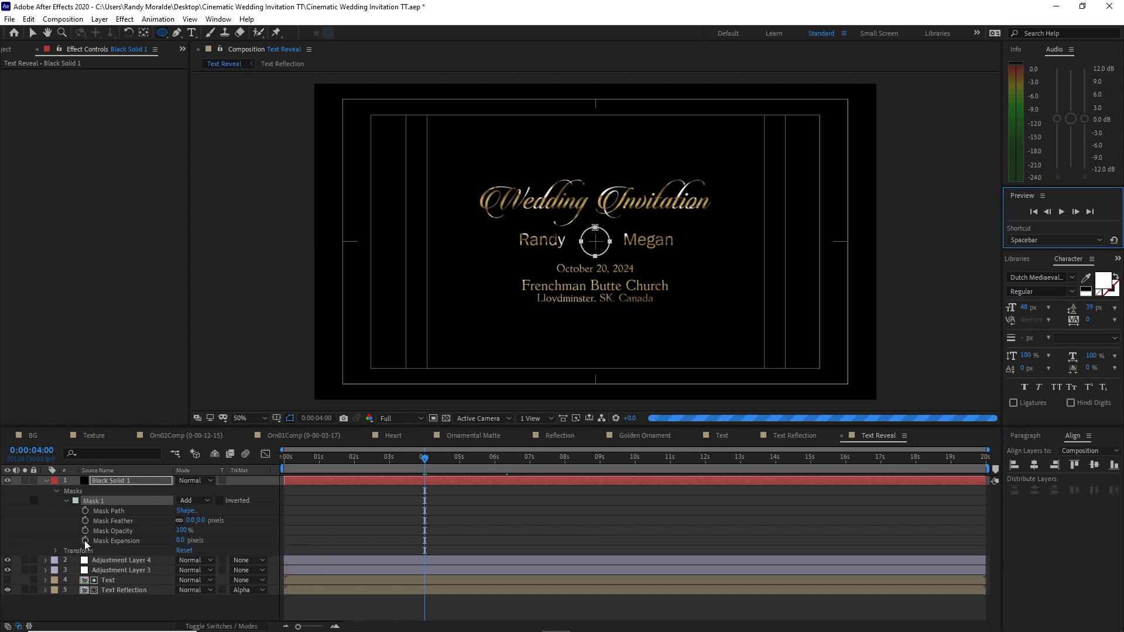
click(530, 461)
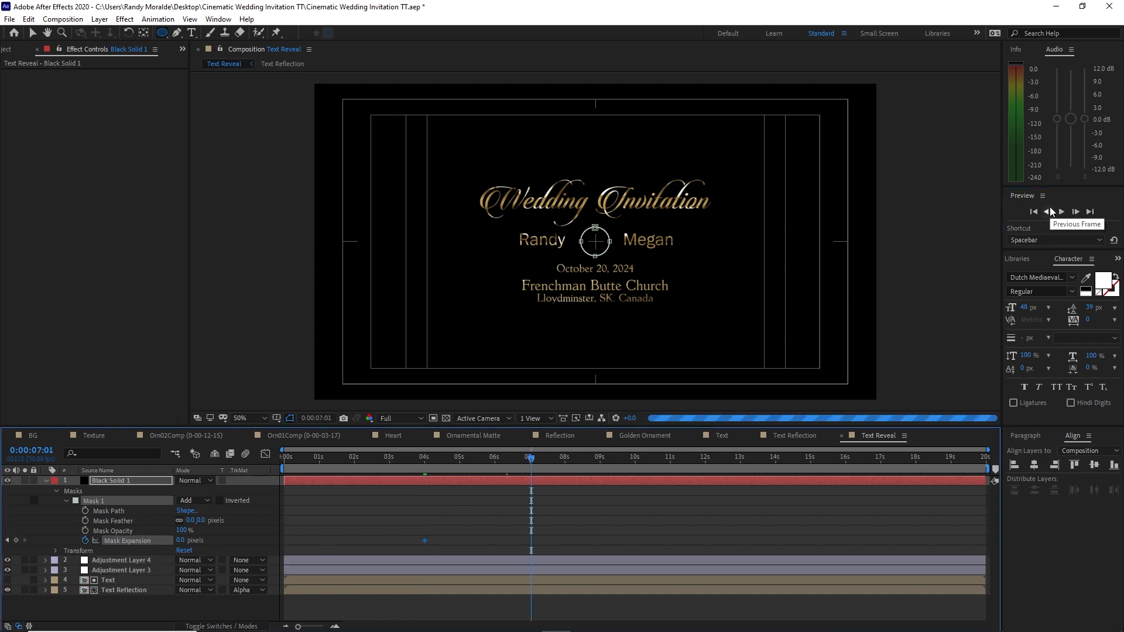
click(1049, 206)
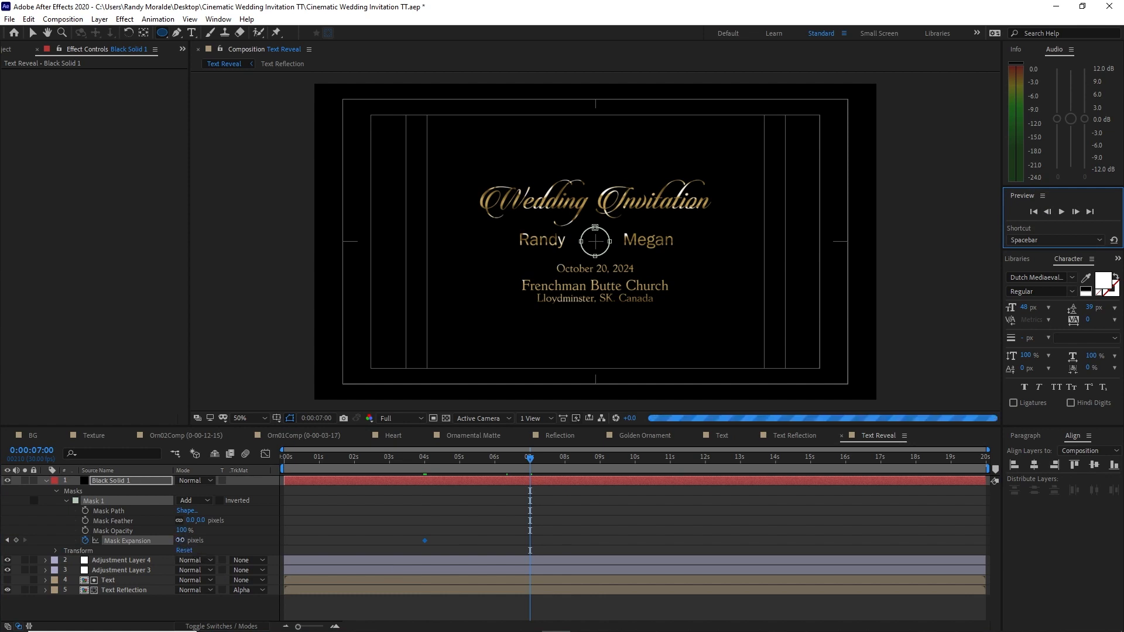
drag(180, 542, 419, 539)
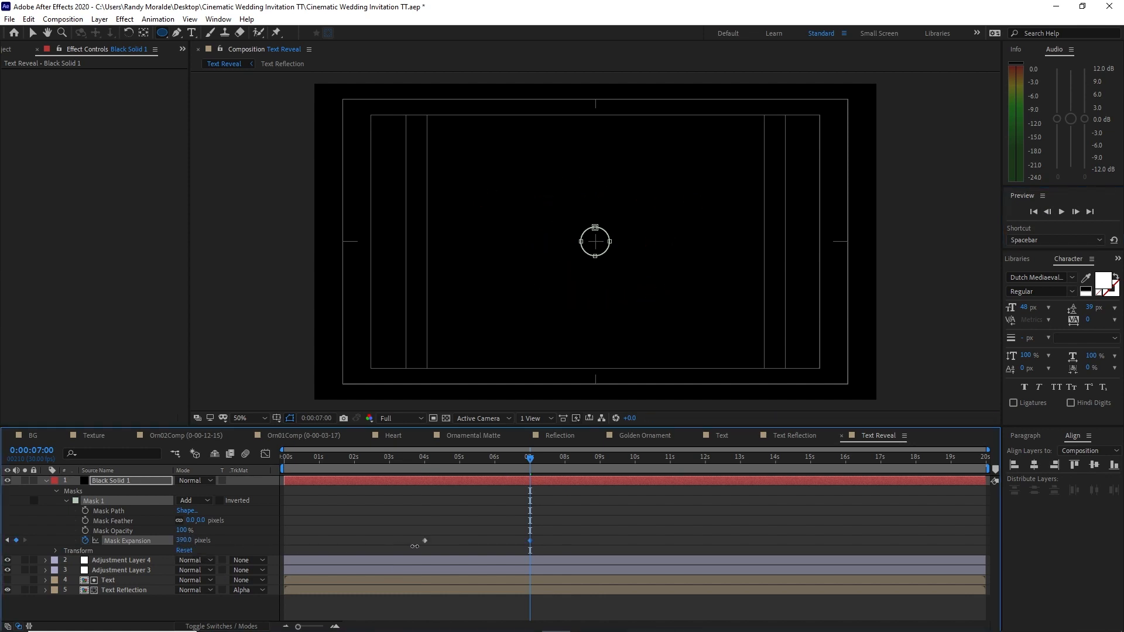
click(414, 546)
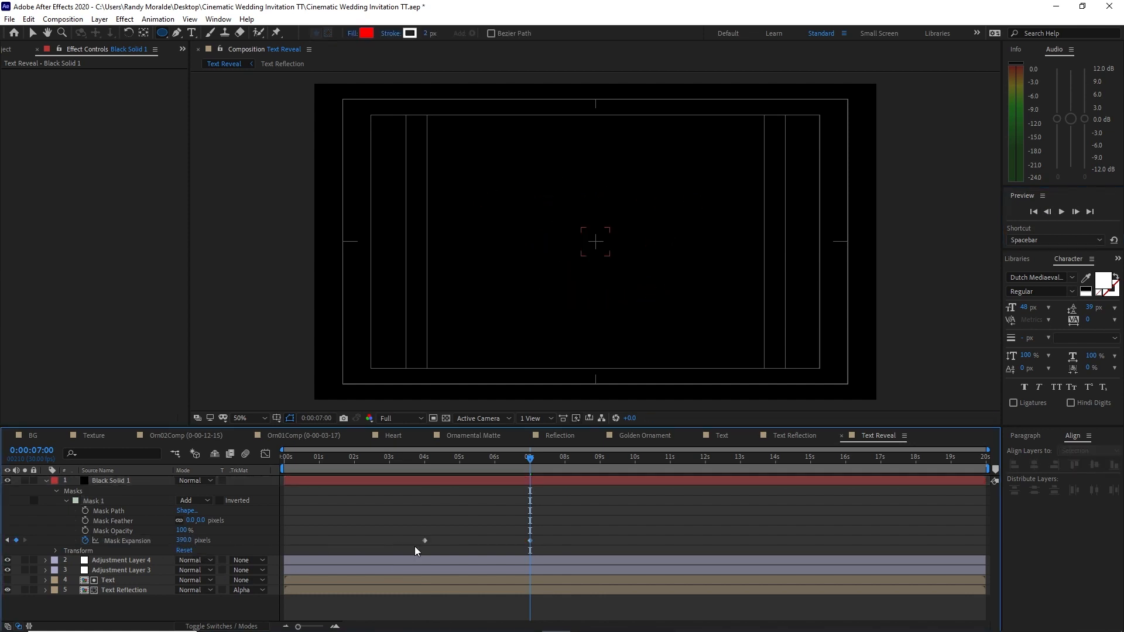
- Set Mask 1's feather to 60 pixels and its mode to Subtract
click(202, 520)
text(60)
click(192, 501)
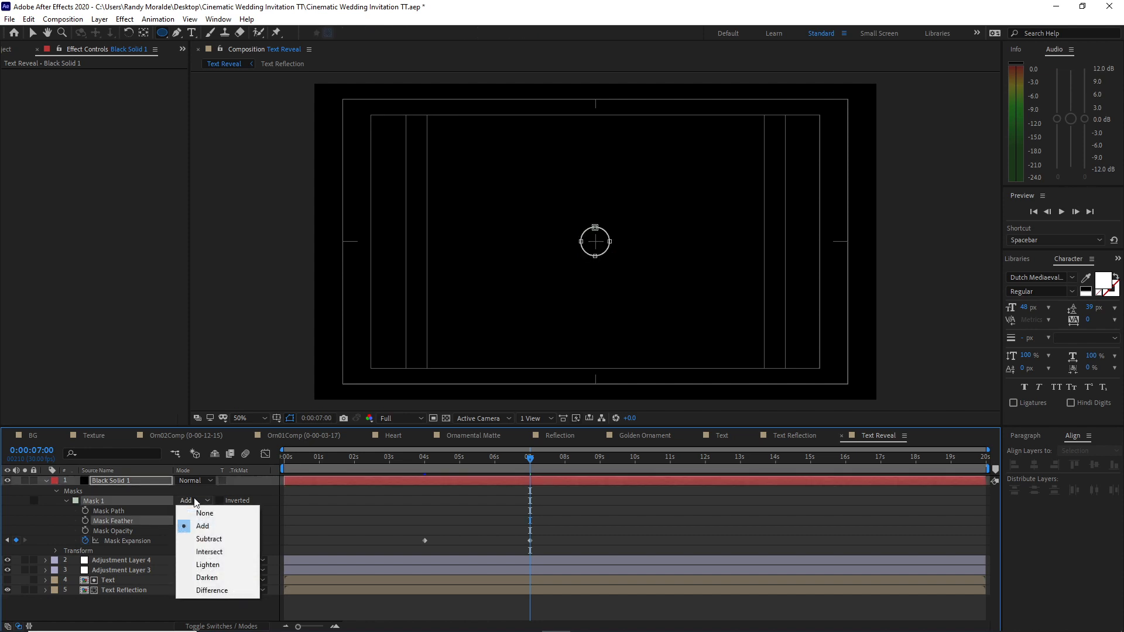
click(222, 539)
- Set the preview resolution to Quarter, scrub through the mask reveal from about 4 to 7.5 seconds, and collapse the solid's properties
drag(530, 460, 425, 472)
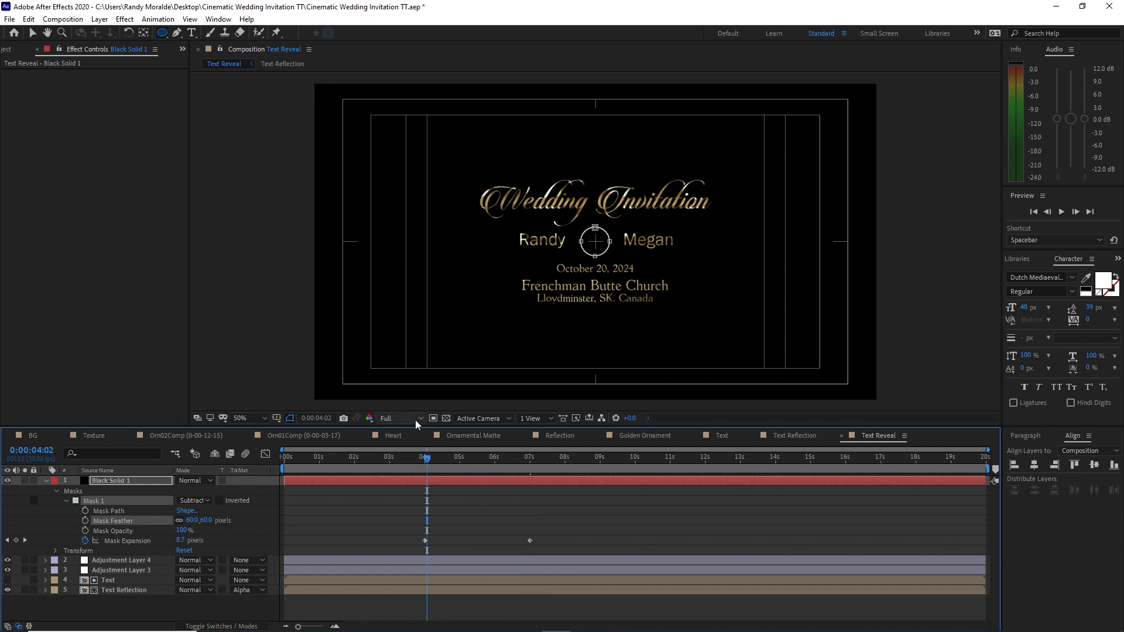
click(416, 418)
click(402, 484)
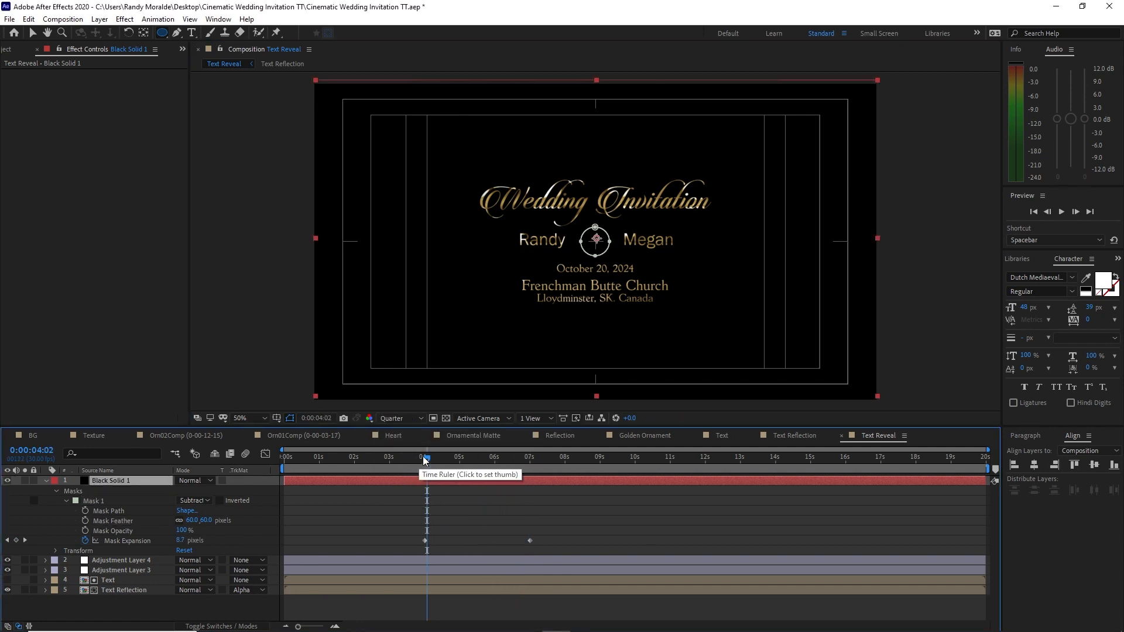
drag(428, 459, 548, 449)
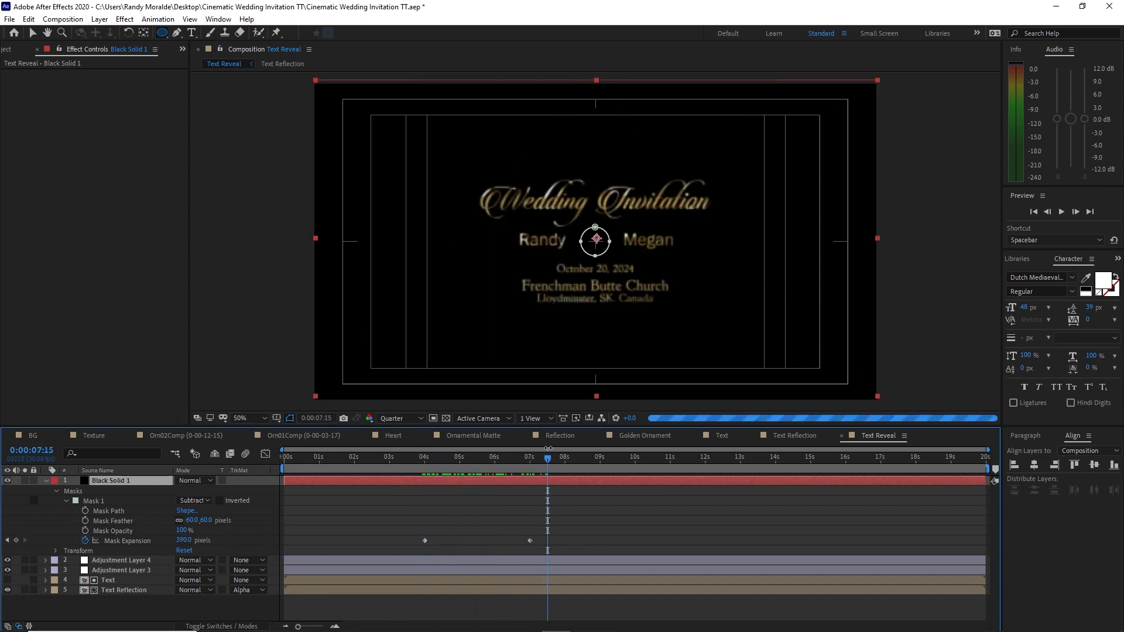
click(66, 500)
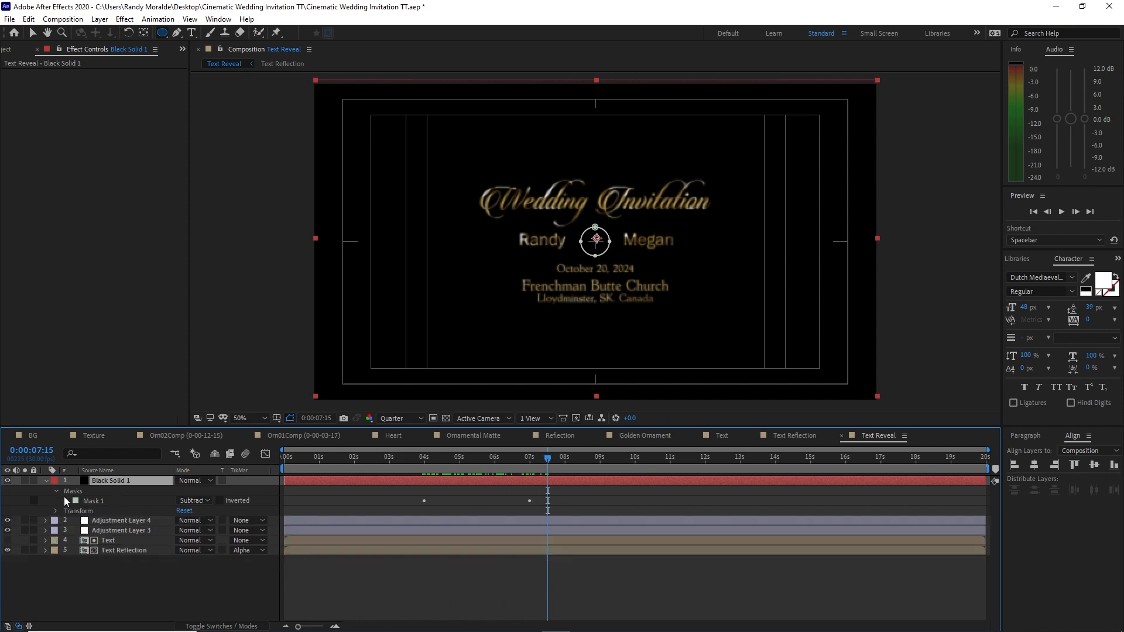
click(57, 491)
click(46, 480)
- Move the Heart timeline to the end of the open compositions and create a new composition named Heart Comp
click(393, 437)
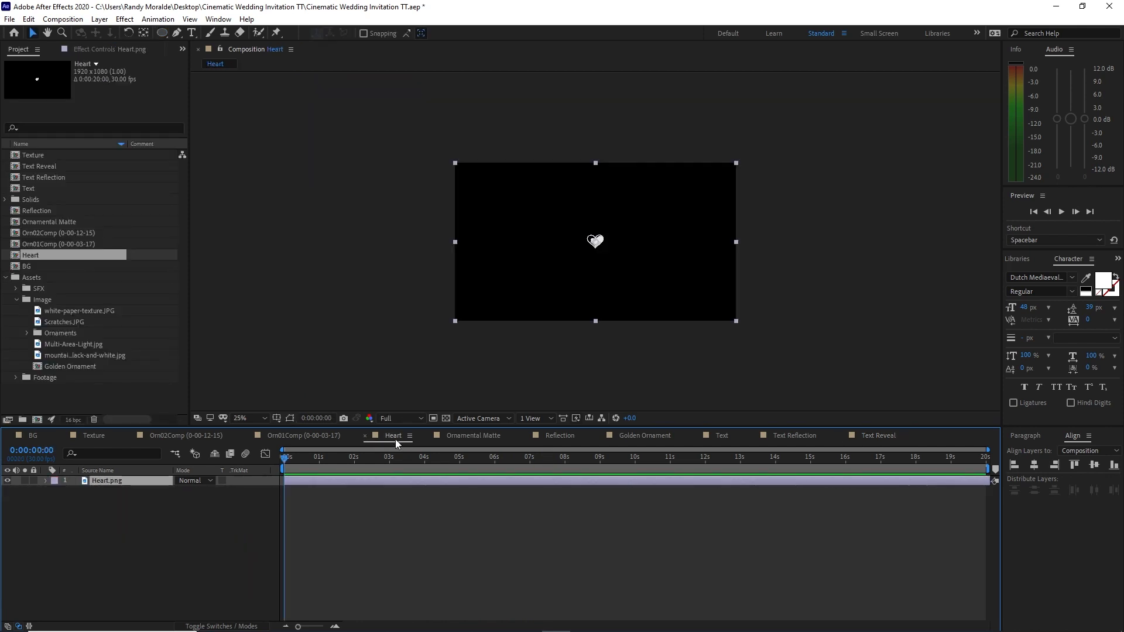
drag(395, 439, 898, 440)
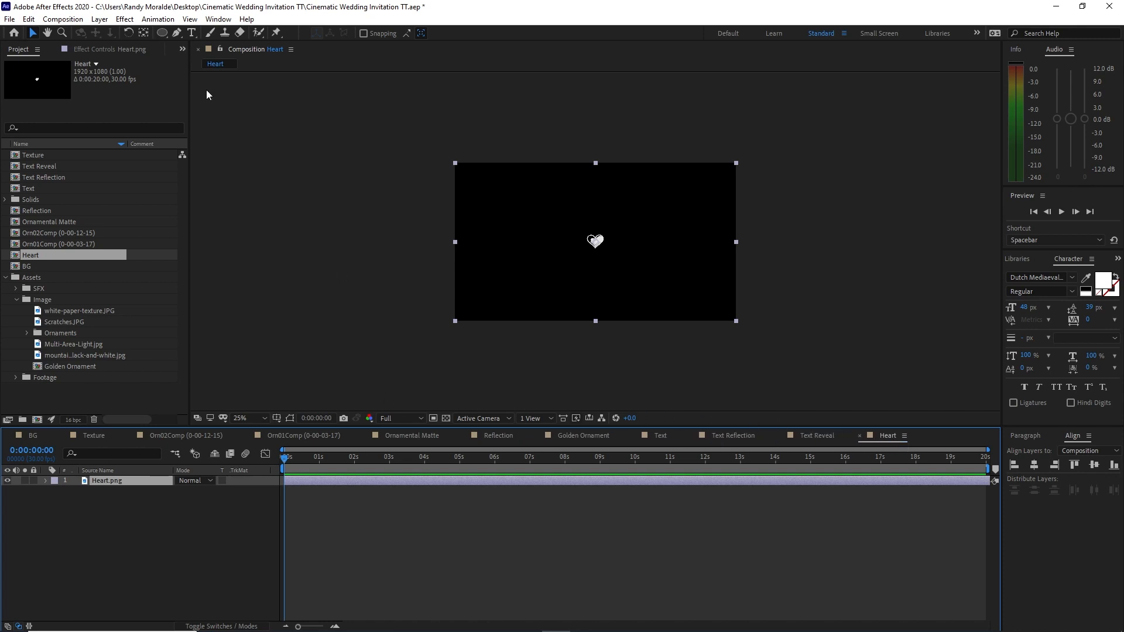
click(73, 19)
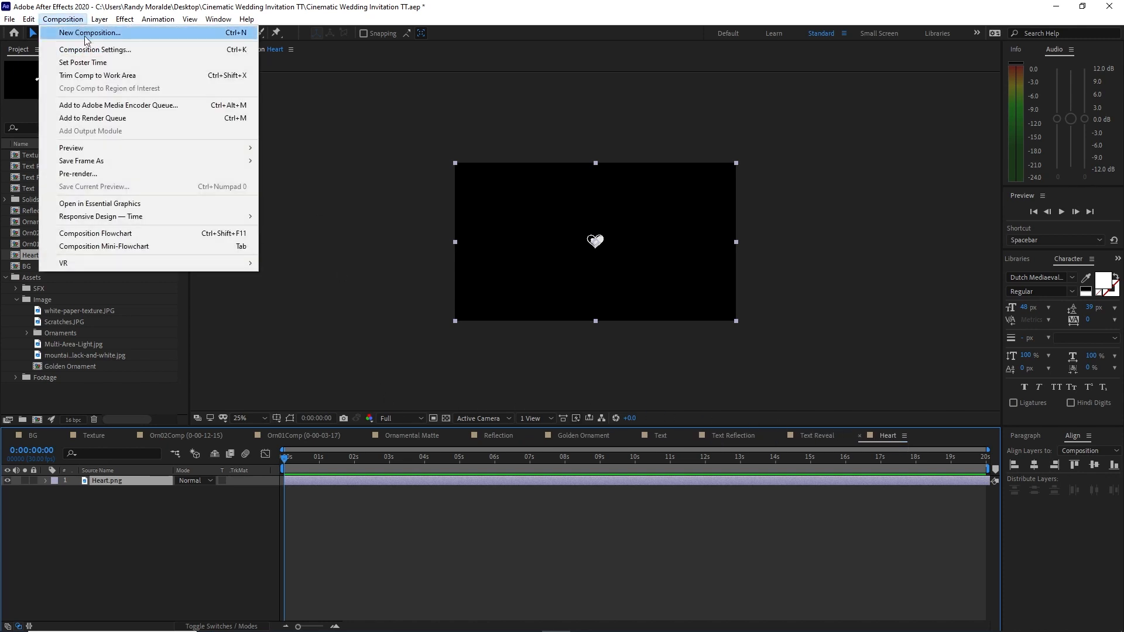
click(86, 35)
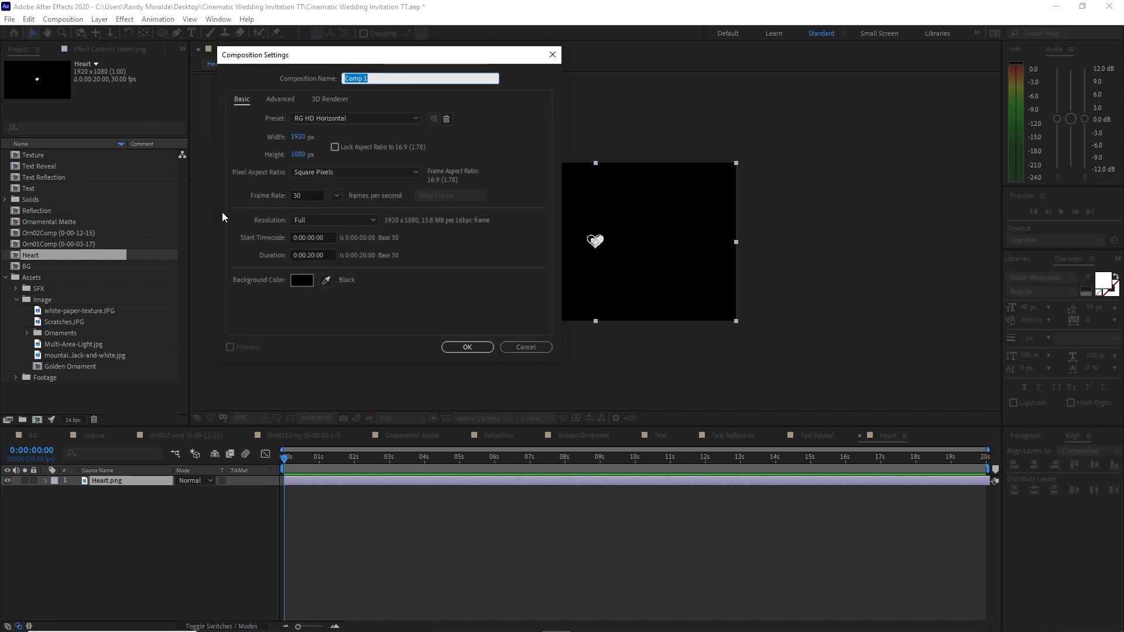
text(Heart Comp)
click(452, 346)
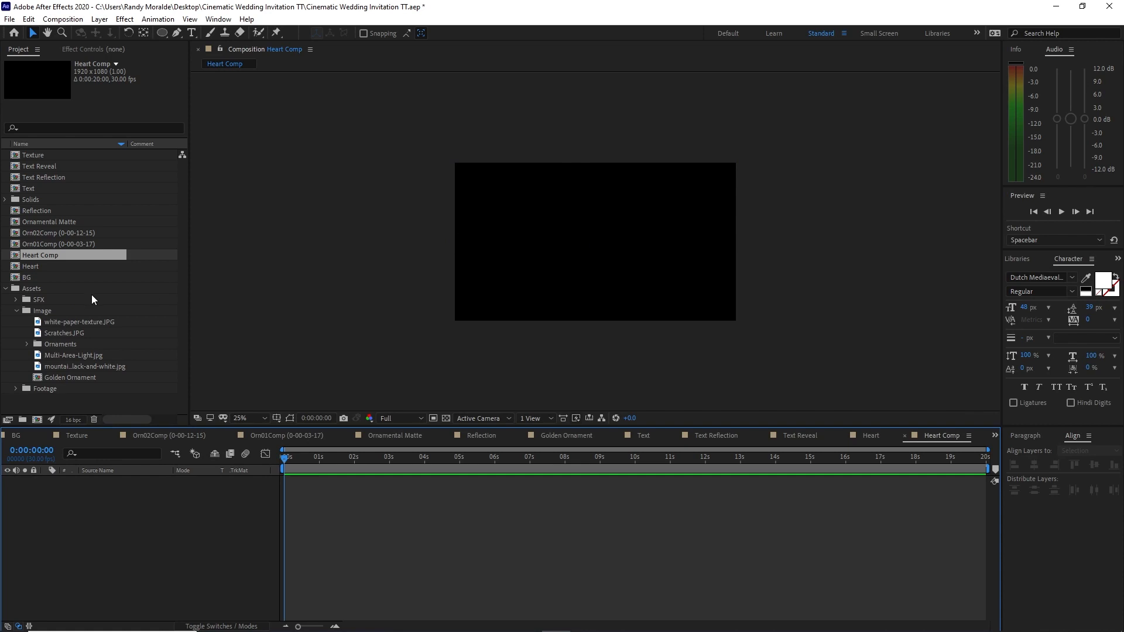
- Add Heart and, below it, Text Reflection to Heart Comp, and set Text Reflection's track matte to Alpha Matte "Heart"
drag(85, 269, 126, 500)
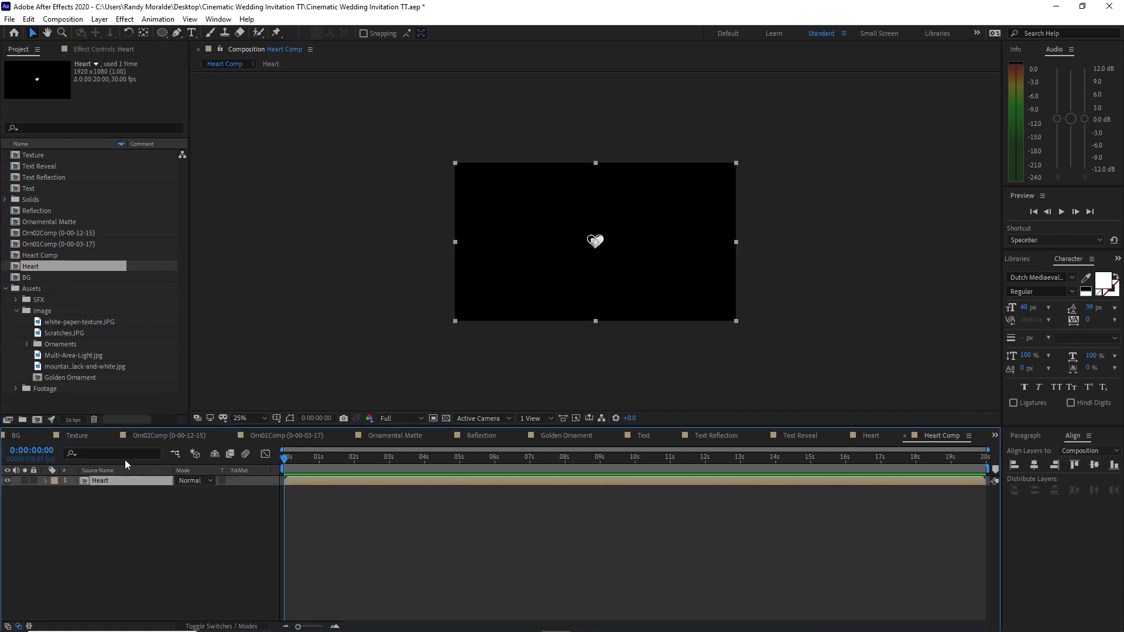
drag(62, 173, 146, 515)
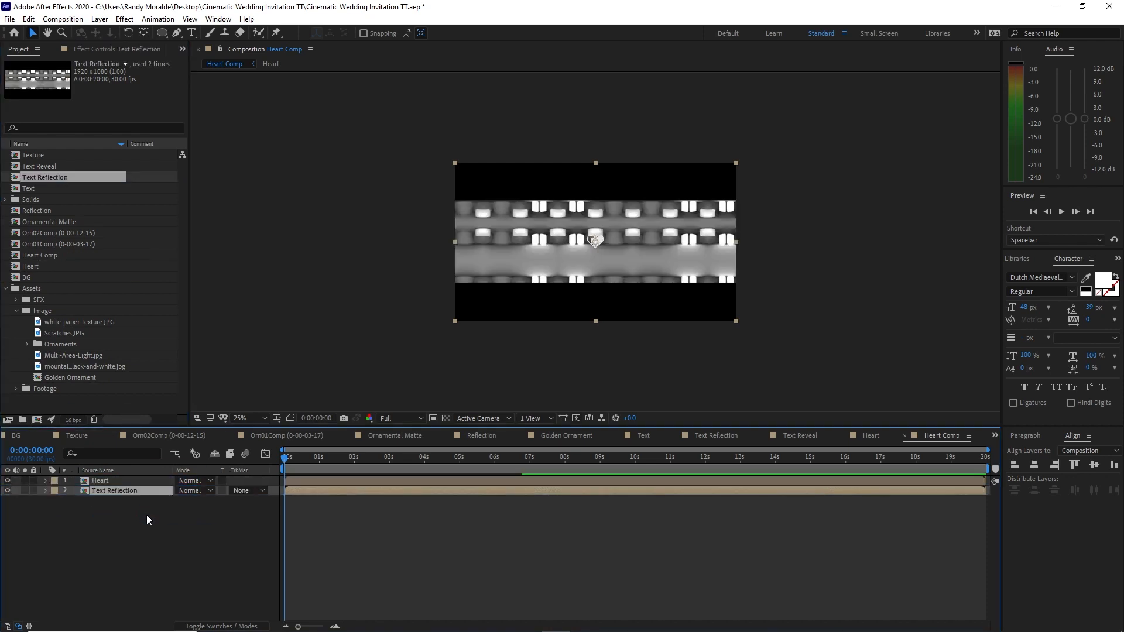
click(248, 498)
click(266, 520)
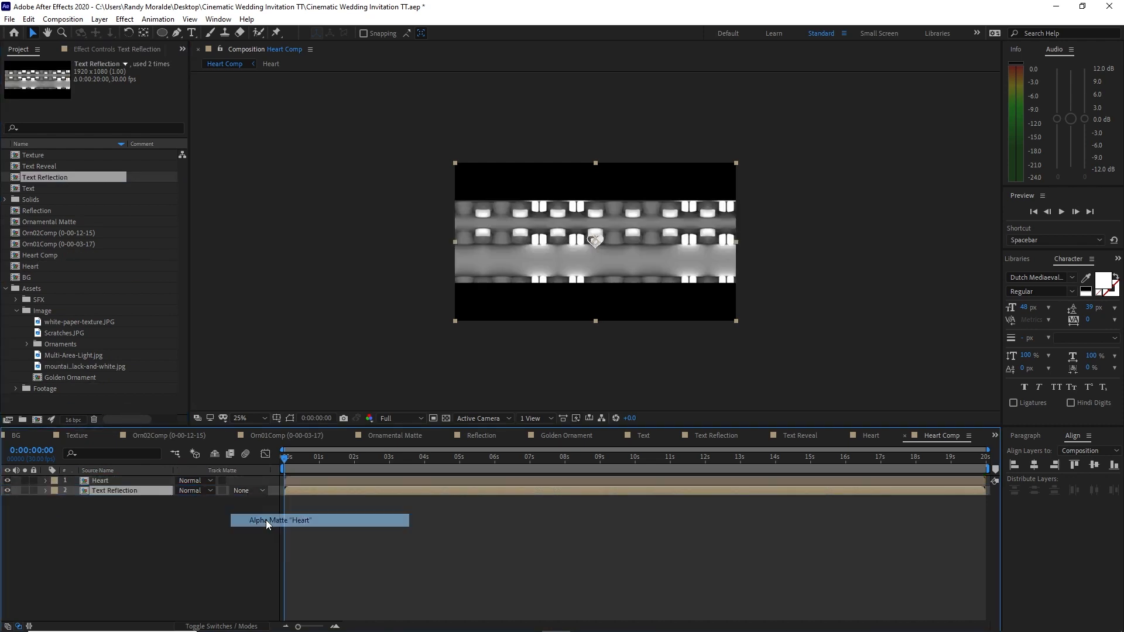
- Apply the CC Glass and CC Blobbylize effects to the Text Reflection layer in Heart Comp
click(125, 18)
mouse_move(216, 324)
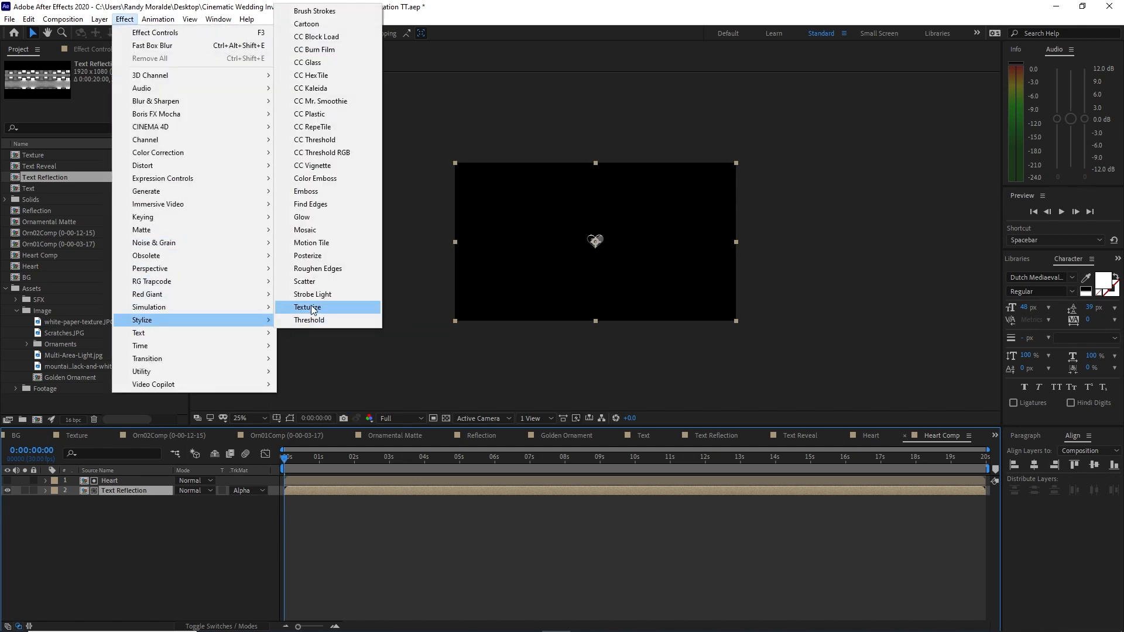
click(327, 67)
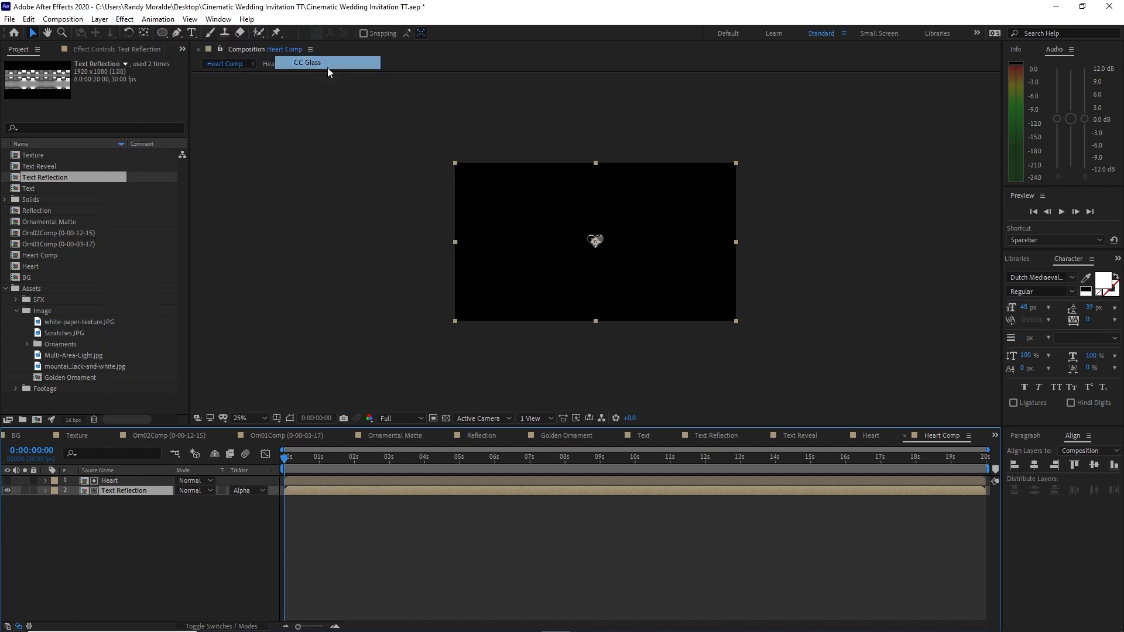
click(125, 19)
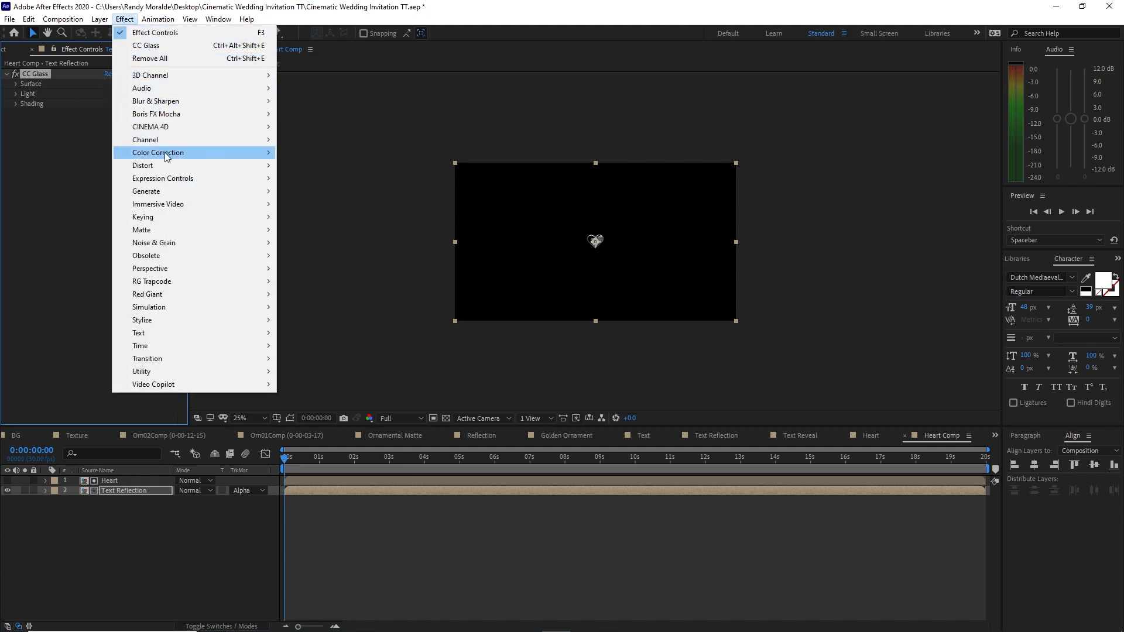
mouse_move(222, 165)
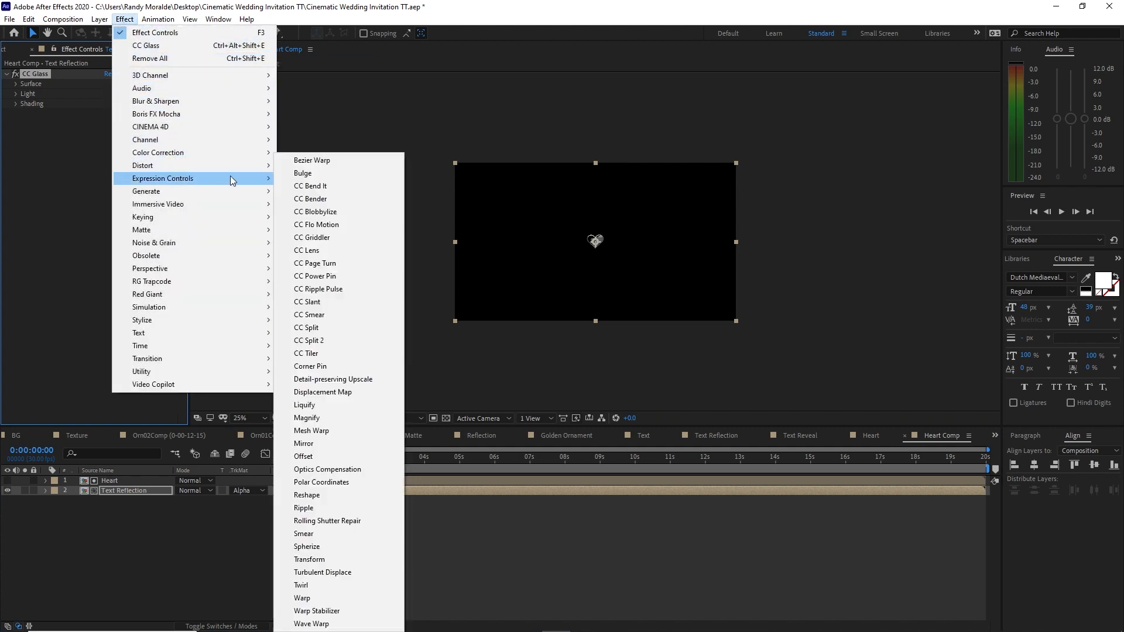
click(300, 212)
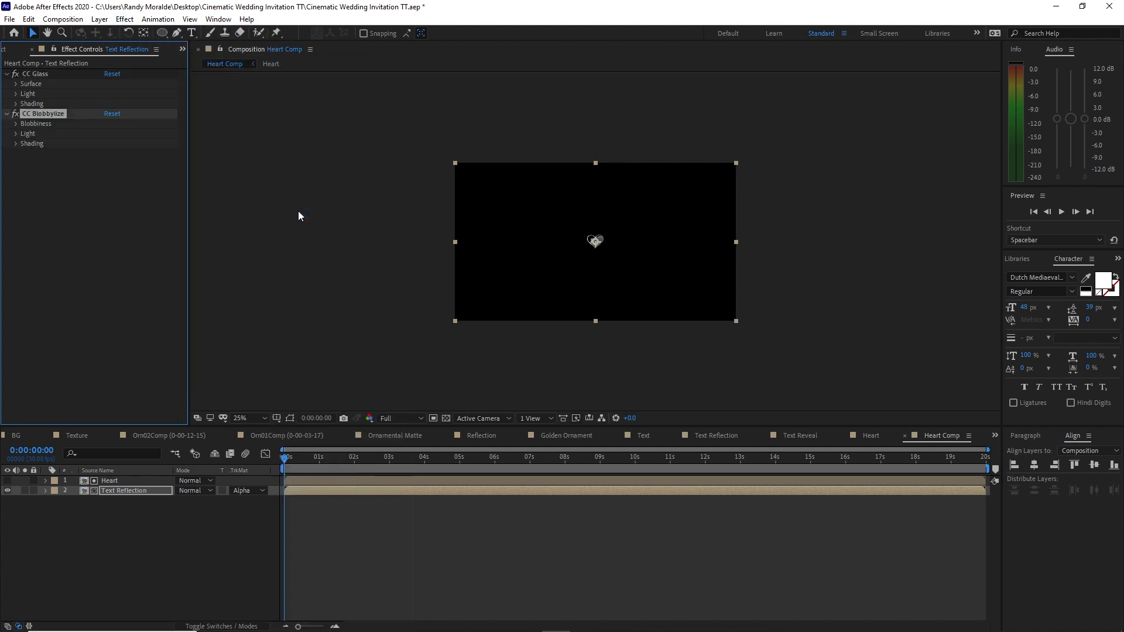
- In Text Reflection's CC Glass surface settings, choose Heart as the bump map, with Softness 10, Height -5 and Displacement -10
click(18, 84)
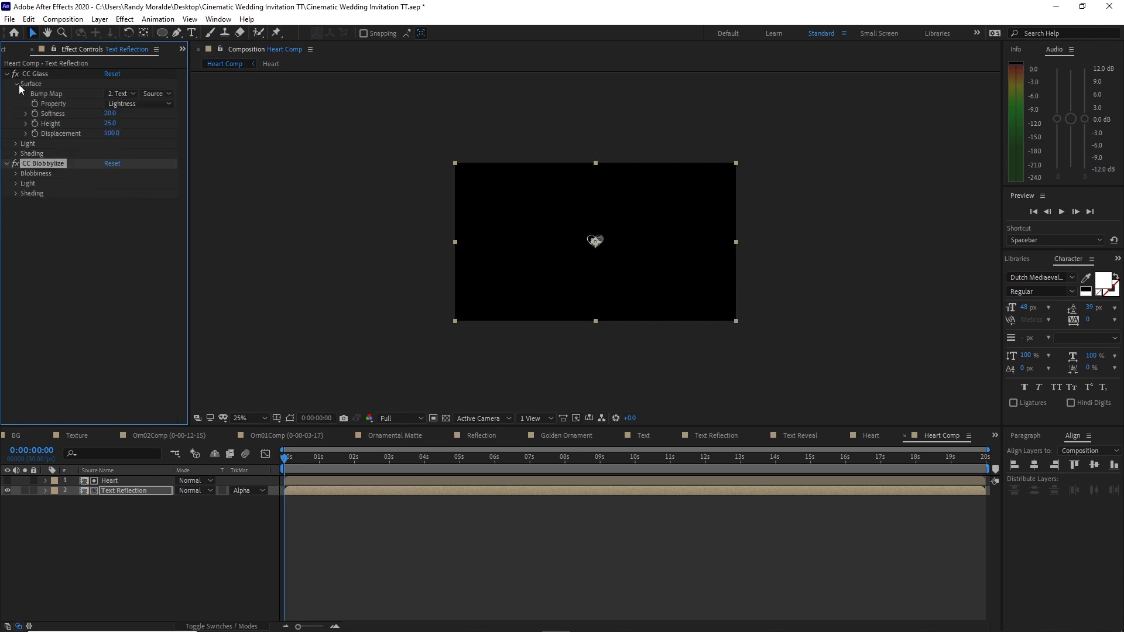
click(114, 97)
click(134, 121)
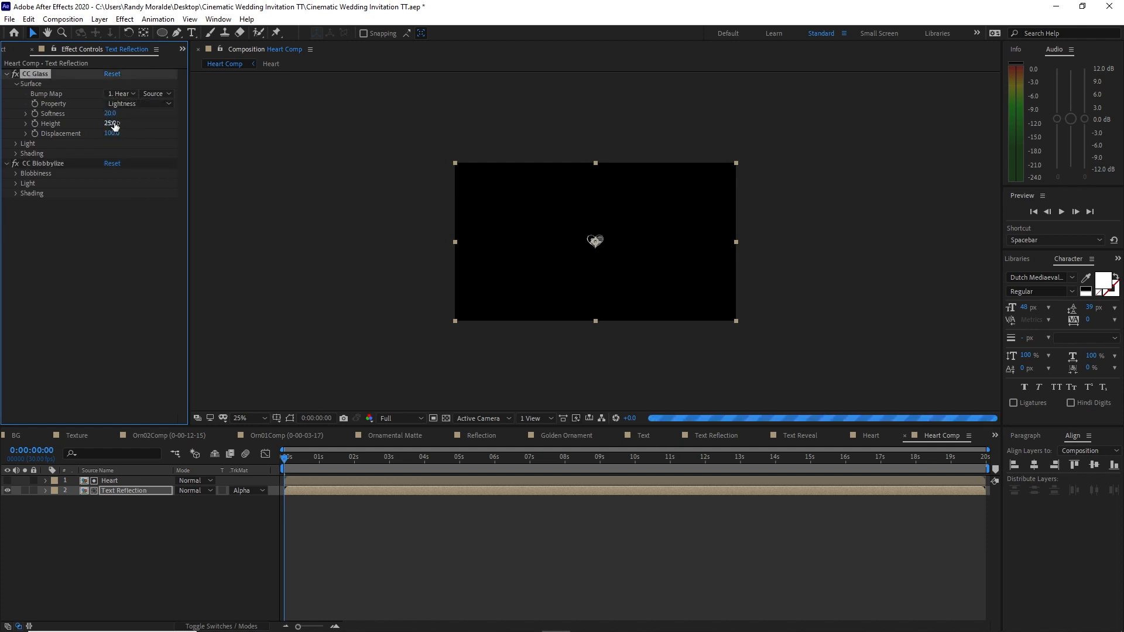
click(110, 114)
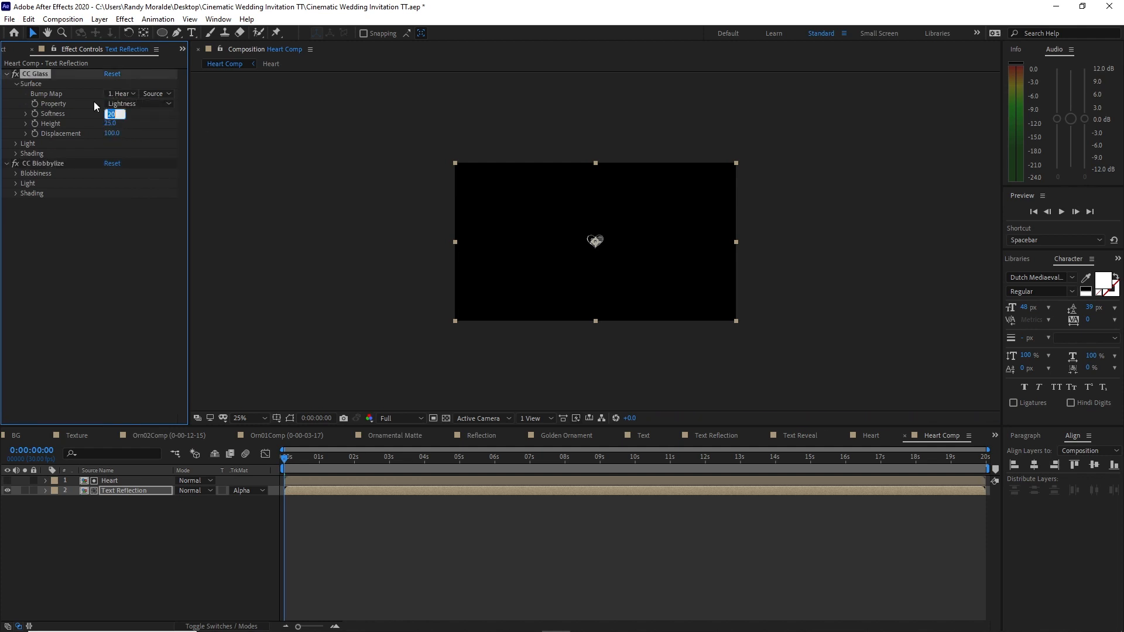
text(10)
click(117, 127)
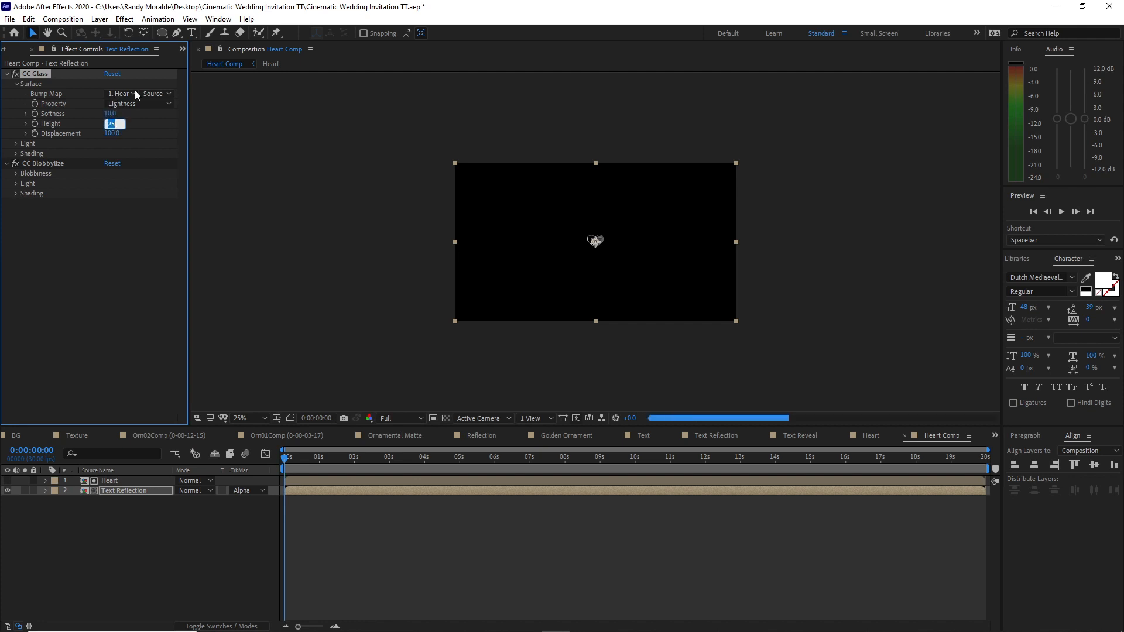
text(-)
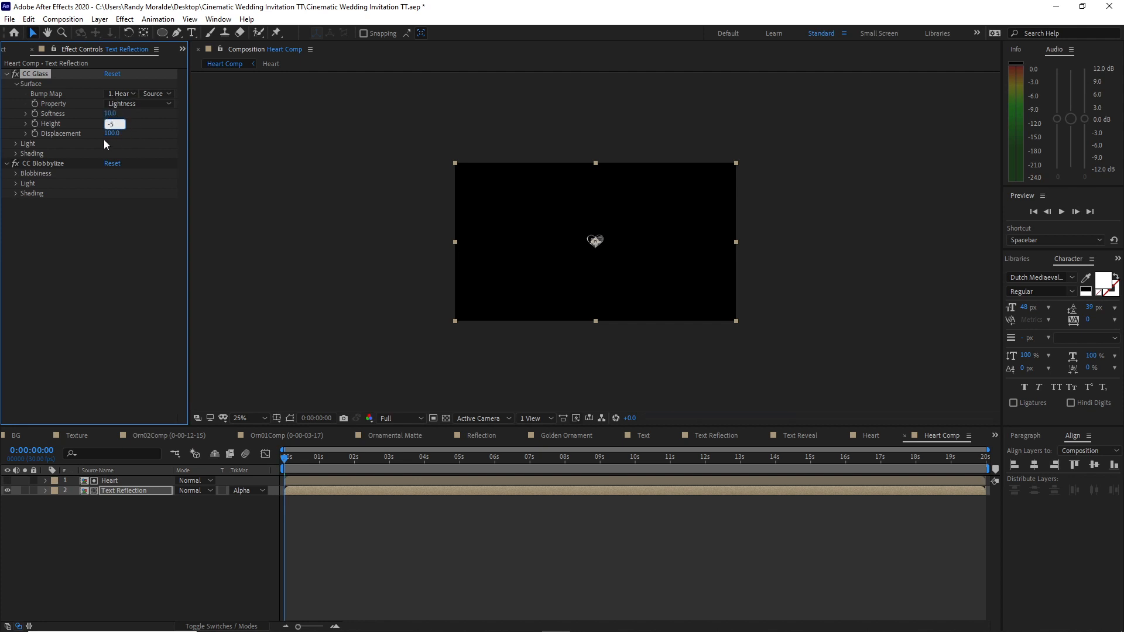
click(110, 134)
text(-10)
- In CC Blobbylize's Blobbiness settings, choose Heart as the blob layer, with Softness 5 and Cut Away 5, and deselect the layer
click(15, 174)
click(117, 183)
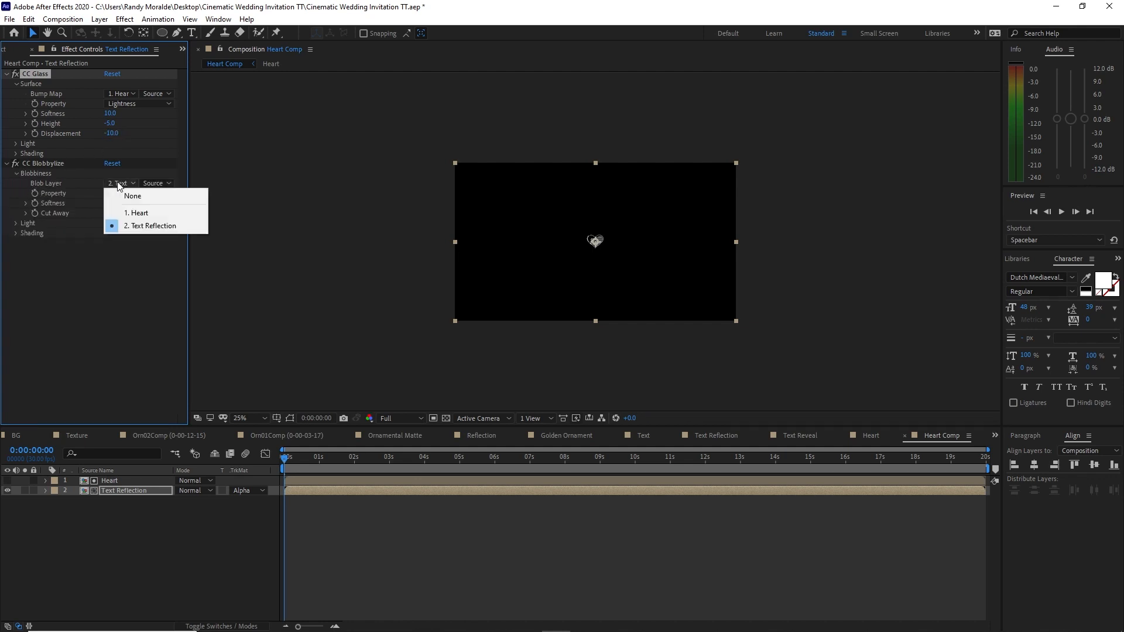
click(132, 213)
click(111, 203)
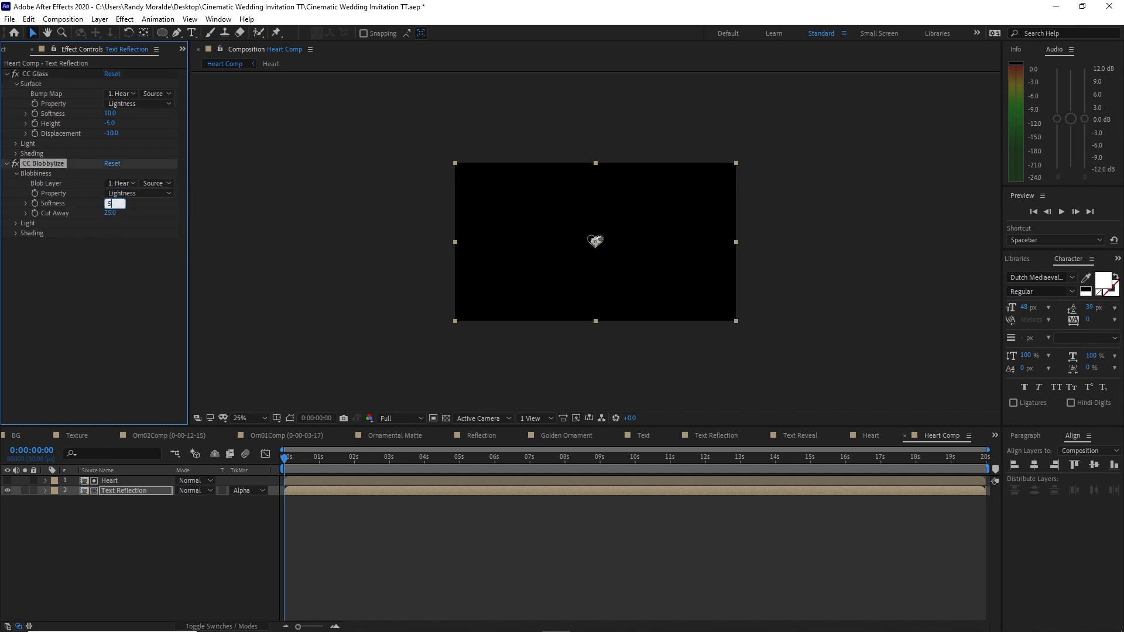
text(5)
click(110, 214)
text(10)
click(111, 279)
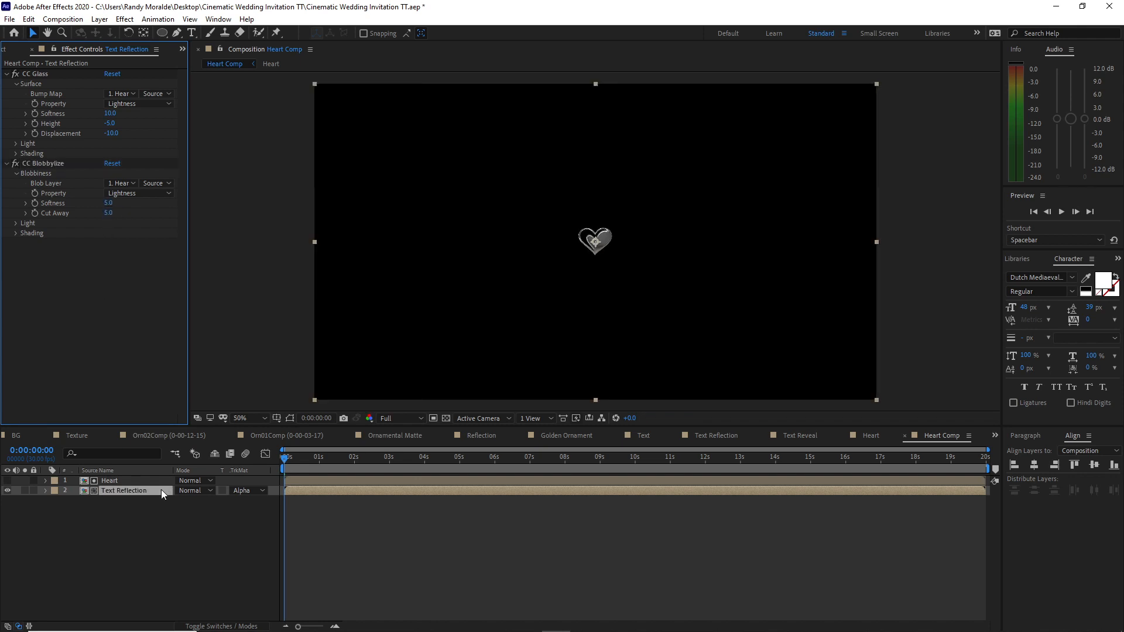
- Add an adjustment layer to Heart Comp and place it above the Heart matte at the top of the layer stack
click(100, 19)
mouse_move(267, 35)
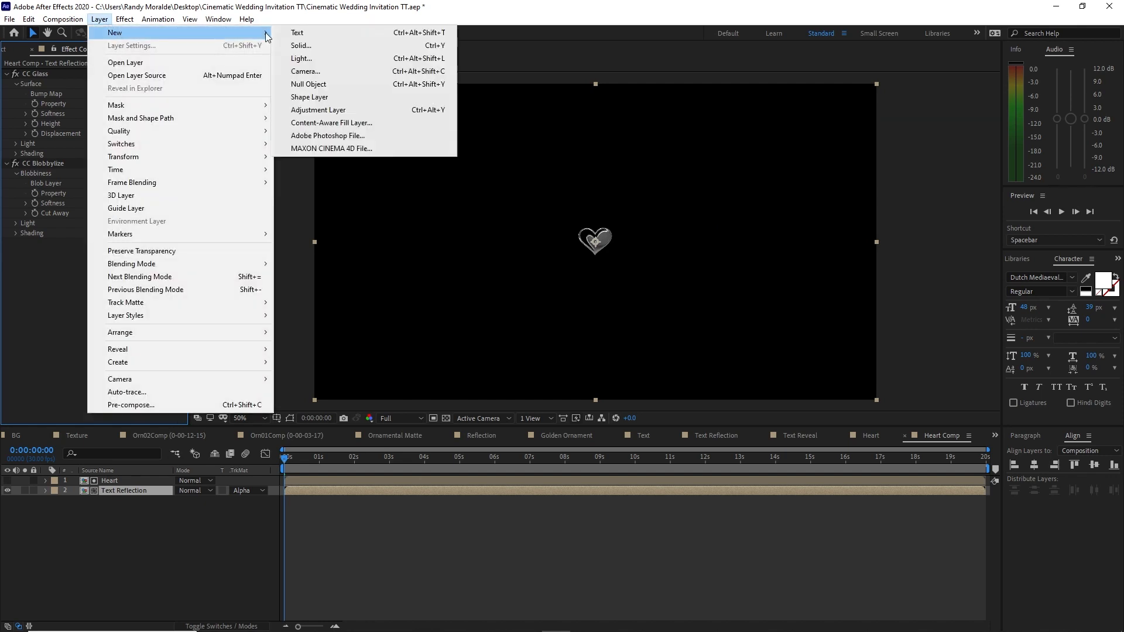
click(306, 110)
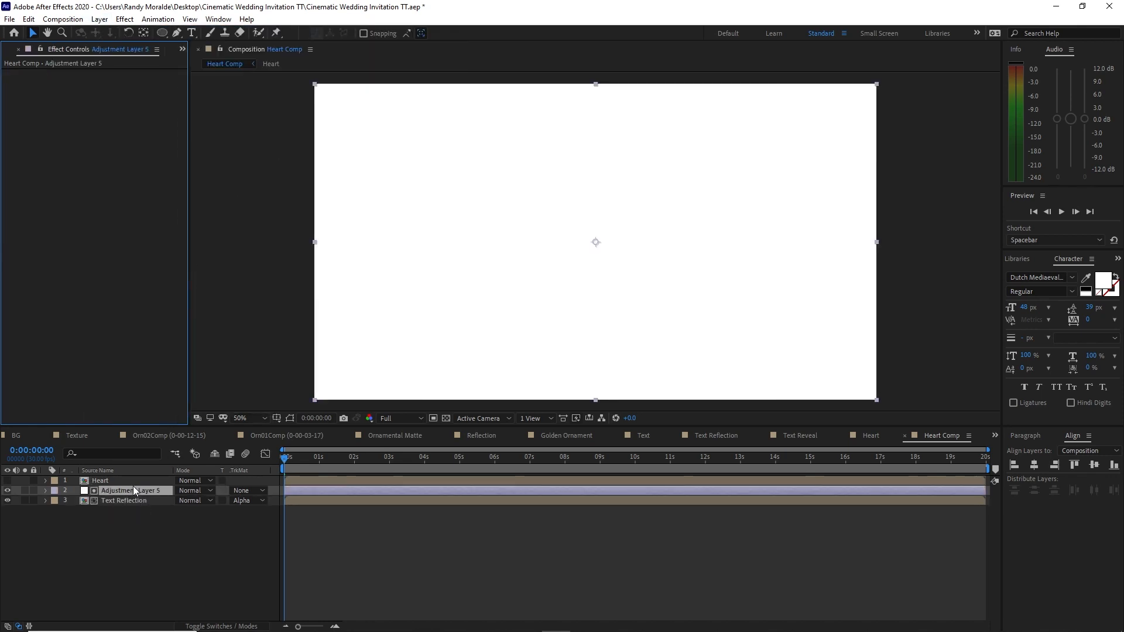
drag(133, 488, 131, 476)
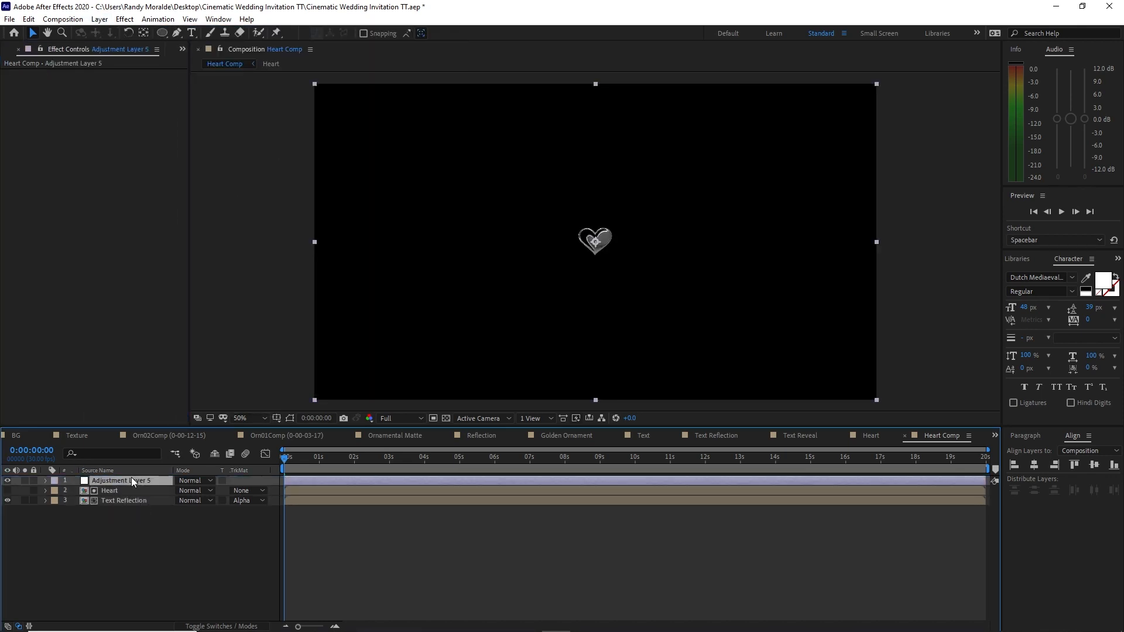
- Copy the Curves effect from Adjustment Layer 1 in Golden Ornament and paste it onto the adjustment layer in Heart Comp
click(566, 435)
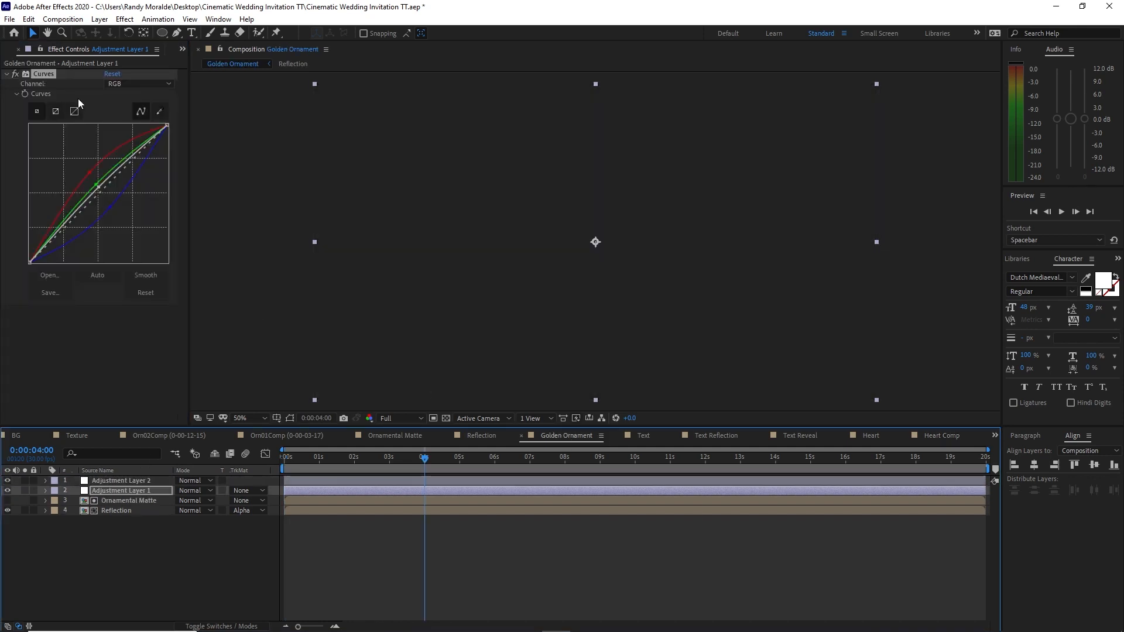
click(50, 76)
click(28, 19)
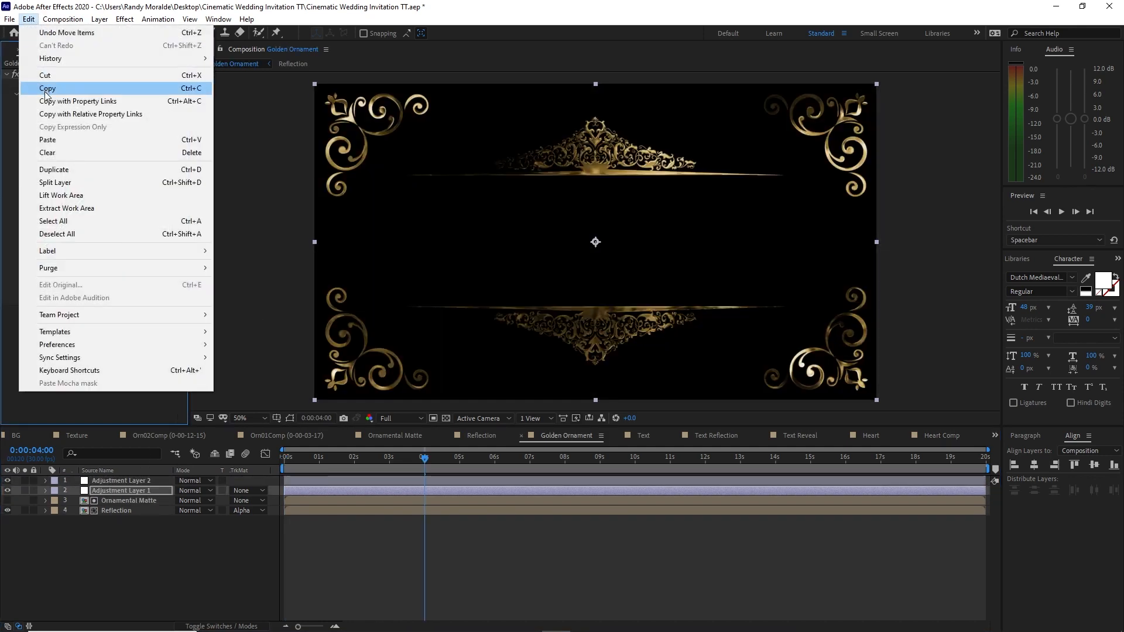
click(46, 89)
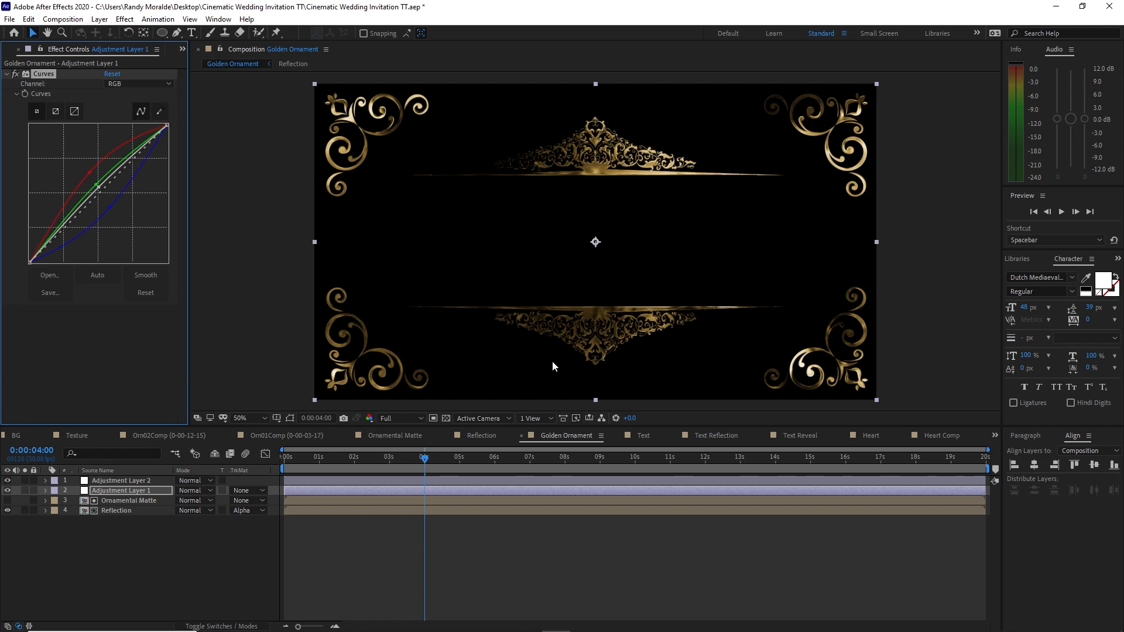
click(953, 439)
click(28, 19)
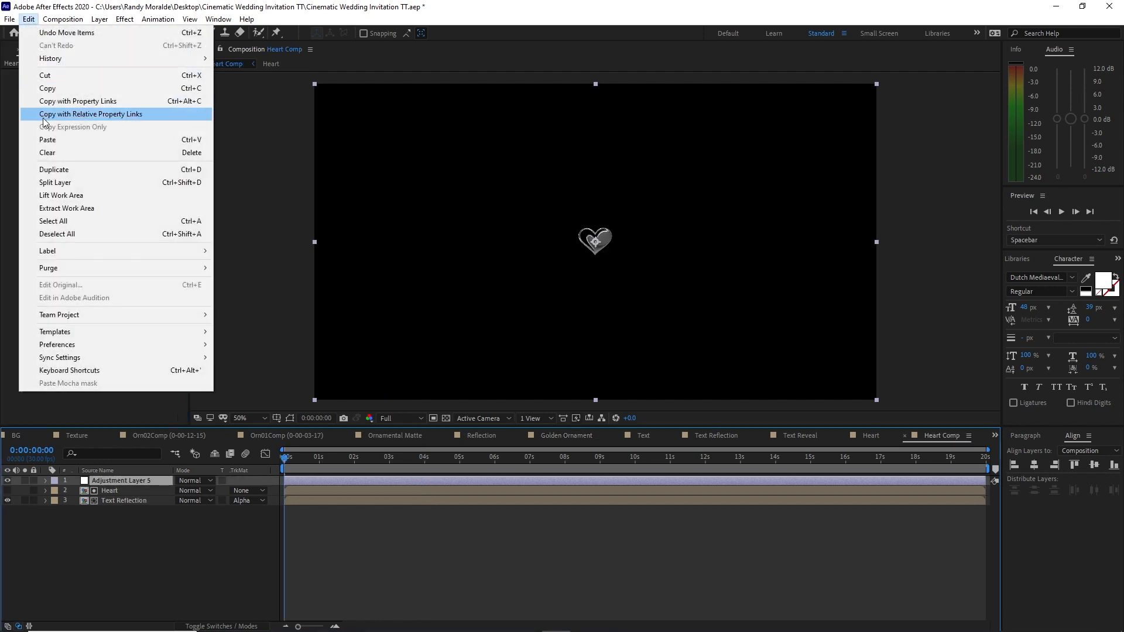
click(47, 140)
click(320, 261)
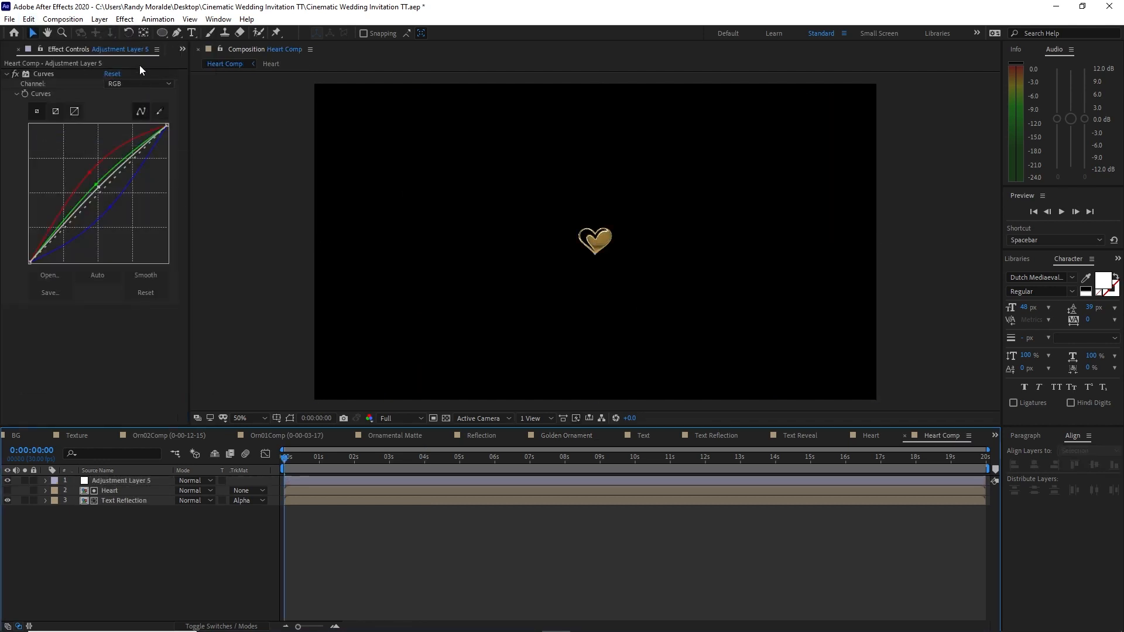
- Add a second adjustment layer at the top of Heart Comp and apply the Fast Box Blur effect to it
click(100, 20)
mouse_move(142, 35)
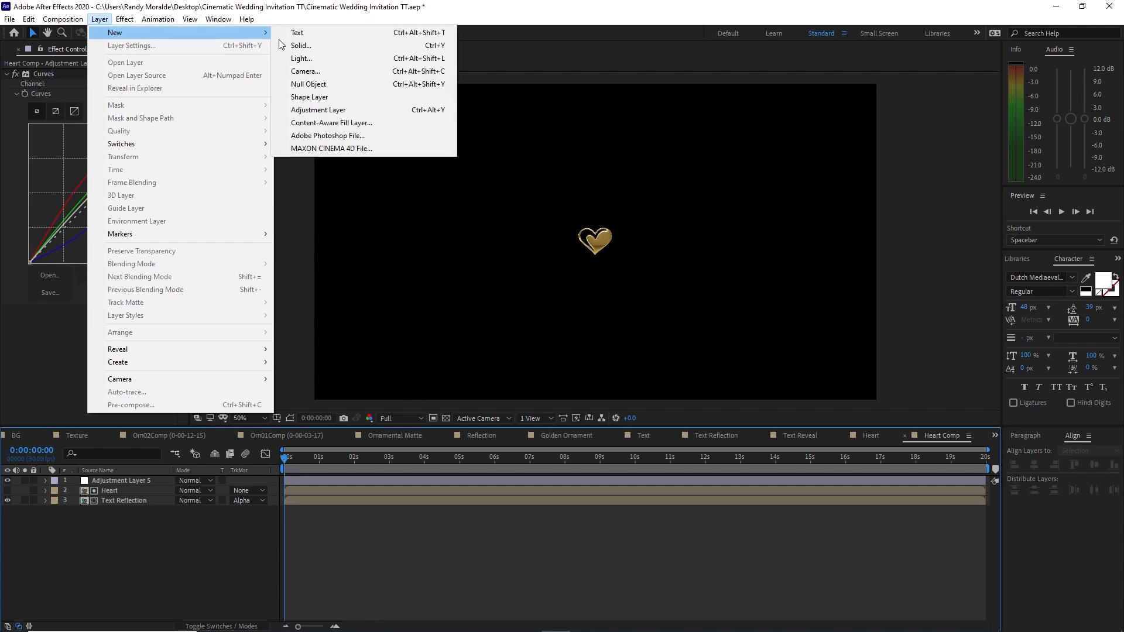
click(329, 108)
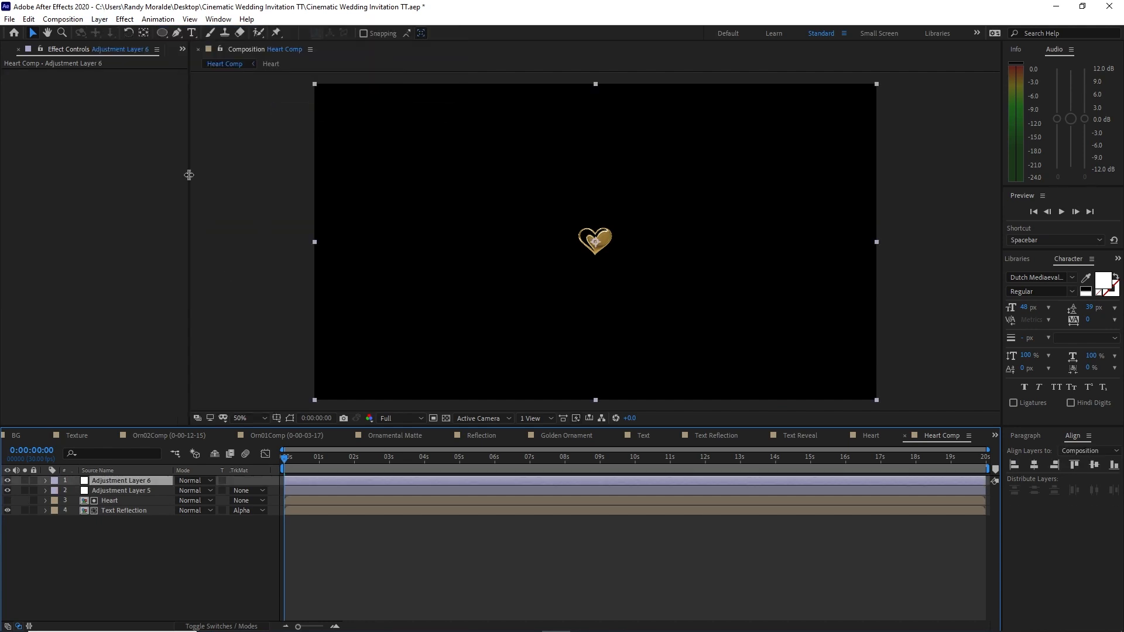
click(124, 20)
mouse_move(196, 103)
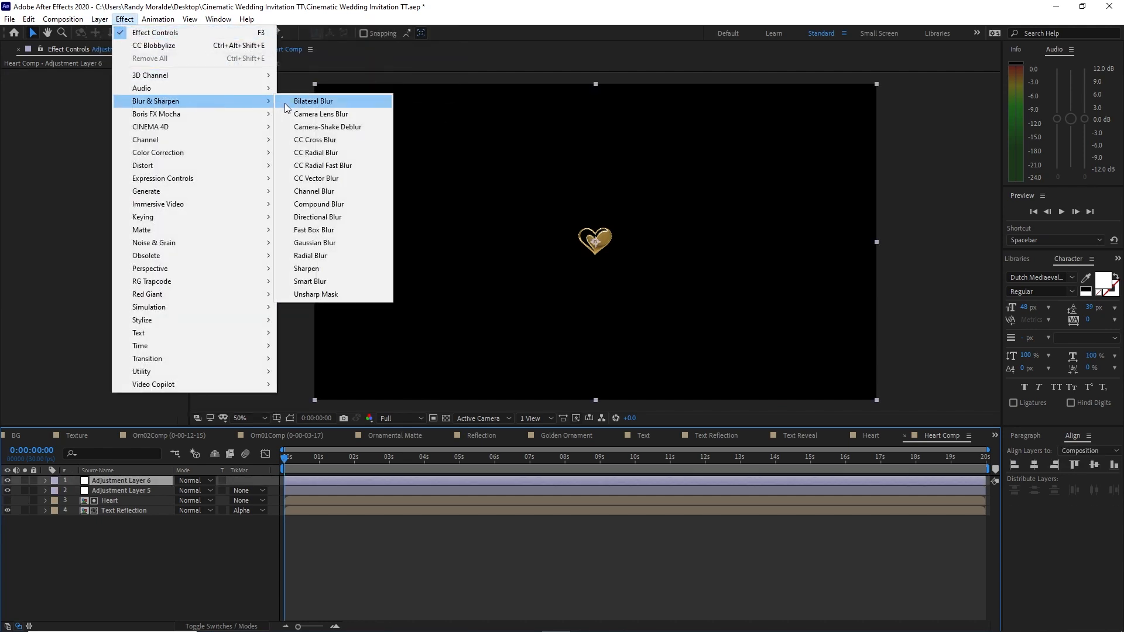
click(313, 229)
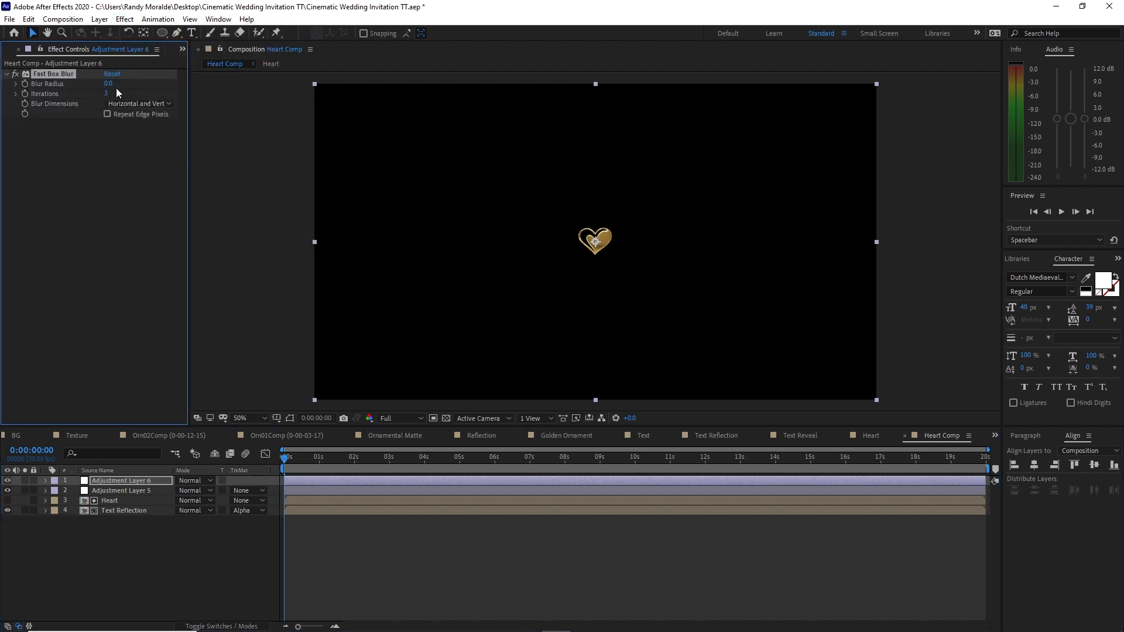
- Set the Fast Box Blur's Blur Radius to 1 and its Iterations to 1
click(108, 85)
text(1)
click(109, 94)
text(1)
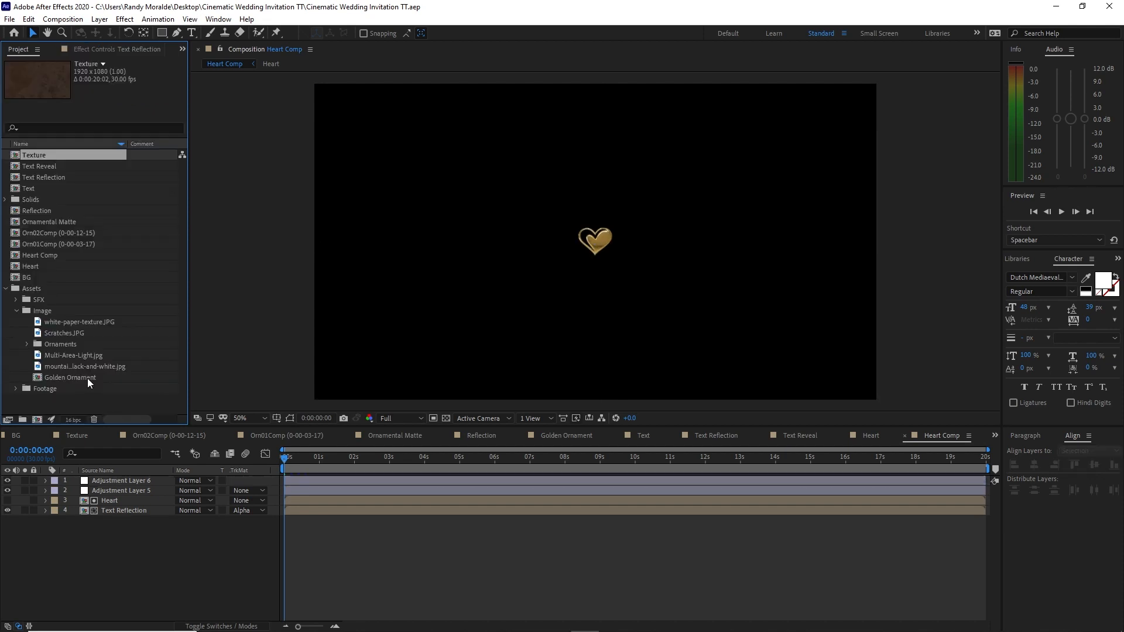
- Move the Golden Ornament composition out of the Image folder to the project's root level and collapse that folder
click(86, 378)
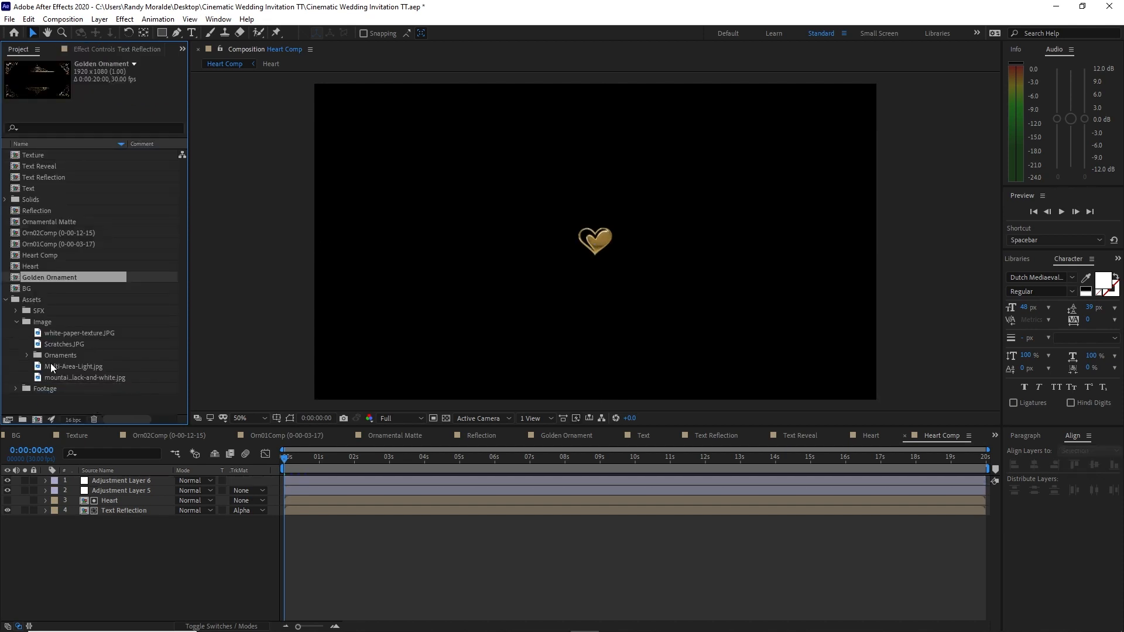
click(17, 322)
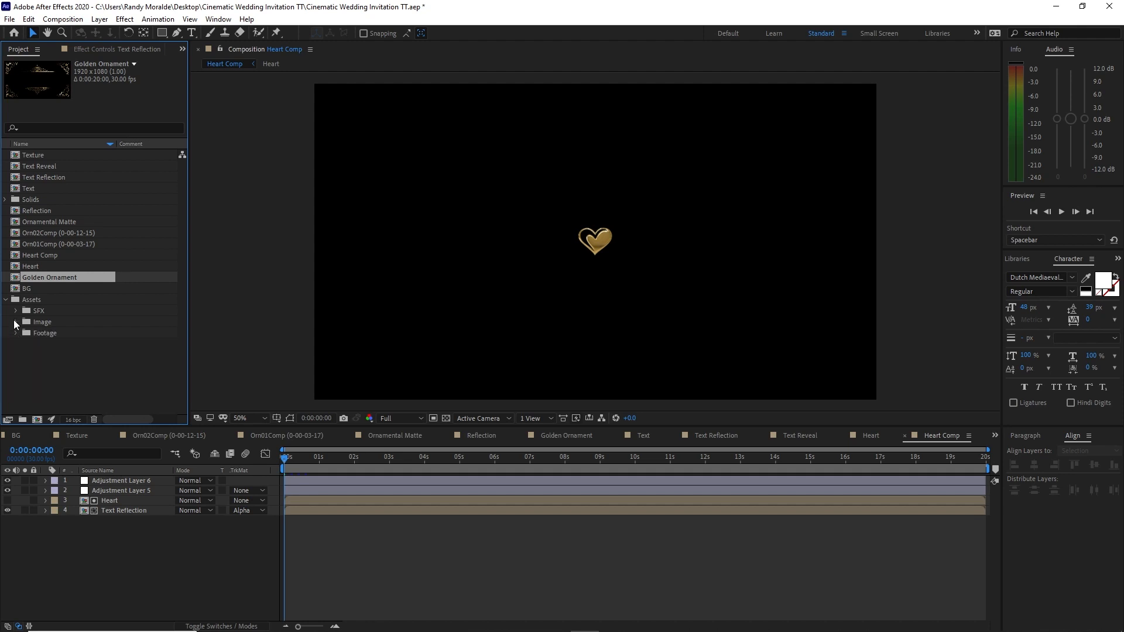
click(34, 358)
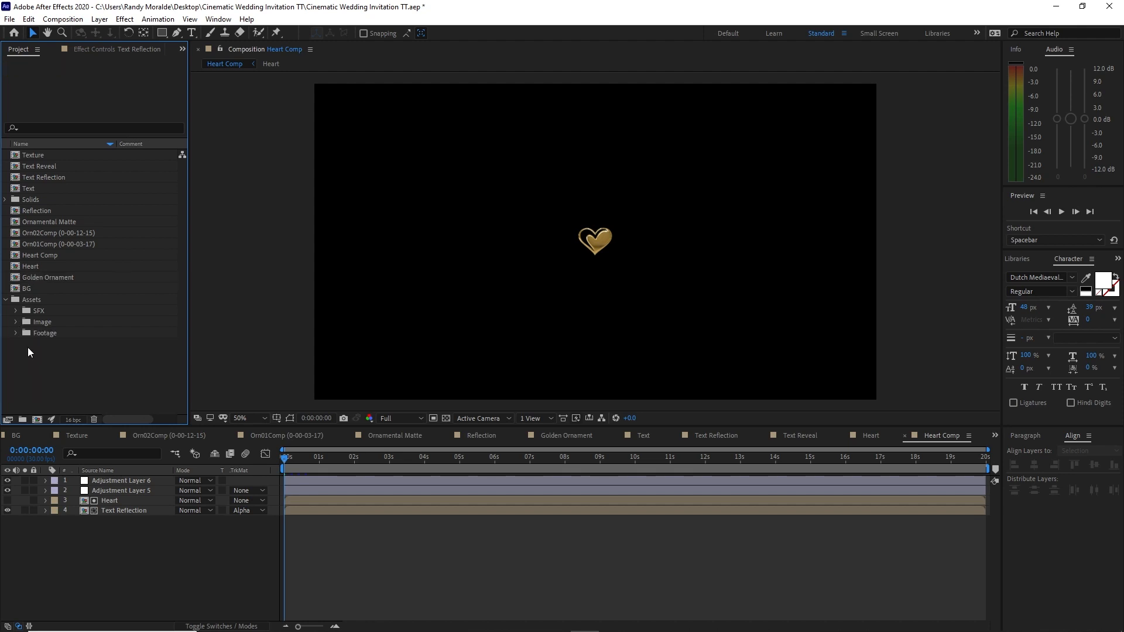
- Create separate compositions from the three Footage image sequences, move them to the project's root level and collapse the Assets folder
click(16, 332)
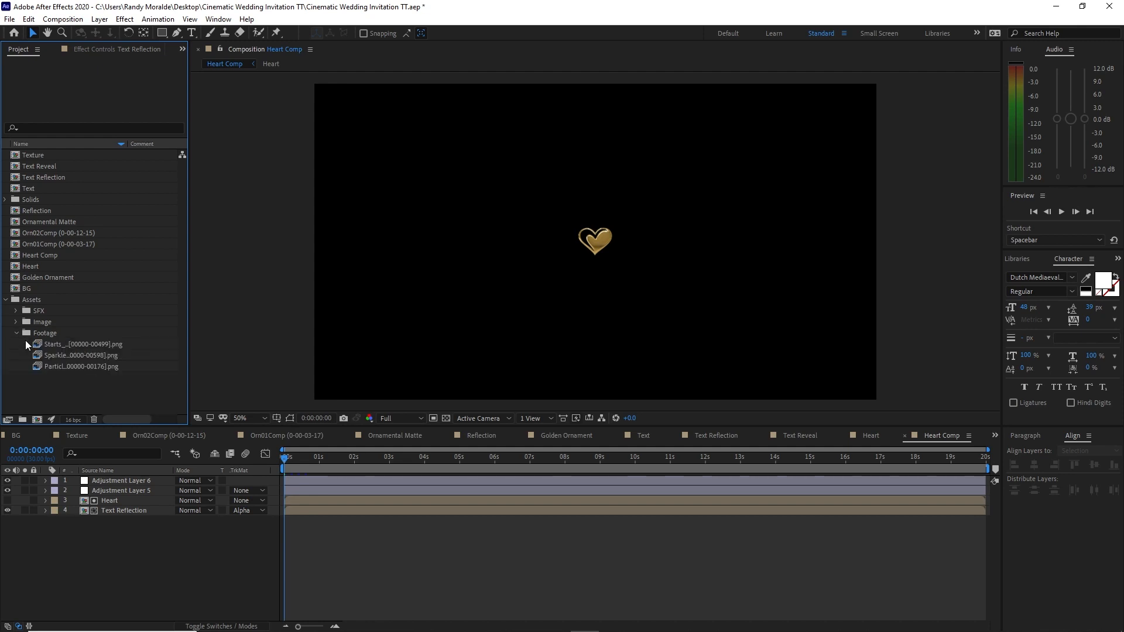
drag(26, 339, 40, 424)
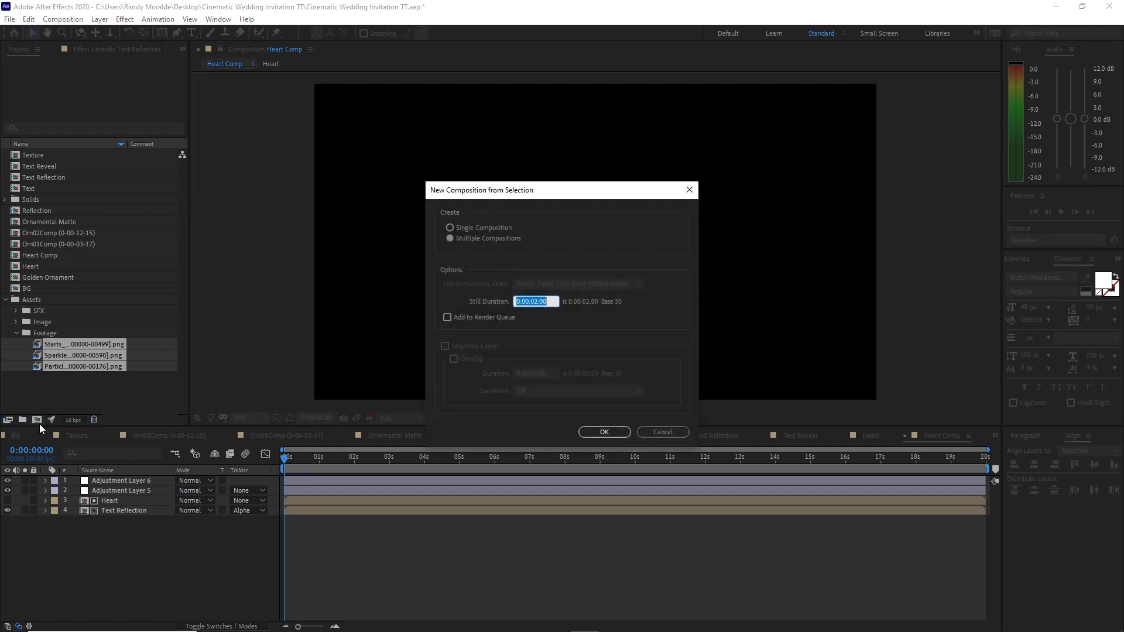
click(450, 239)
click(592, 433)
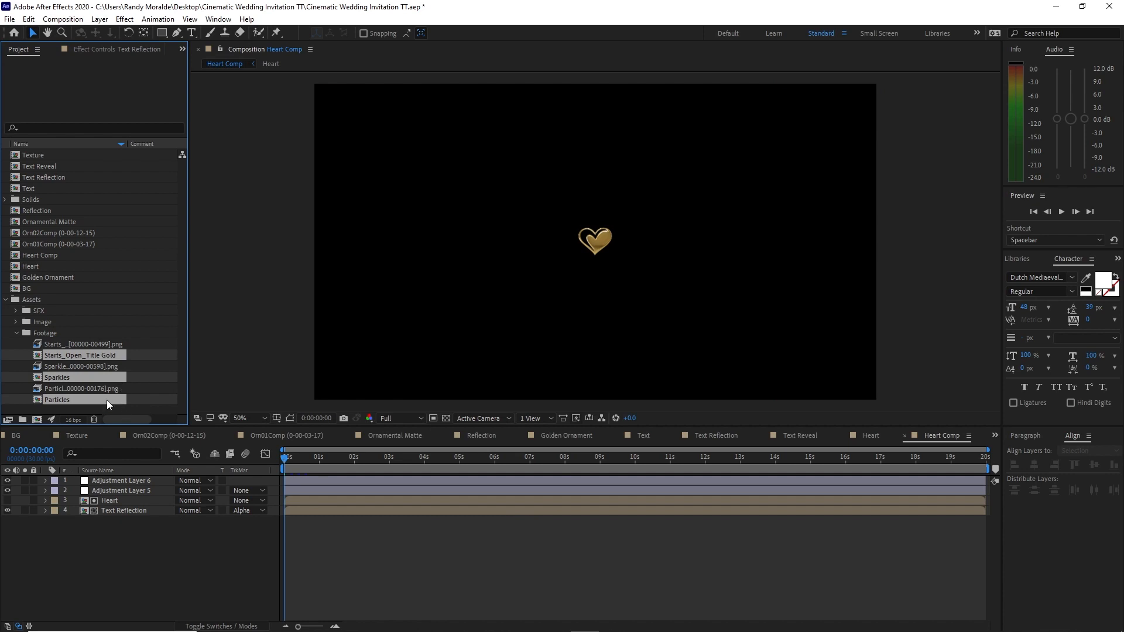
drag(106, 399, 16, 364)
click(15, 364)
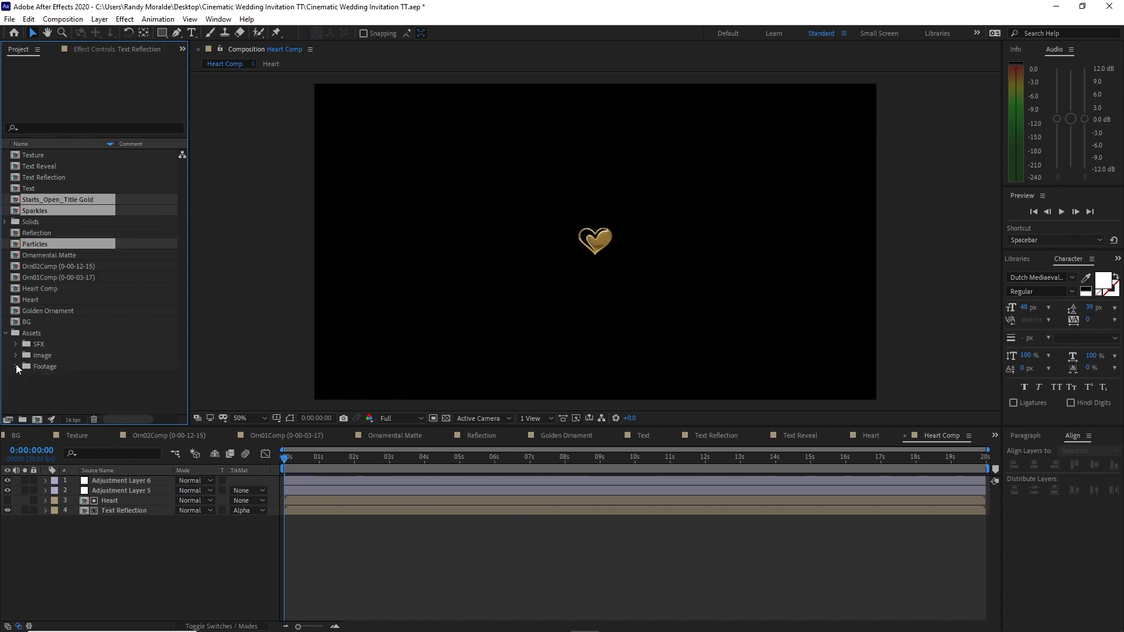
click(6, 334)
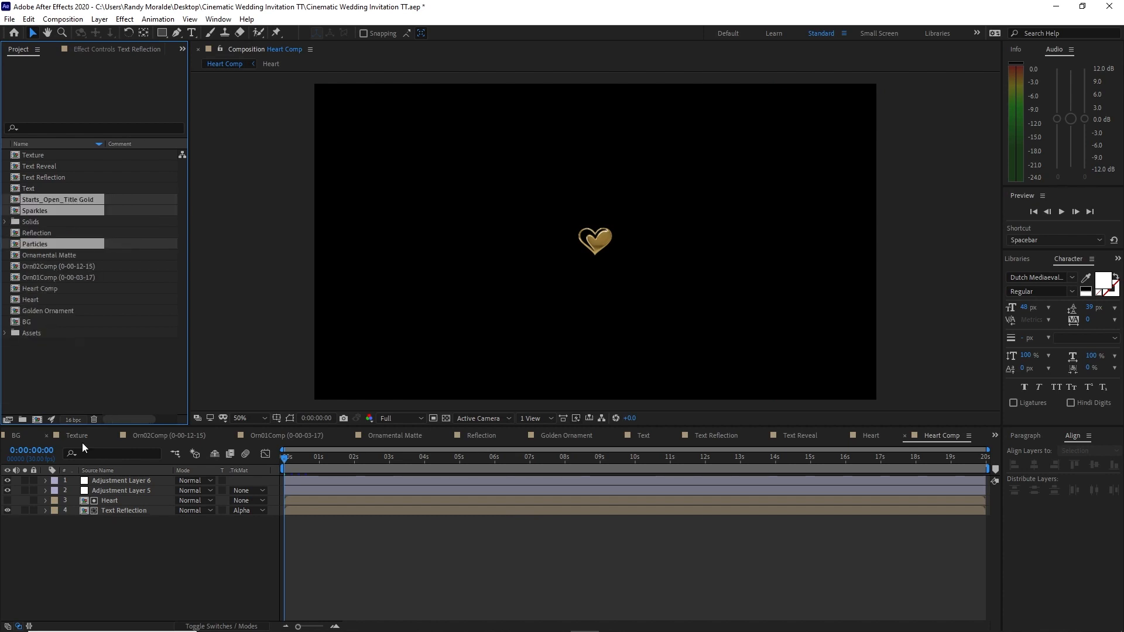
- Create a new 1920 x 1080, 20-second composition named Main, and add BG to it with Text Reveal above it
click(63, 19)
click(59, 32)
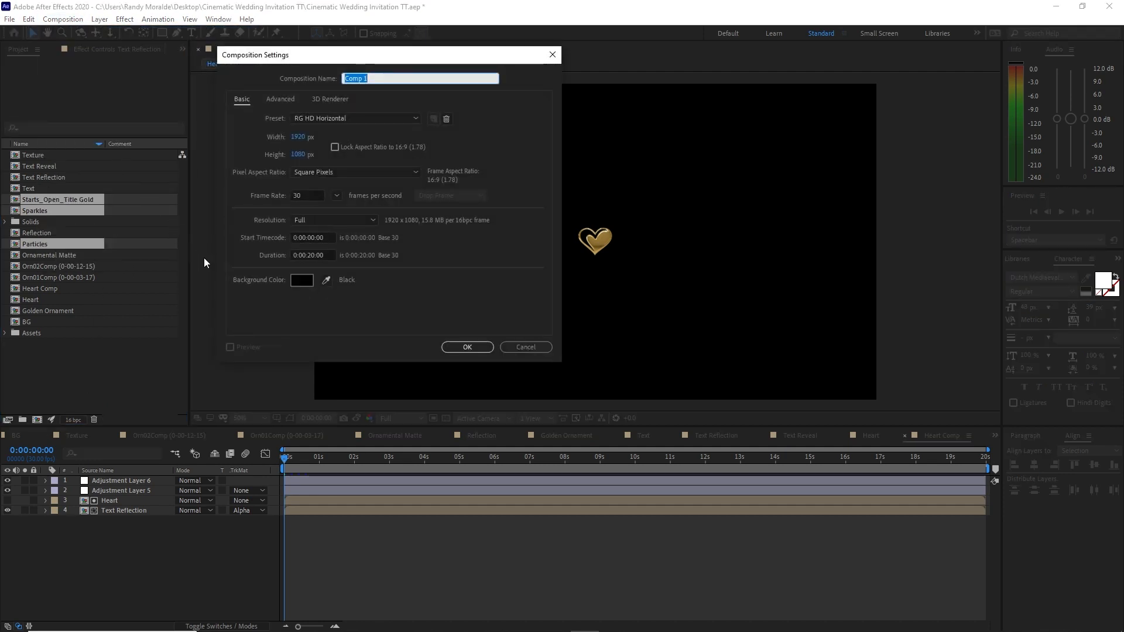
text(Main)
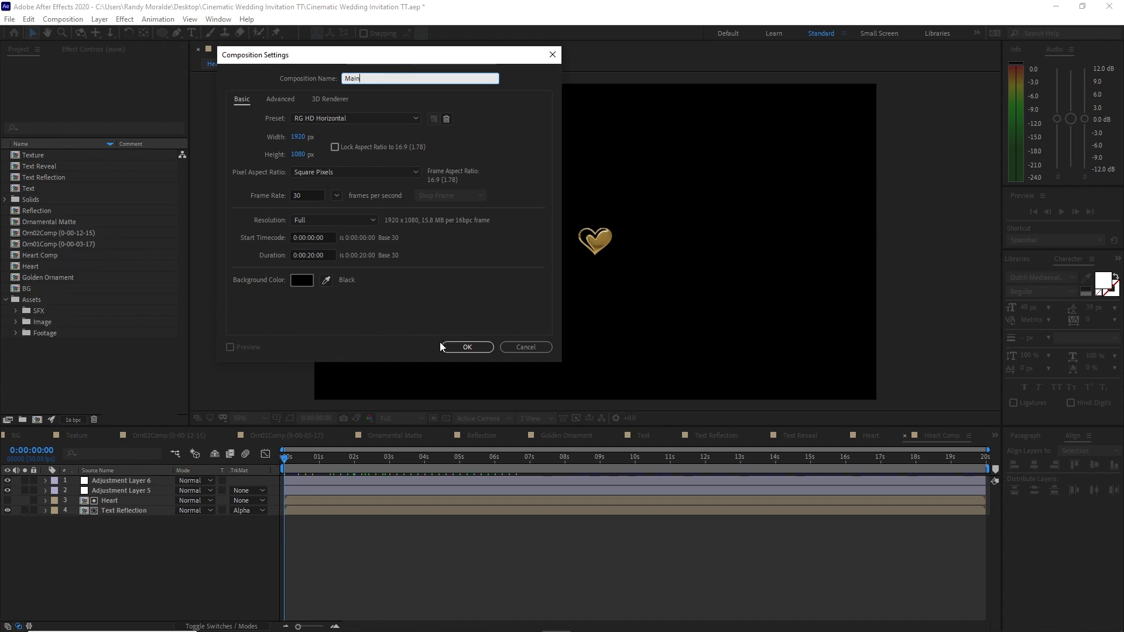
click(464, 346)
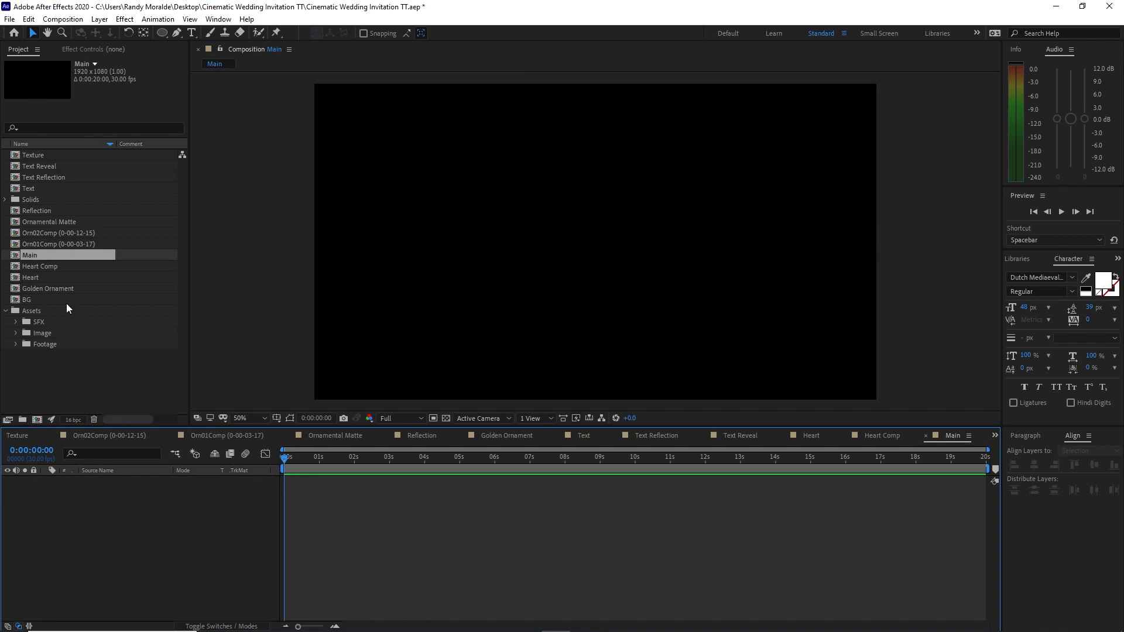
drag(65, 300, 100, 555)
drag(59, 166, 84, 481)
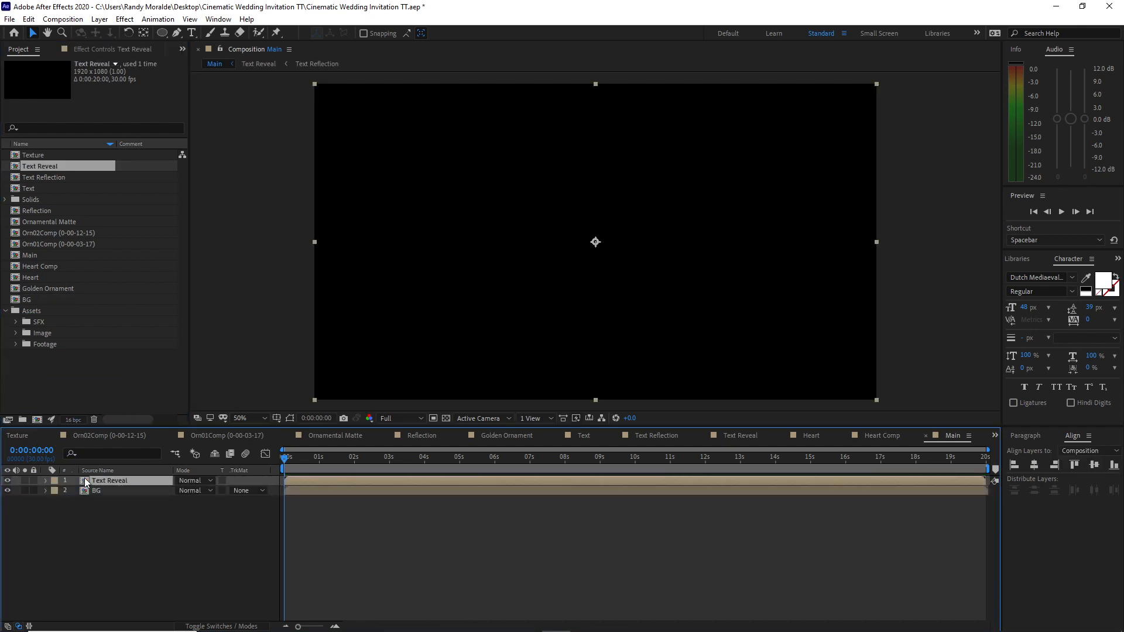
- Create a black solid named Vinnette at the Main composition's size, above Text Reveal
click(101, 19)
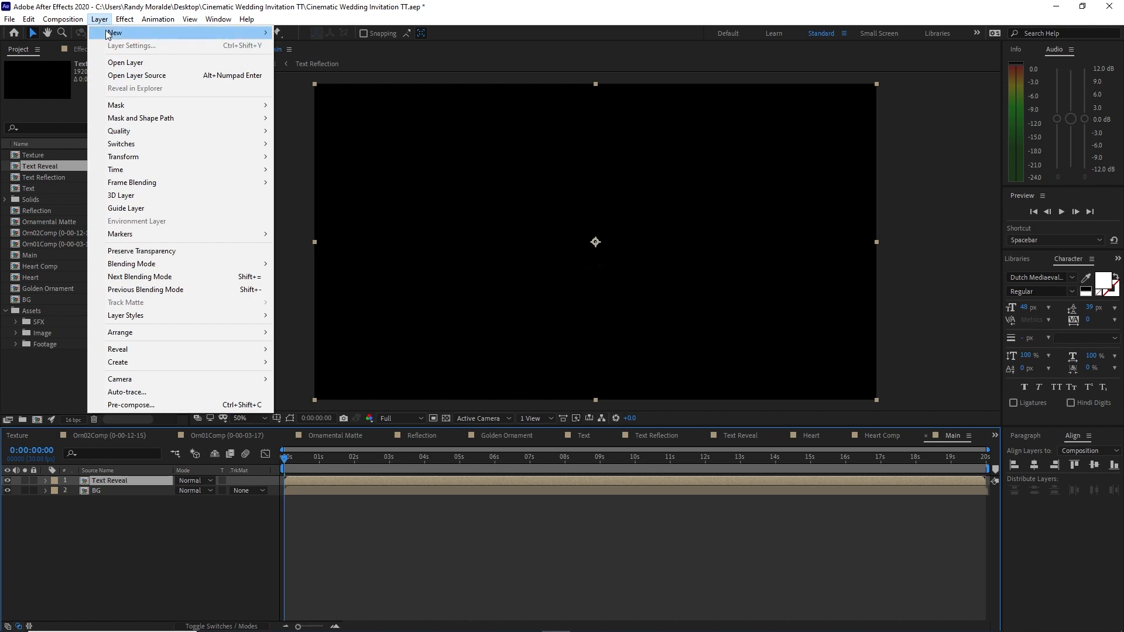
mouse_move(106, 32)
click(317, 48)
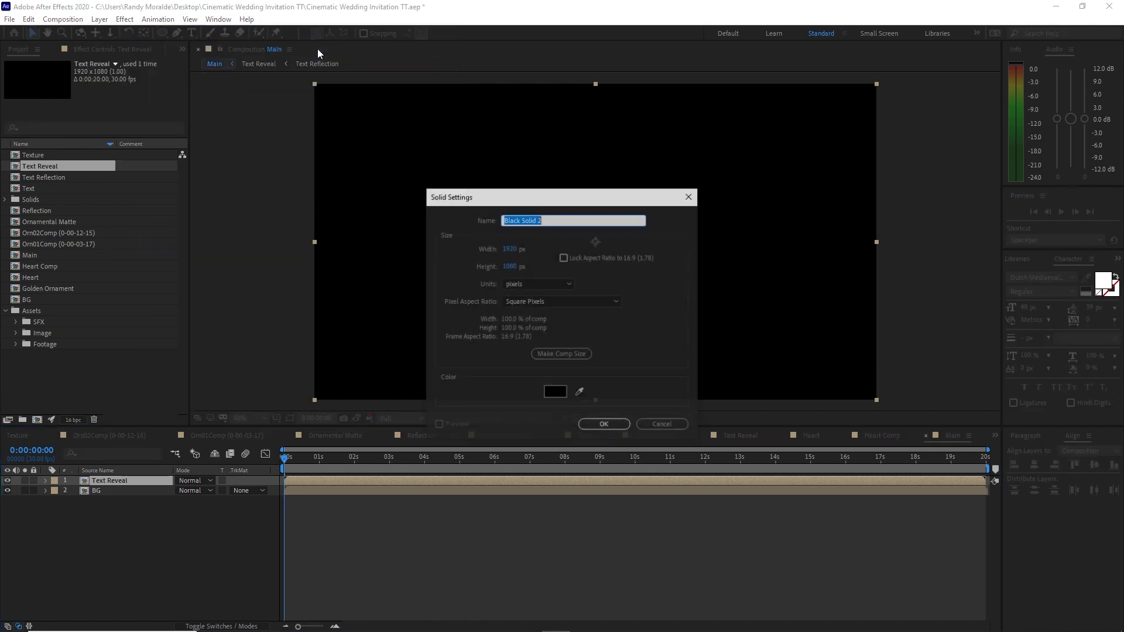
text(Vi)
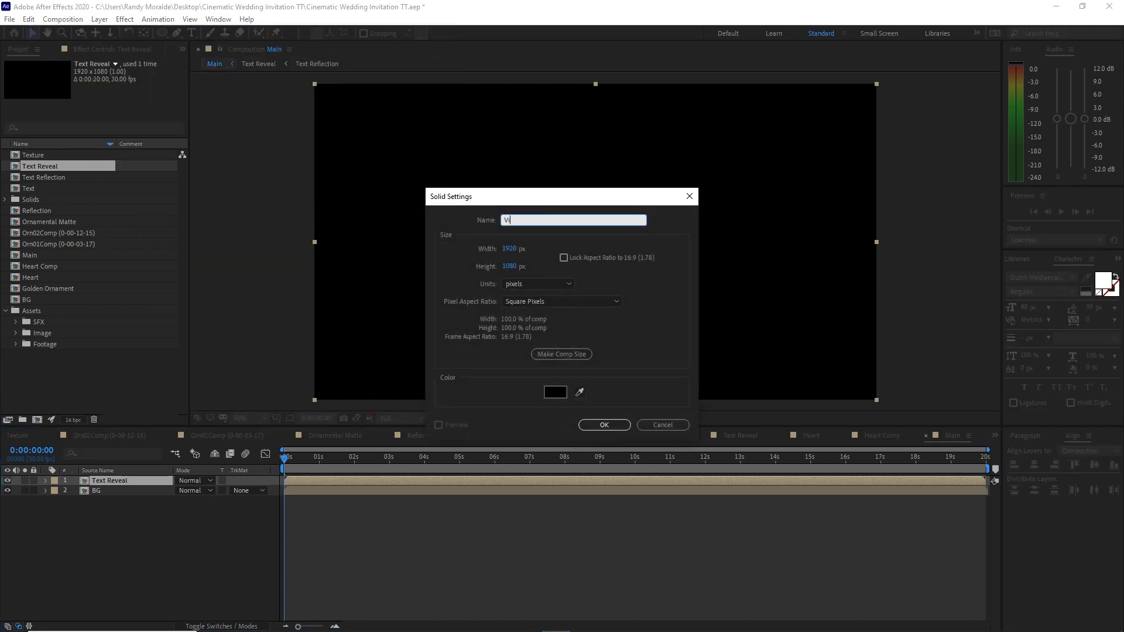
text(nnette)
click(549, 353)
click(604, 424)
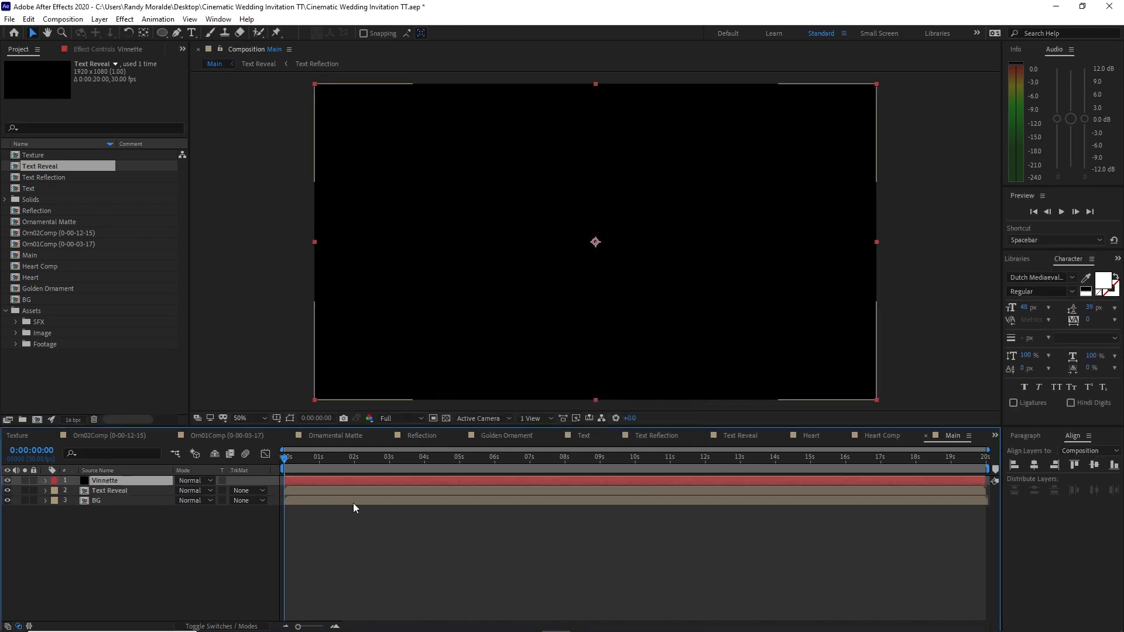
- Add a full-frame elliptical mask to the Vinnette solid, with a Mask Feather of 150 pixels and Inverted enabled
double_click(162, 33)
key(v)
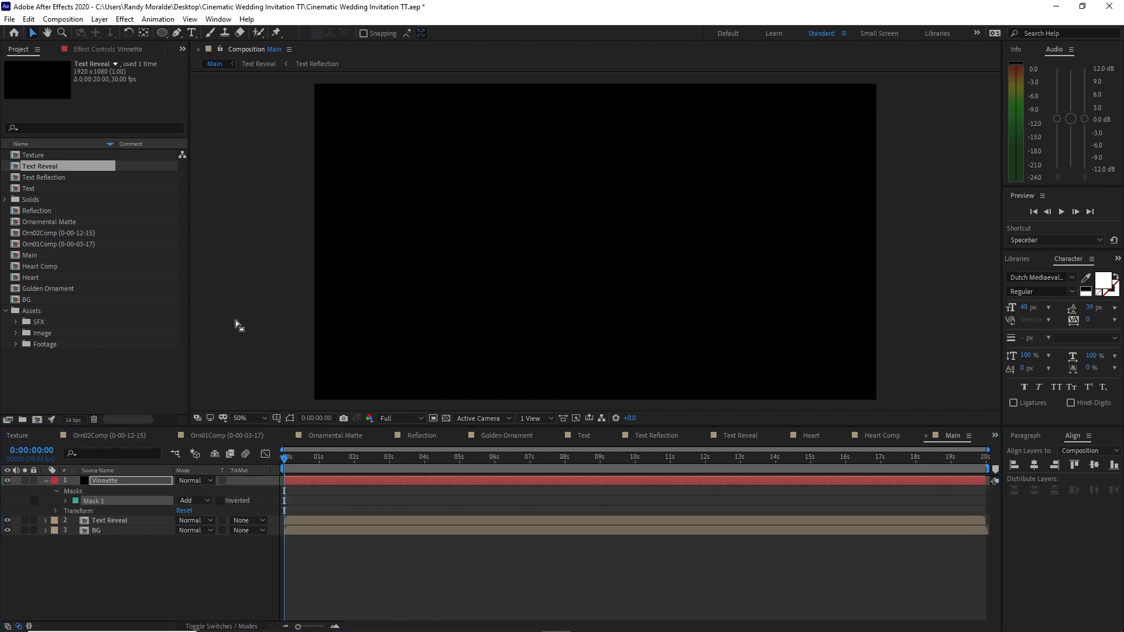
click(288, 419)
click(65, 500)
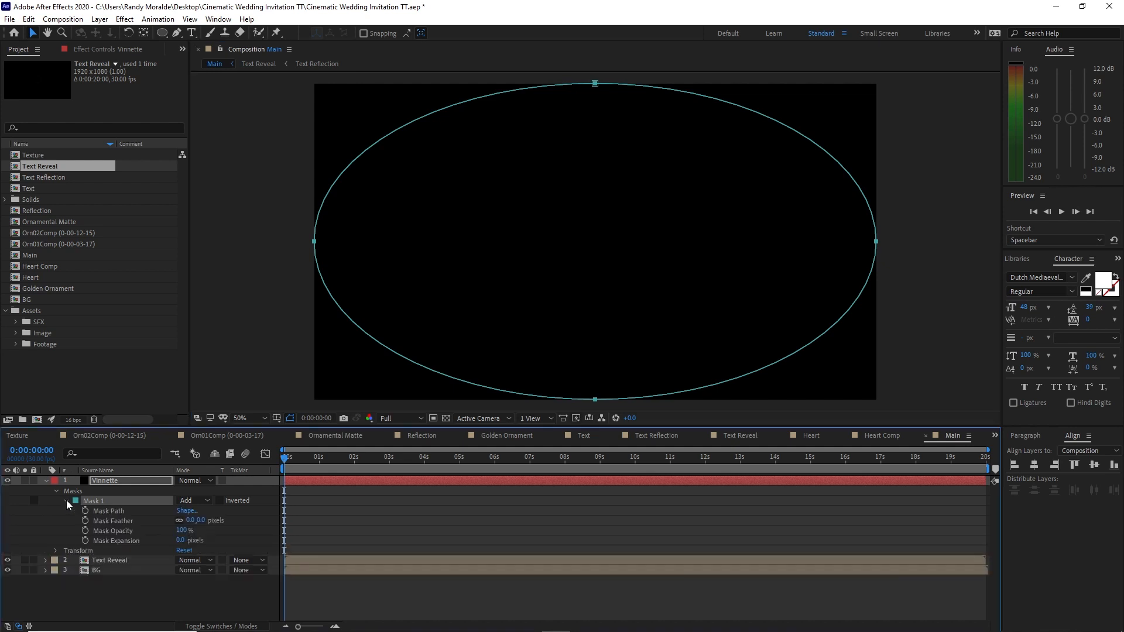
click(199, 520)
text(150)
key(Return)
click(66, 501)
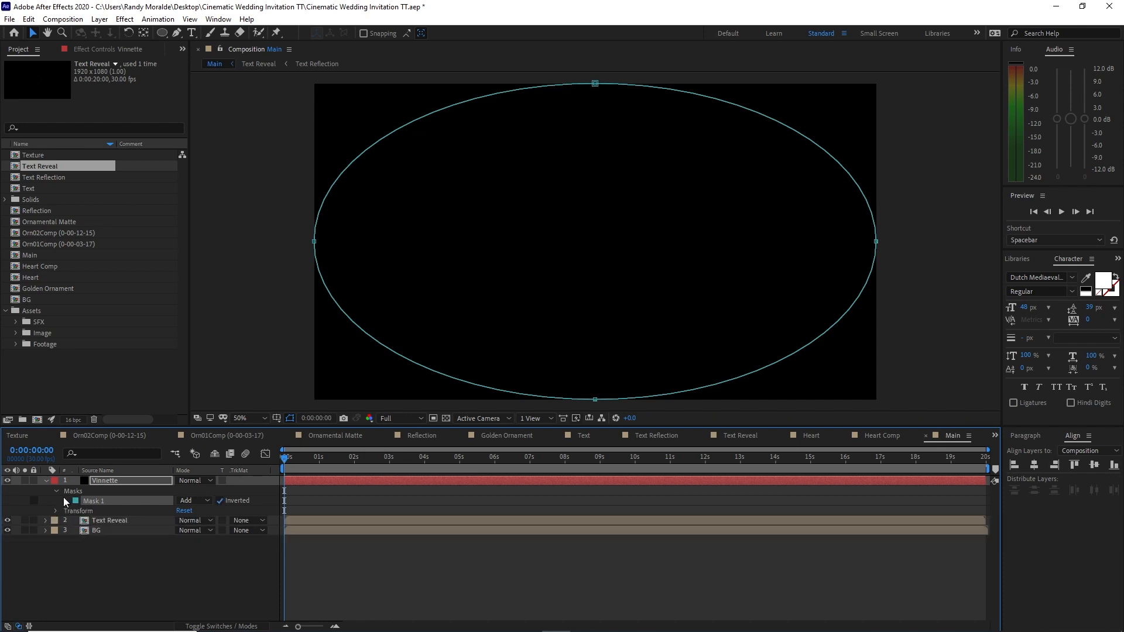
click(57, 490)
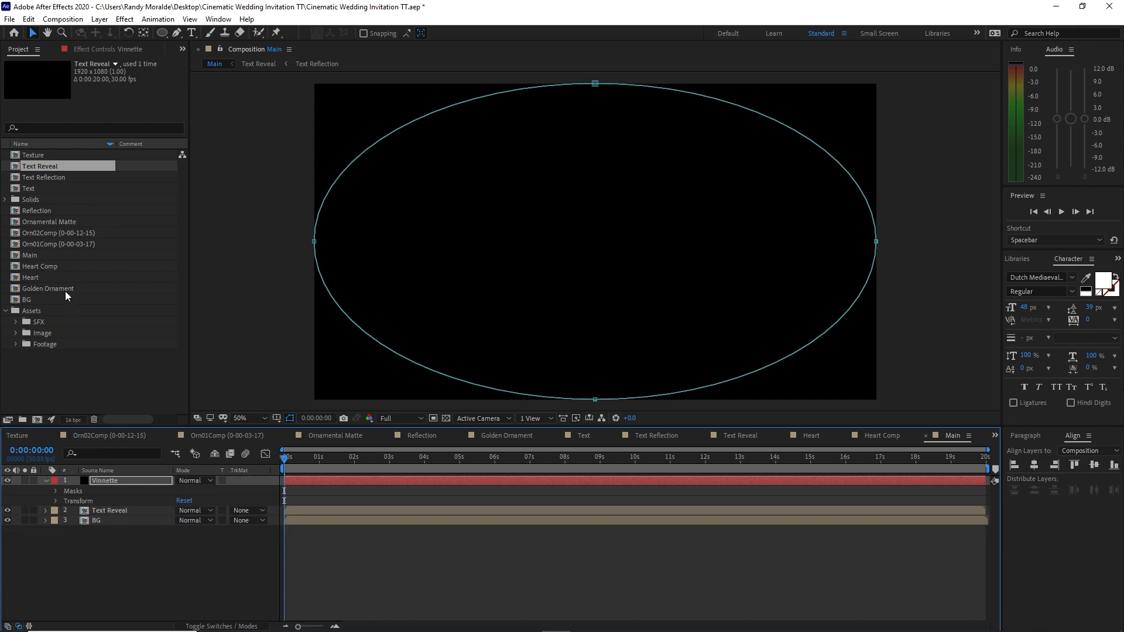
- Add Golden Ornament above Vinnette in Main, and at 8 seconds pull the four points of Vinnette's elliptical mask inward around the text
drag(65, 291, 82, 478)
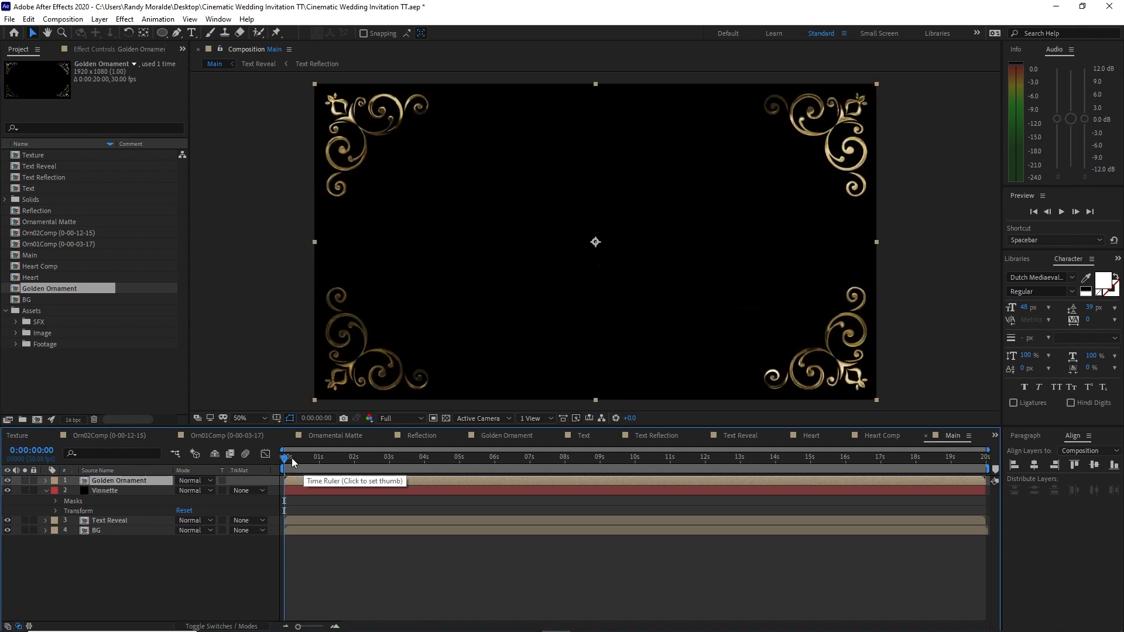
drag(292, 458, 570, 511)
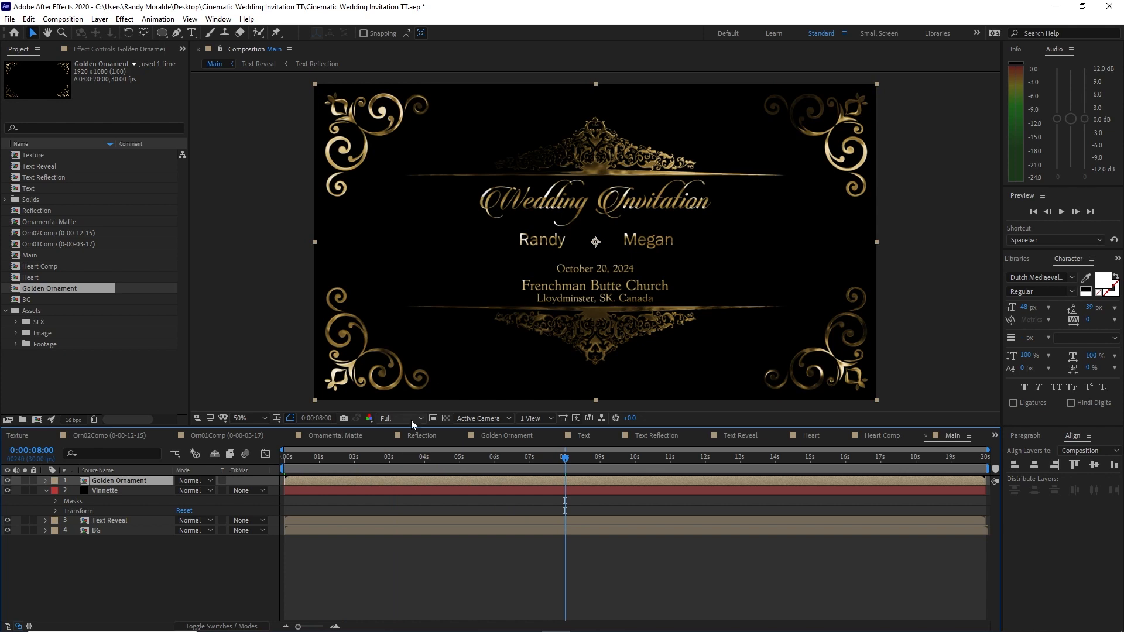
click(131, 492)
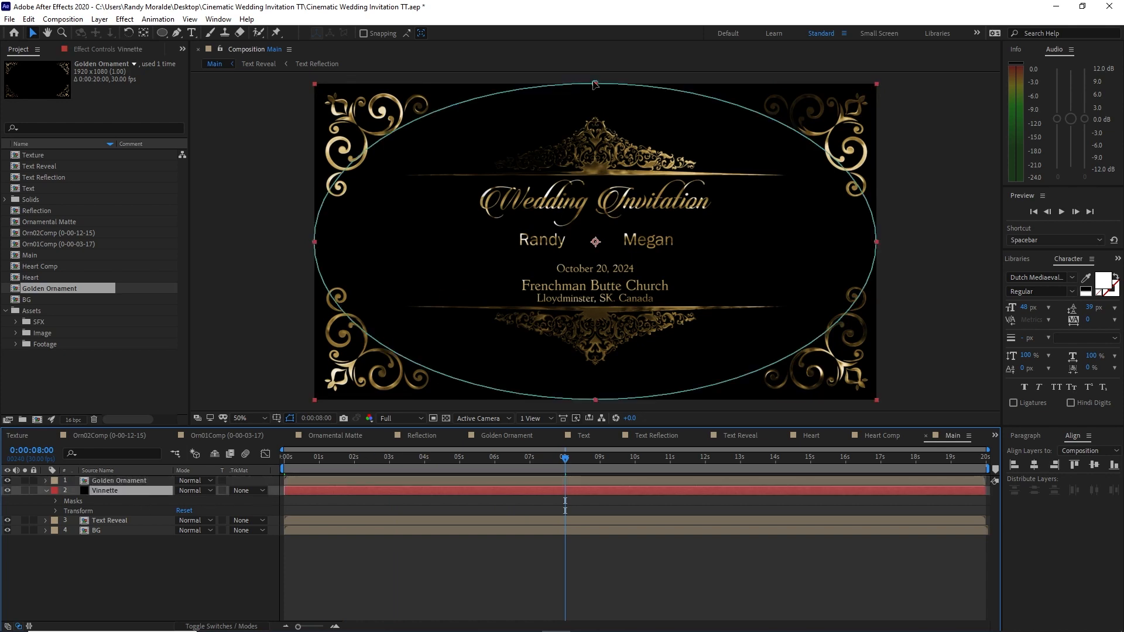
drag(594, 85, 593, 110)
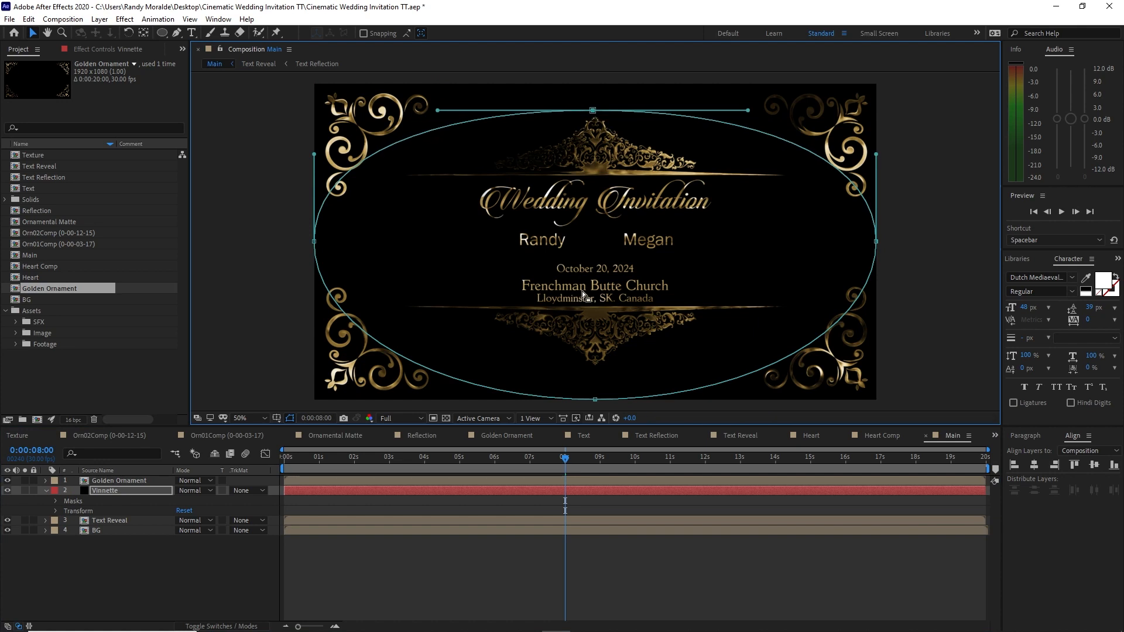
drag(595, 399, 594, 376)
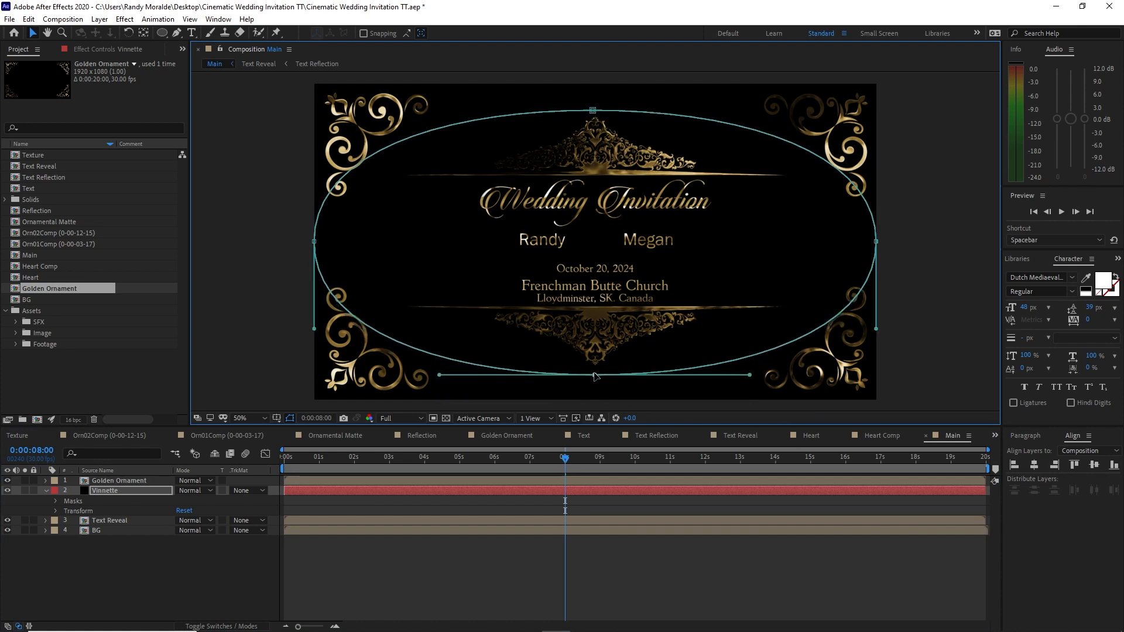
drag(314, 241, 371, 243)
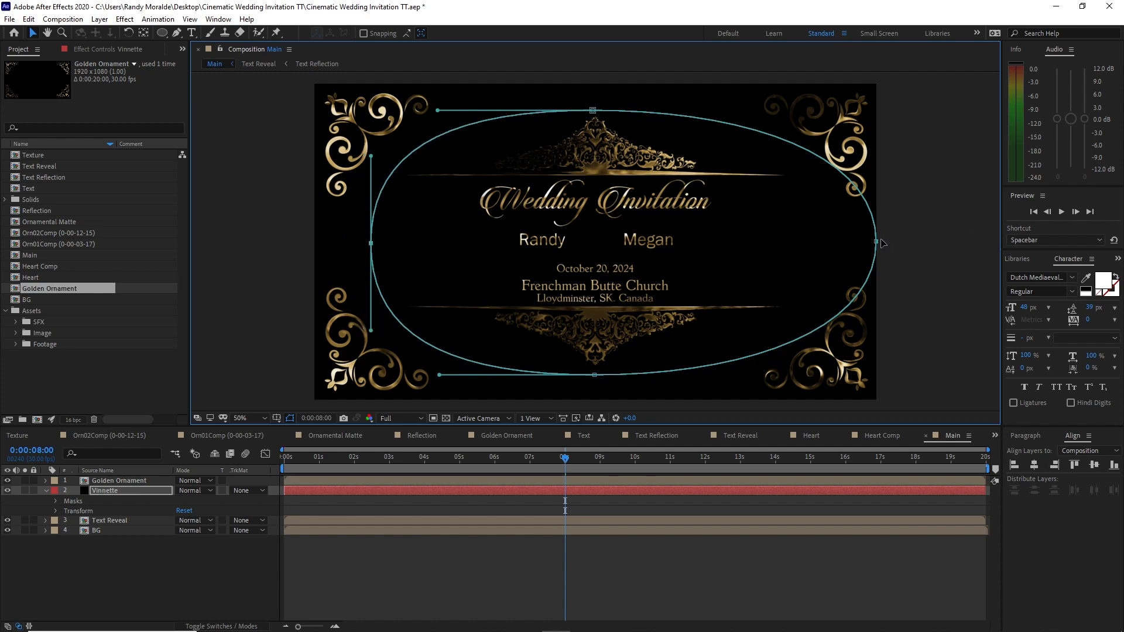
drag(876, 241, 828, 241)
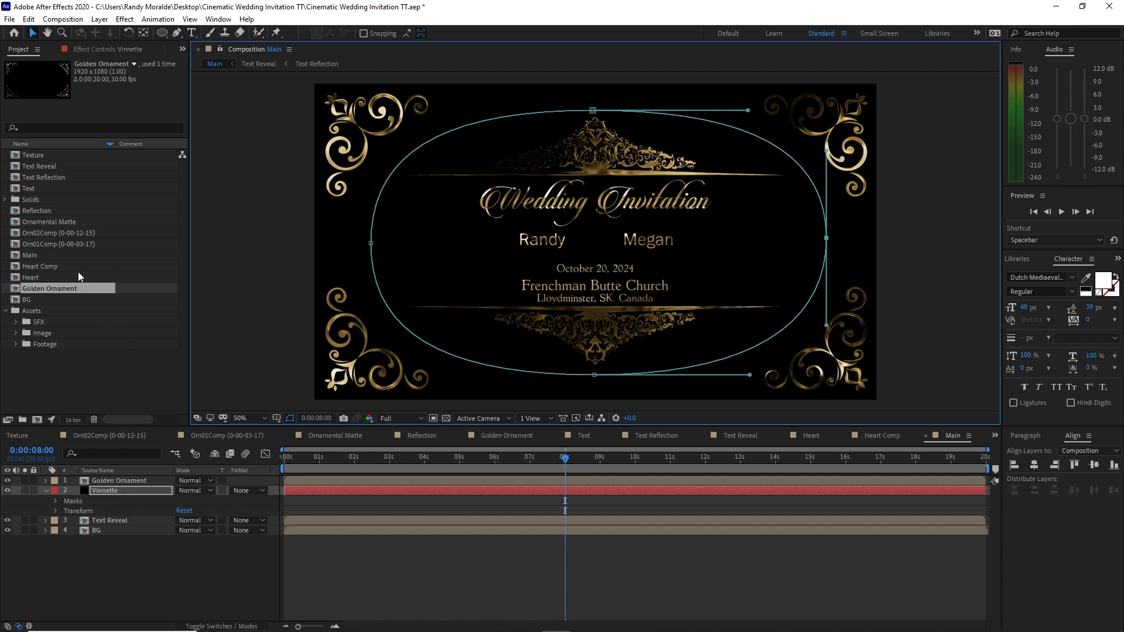
- Add Heart Comp as the topmost layer in Main and keyframe its Scale at 0% at 0:00:00:10
drag(74, 263, 112, 477)
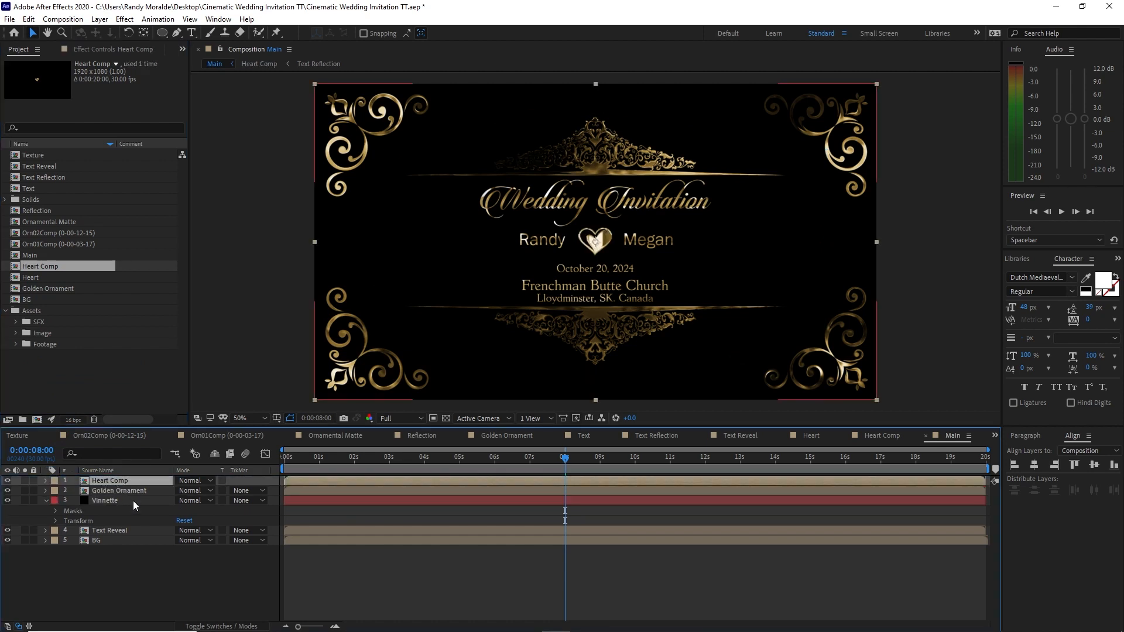
key(s)
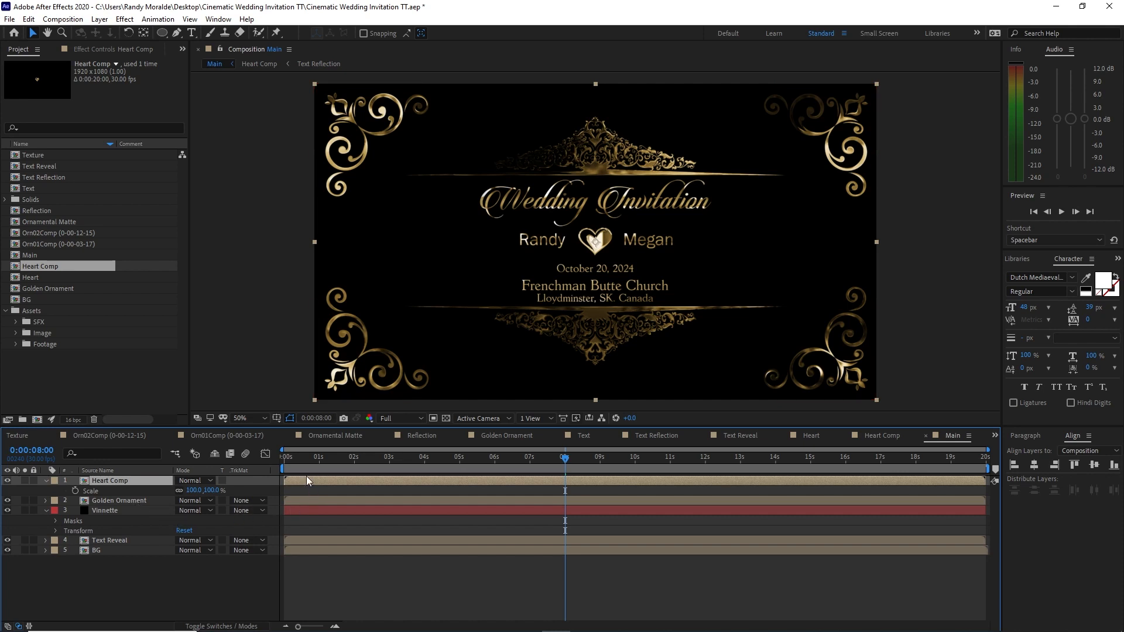
click(300, 457)
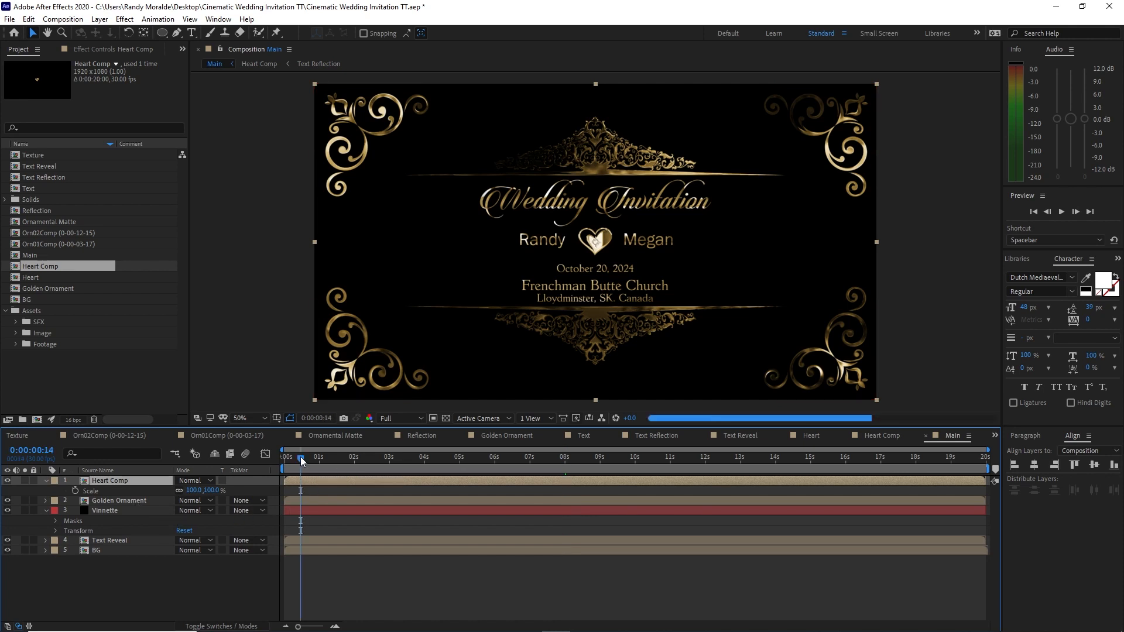
drag(300, 459, 296, 459)
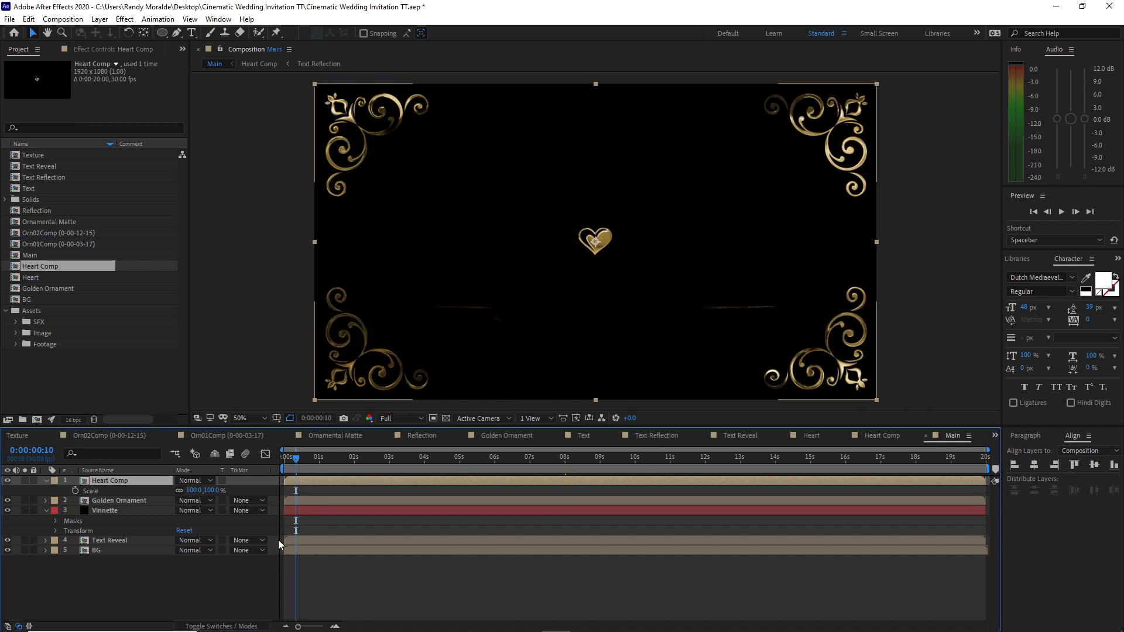
click(75, 490)
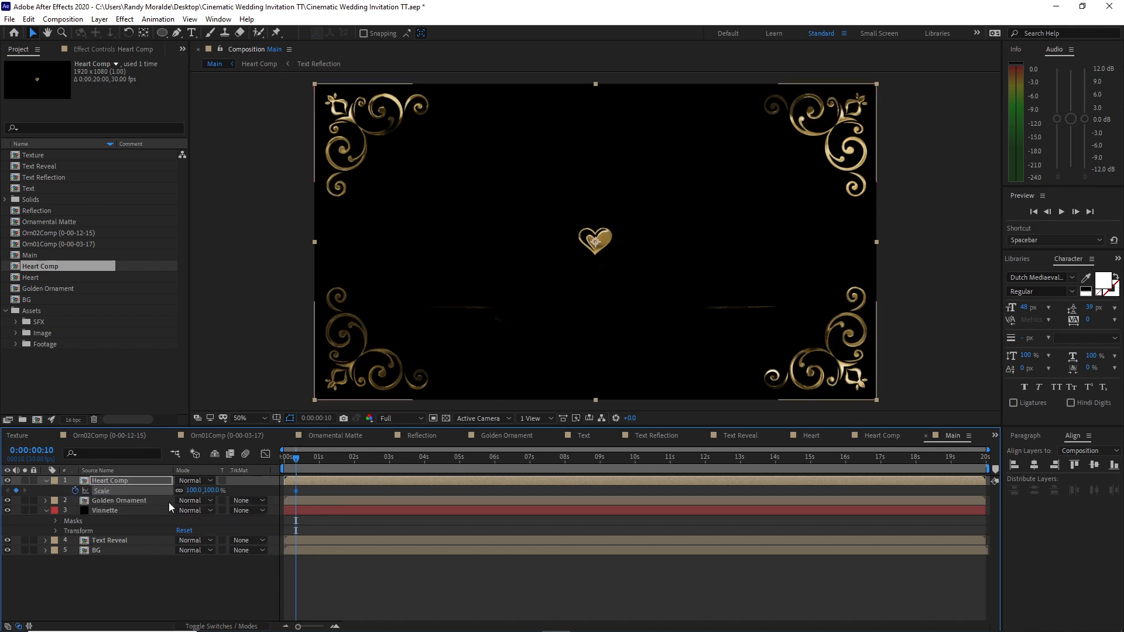
click(193, 491)
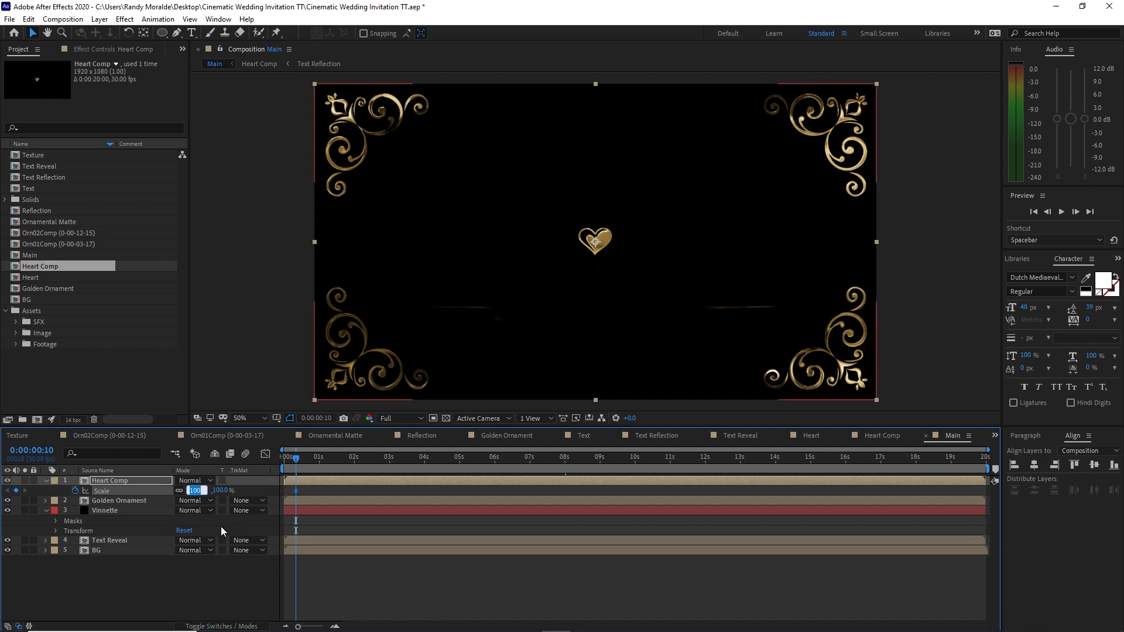
text(0)
- Keyframe Heart Comp's Scale at 100% at 0:00:03:01 and collapse the expanded layer properties
drag(296, 457, 390, 459)
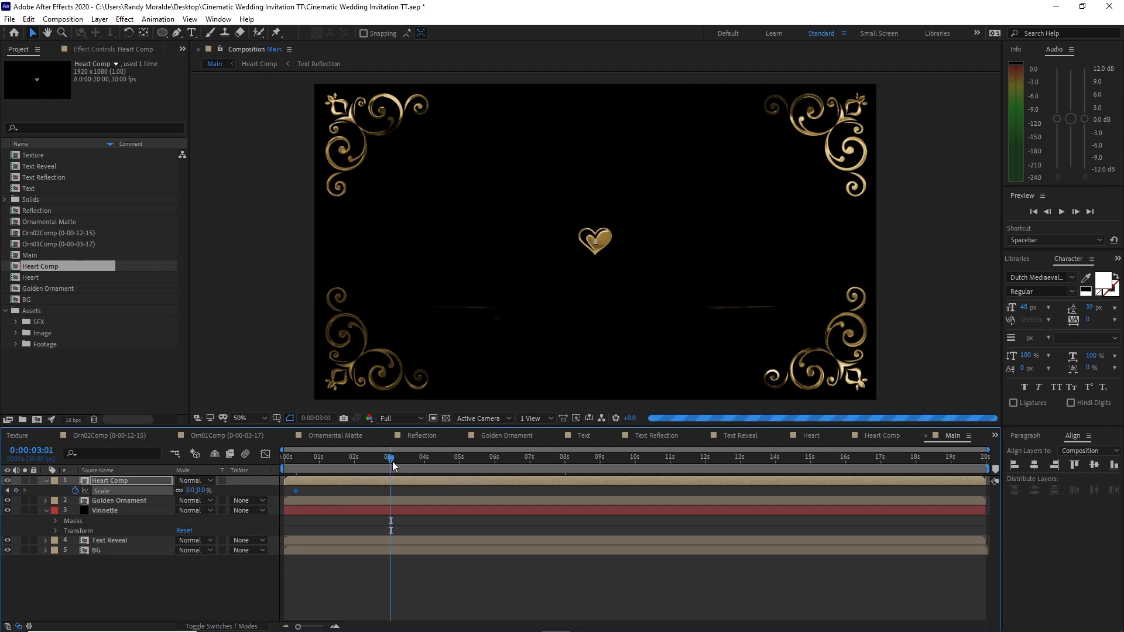
click(206, 492)
text(100)
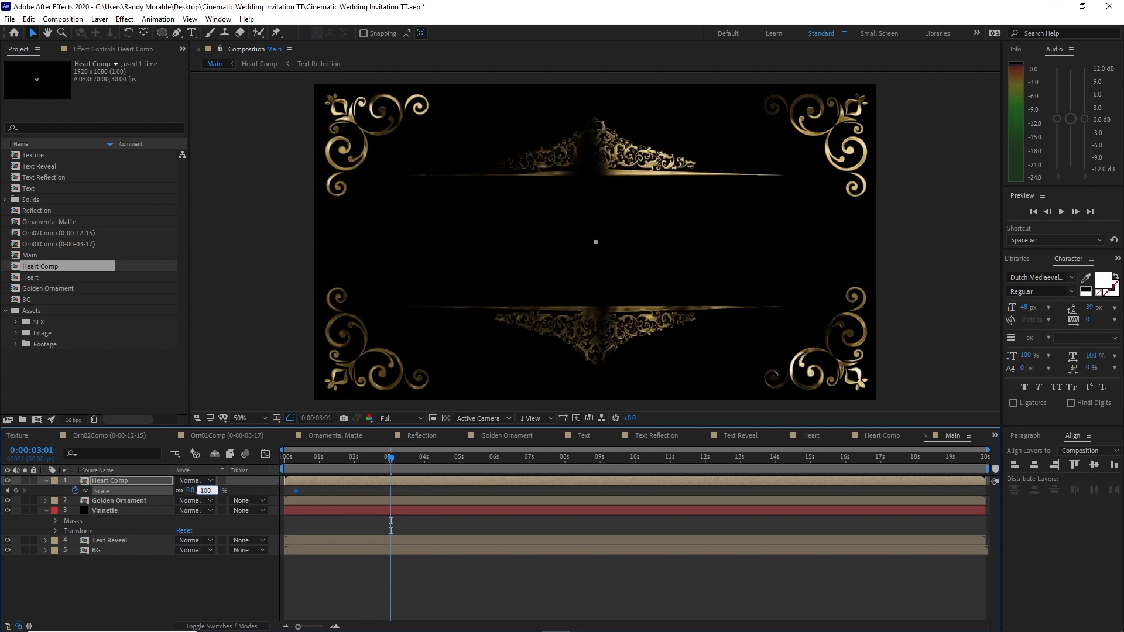
click(209, 592)
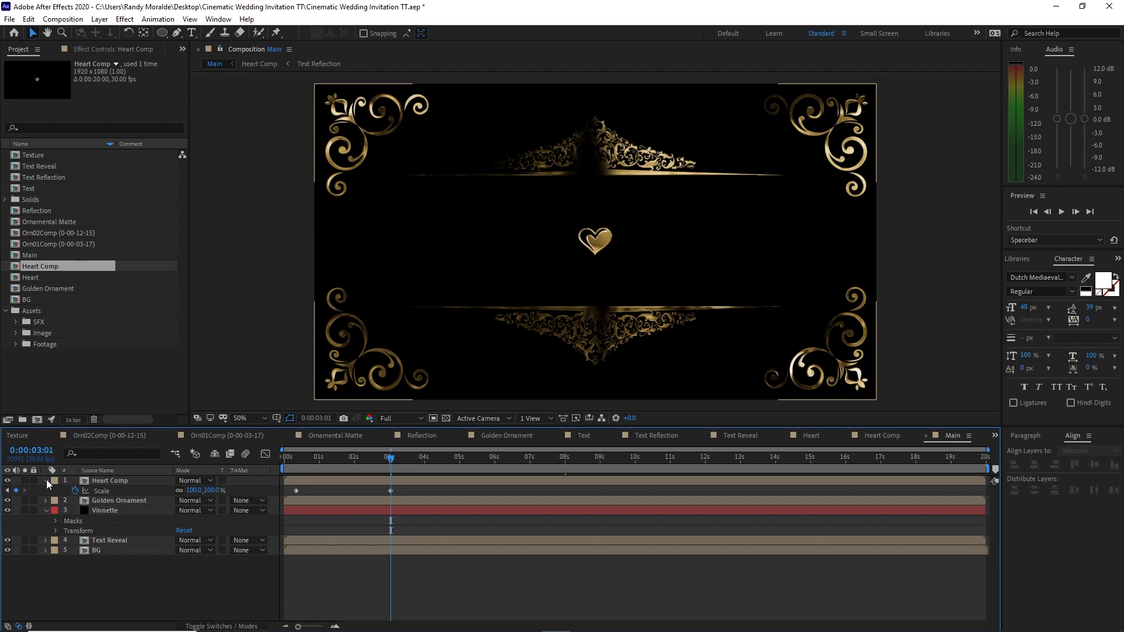
click(46, 480)
click(45, 500)
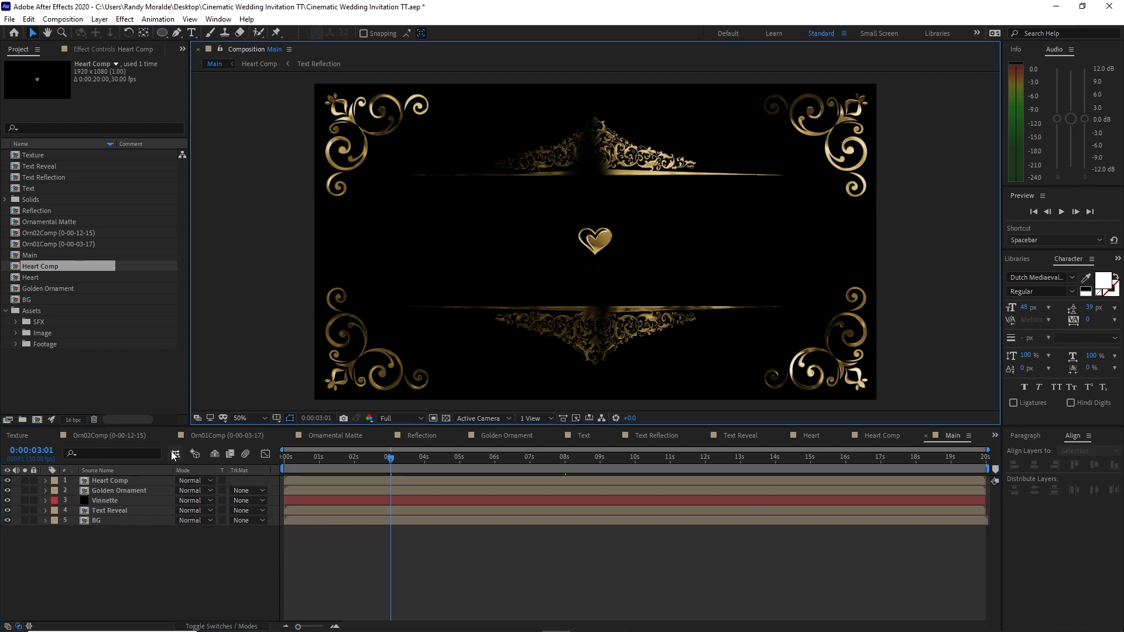
- Open the Orn02Comp composition and keyframe the corner ornament layer's Opacity at 0% at 0:00:00:29
click(111, 438)
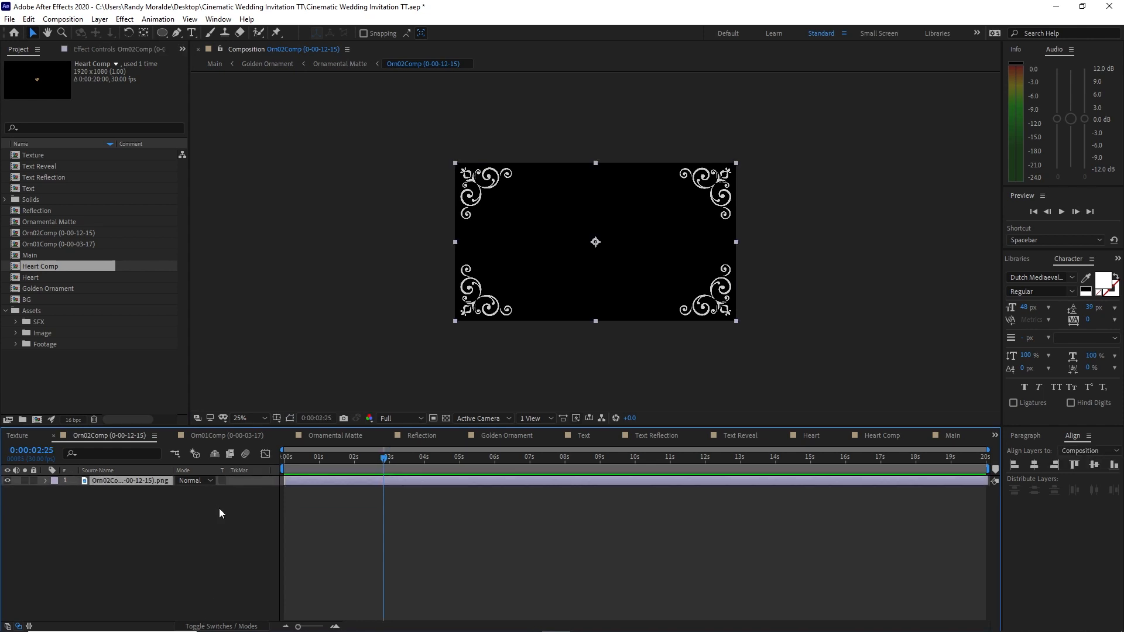
key(t)
click(319, 469)
click(76, 491)
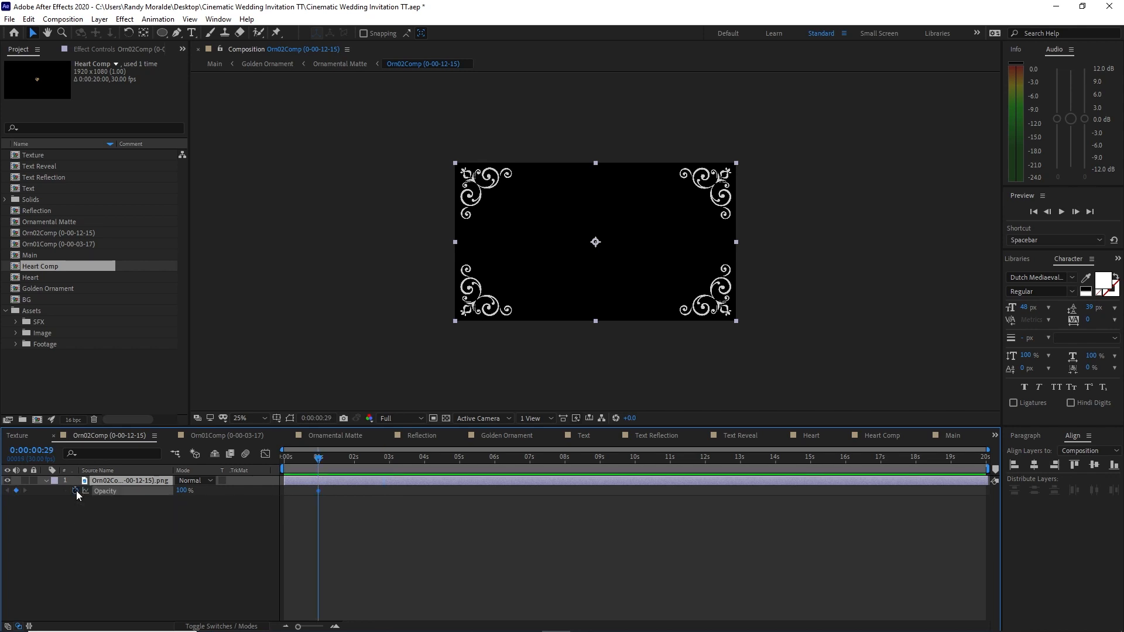
click(178, 491)
text(0)
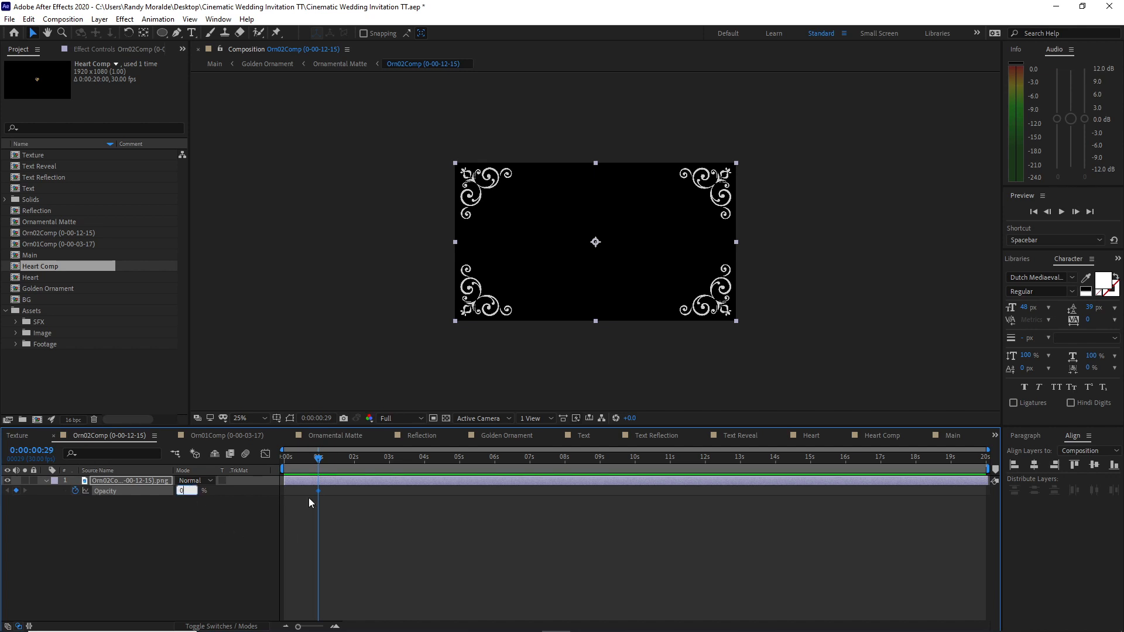
- Keyframe the corner ornament layer's Opacity at 100% at 0:00:04:01 and scrub through the fade-in
click(319, 462)
drag(319, 460, 426, 505)
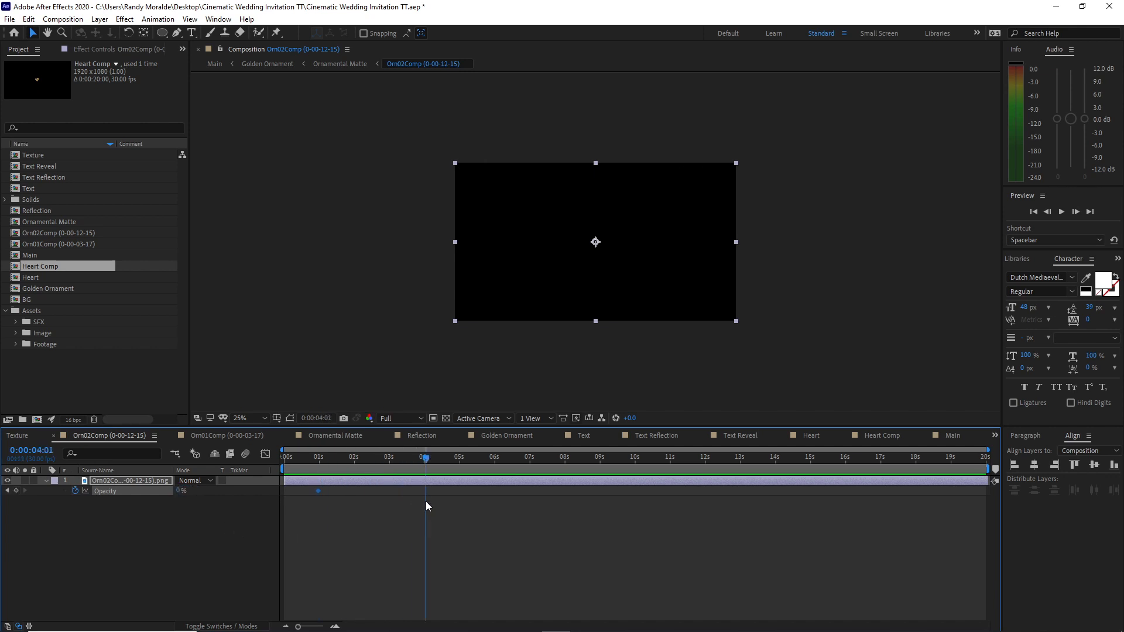
click(179, 492)
text(100)
click(244, 553)
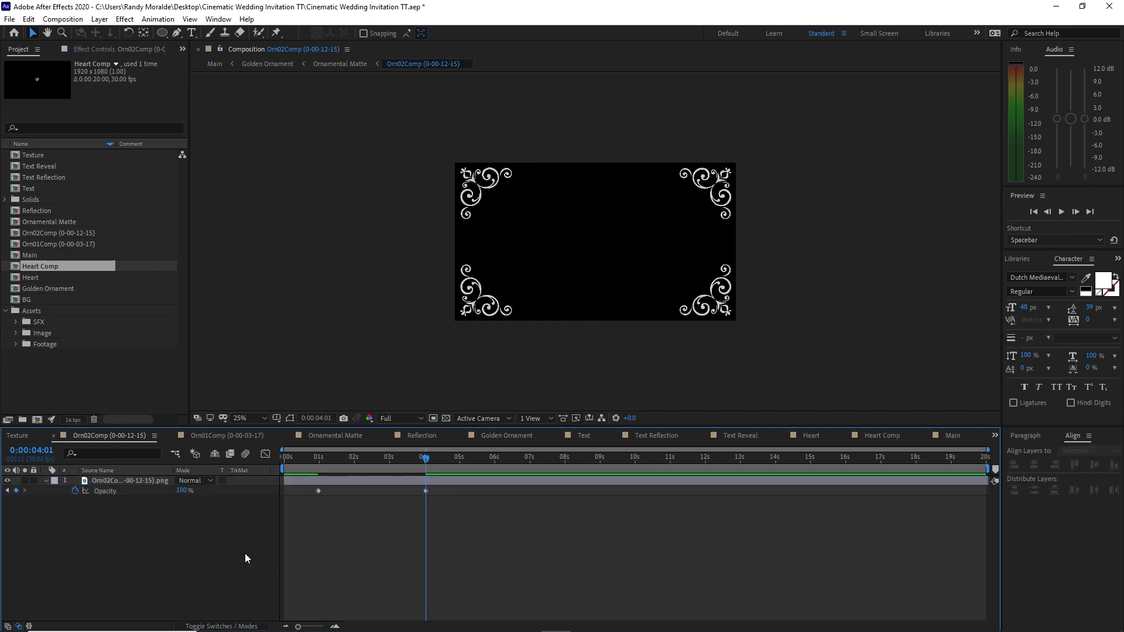
drag(313, 467, 416, 464)
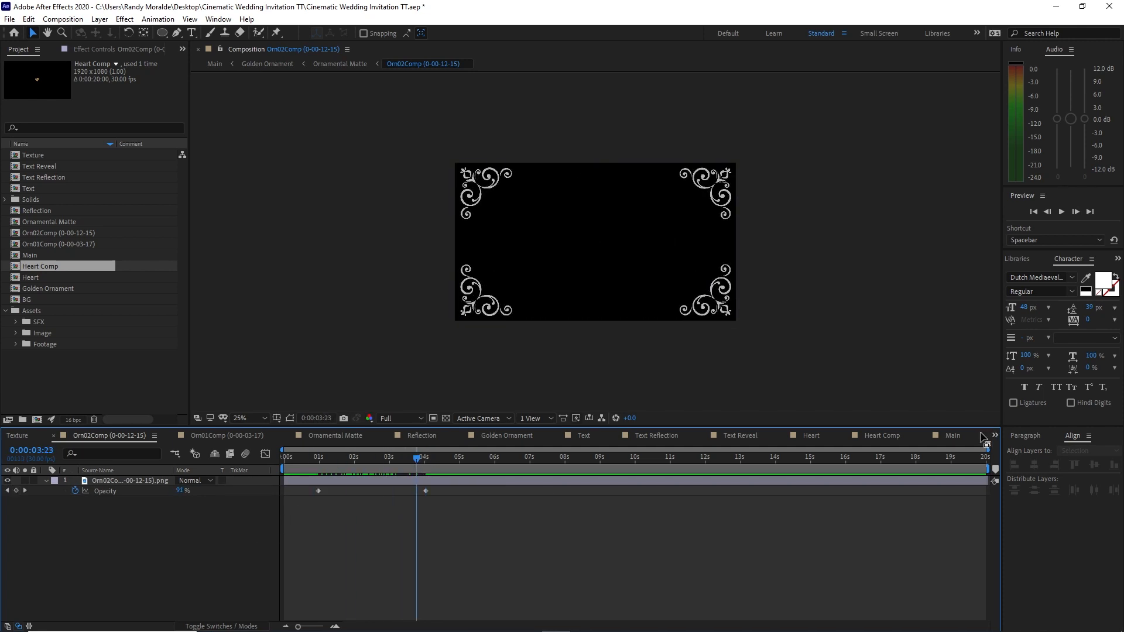
- Create multiple compositions from the three image sequences in the Footage folder and return to the Main composition
click(955, 437)
click(16, 344)
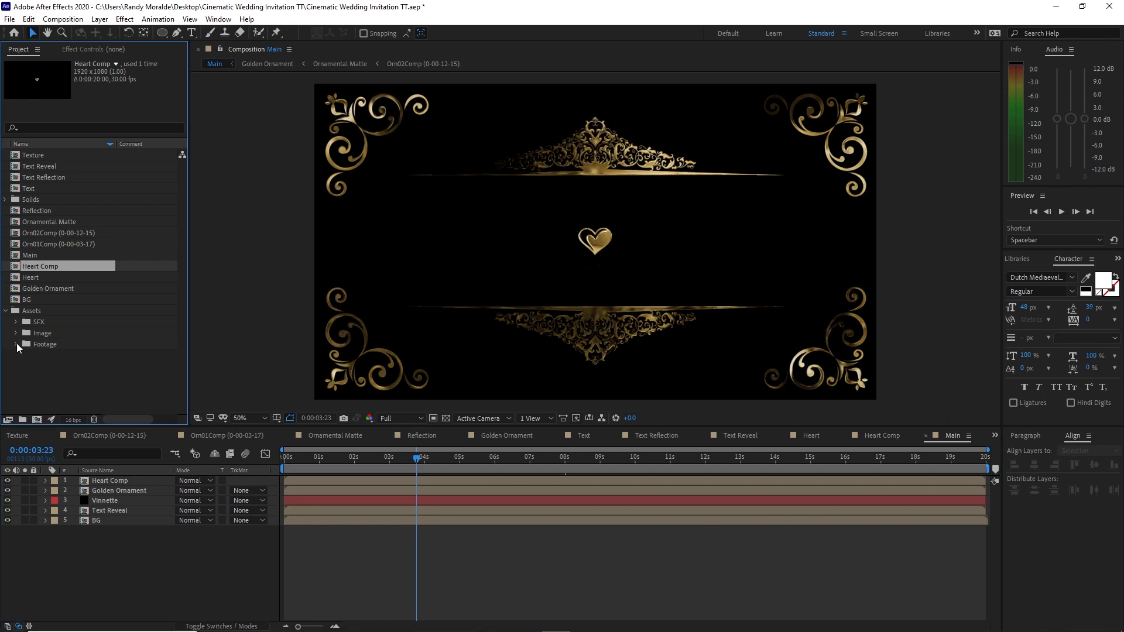
drag(22, 353, 36, 420)
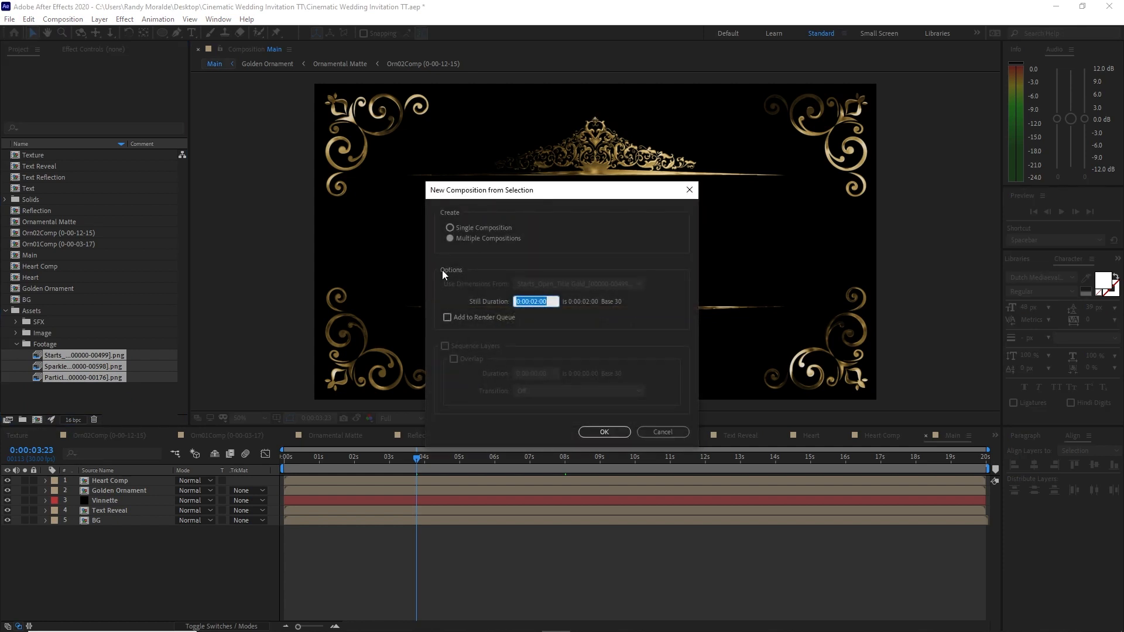
click(604, 432)
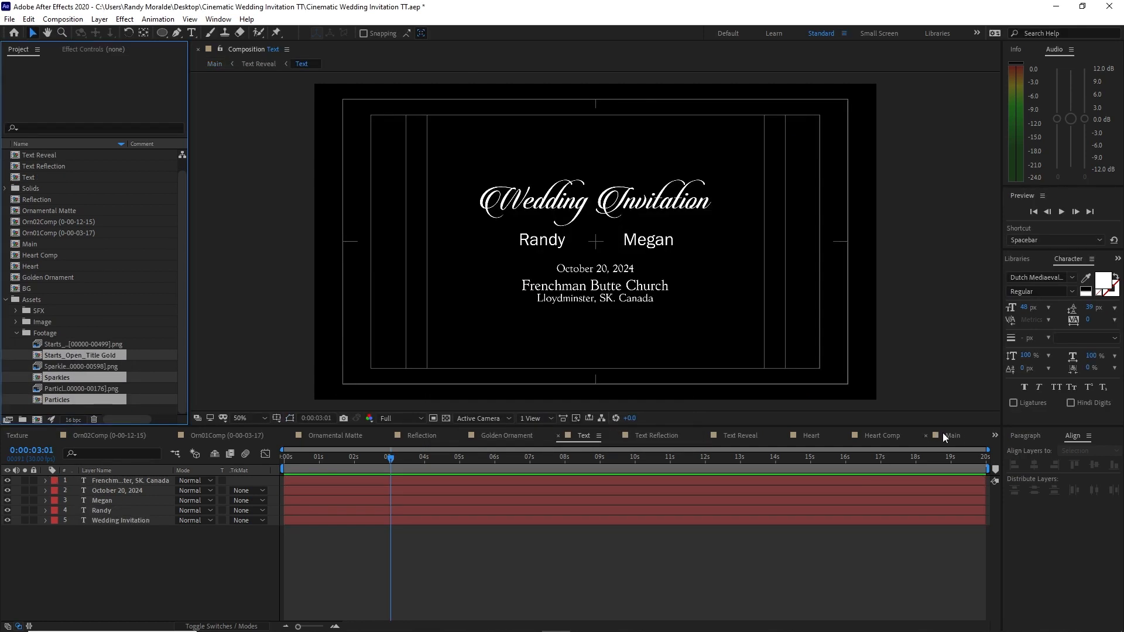
click(945, 438)
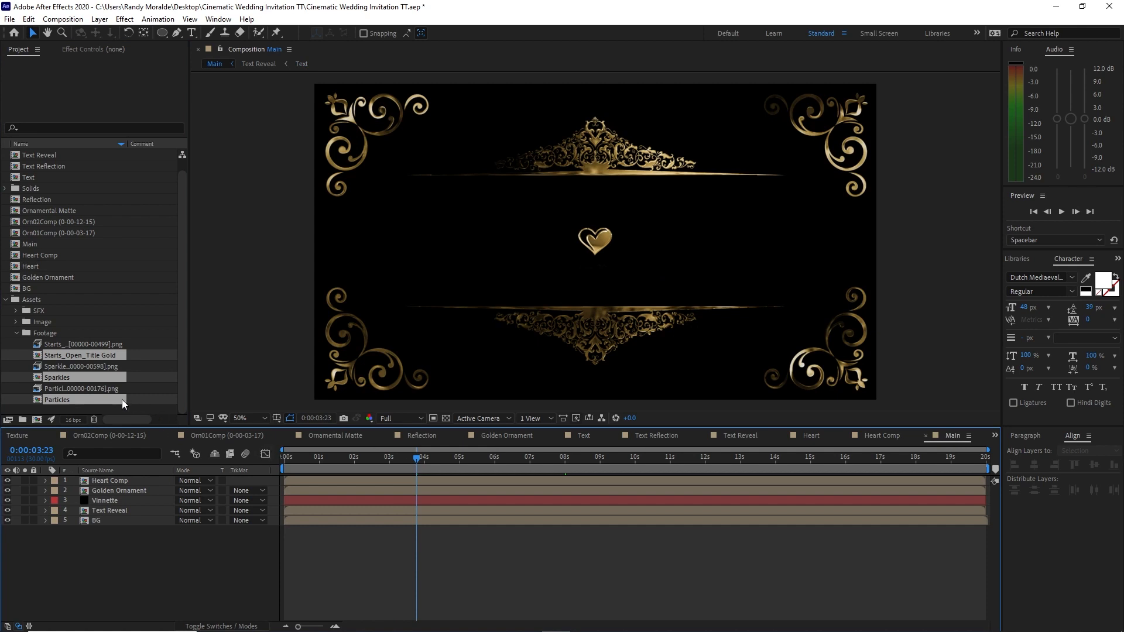
- Place the Starts_Open_Title Gold, Particles and Sparkles compositions above Main's existing layers and set Particles and Sparkles to Add blending
drag(122, 399, 133, 479)
click(147, 557)
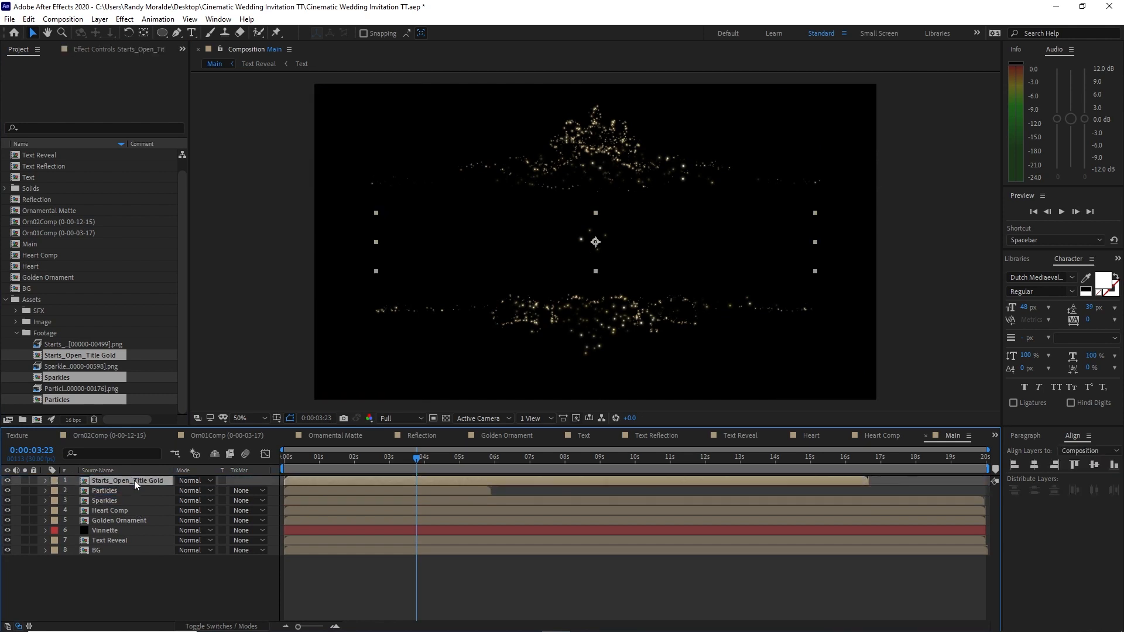
click(177, 491)
click(231, 241)
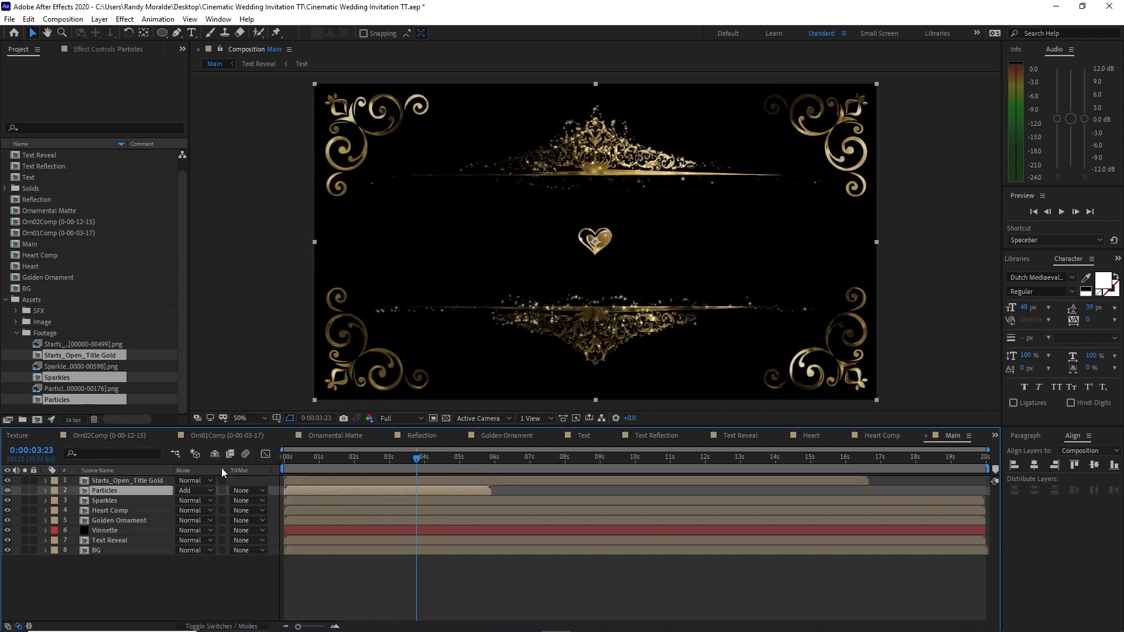
click(191, 501)
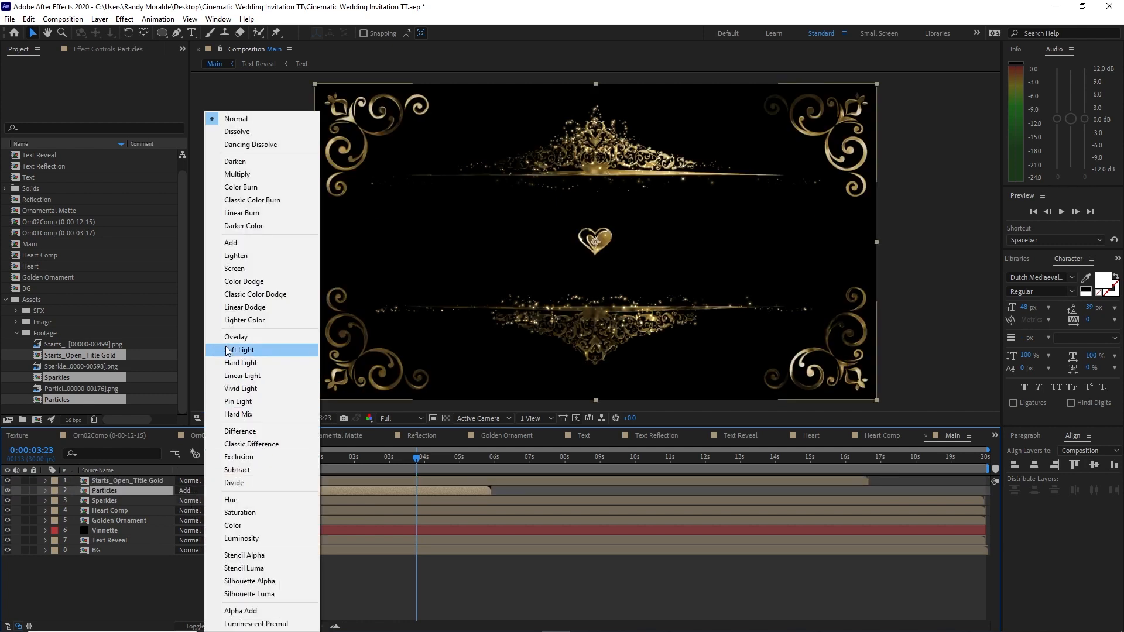
click(231, 243)
- Preview the Main composition from the first frame to check the particle and sparkle overlays, and stop playback
click(412, 455)
drag(412, 454, 278, 455)
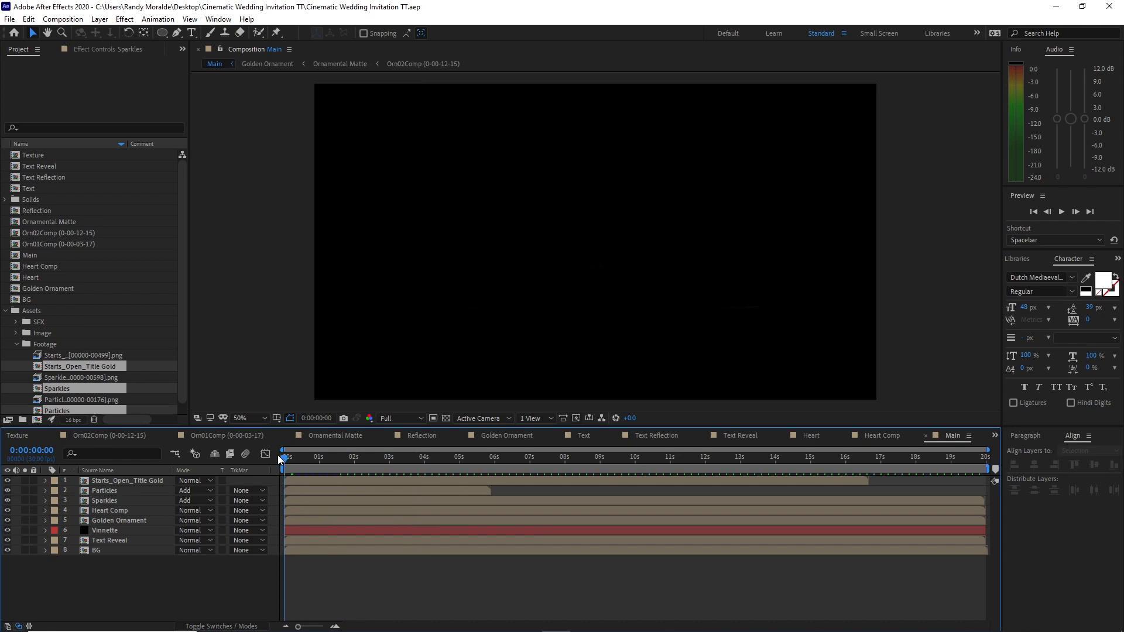
click(1061, 212)
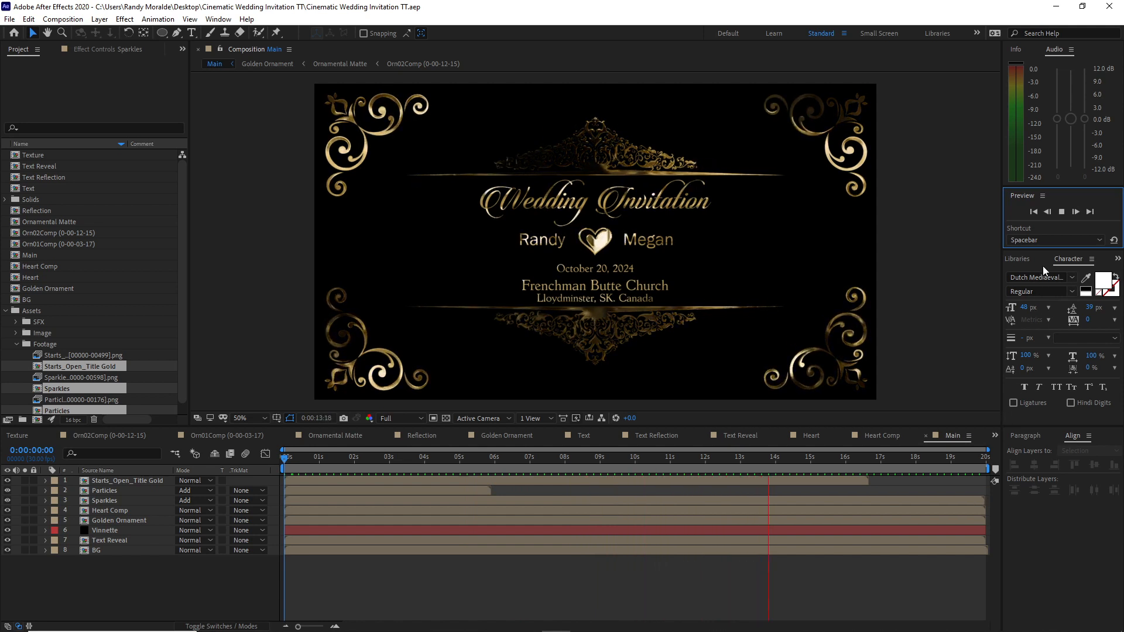
click(1062, 214)
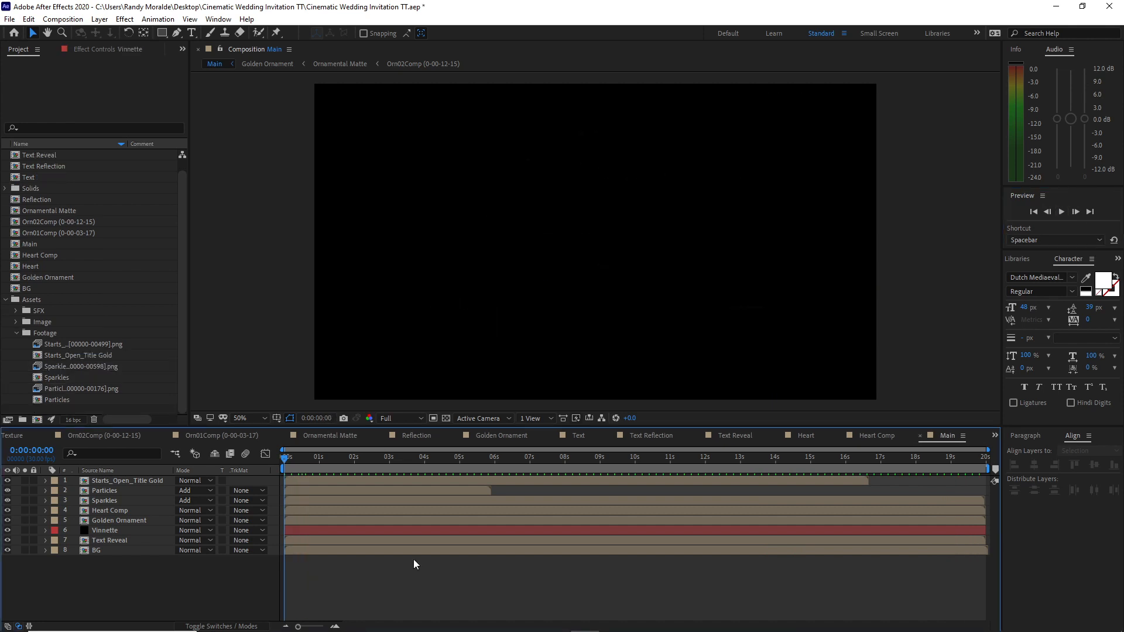
- Create a project folder named Other Comps and move the loose compositions into it, leaving out Main and Reflection
click(15, 330)
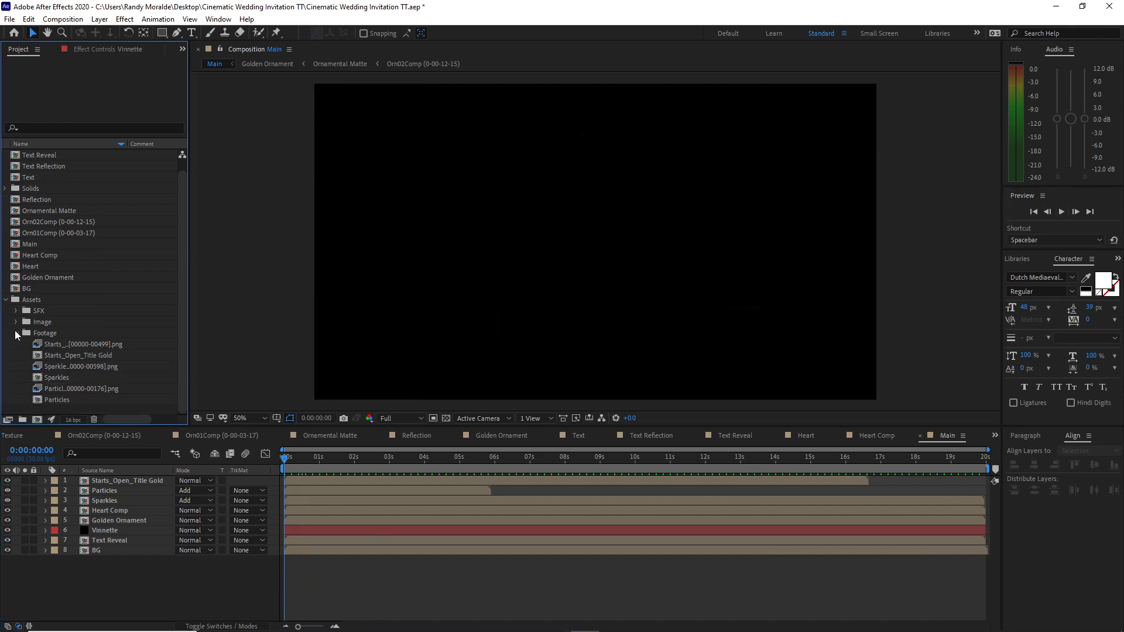
click(23, 419)
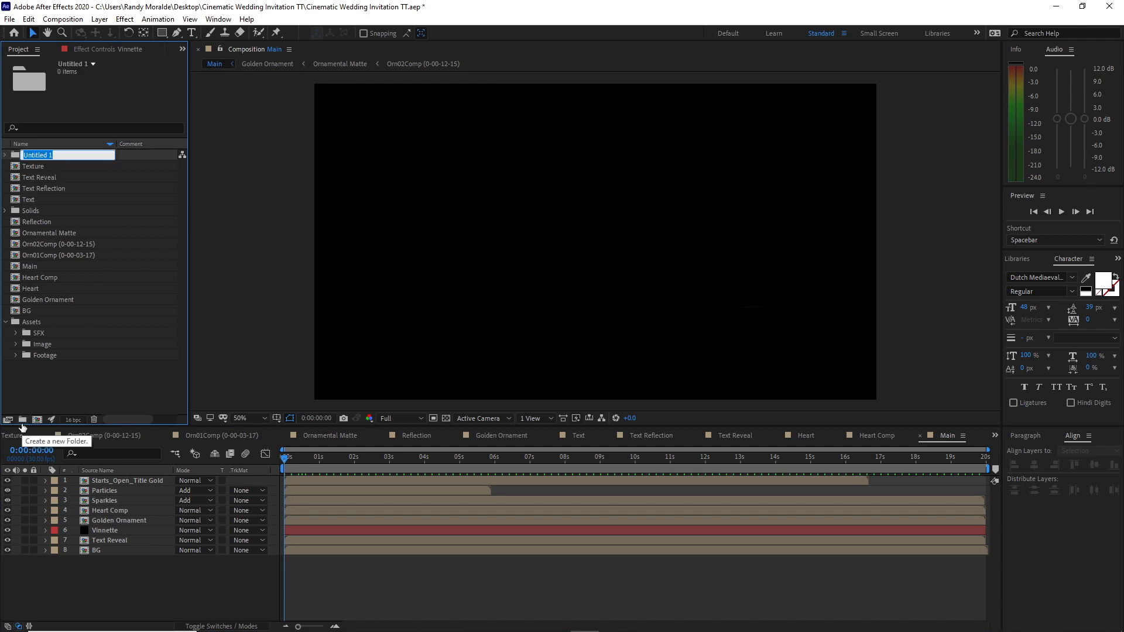
text(Other C)
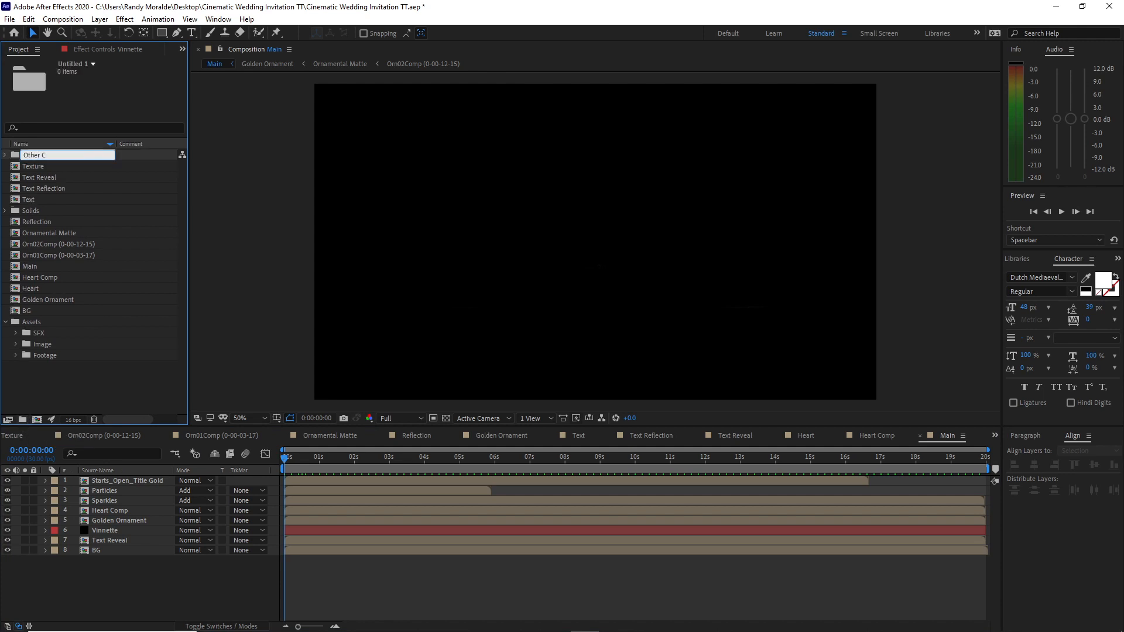
text(omps)
drag(7, 151, 21, 182)
drag(4, 273, 37, 179)
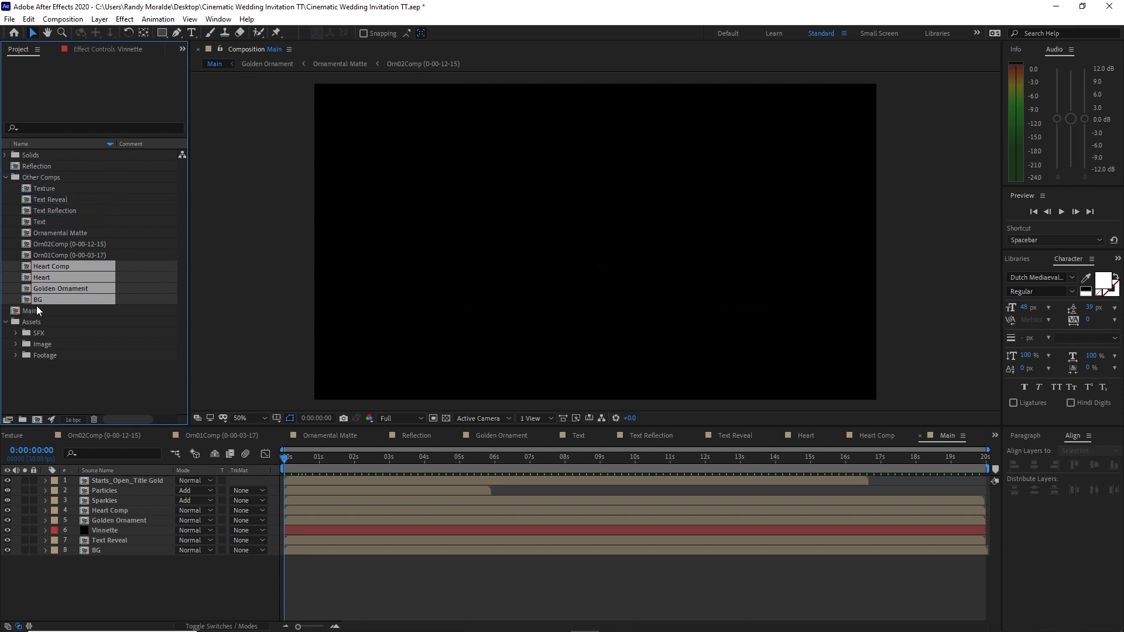
click(7, 177)
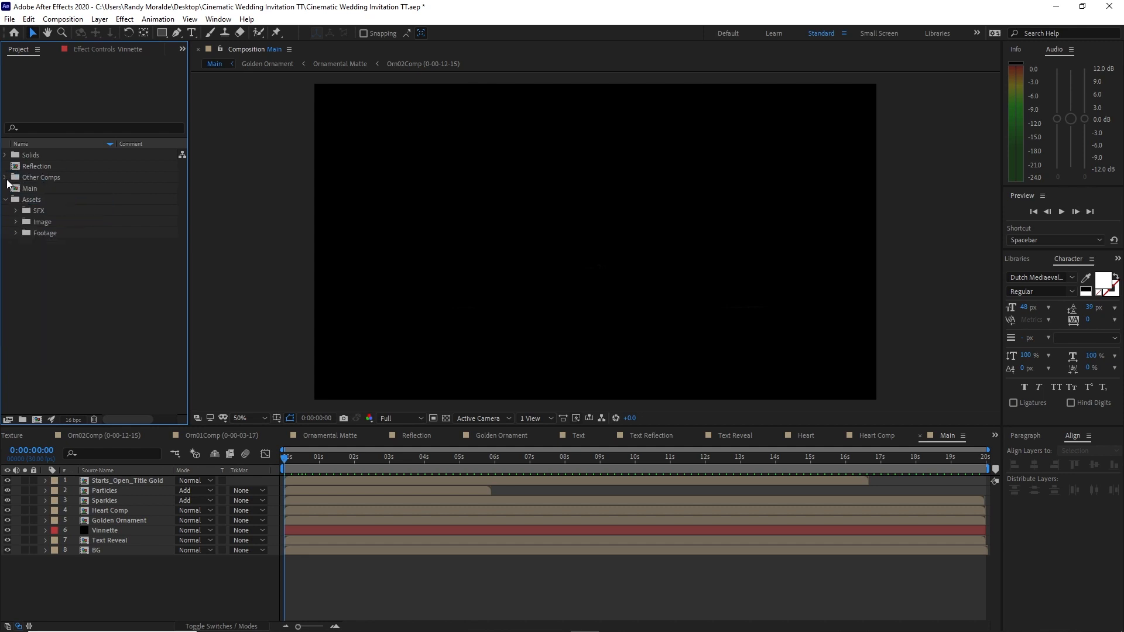
- Move the Starts_Open_Title Gold, Sparkles and Particles compositions from Footage into Other Comps and collapse the Assets folders
click(16, 232)
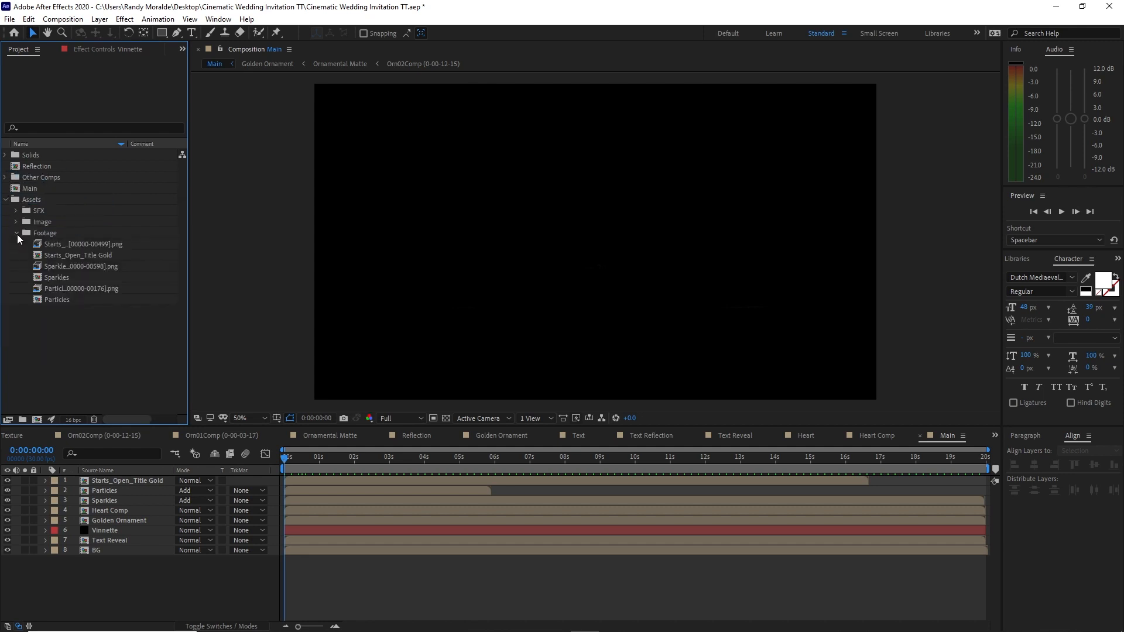
drag(58, 255, 52, 179)
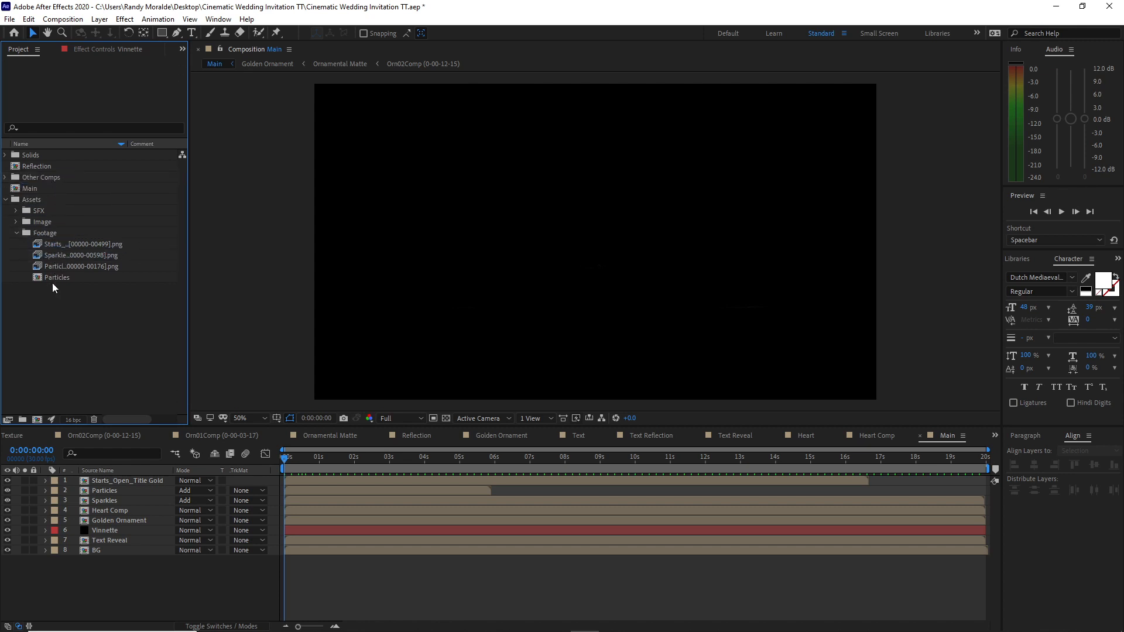
drag(56, 275, 48, 179)
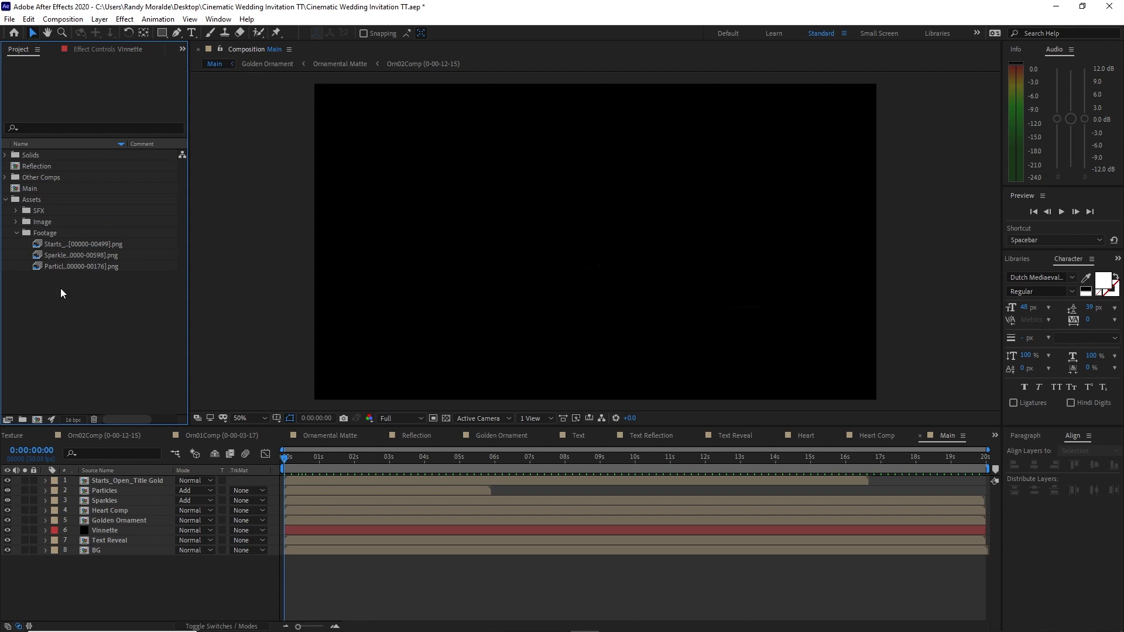
click(18, 233)
click(6, 200)
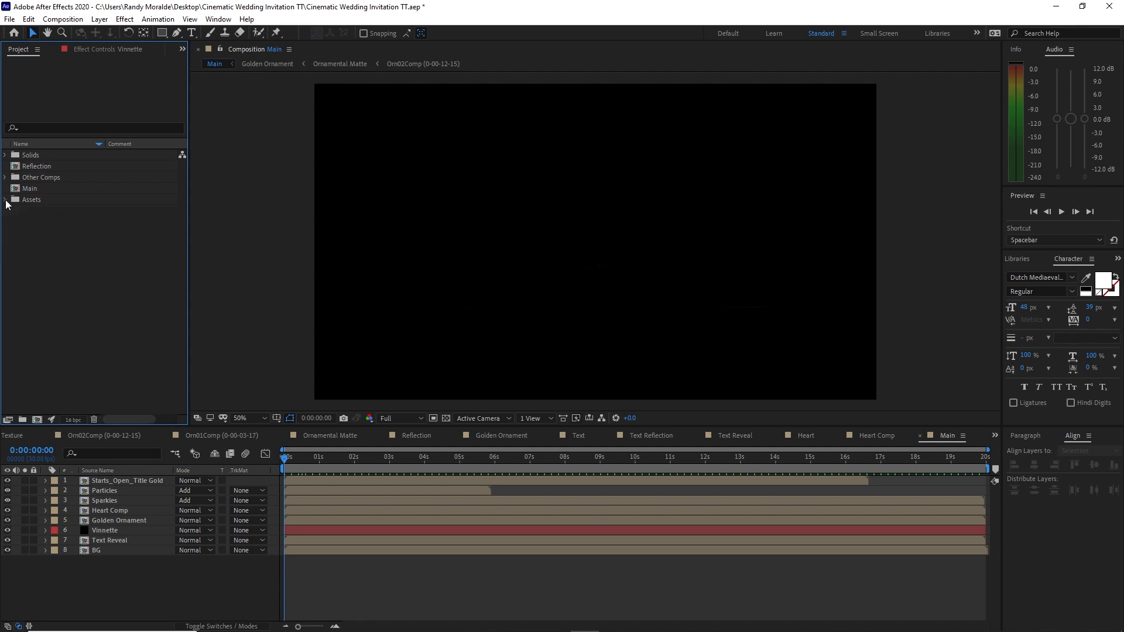
- Create a new composition named Final and add the Main composition to it as a layer
click(64, 19)
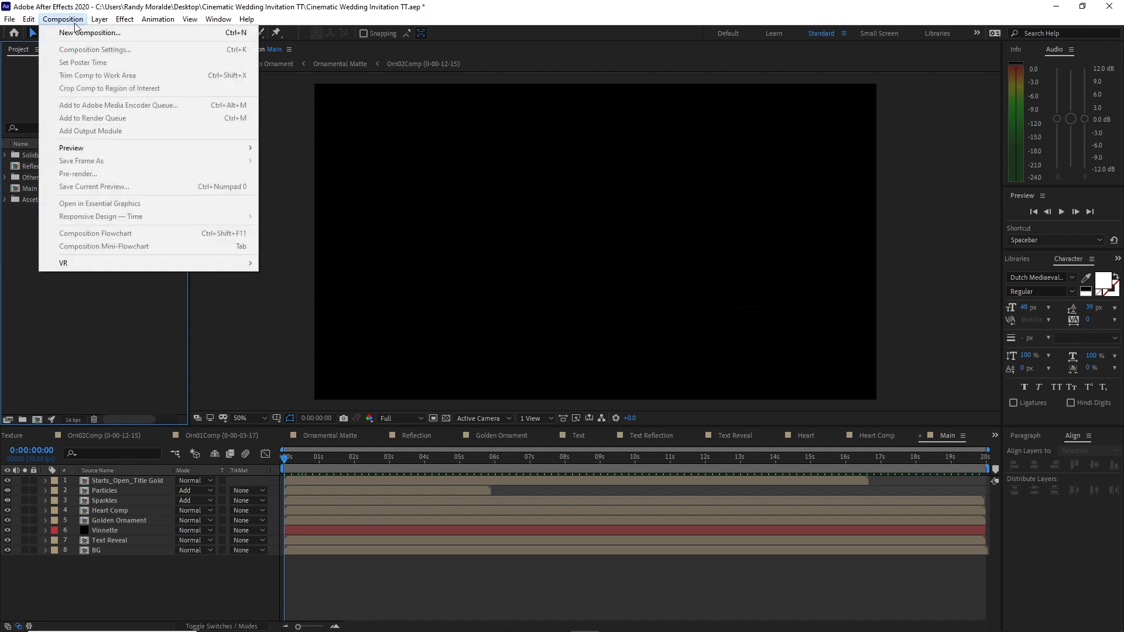
click(76, 32)
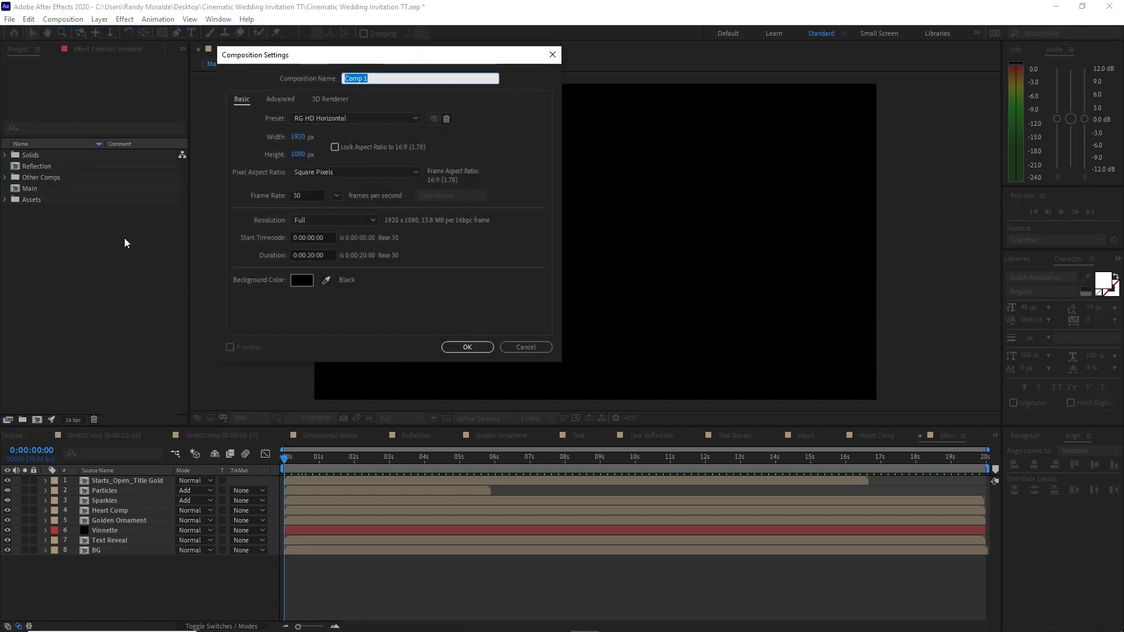
text(Final)
click(444, 347)
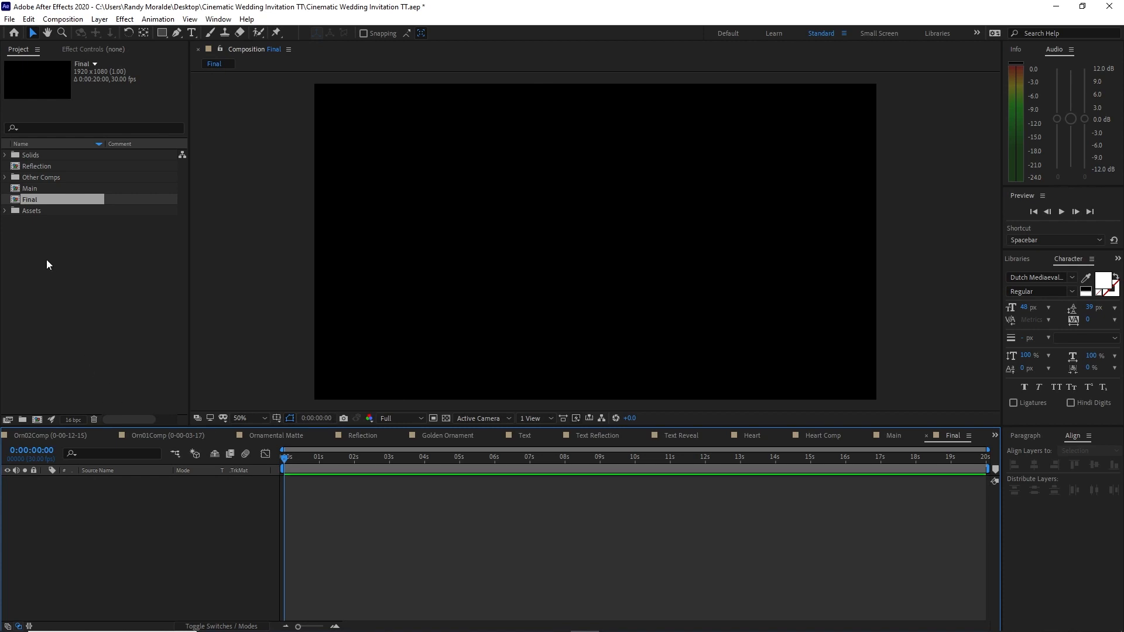
drag(33, 188, 77, 504)
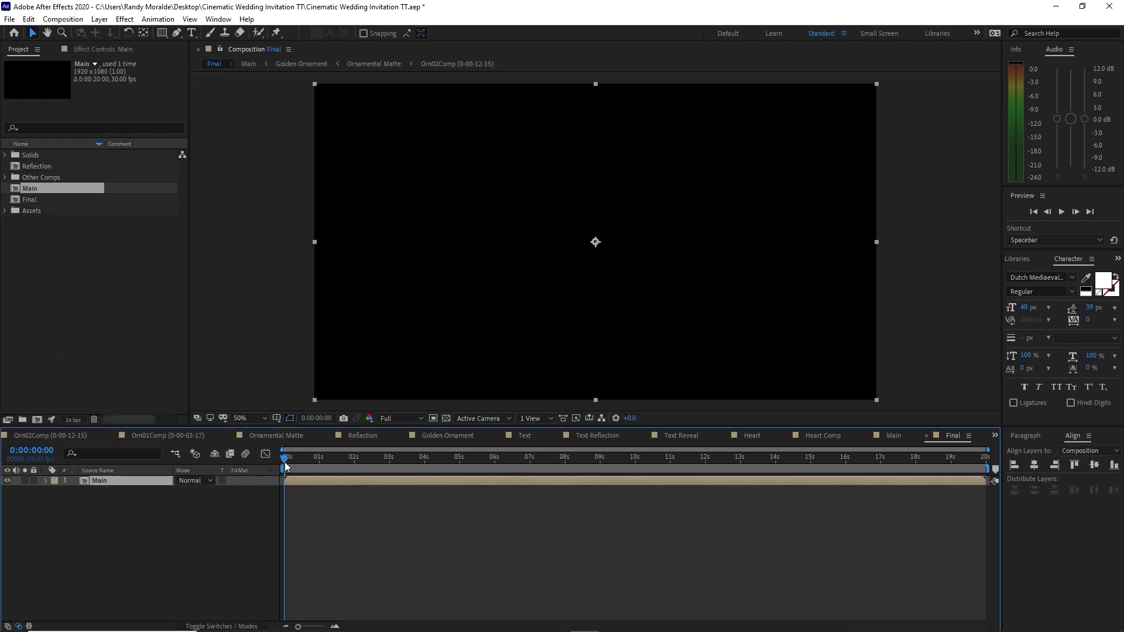
- Keyframe the Main layer's Opacity at 100% at 0:00:18:00 and 0% at 0:00:19:29 to fade out the ending
drag(294, 457, 915, 427)
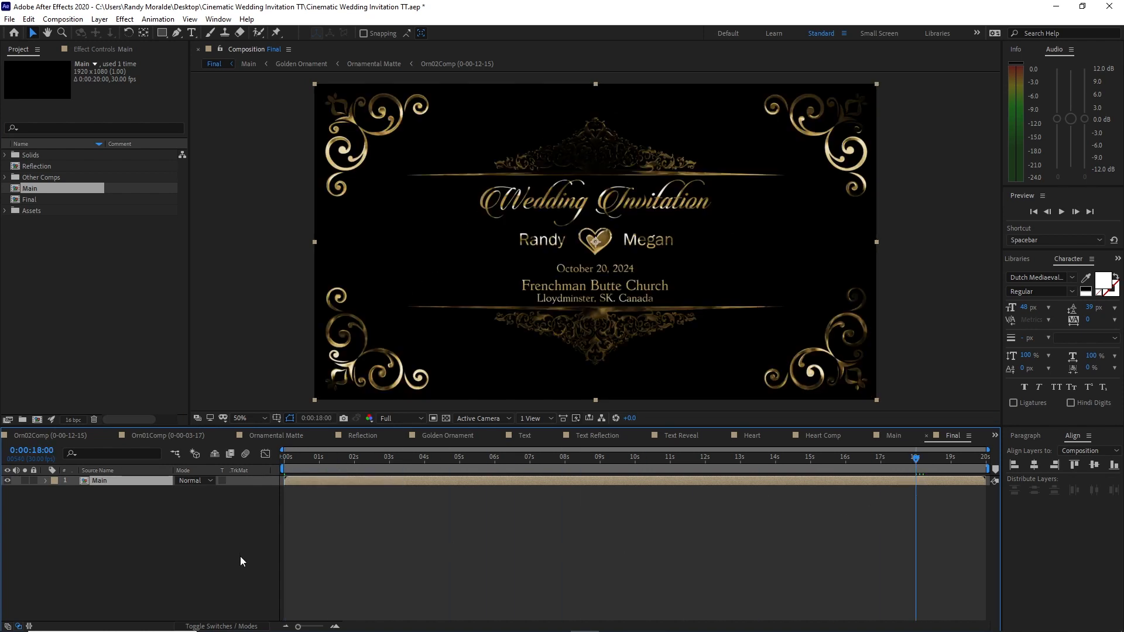
key(t)
click(76, 491)
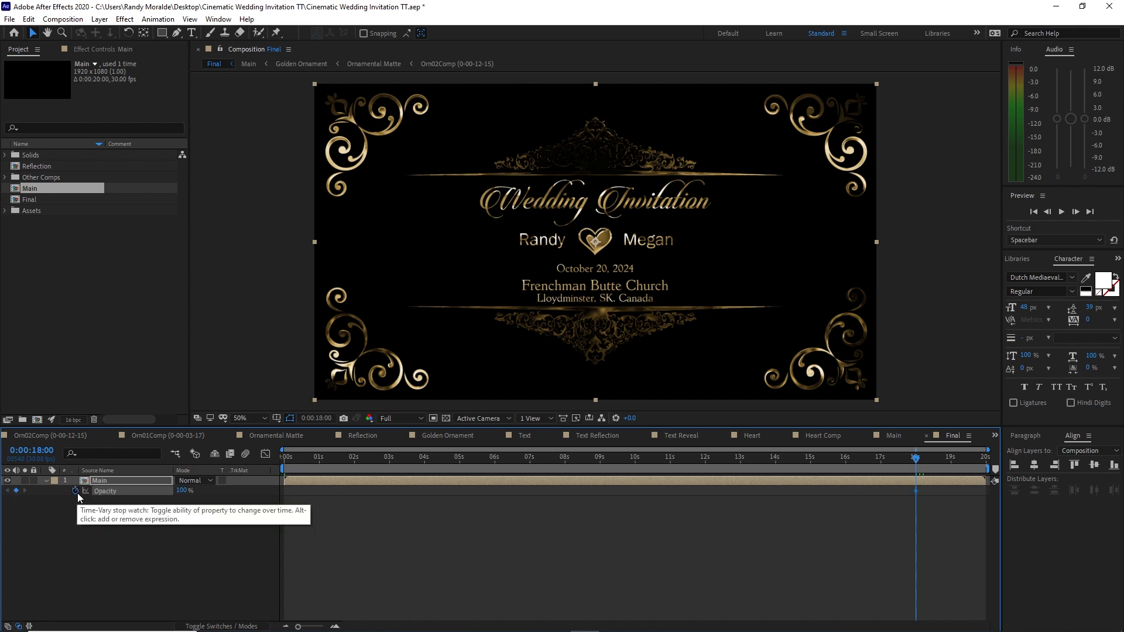
key(space)
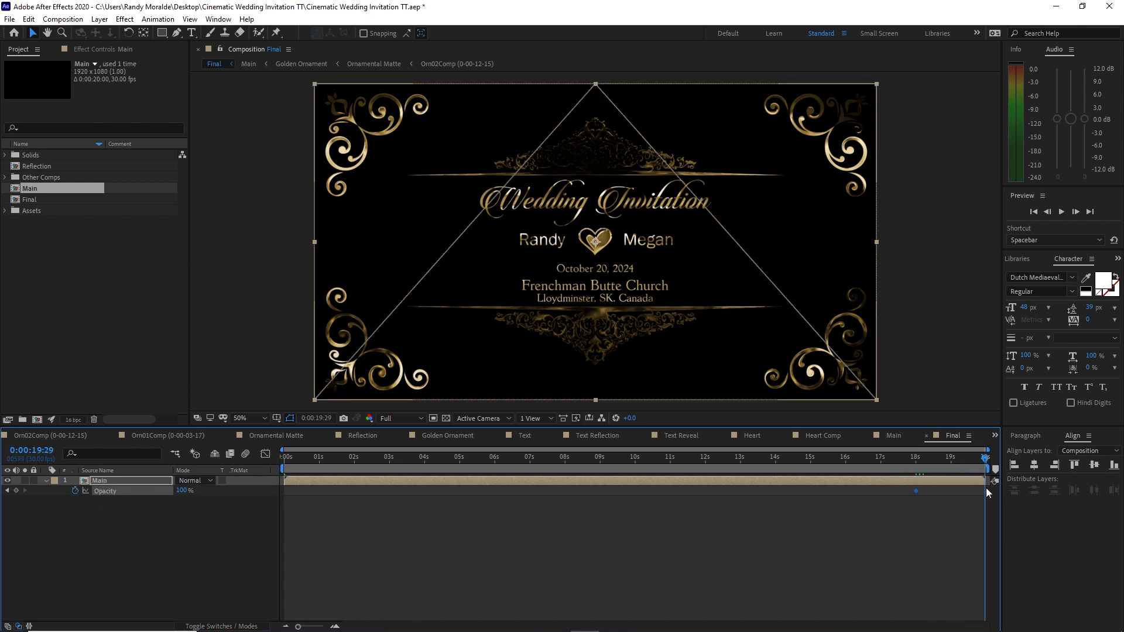
click(185, 490)
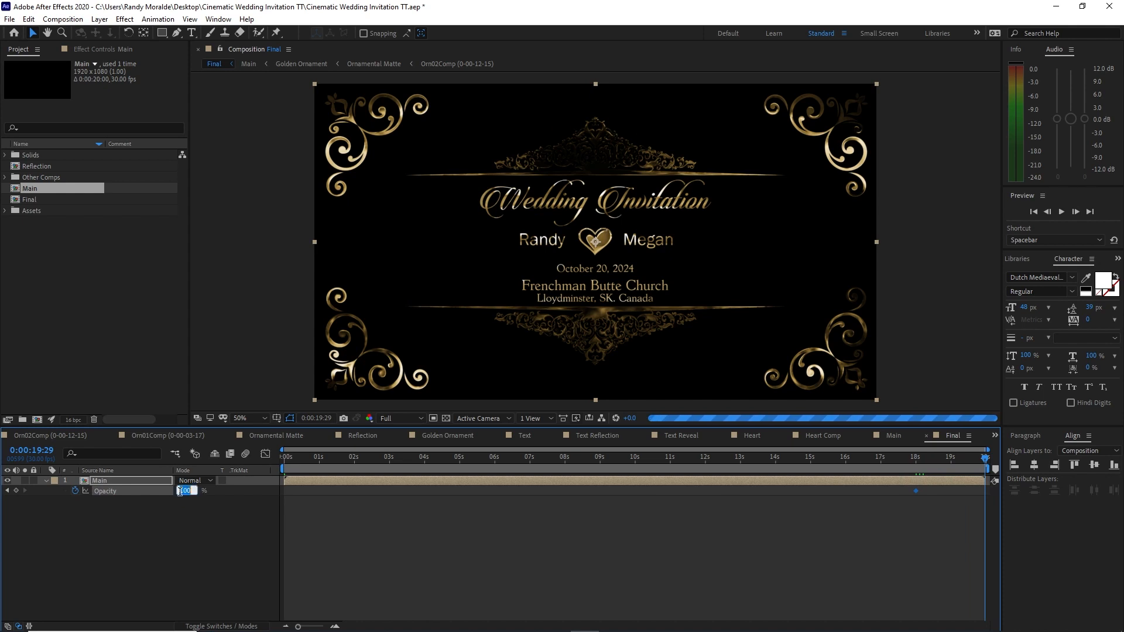
text(0)
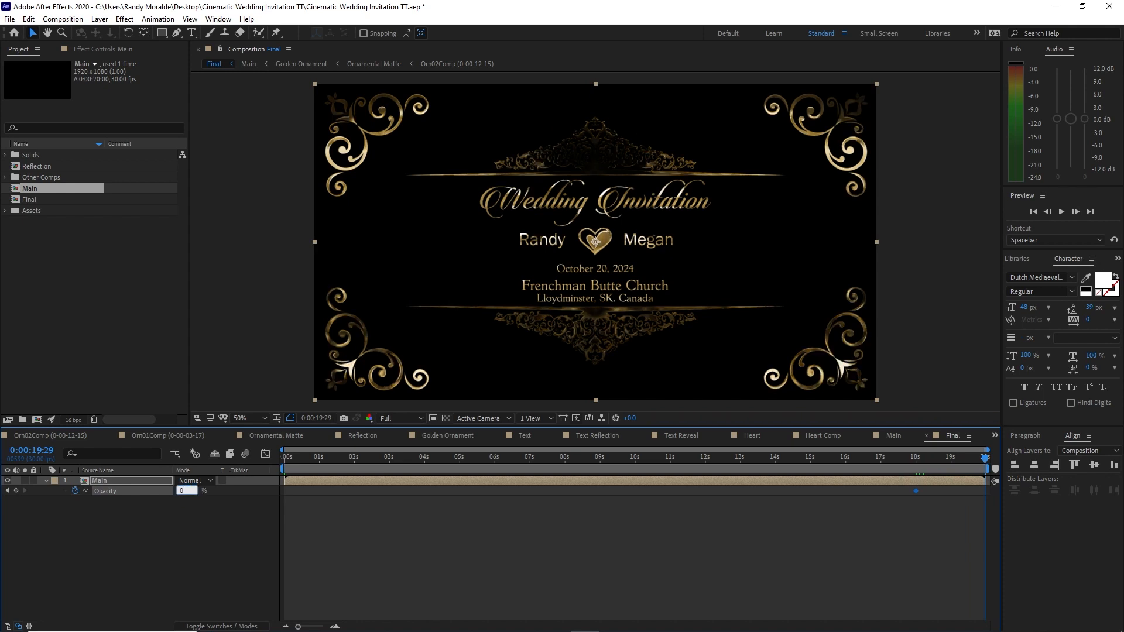
click(97, 579)
- Preview the Final composition from the first frame
drag(287, 457, 279, 461)
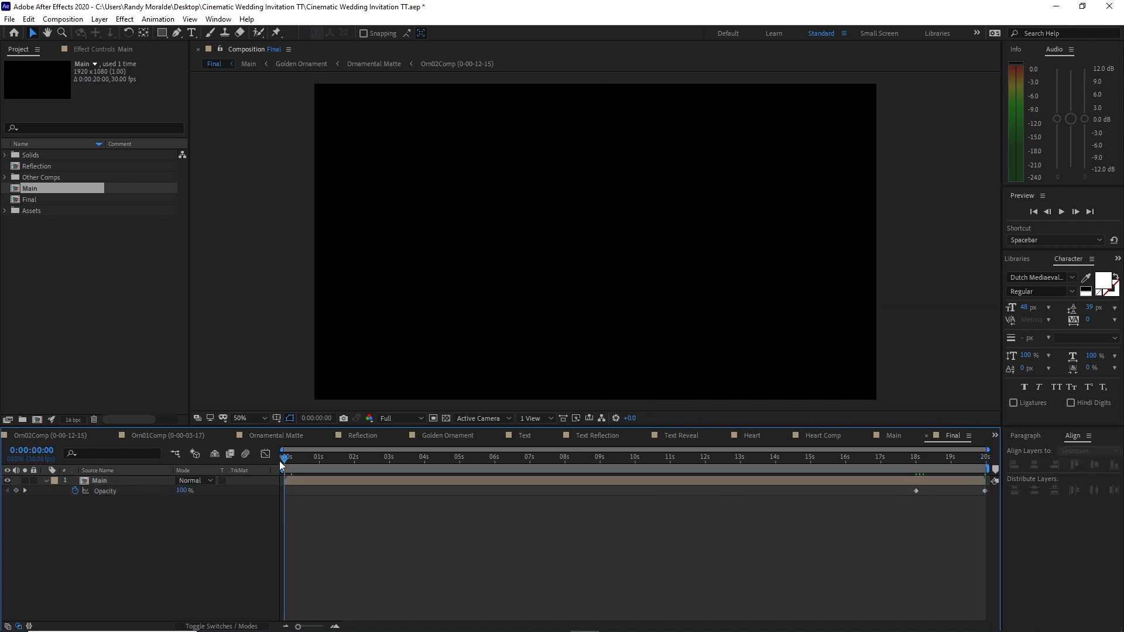
click(1064, 214)
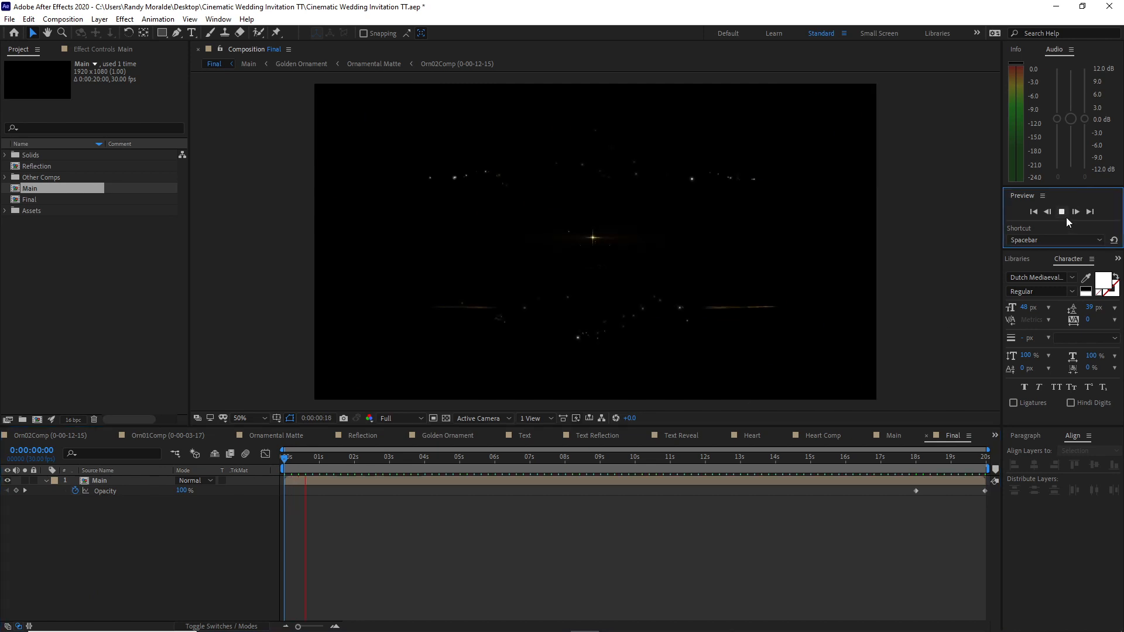